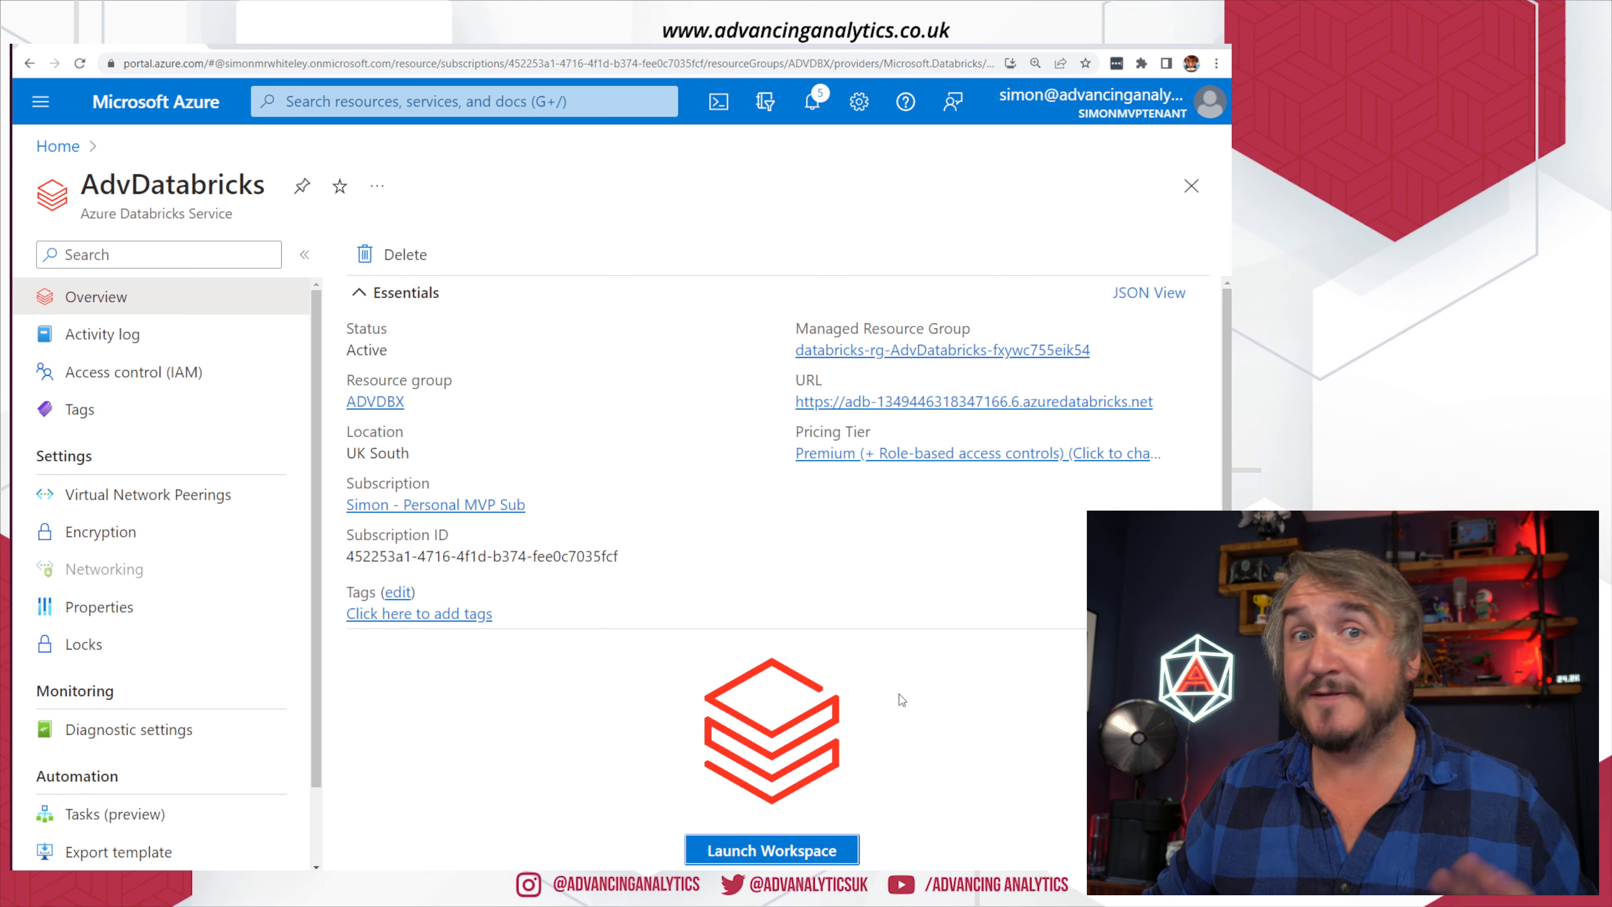
Launch the AdvDatabricks workspace, sign in with the work account, and open account management from it.
click(781, 850)
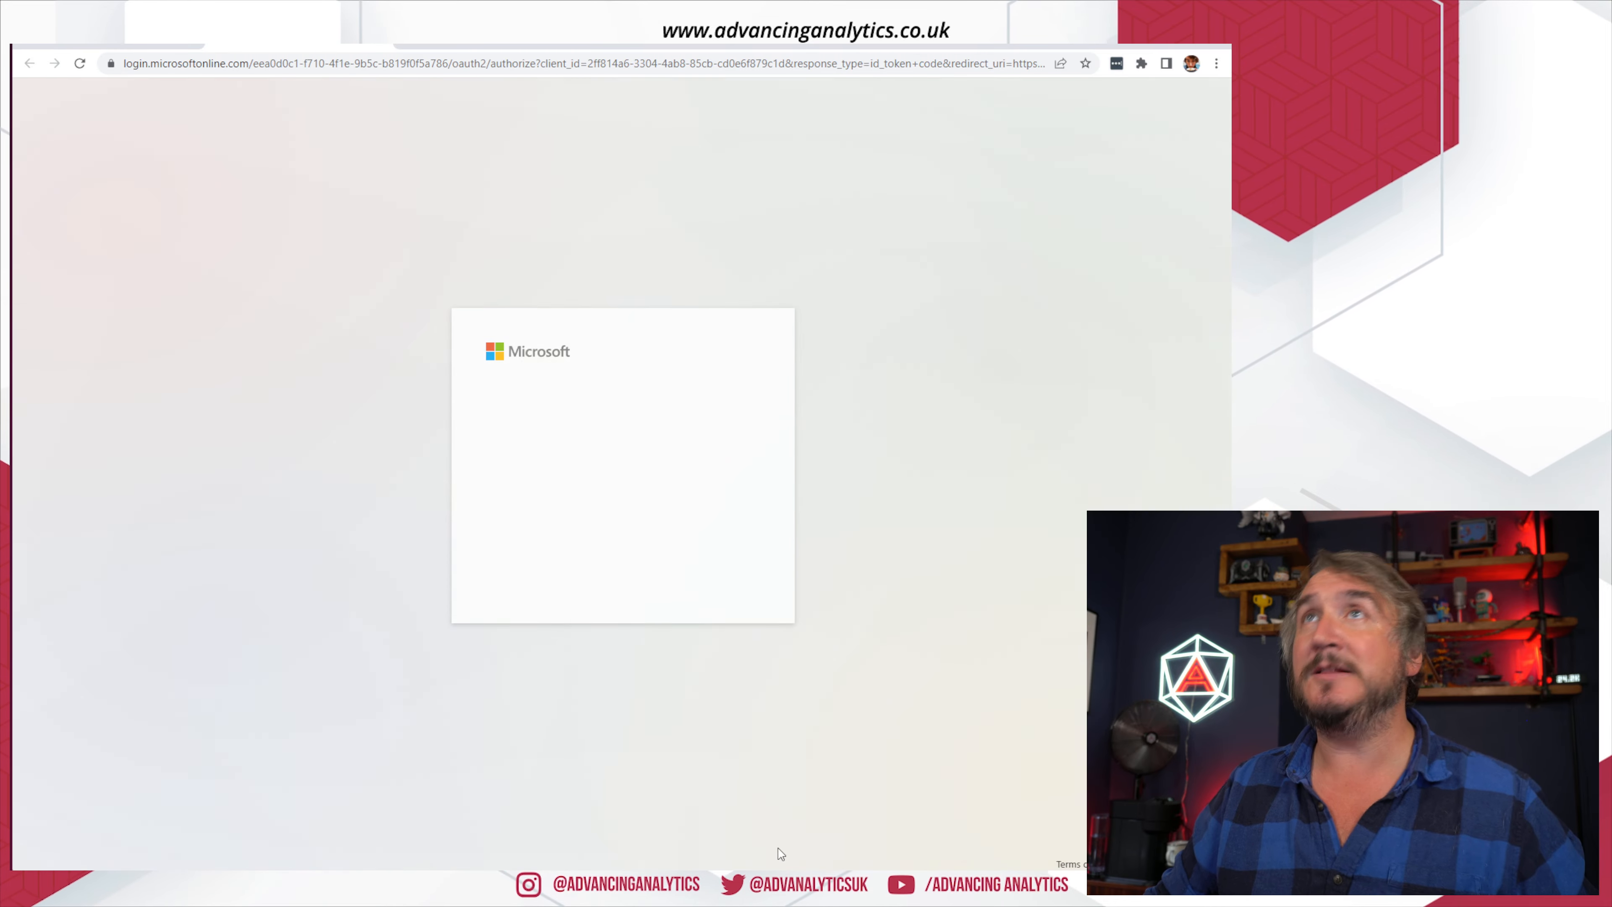
click(551, 444)
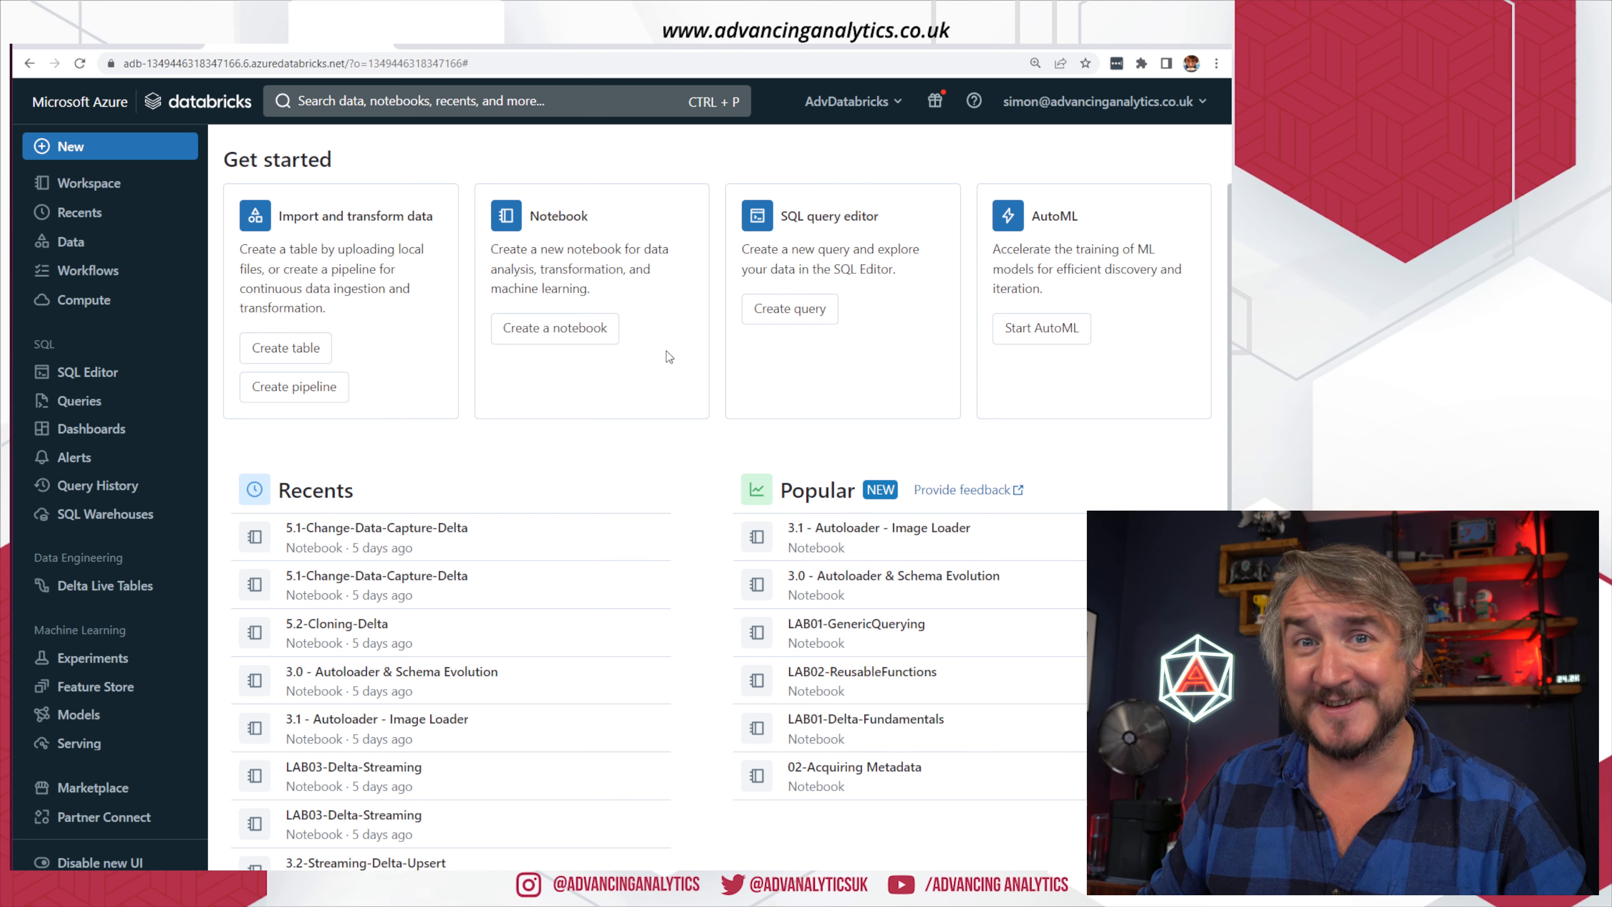
click(1102, 102)
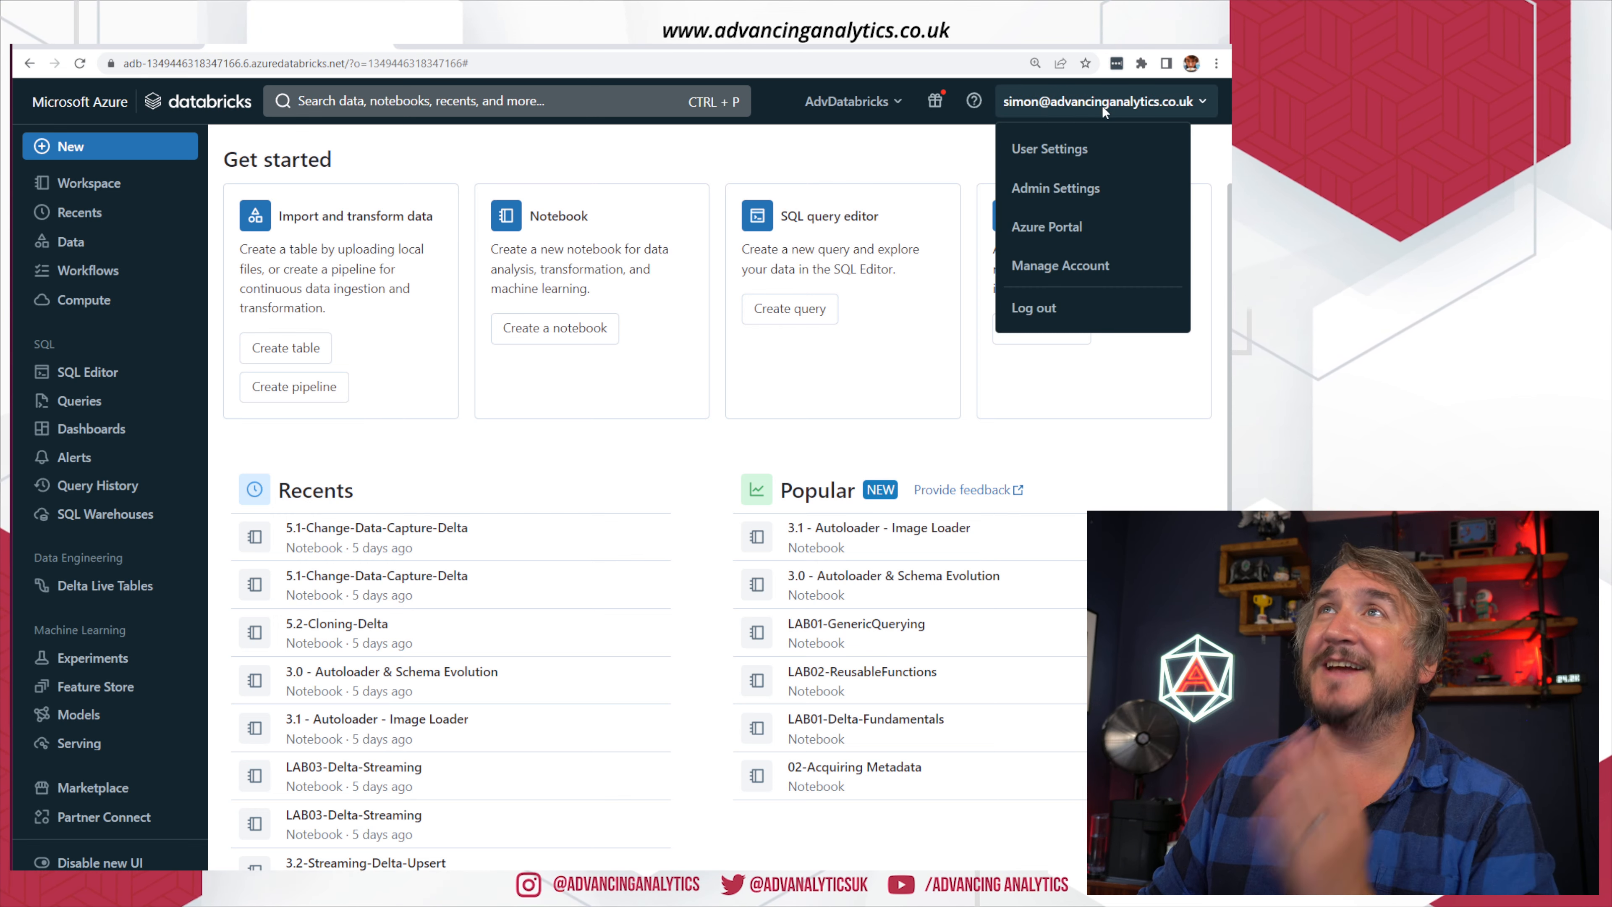
click(1052, 268)
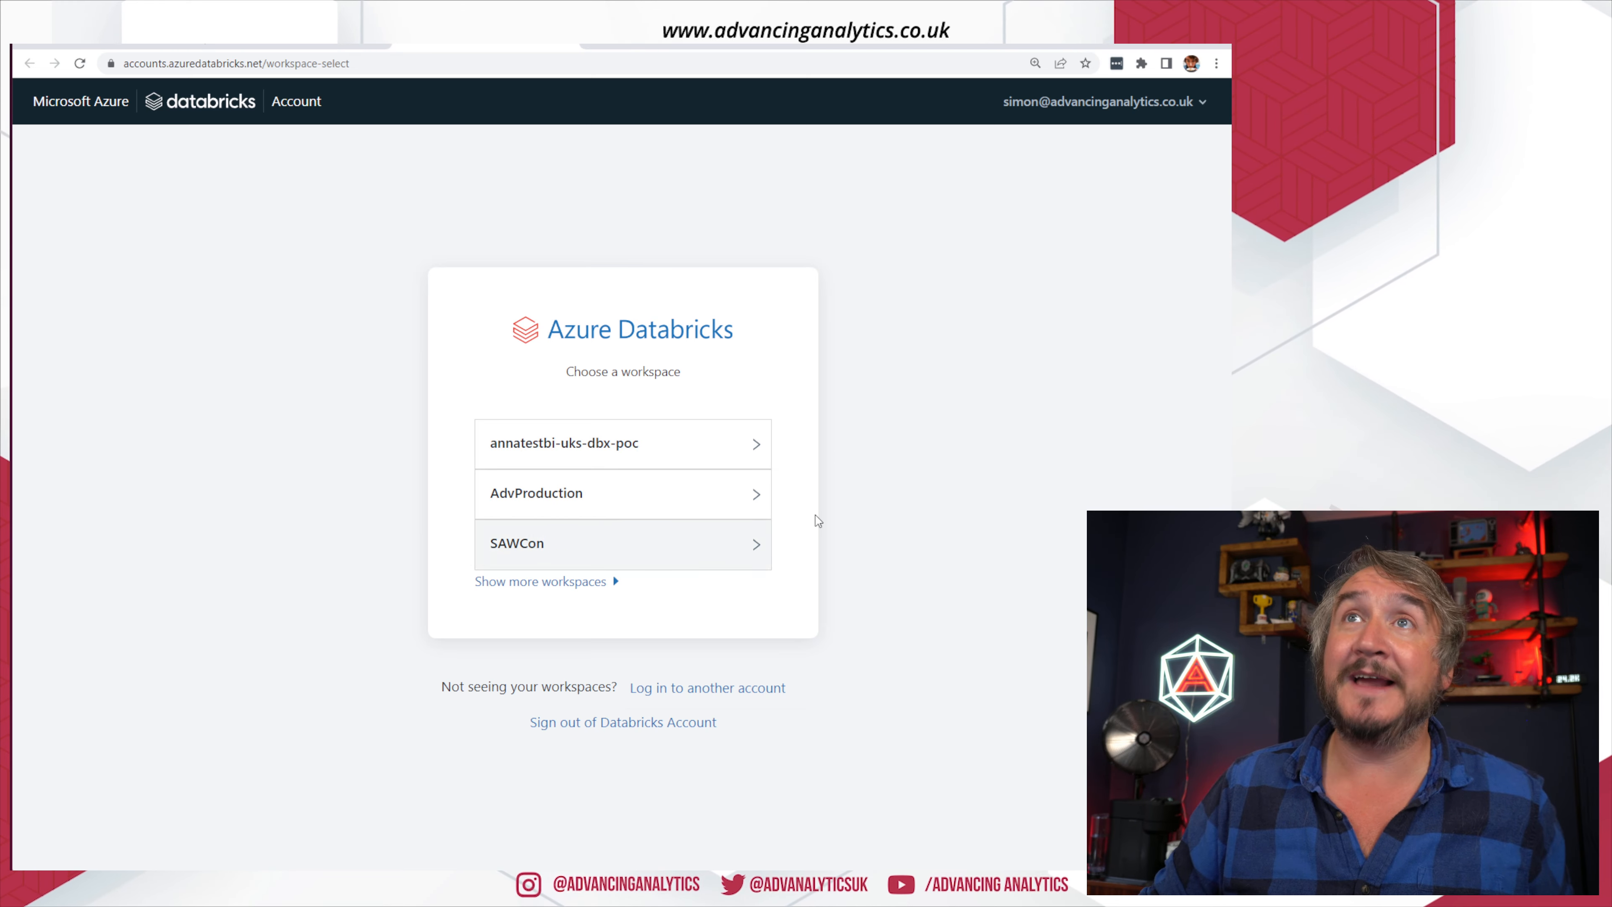
Expand the workspace list and open AdvDatabricks from it, signing in with the same work account.
click(610, 581)
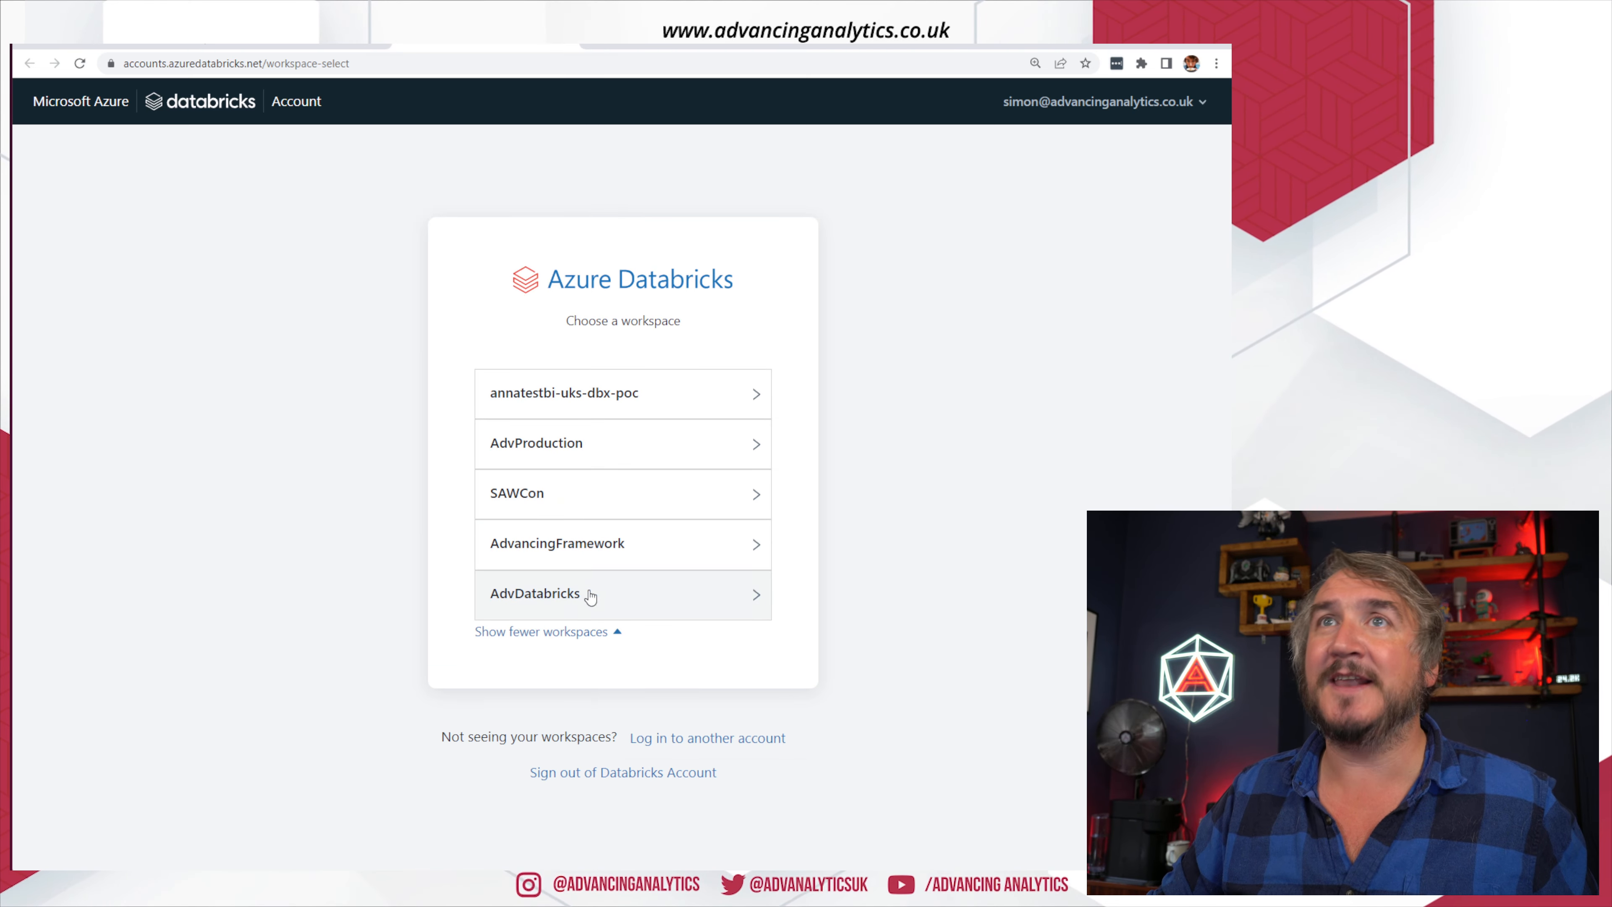
click(592, 607)
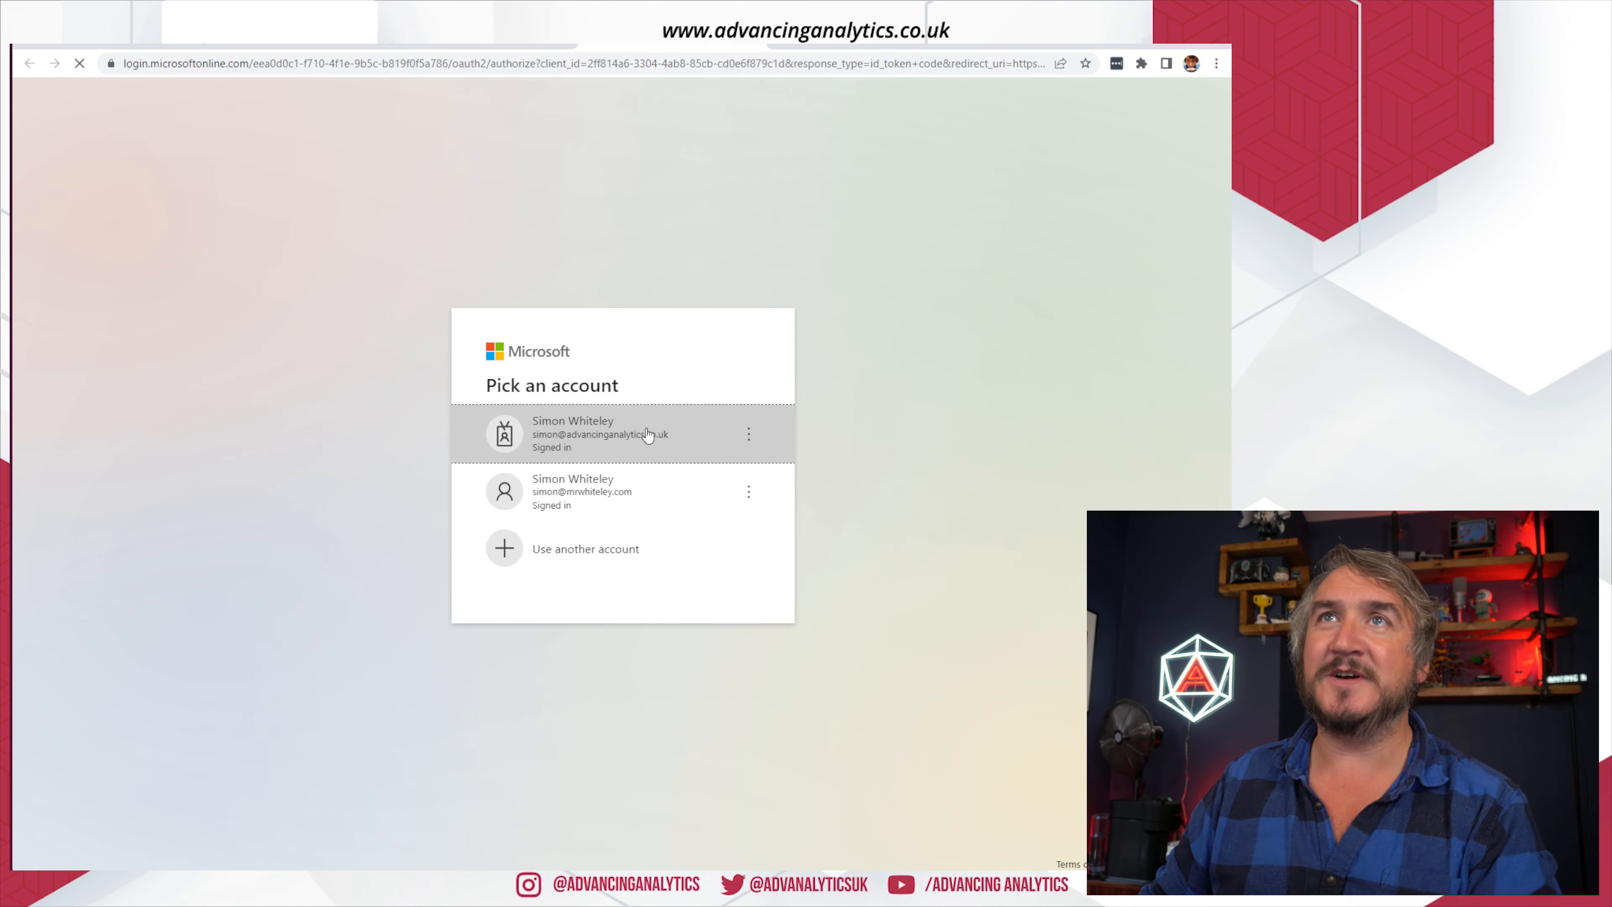
click(650, 433)
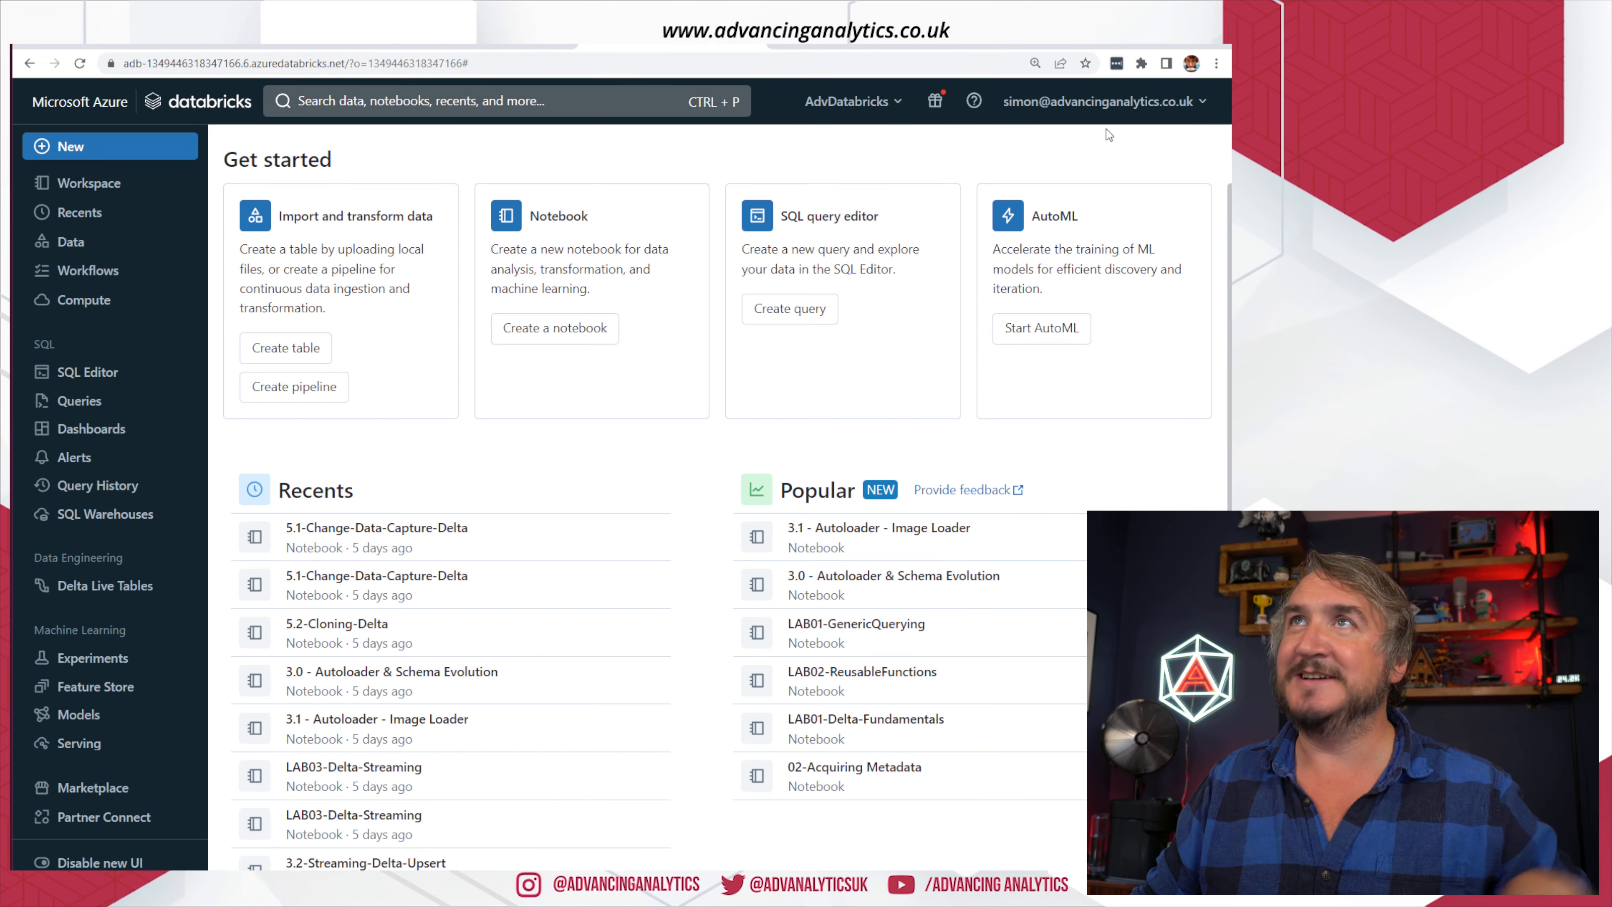
Return to account management from the AdvDatabricks workspace and show the full list of selectable workspaces.
click(1105, 102)
click(1047, 277)
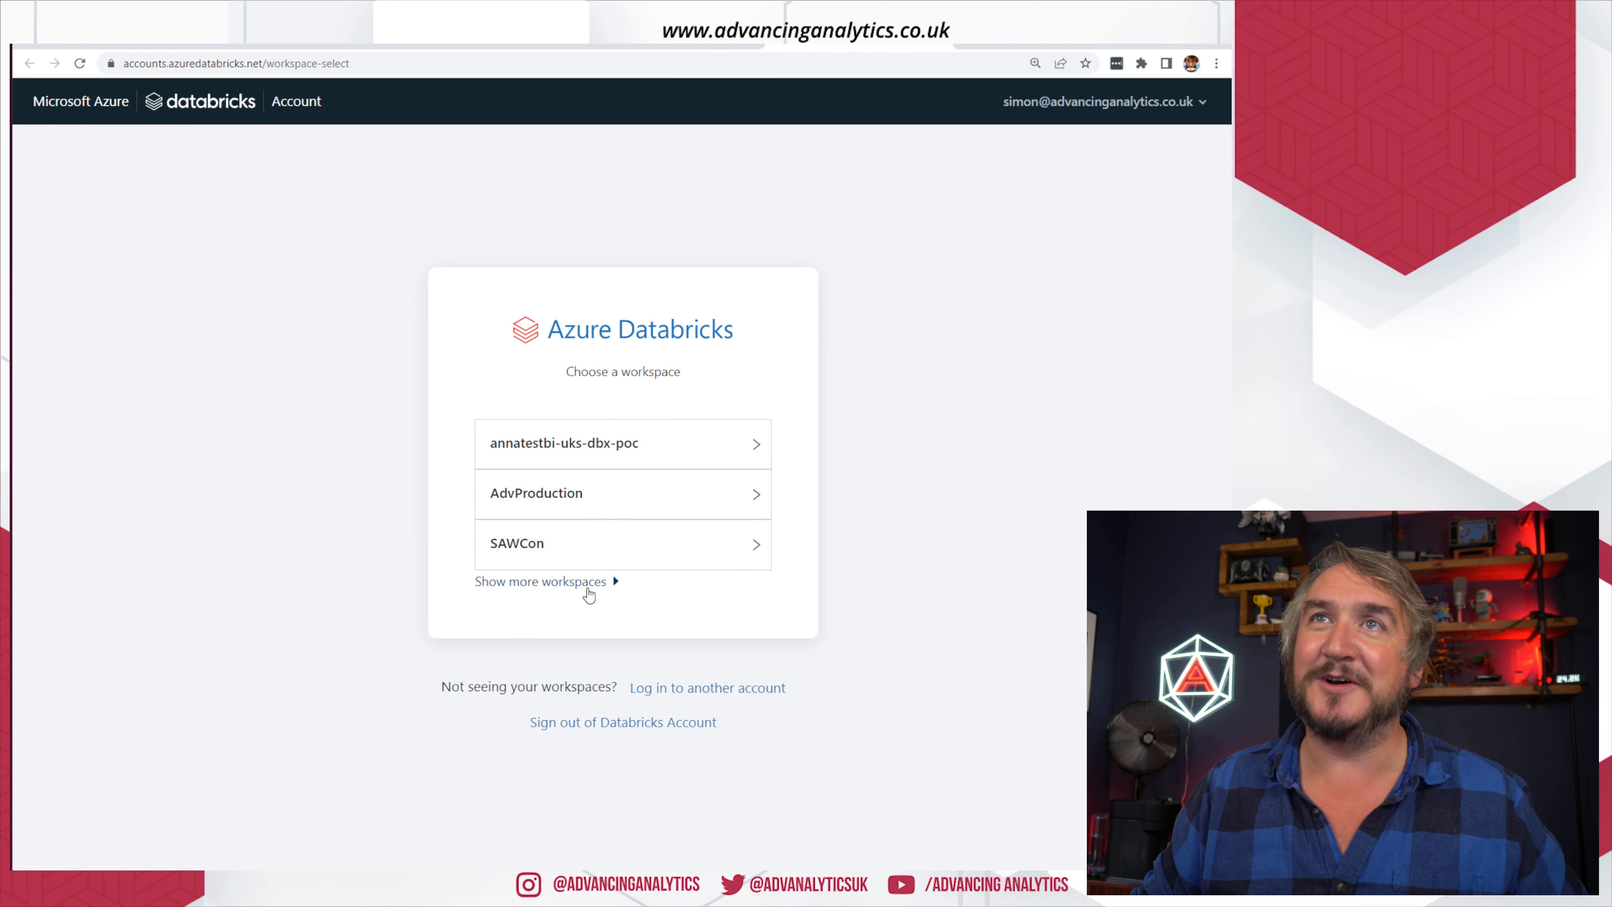
click(586, 582)
click(603, 589)
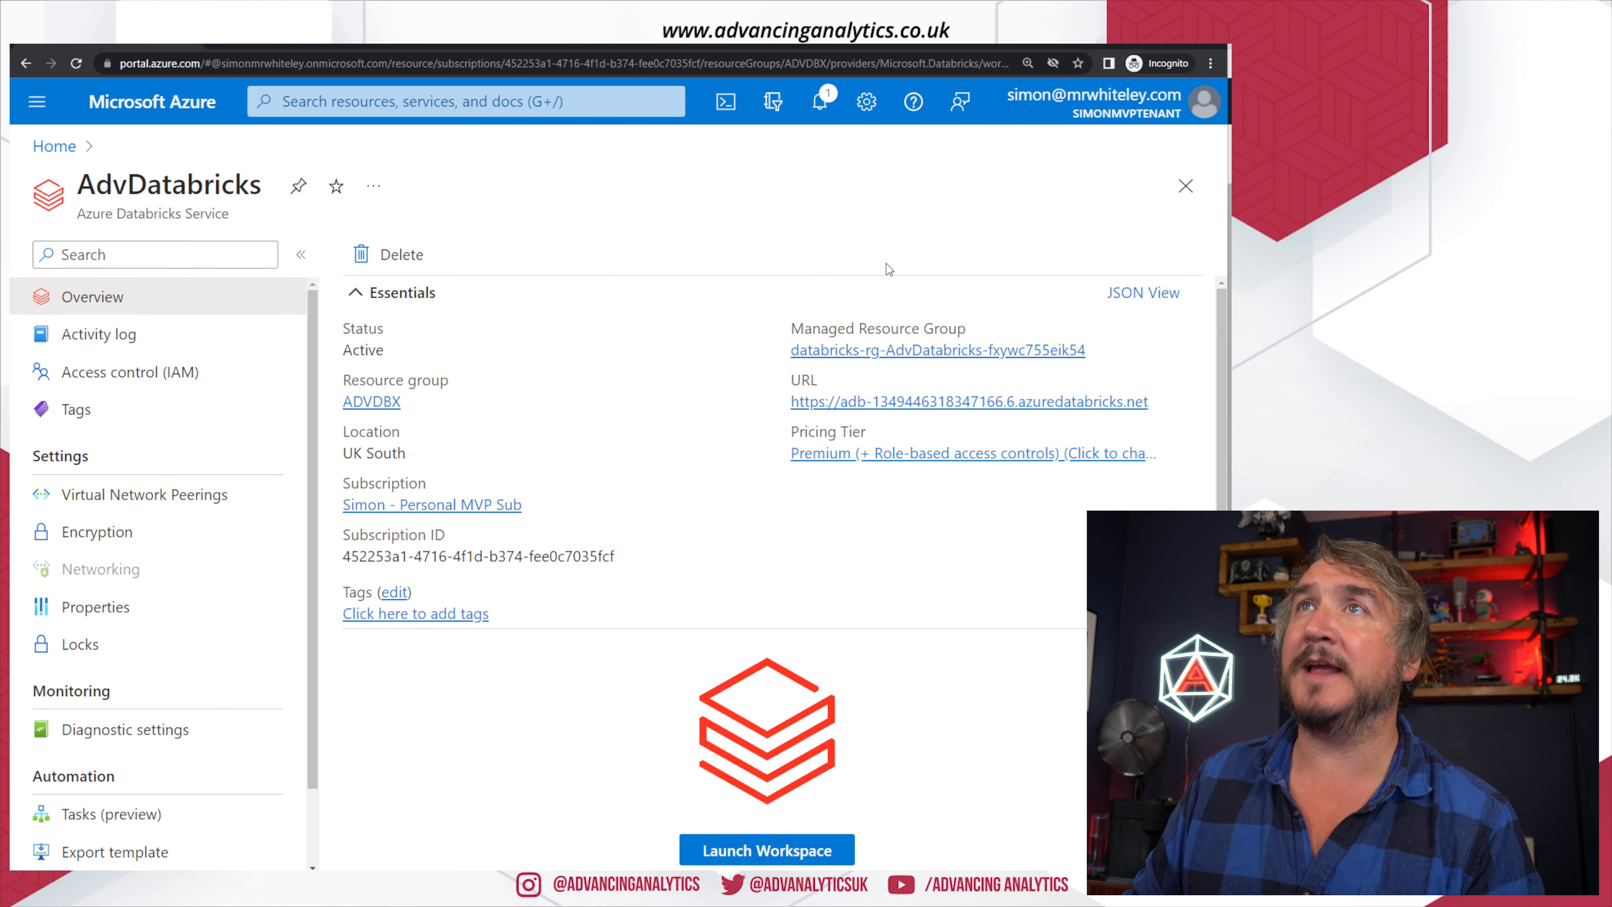
Switch to the incognito Azure portal window, launch AdvDatabricks under the admin login, and open its Databricks account console.
click(712, 838)
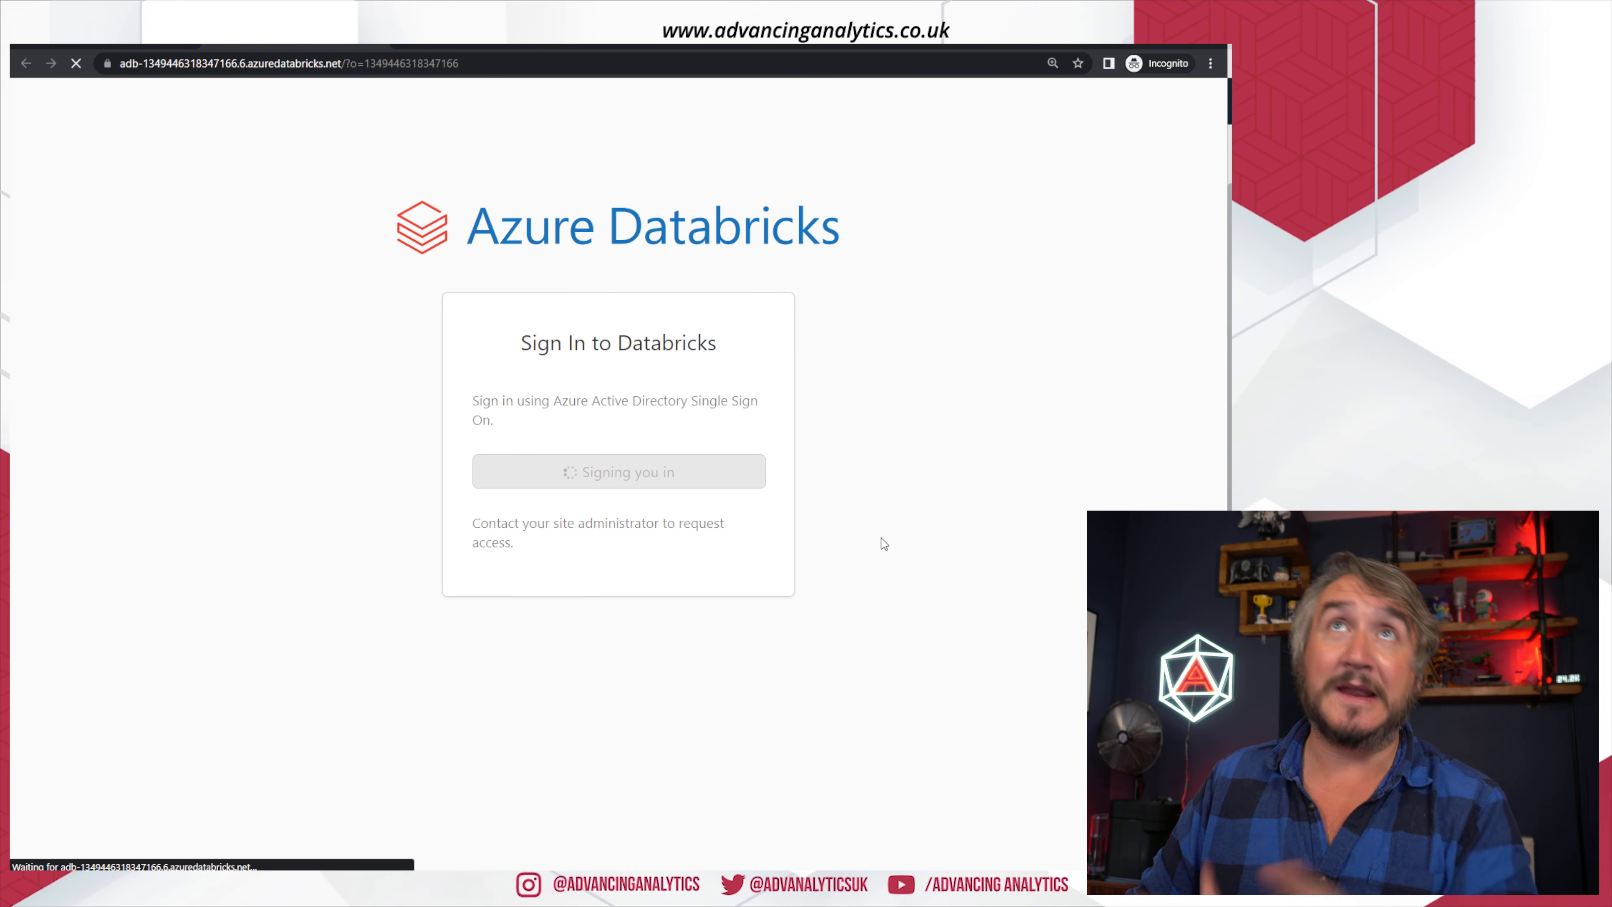
click(1079, 101)
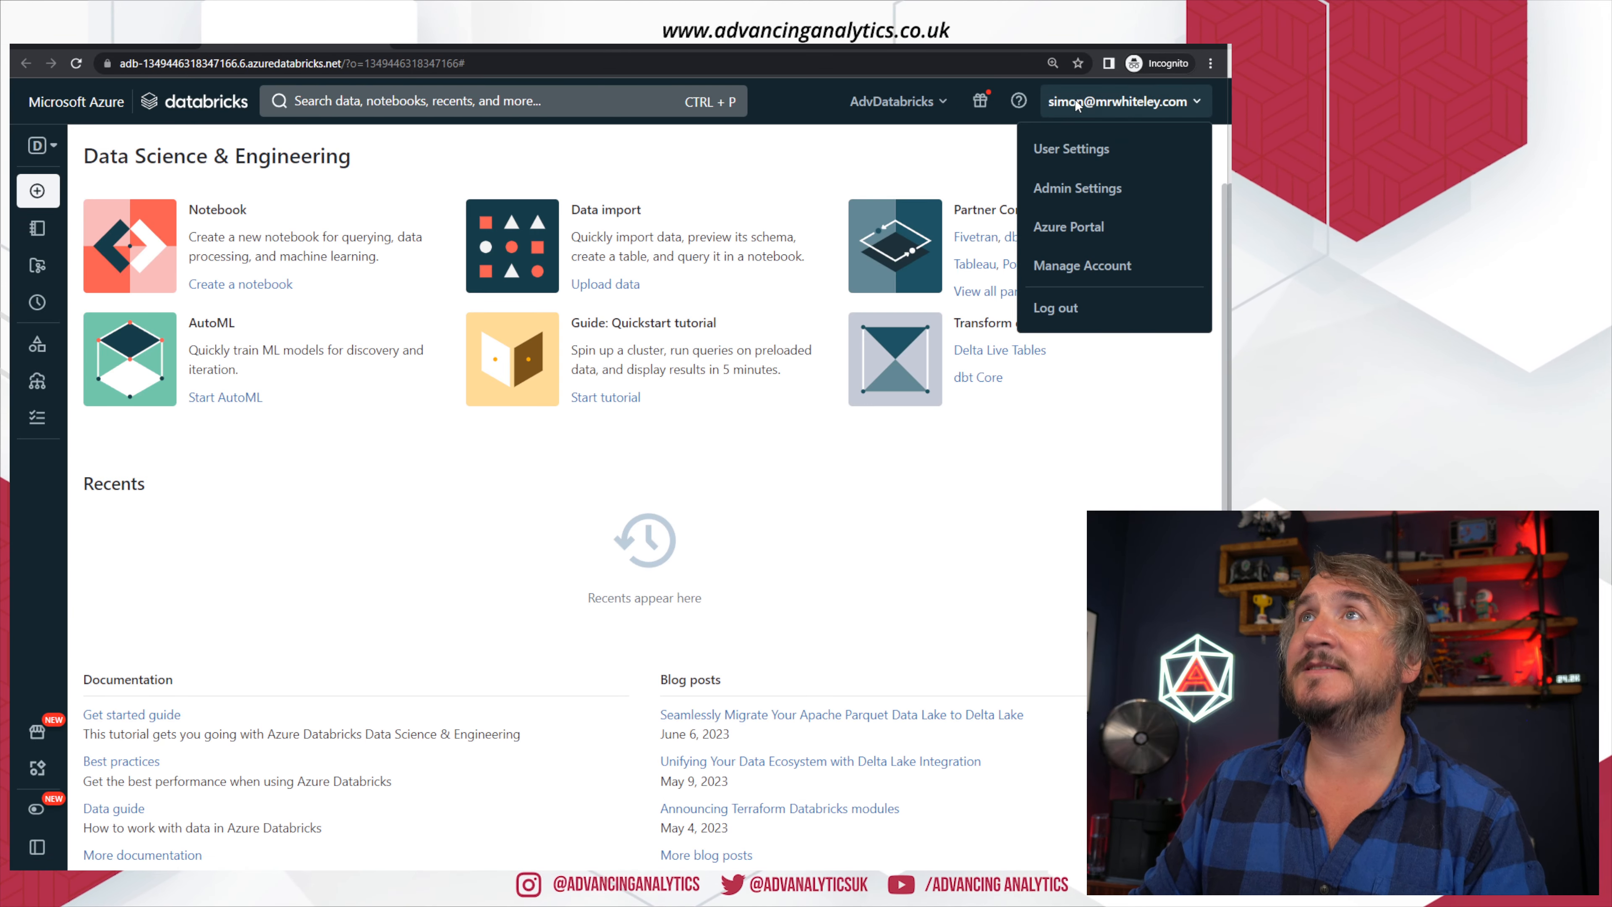
click(1045, 277)
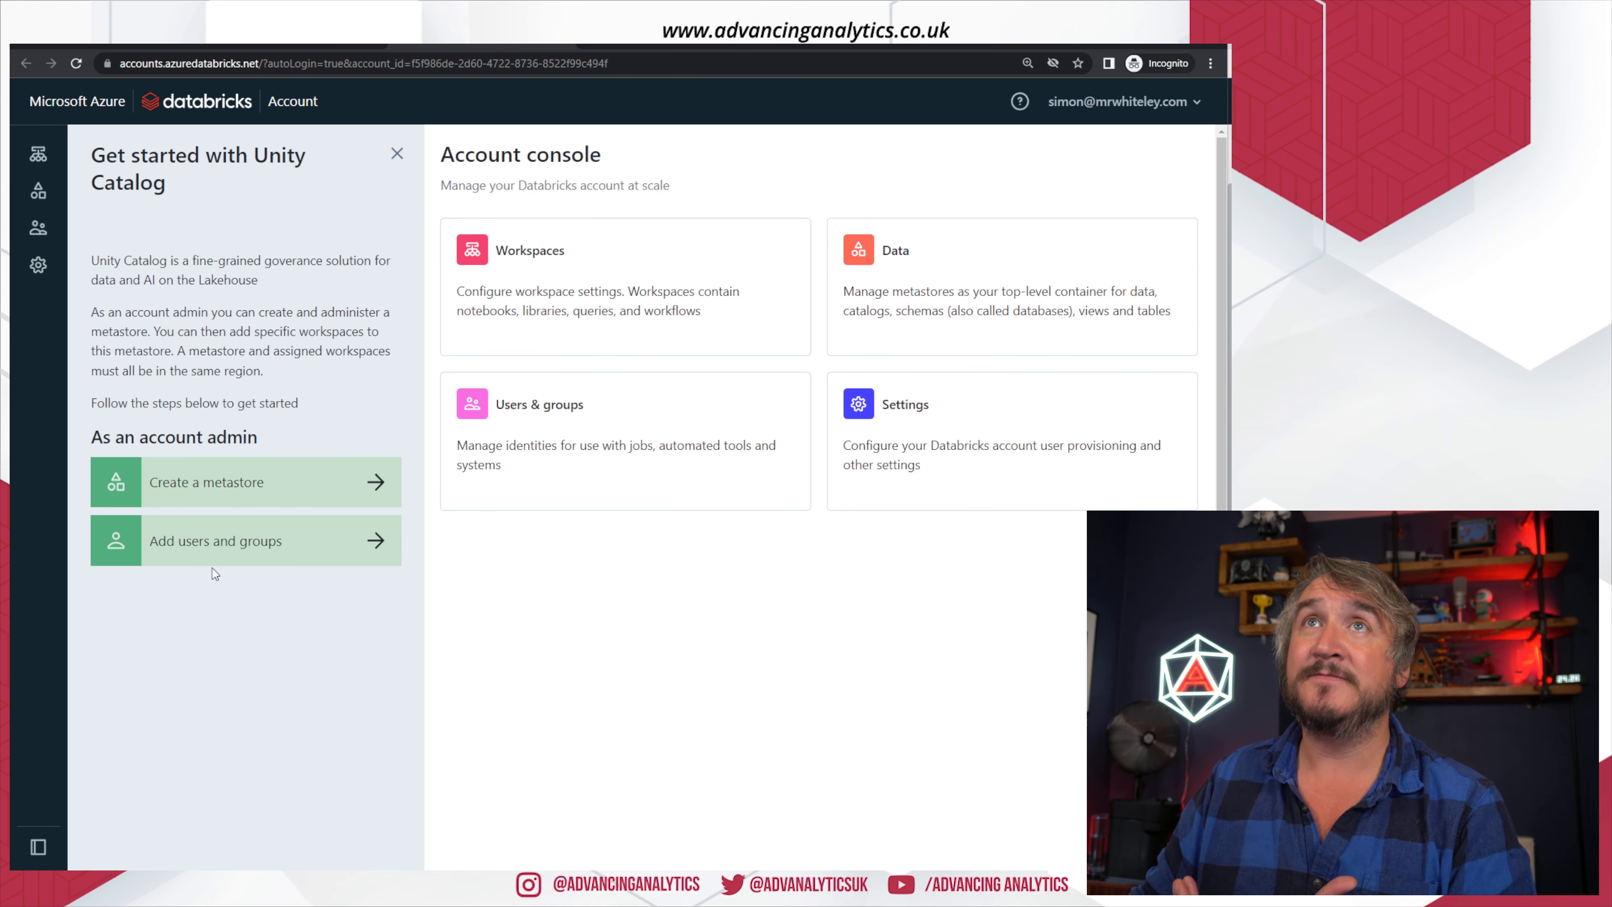
View the account's workspaces, find the work account in user management, and open its role settings.
click(61, 155)
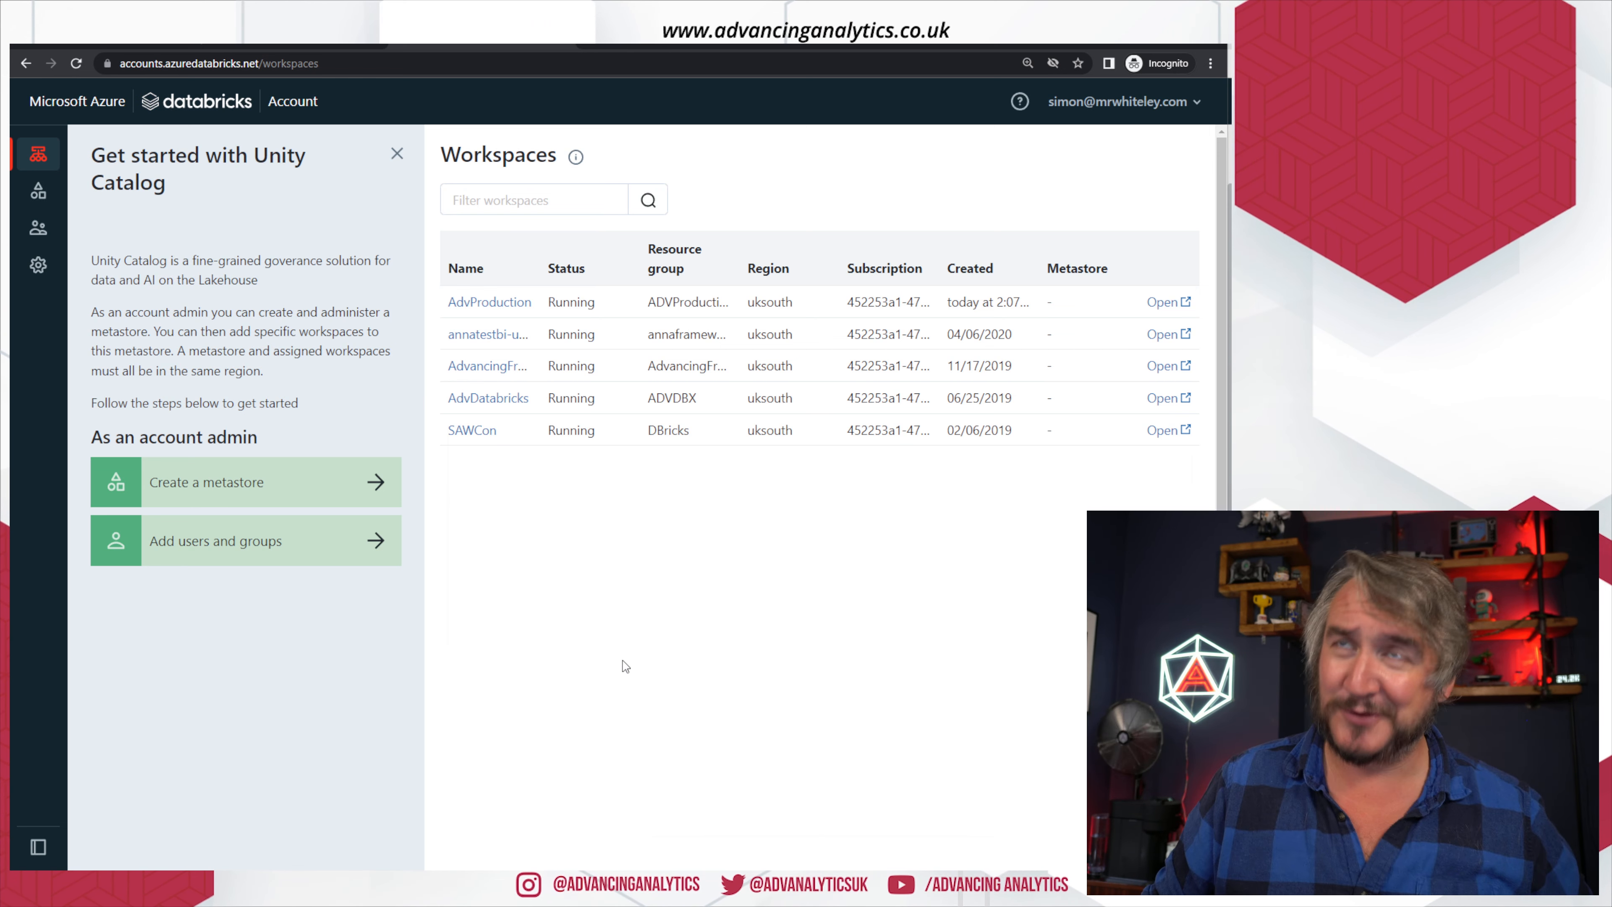
mouse_move(28, 285)
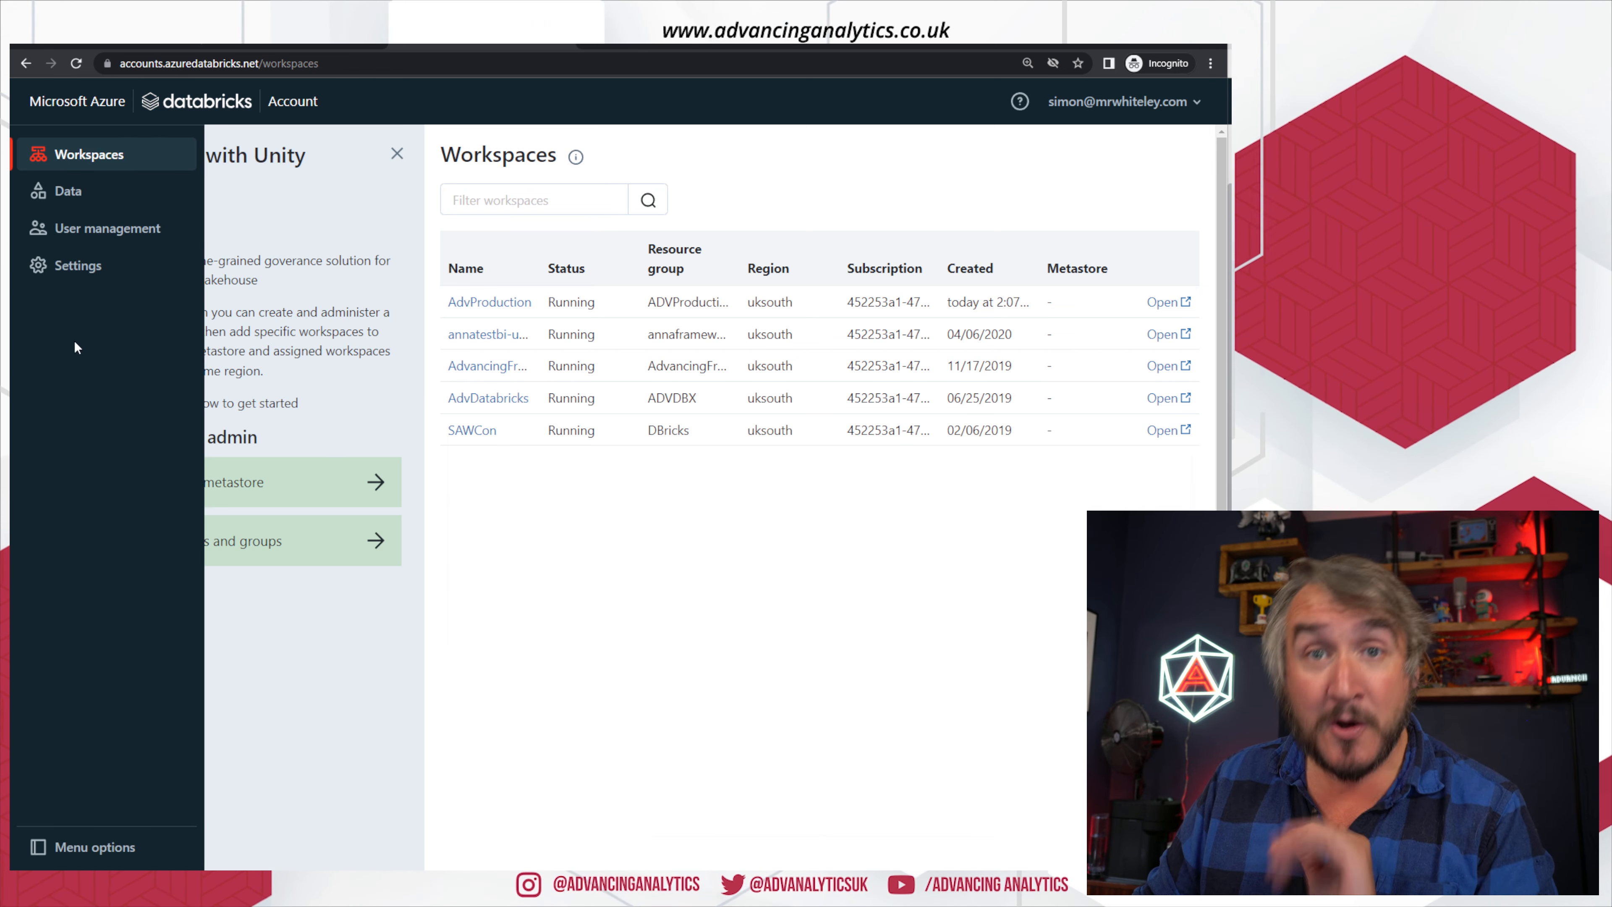
click(99, 235)
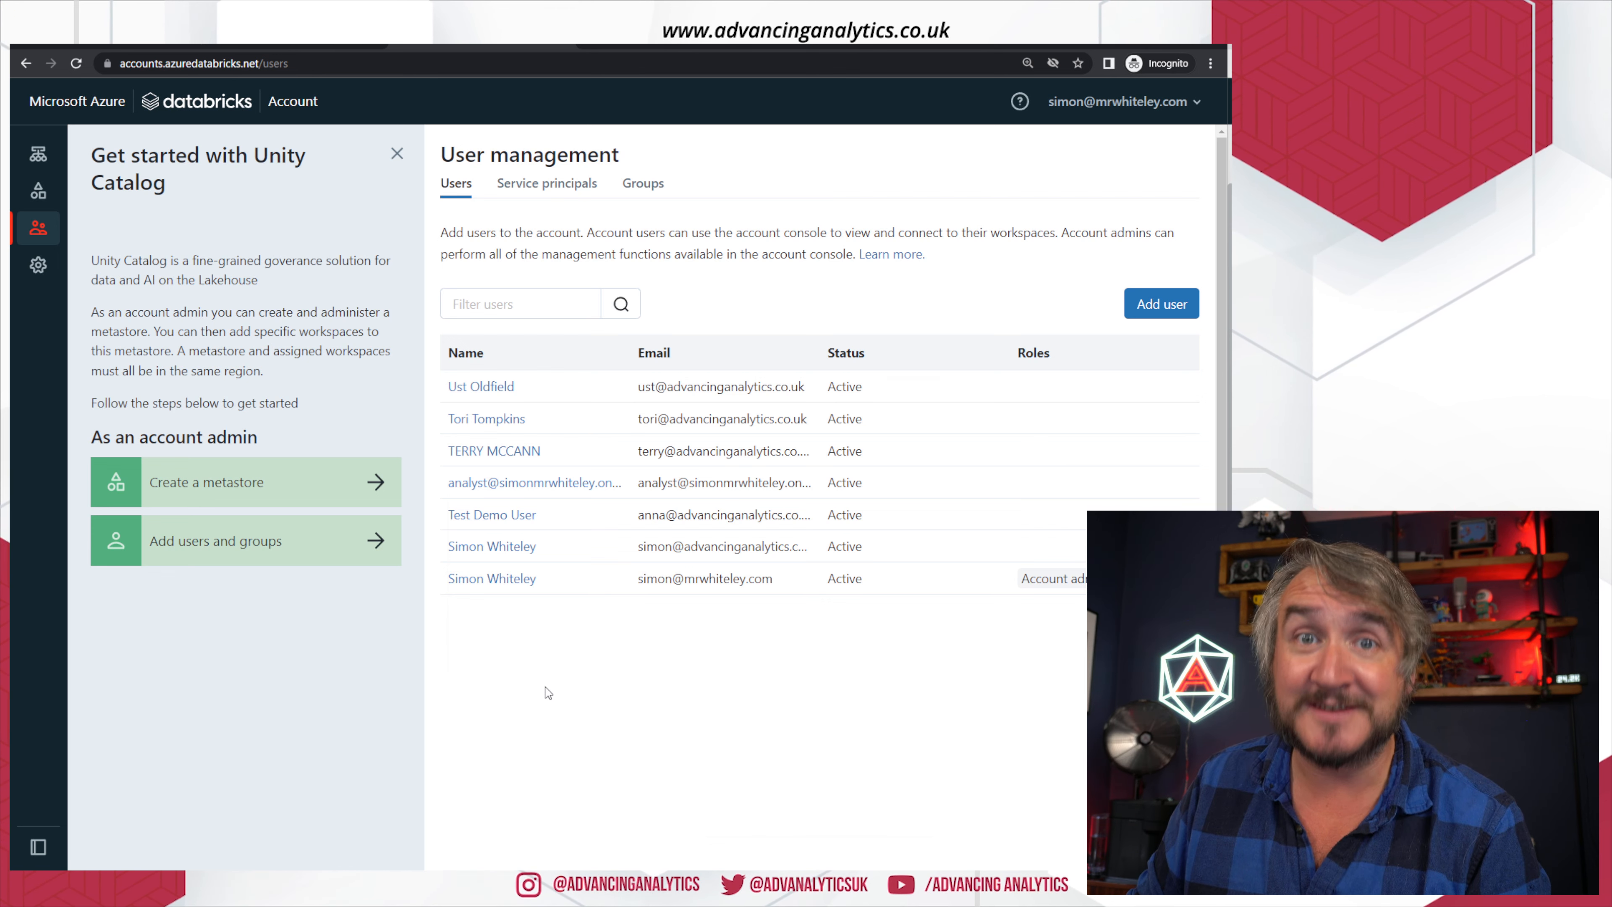
click(494, 550)
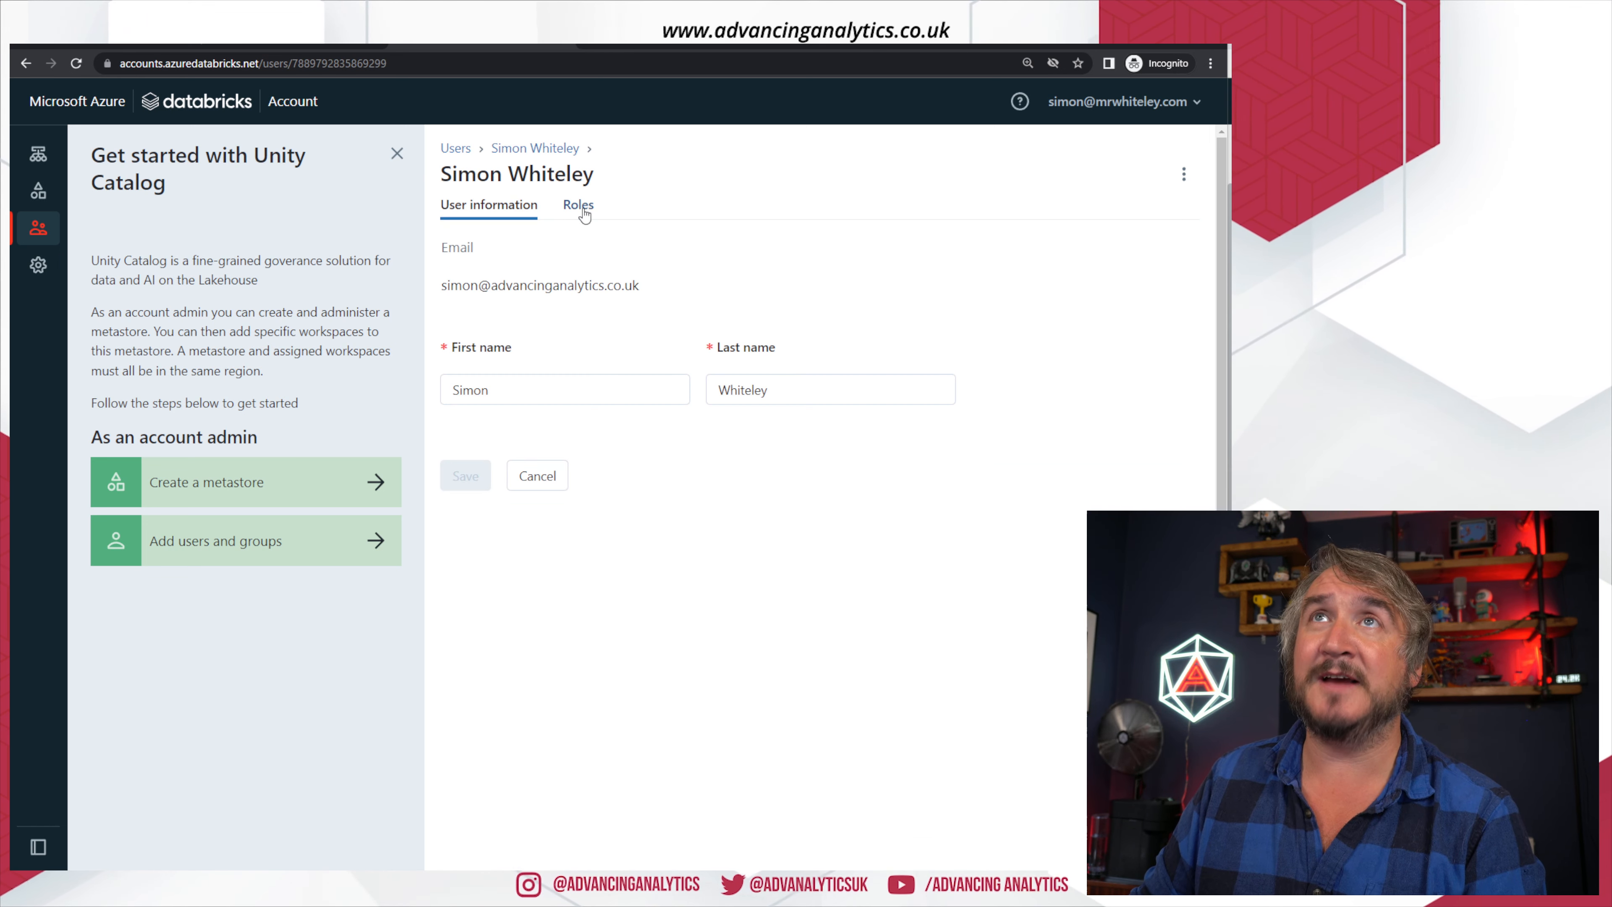
click(583, 209)
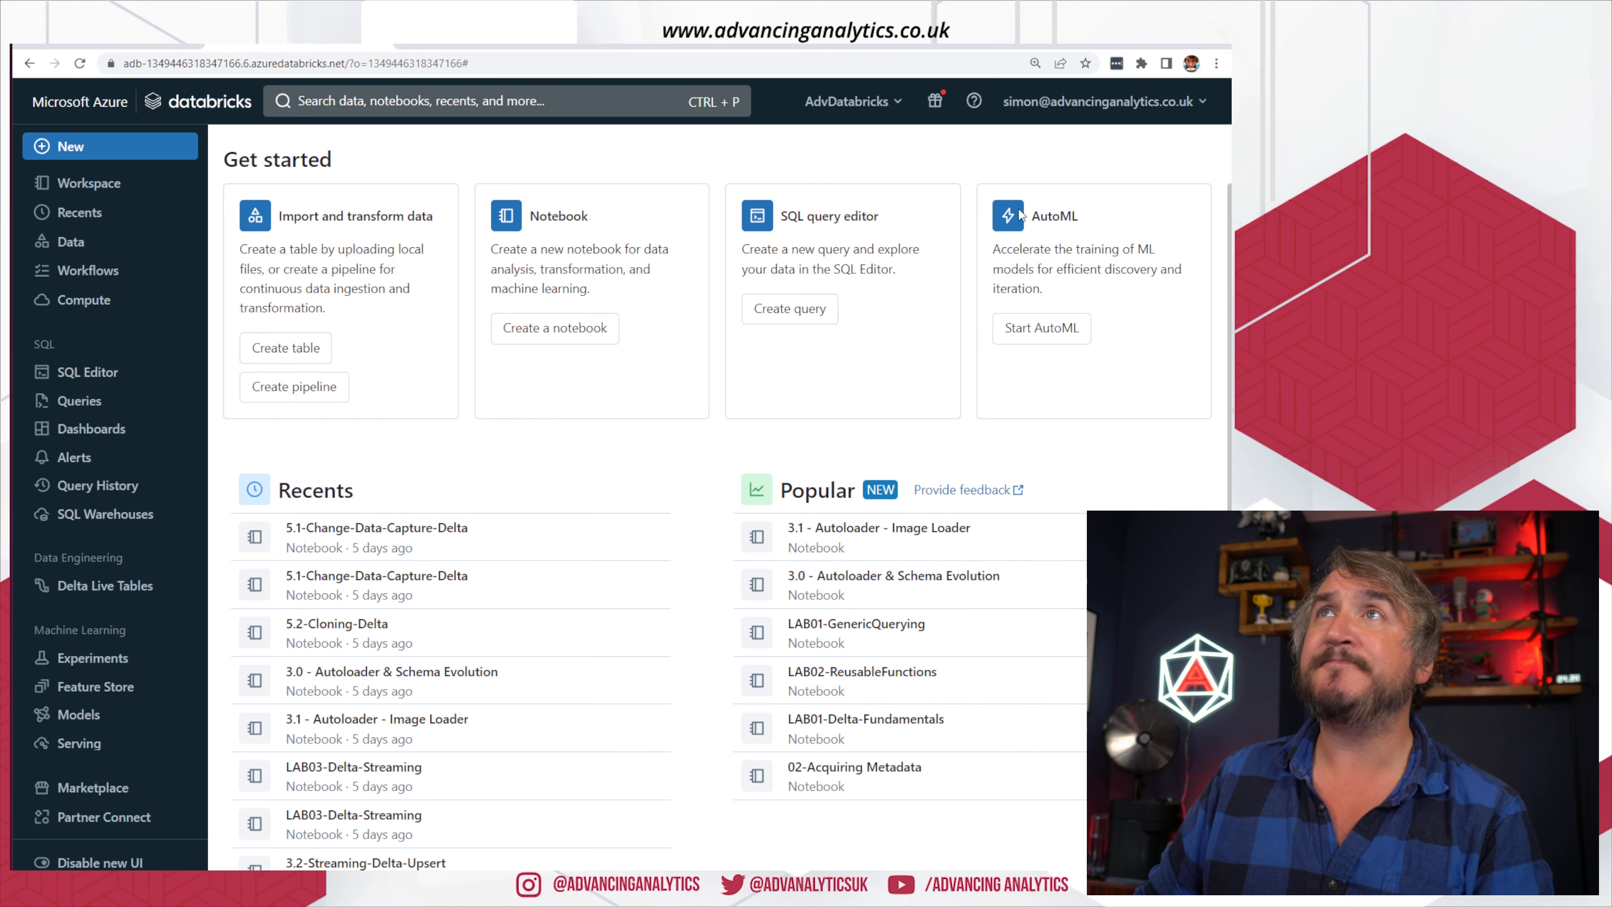
Switch back to the regular browser window, open account management from AdvDatabricks, and reload the workspace selection page.
click(1103, 102)
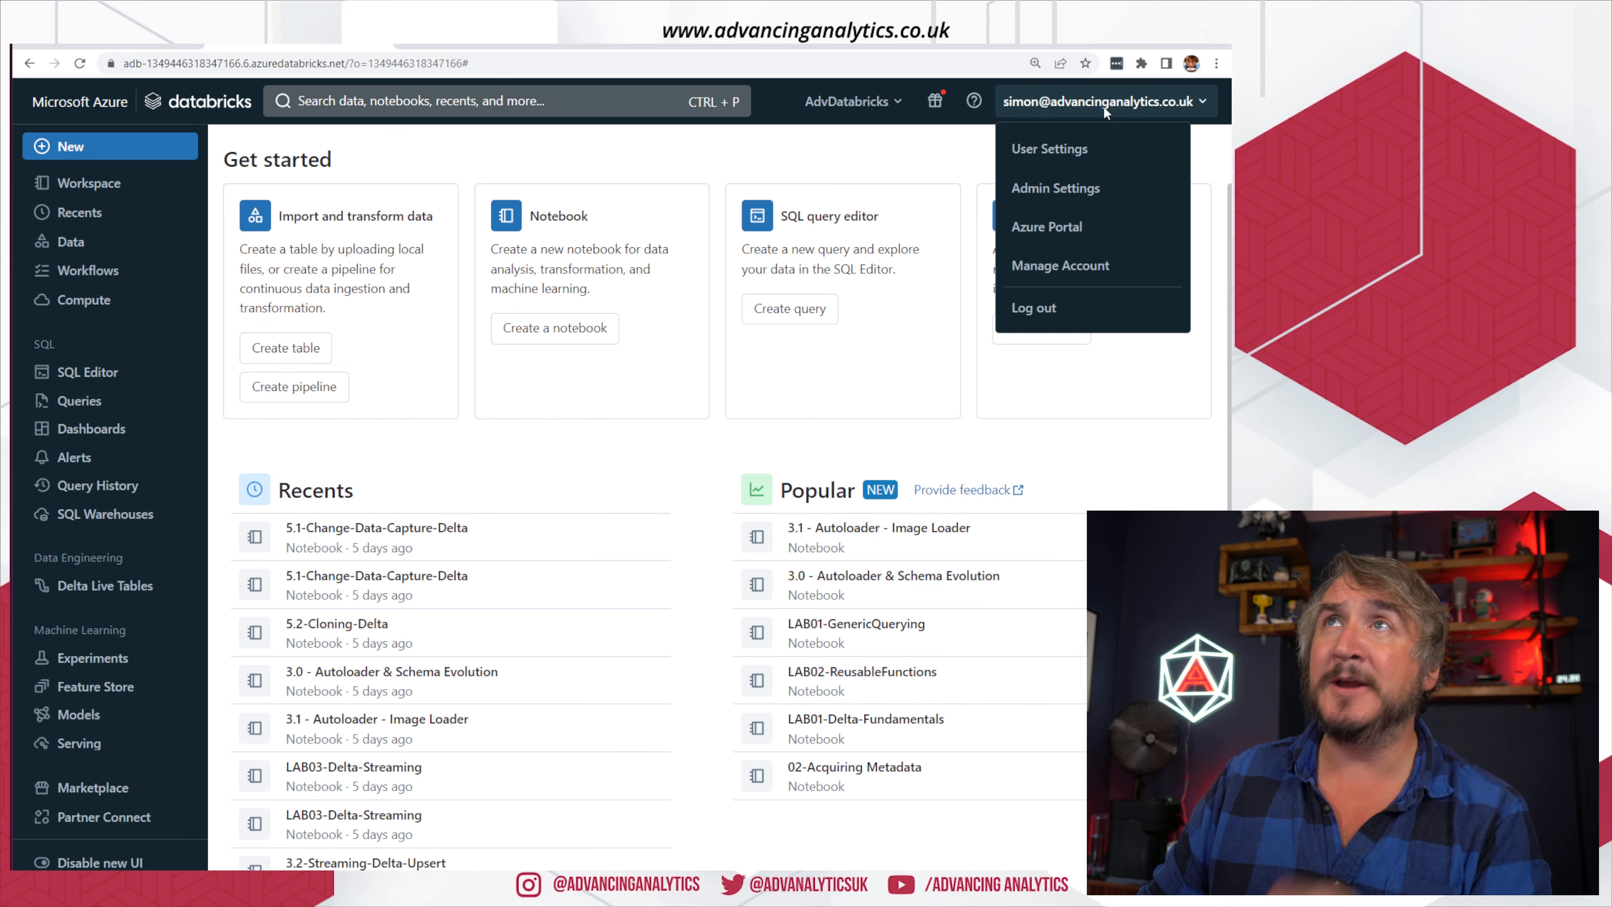
click(1047, 266)
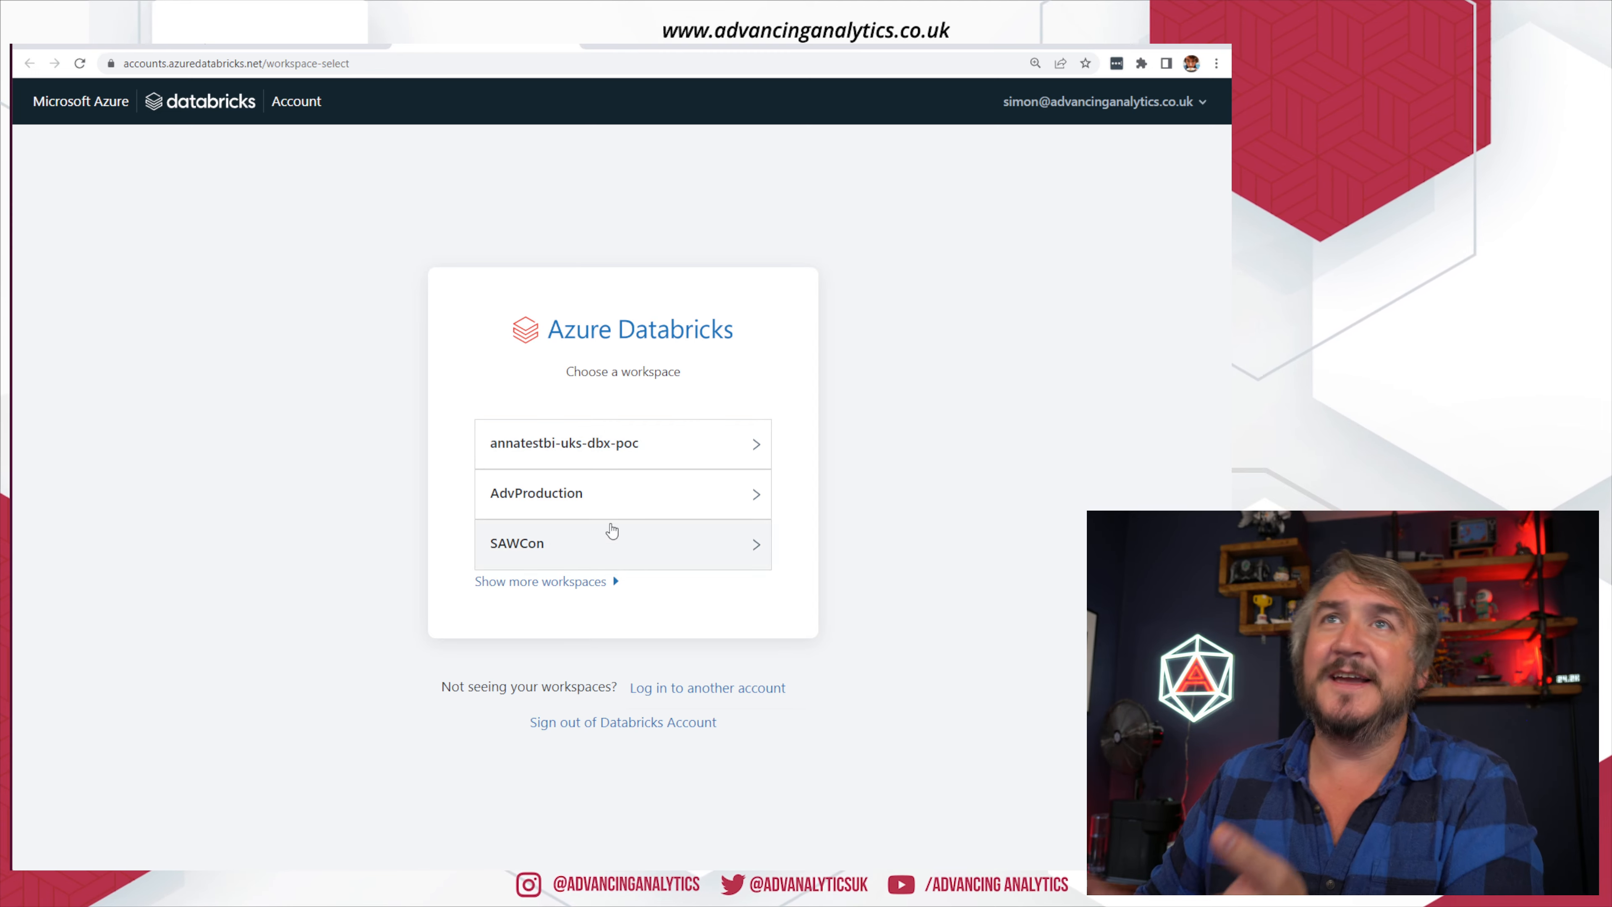
click(80, 62)
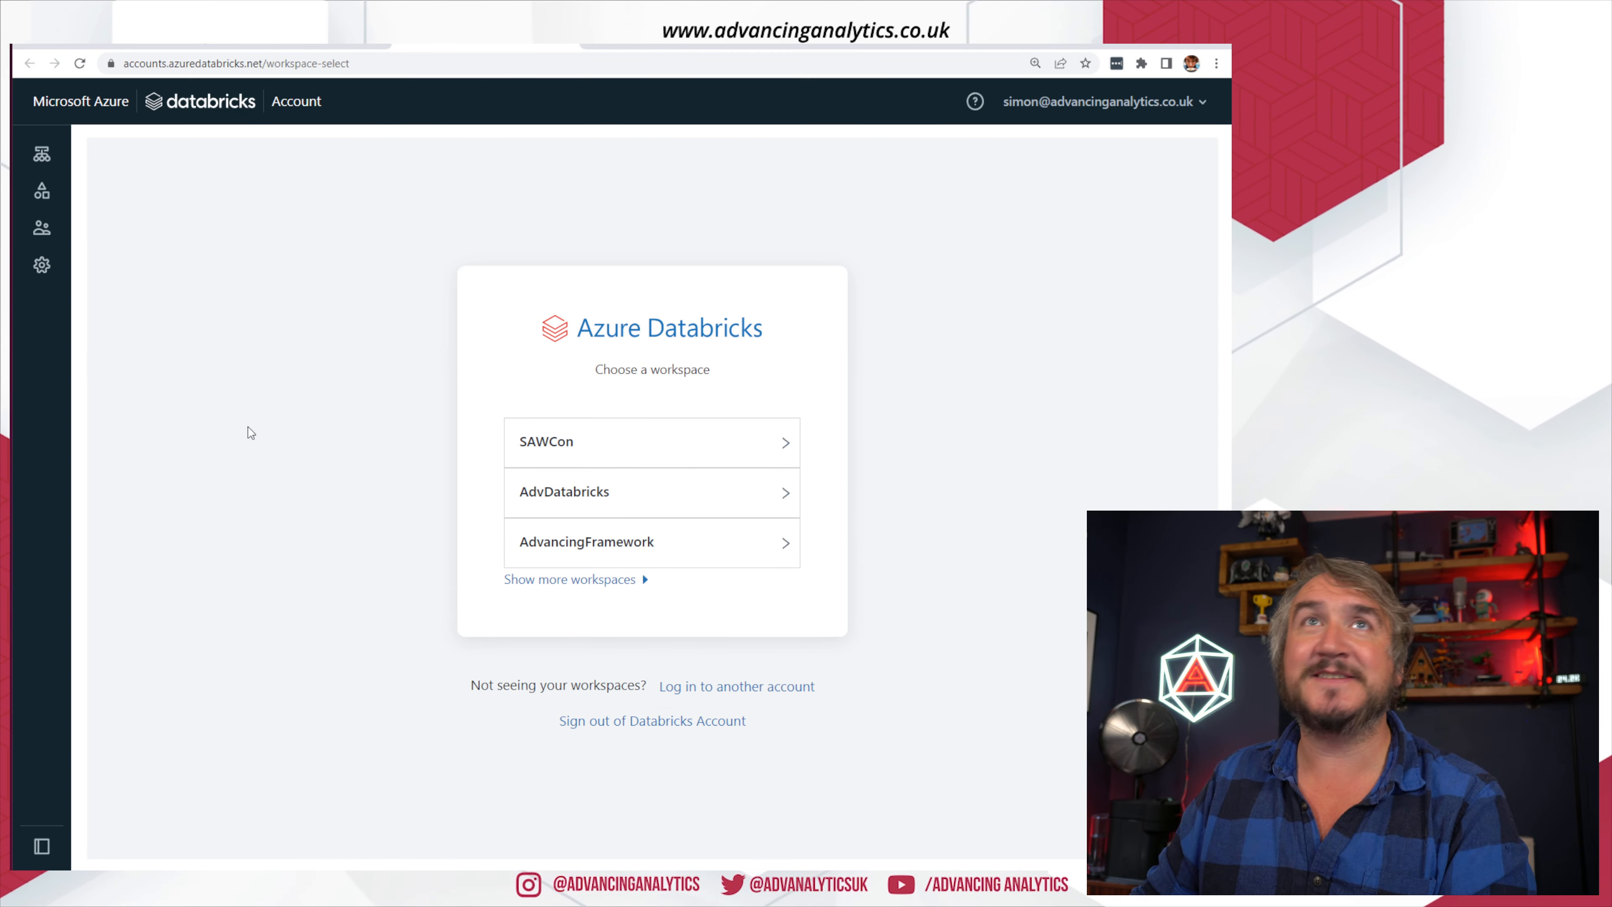
Review the account's workspaces list and the configuration details of the AdvancingFramework and AdvDatabricks workspaces.
mouse_move(61, 271)
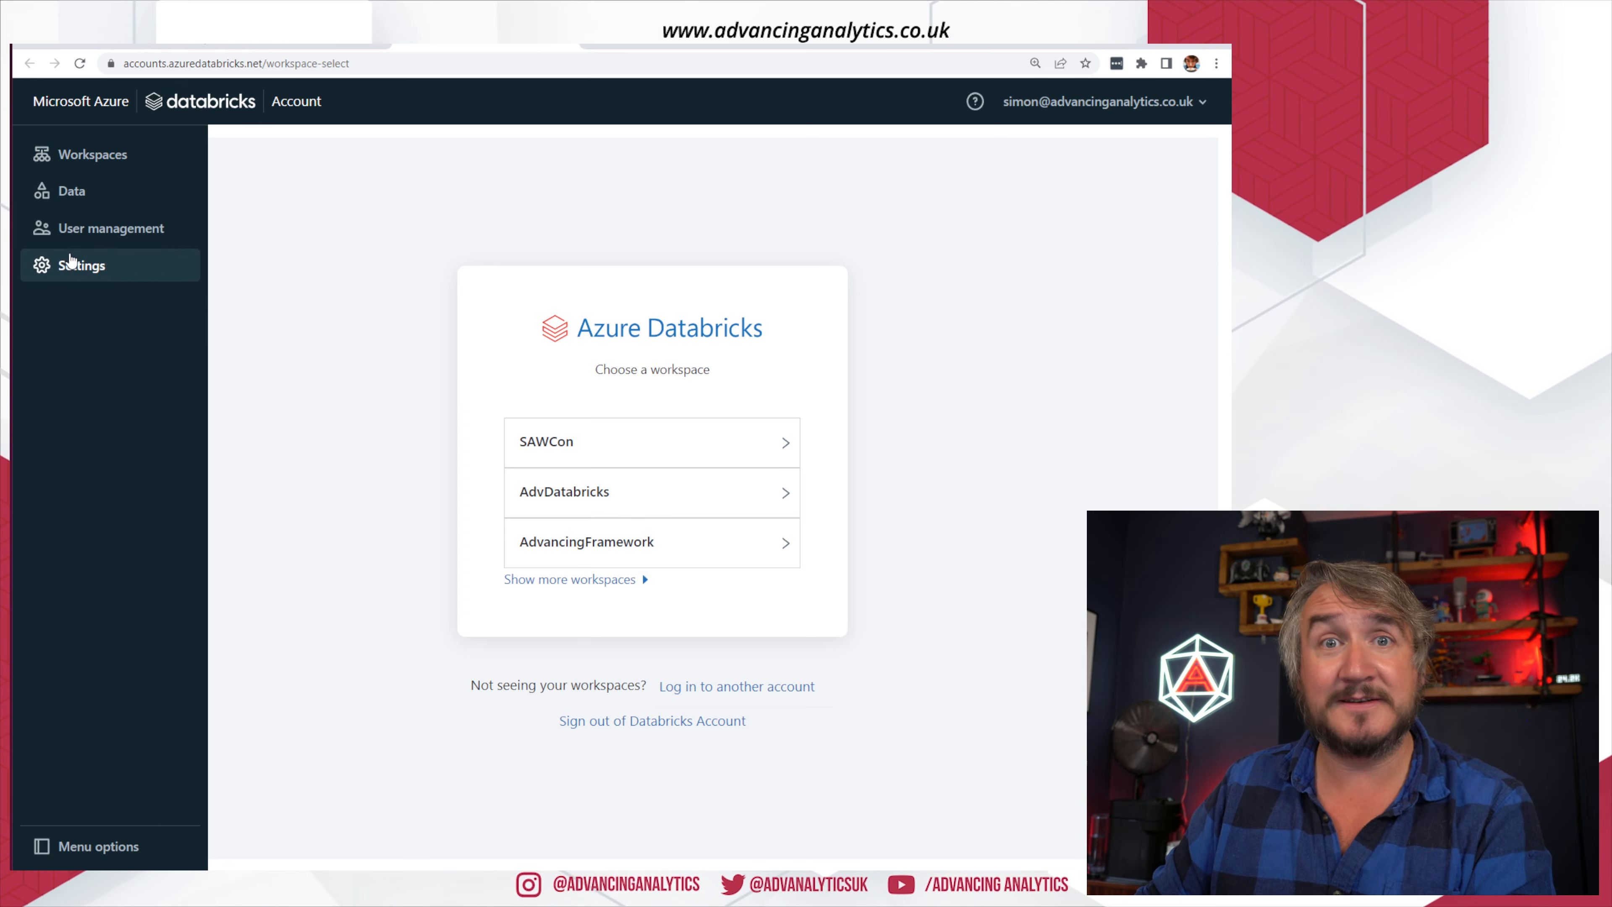
click(70, 155)
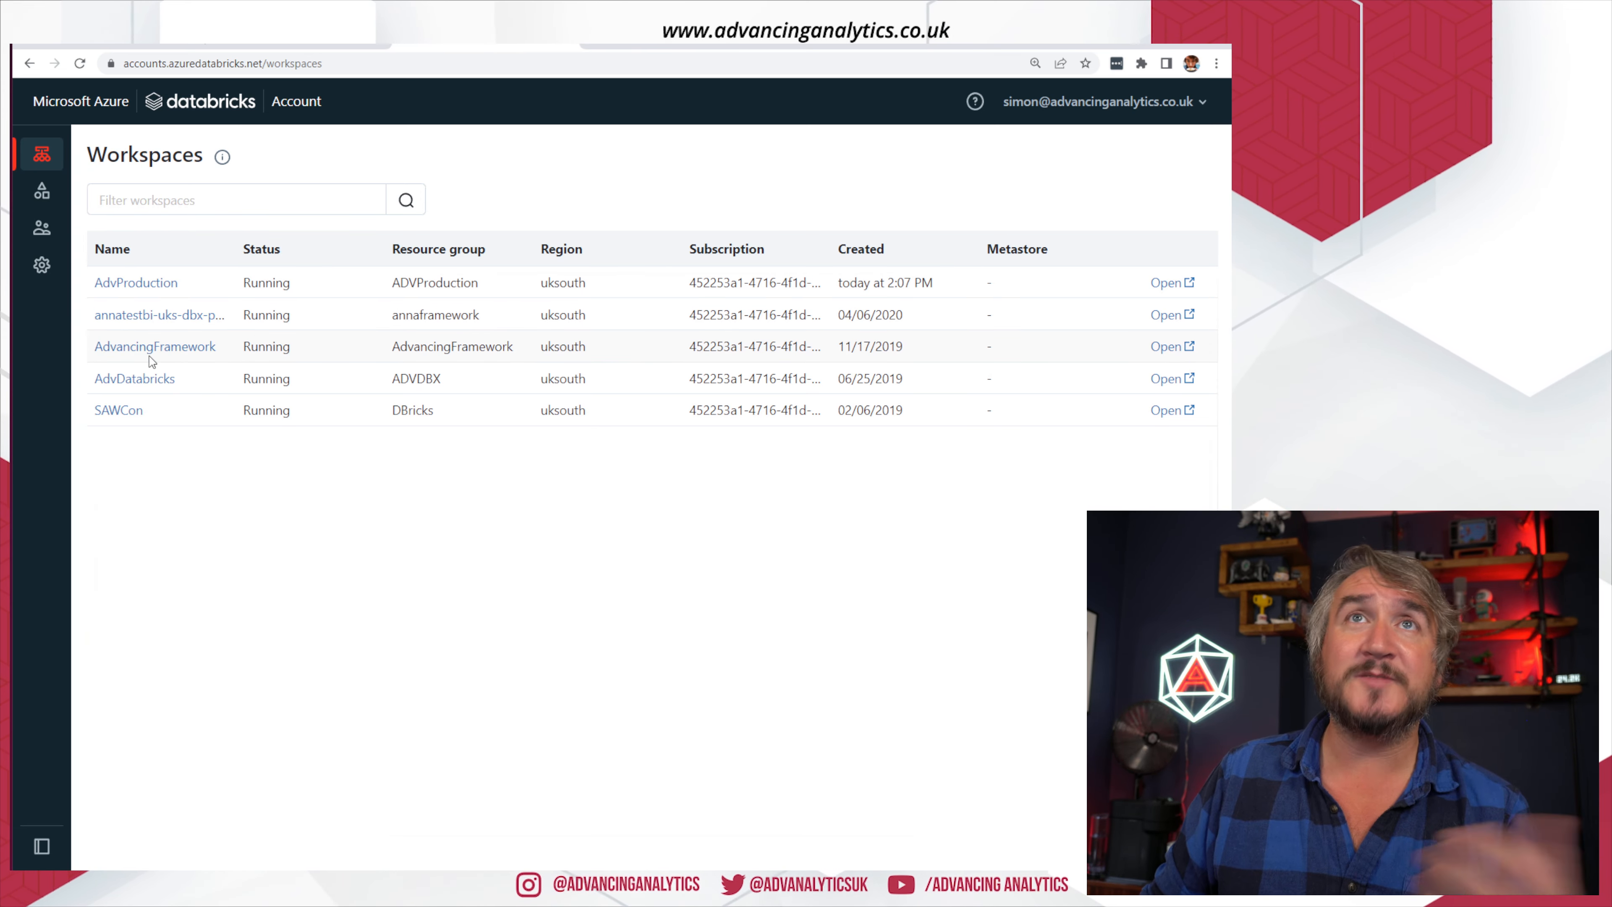
click(155, 347)
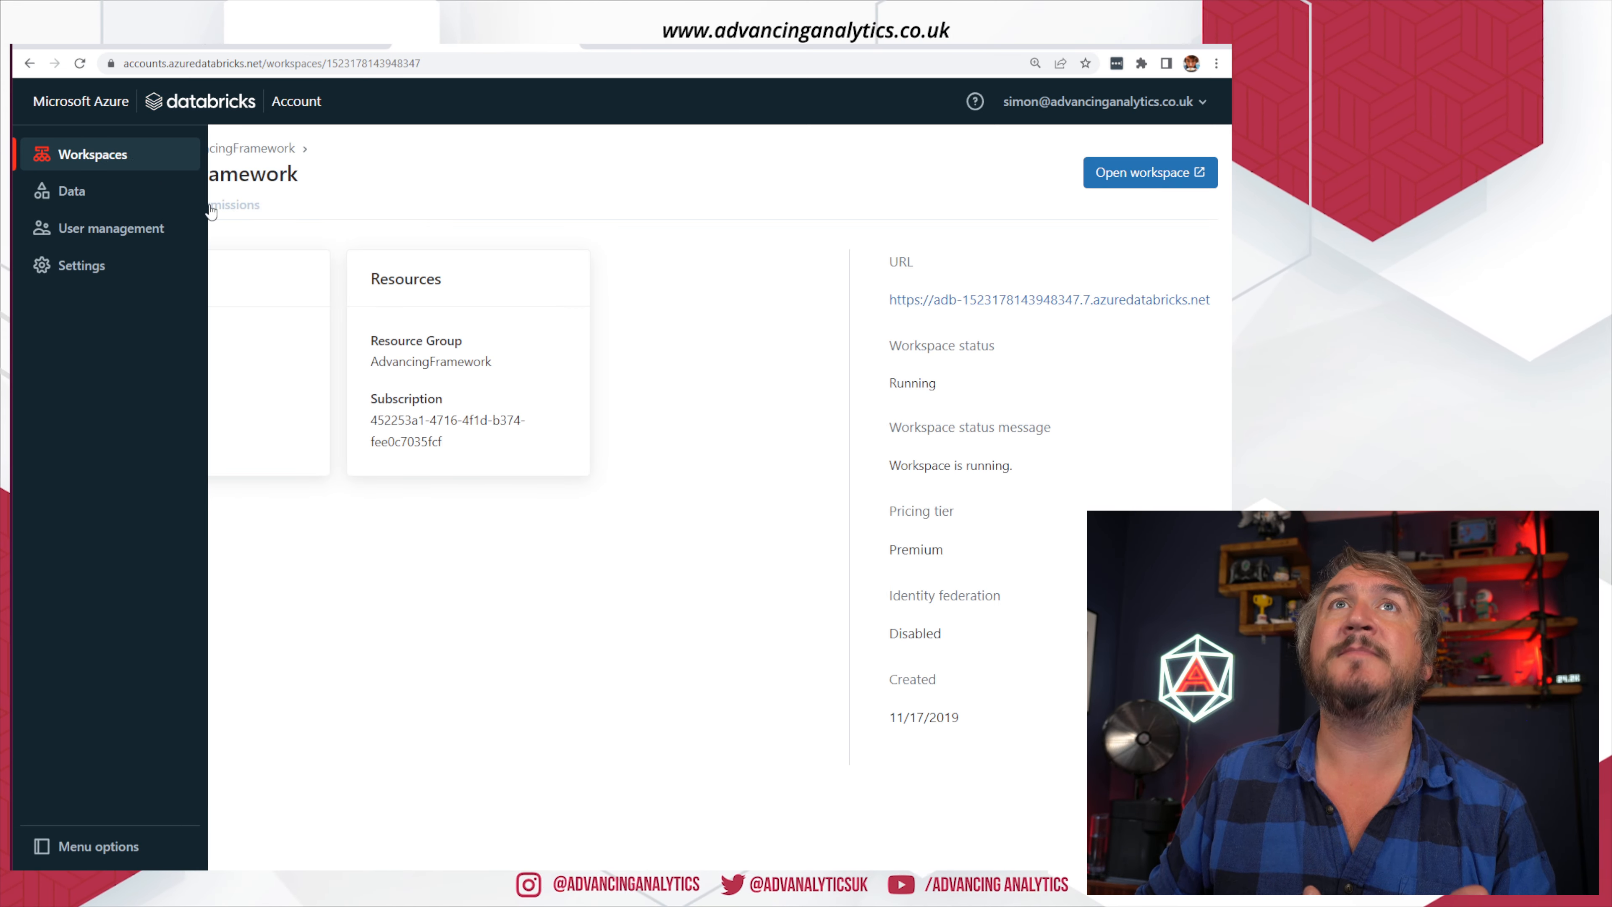
click(133, 156)
click(127, 375)
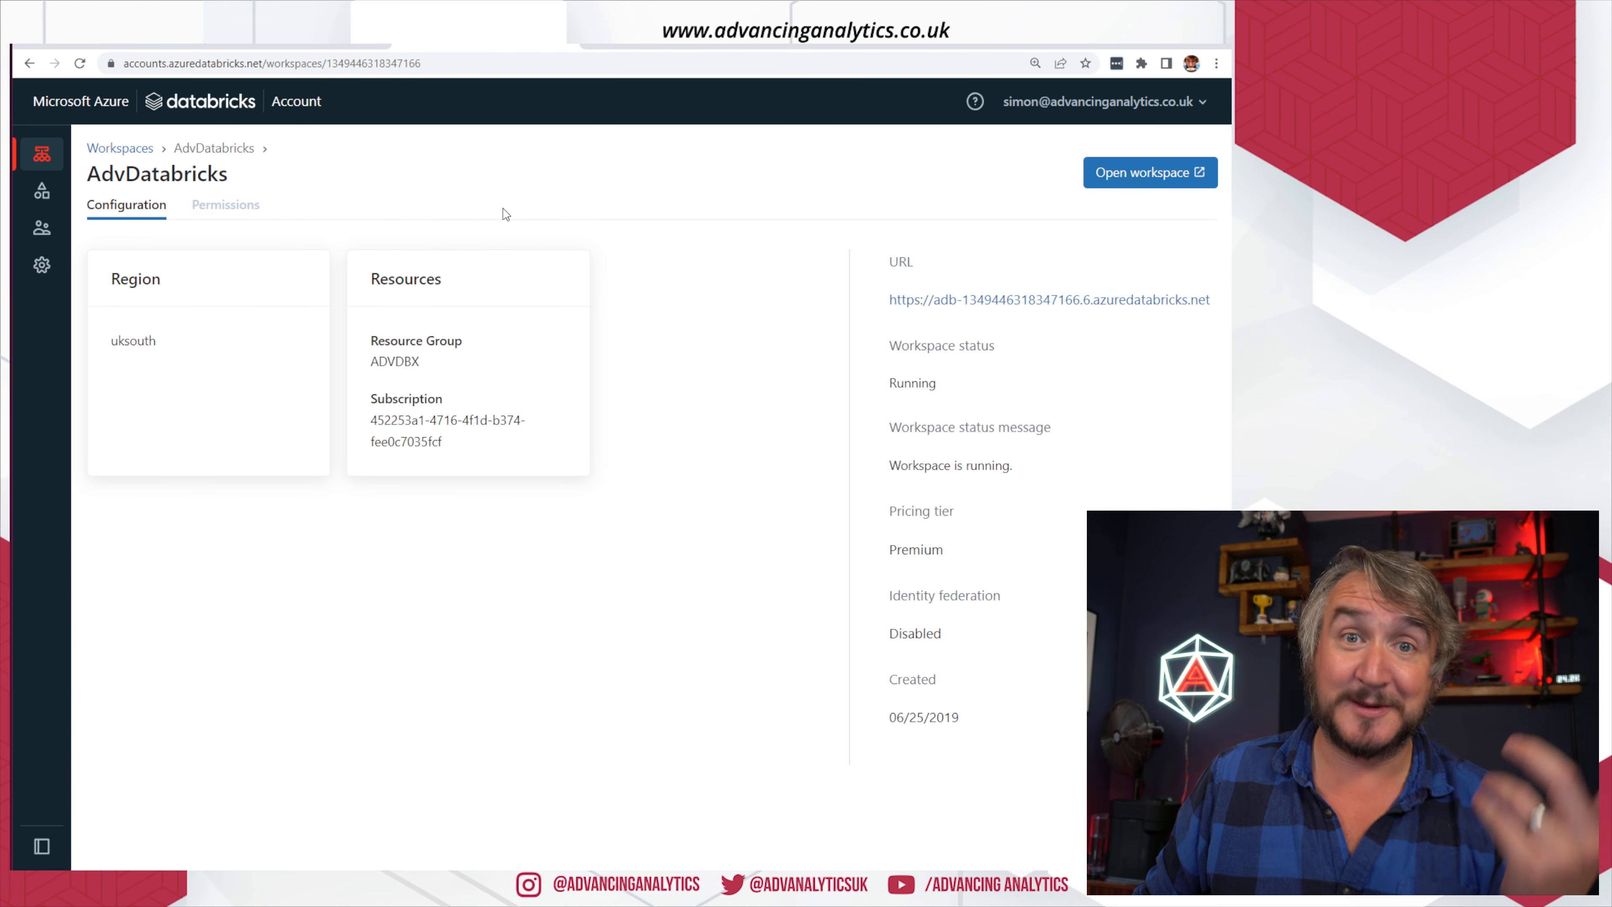
click(99, 153)
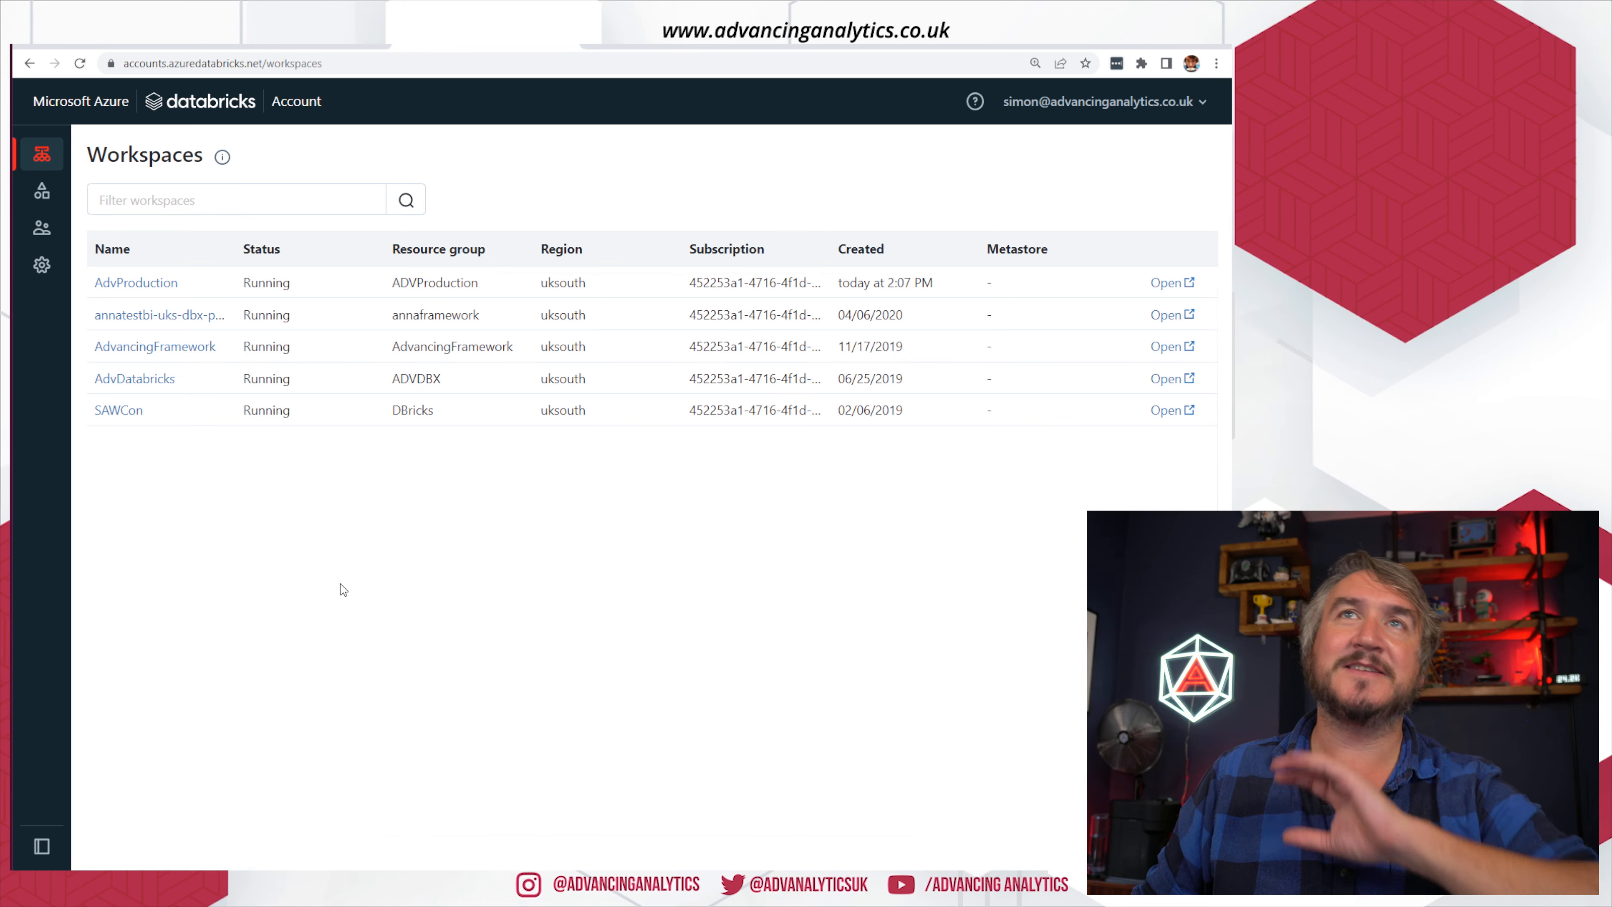
Check the account's metastores and return to the workspaces list to review the Metastore assignments.
mouse_move(55, 202)
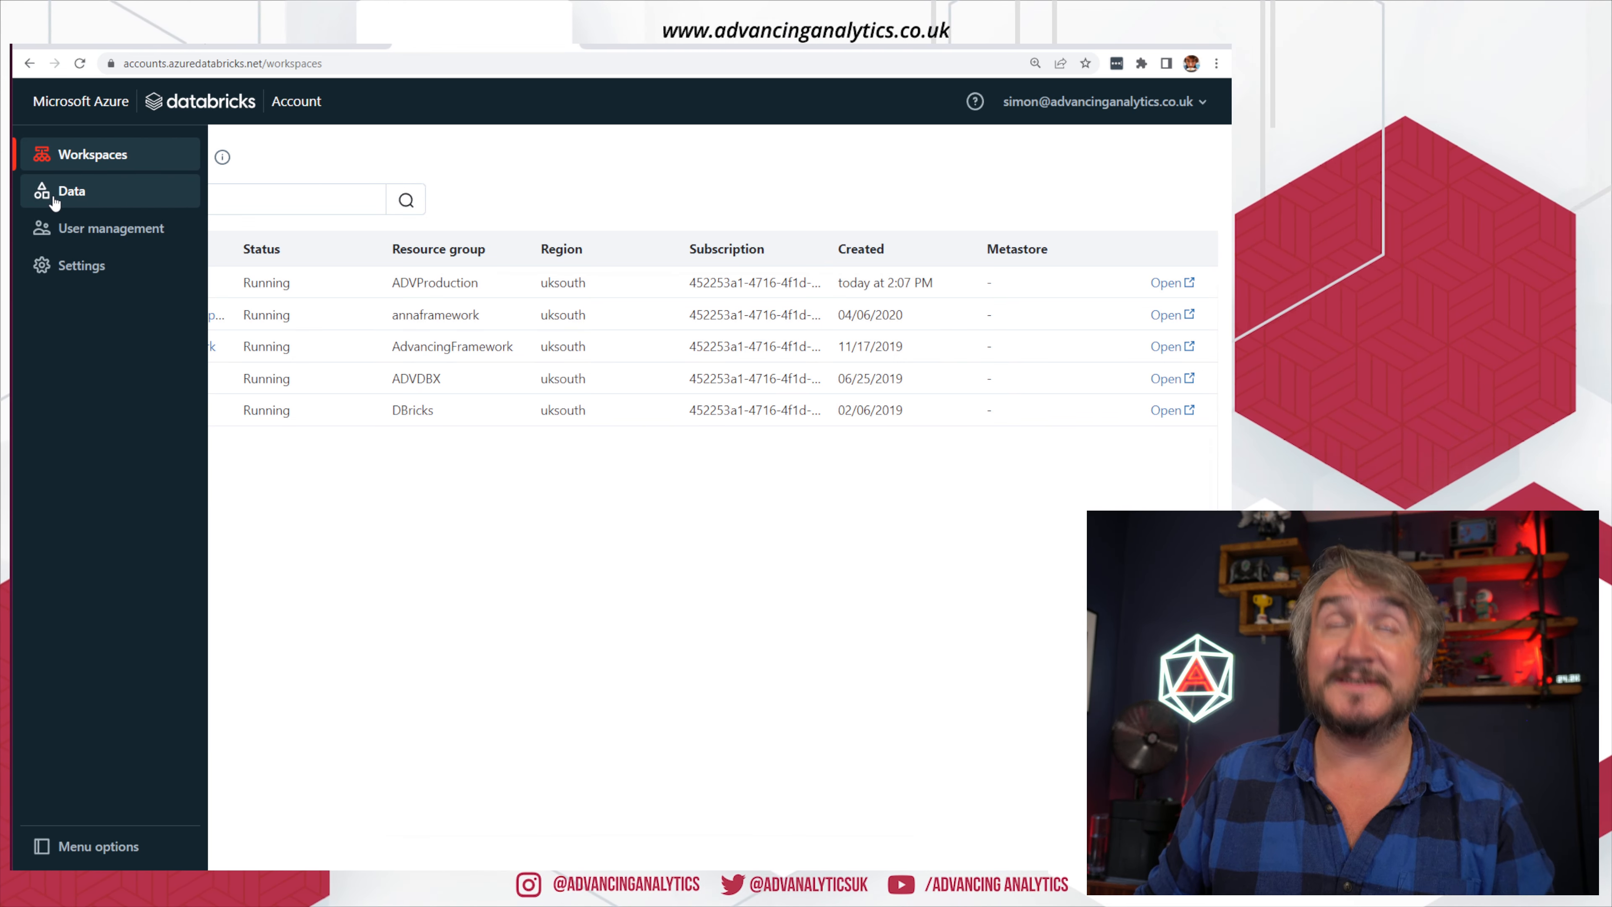
click(54, 197)
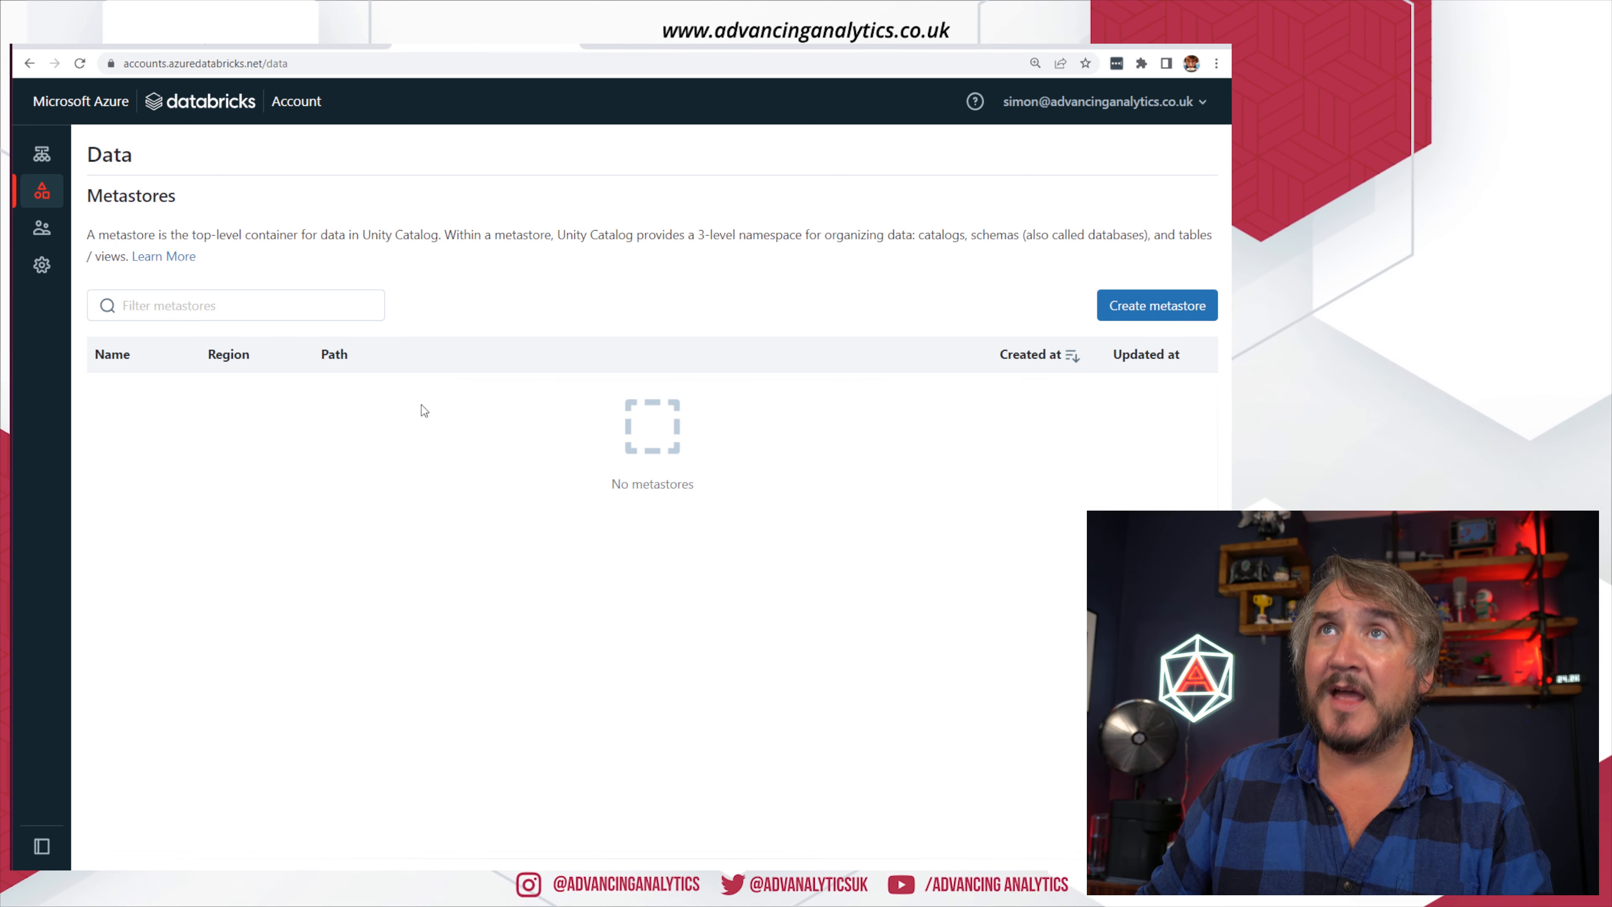
click(54, 156)
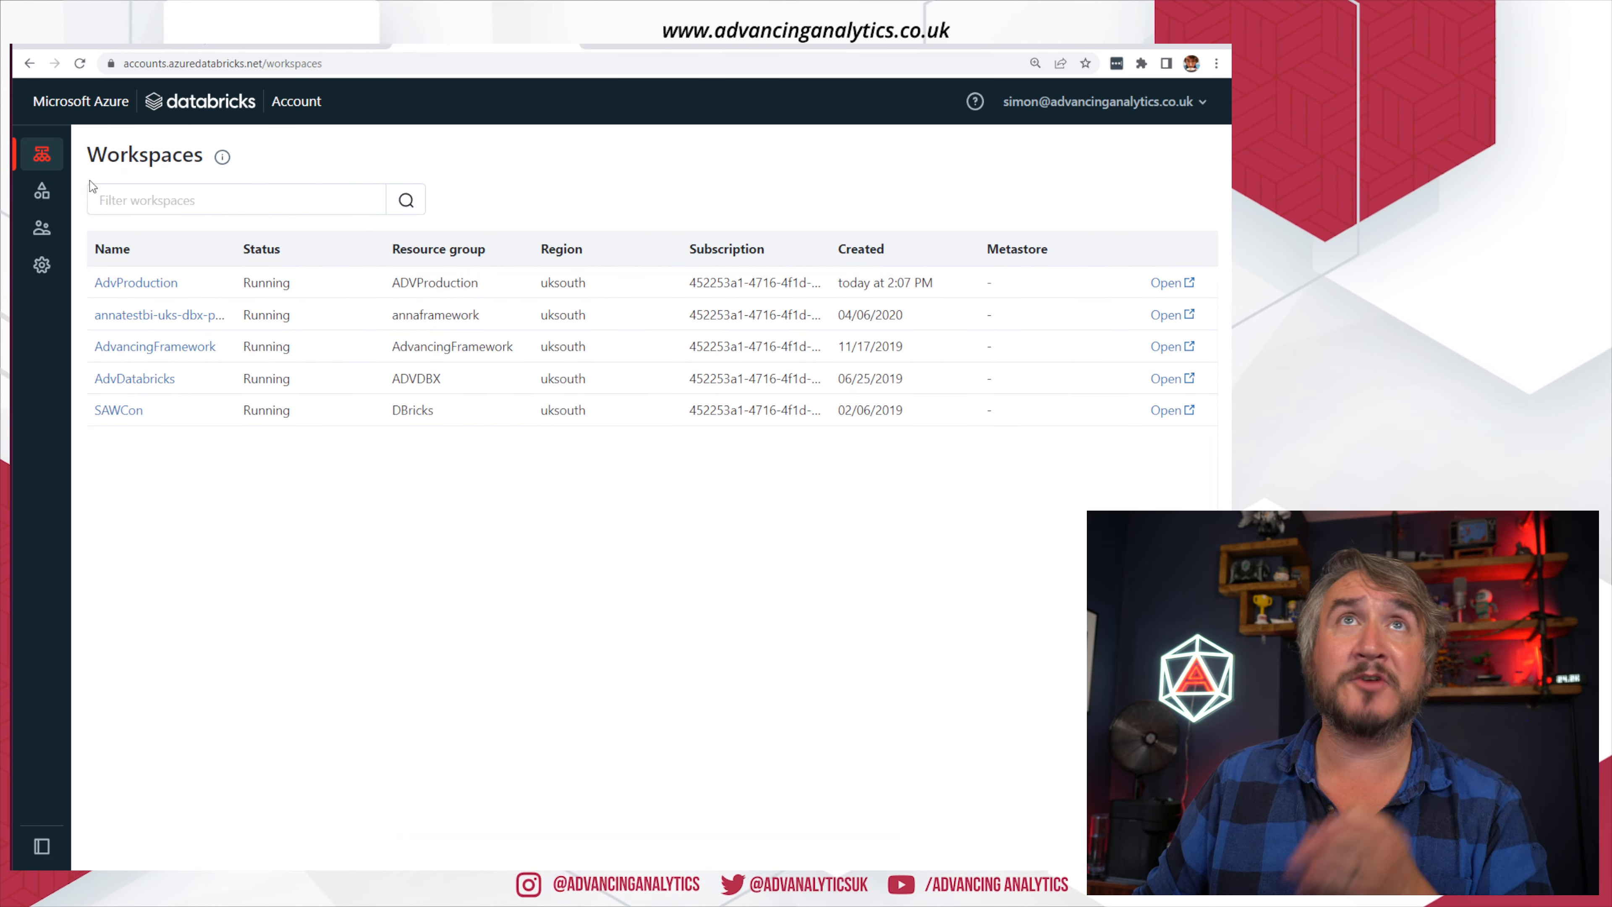
Start creating a metastore, name it sawuksouth, and set its region to uksouth.
click(69, 190)
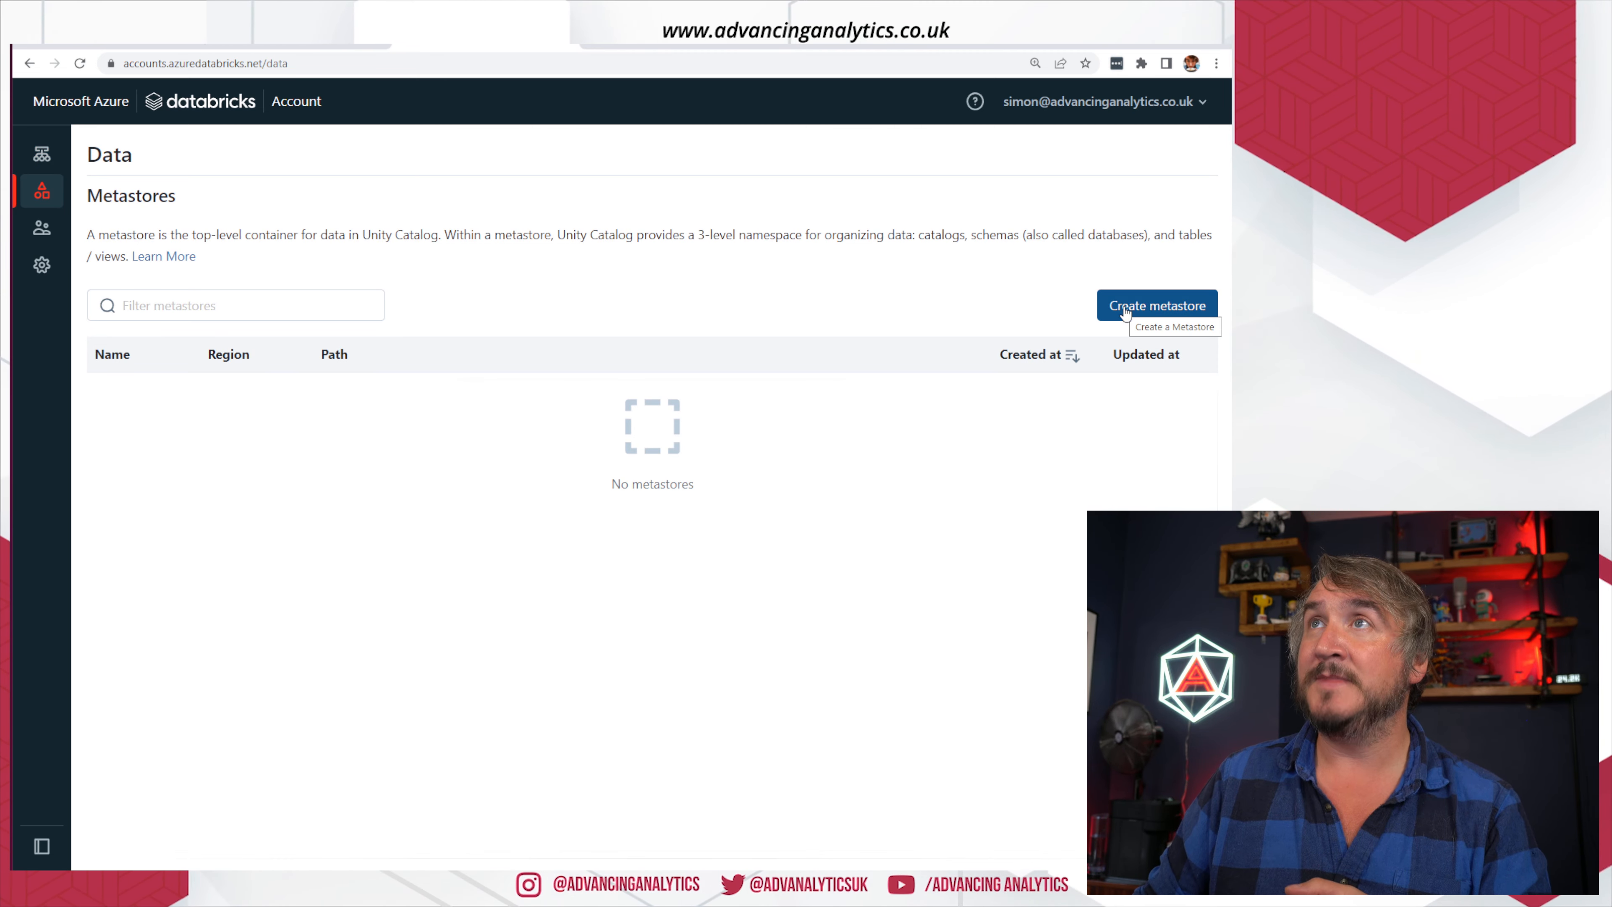
click(1125, 311)
click(274, 317)
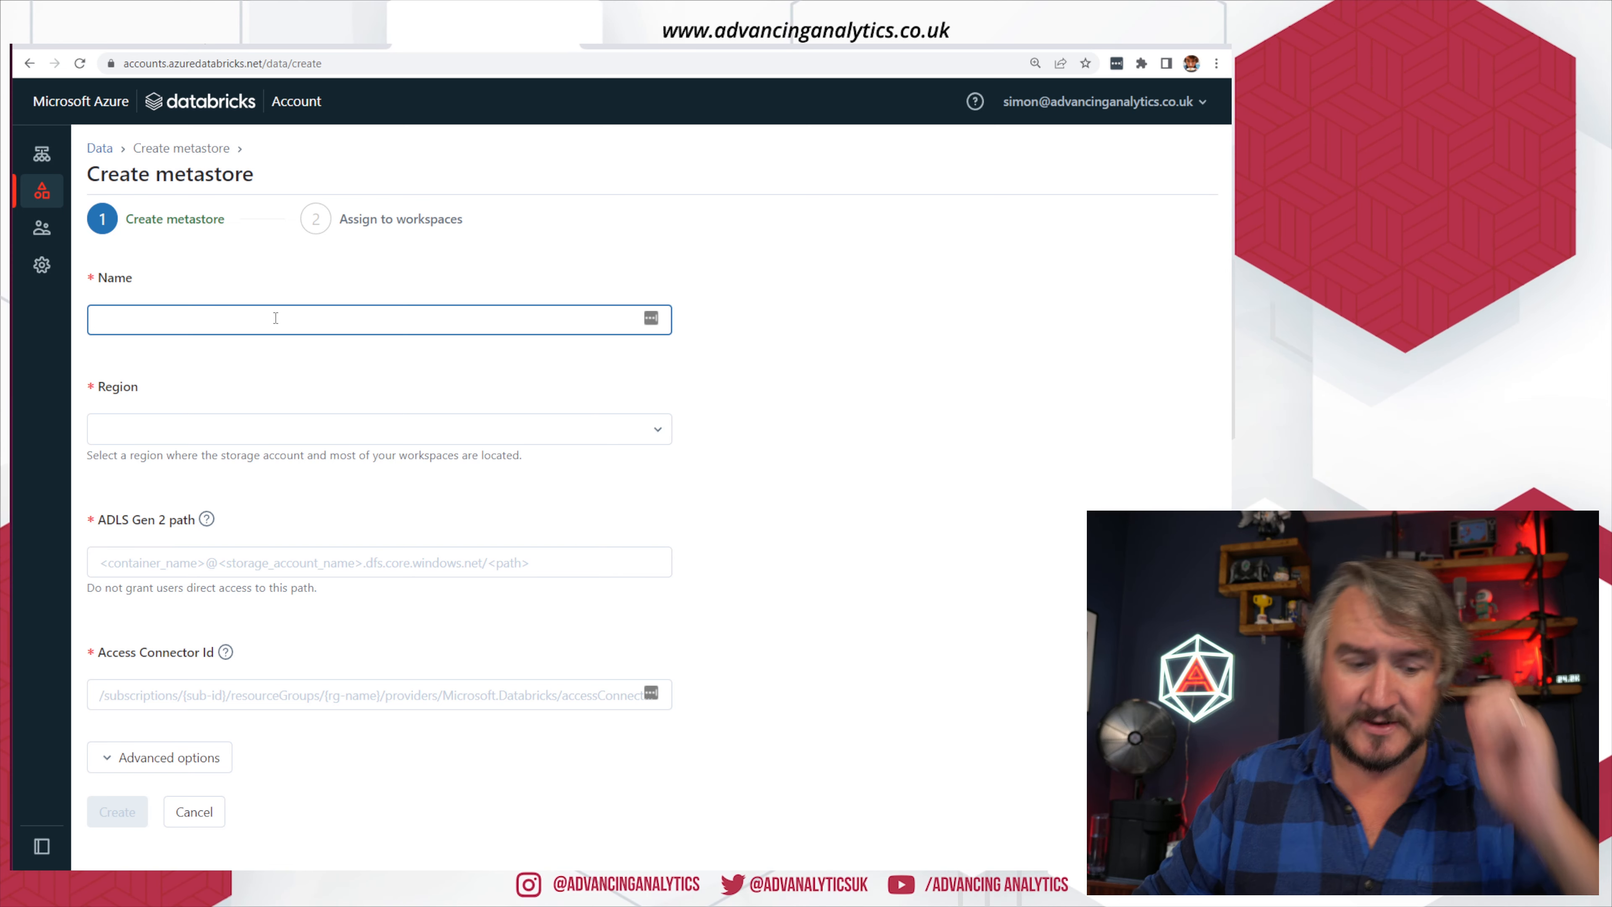
text(sawuksouth)
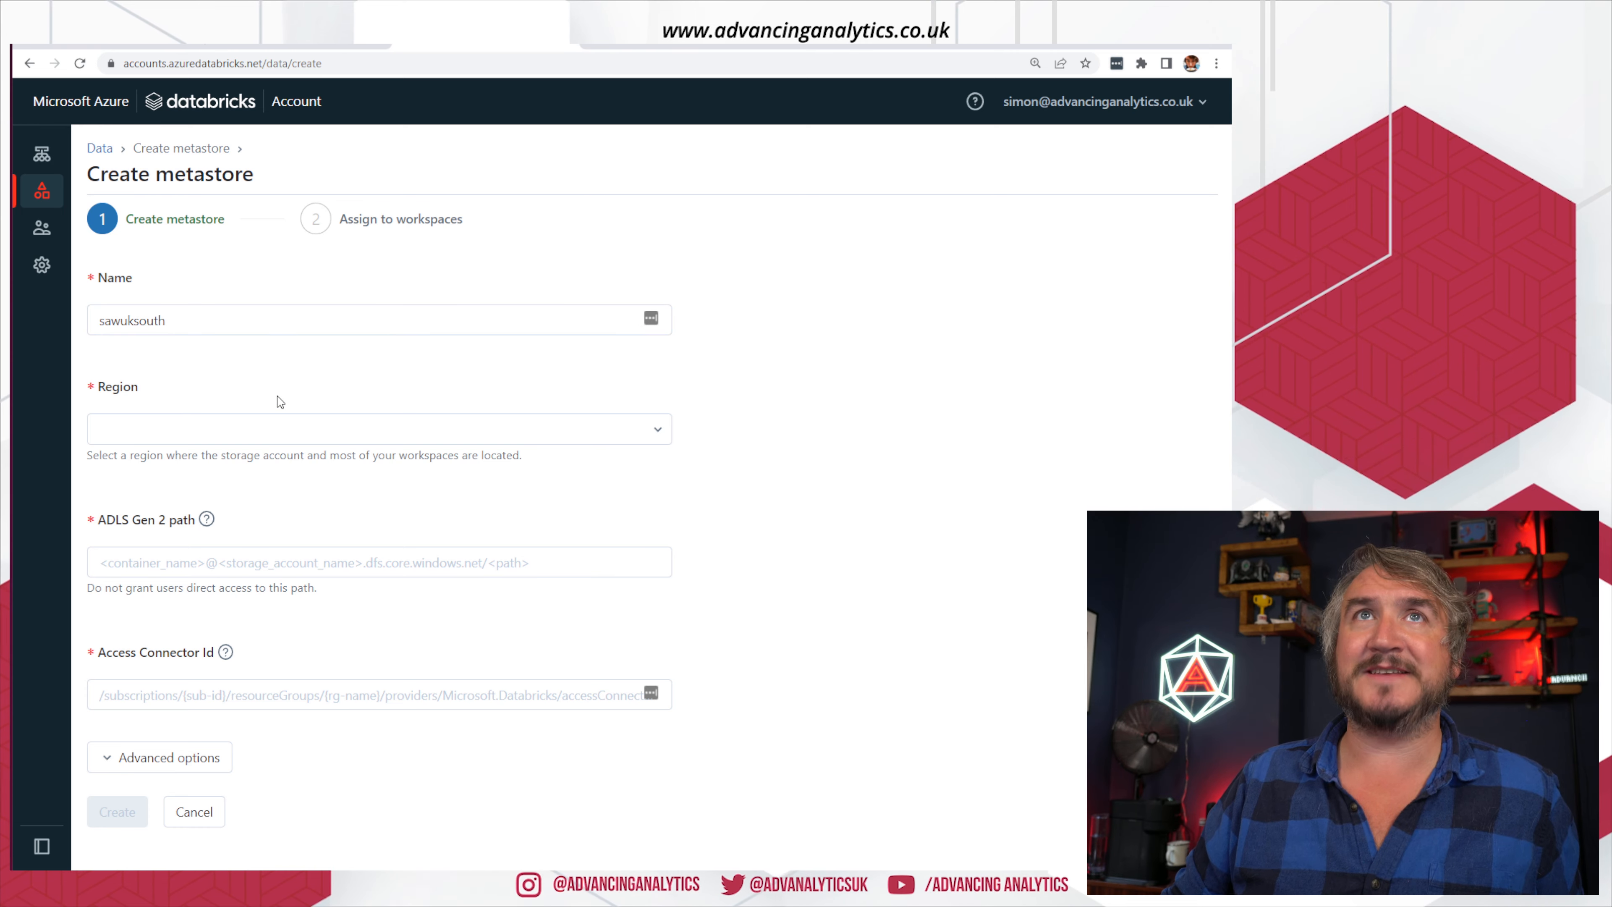
click(240, 429)
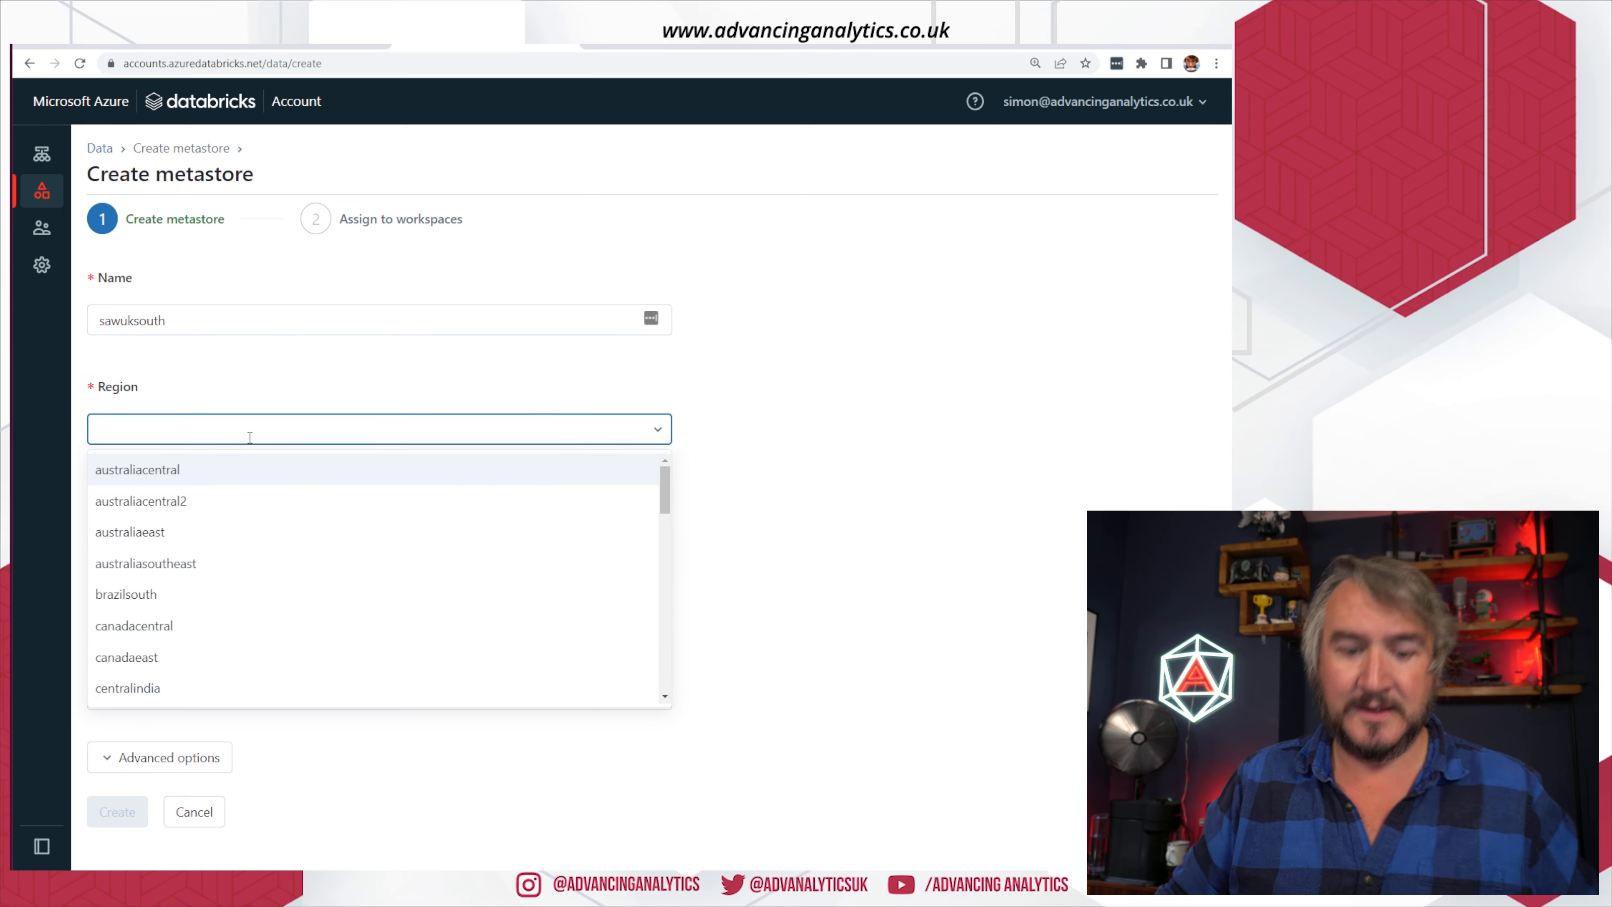
text(uk)
key(BackSpace)
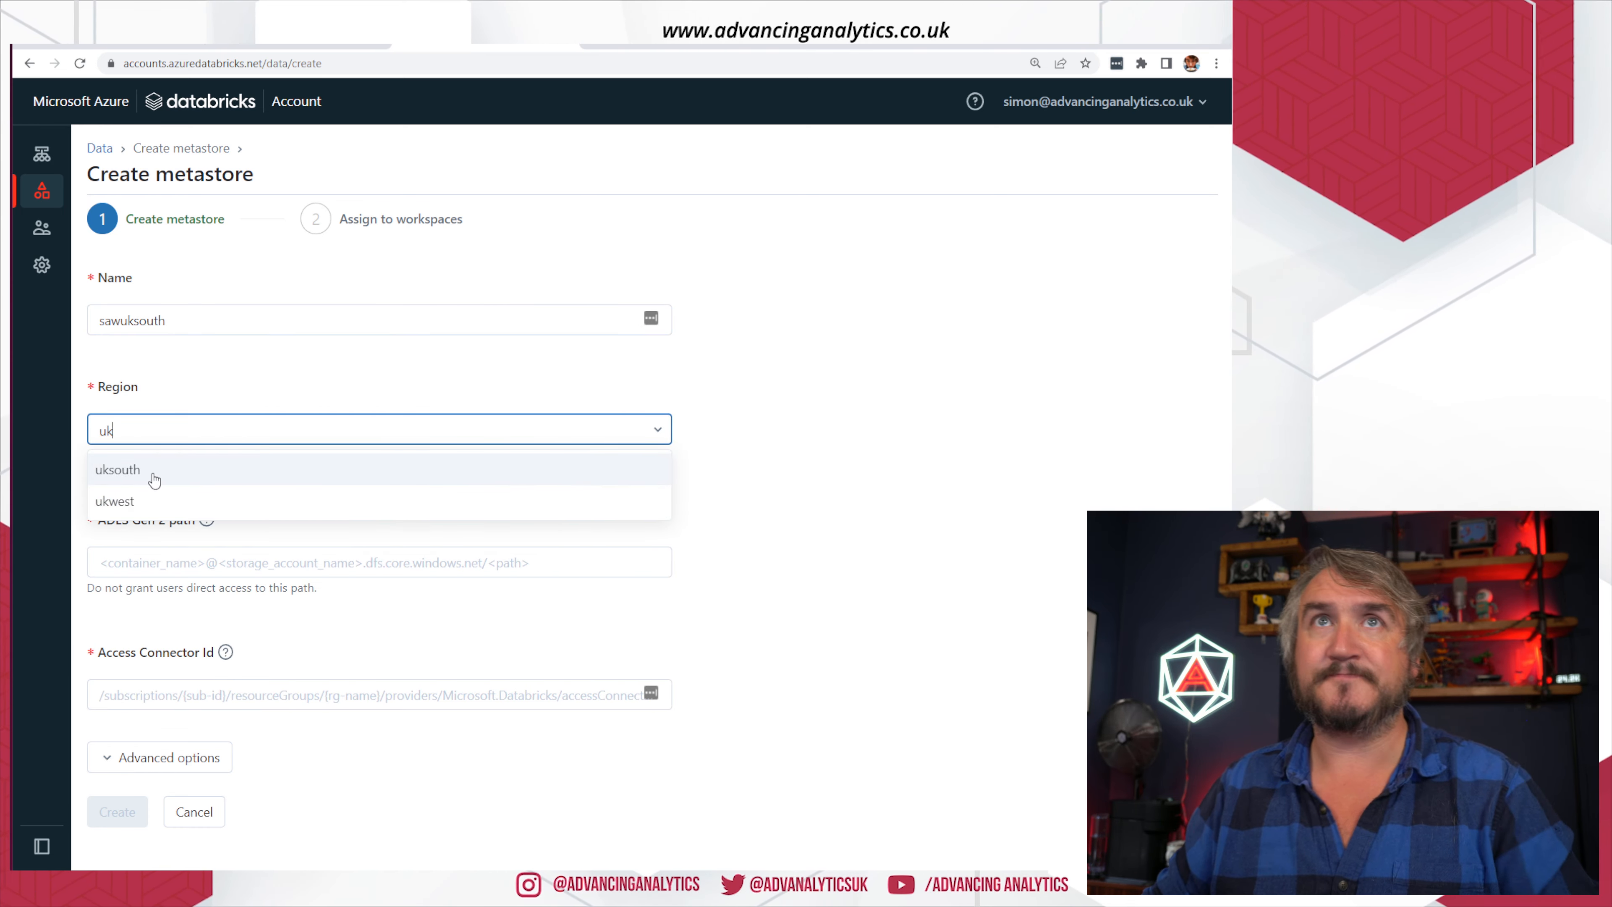
click(147, 475)
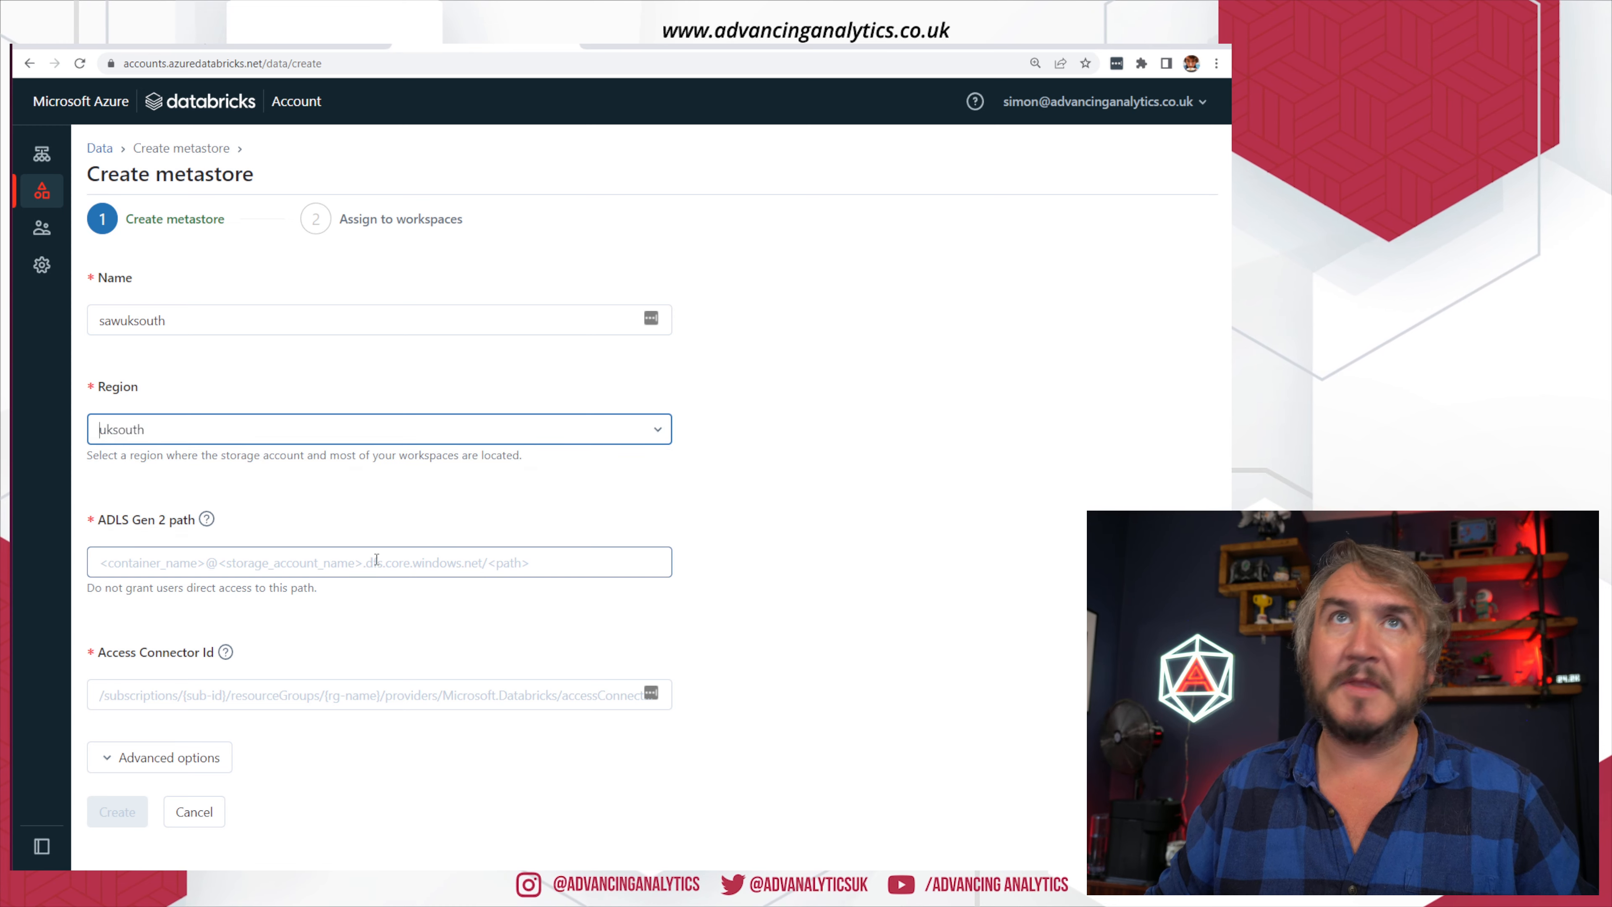
Examine the ADLS Gen 2 path and Access Connector Id entries required for the new metastore.
click(219, 562)
click(227, 687)
click(253, 553)
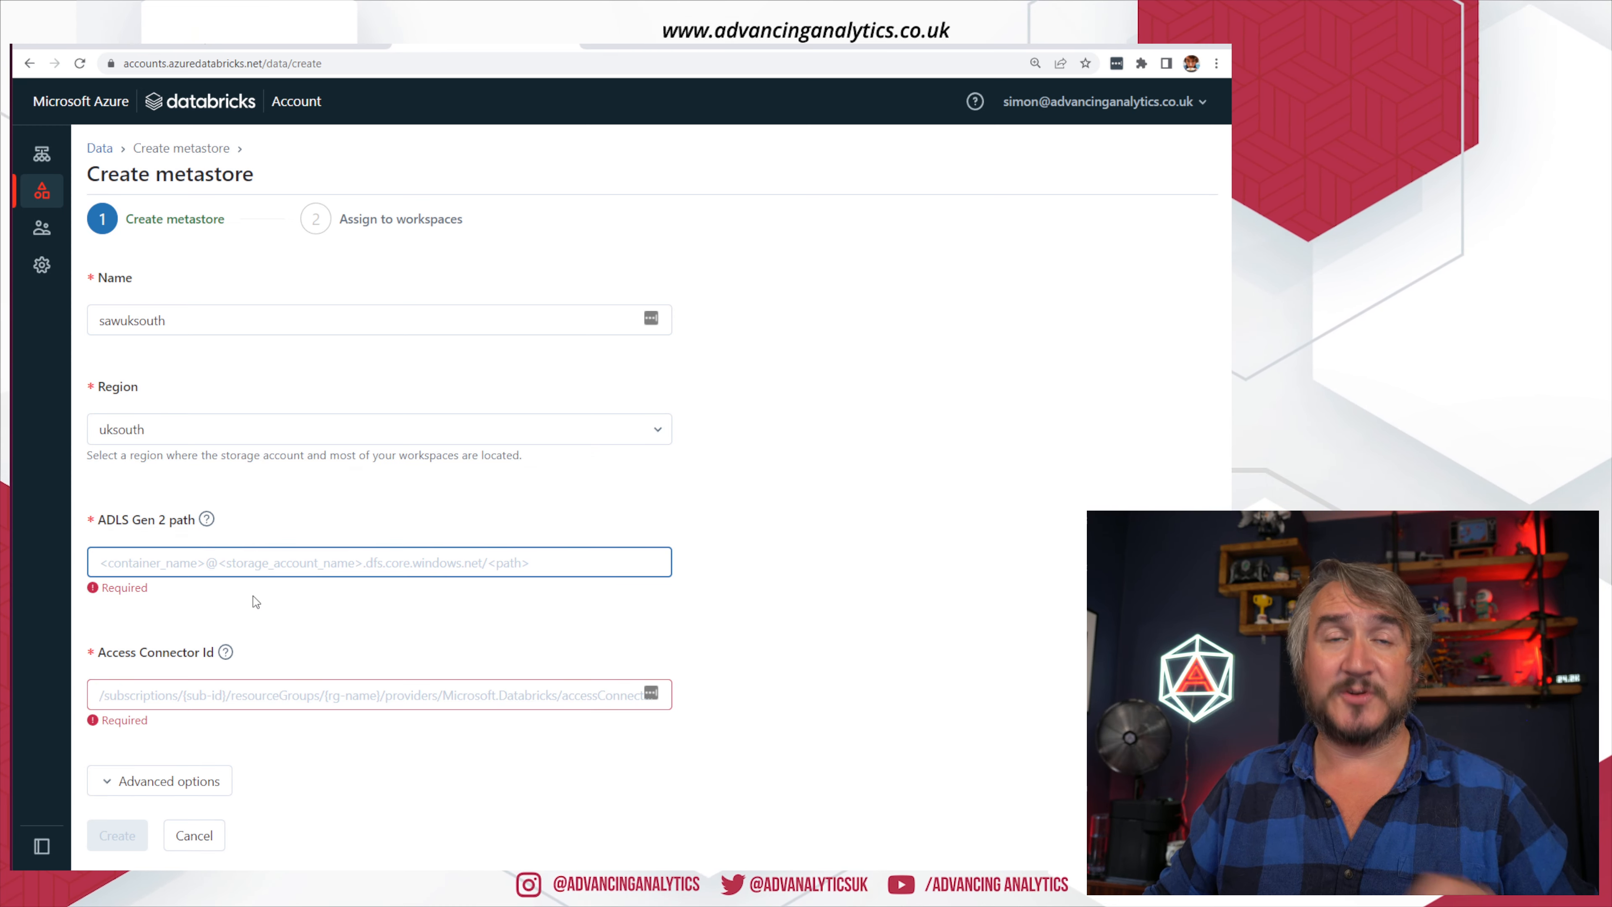
Switch to the Azure portal and check its list of existing Access Connectors for Azure Databricks.
click(270, 700)
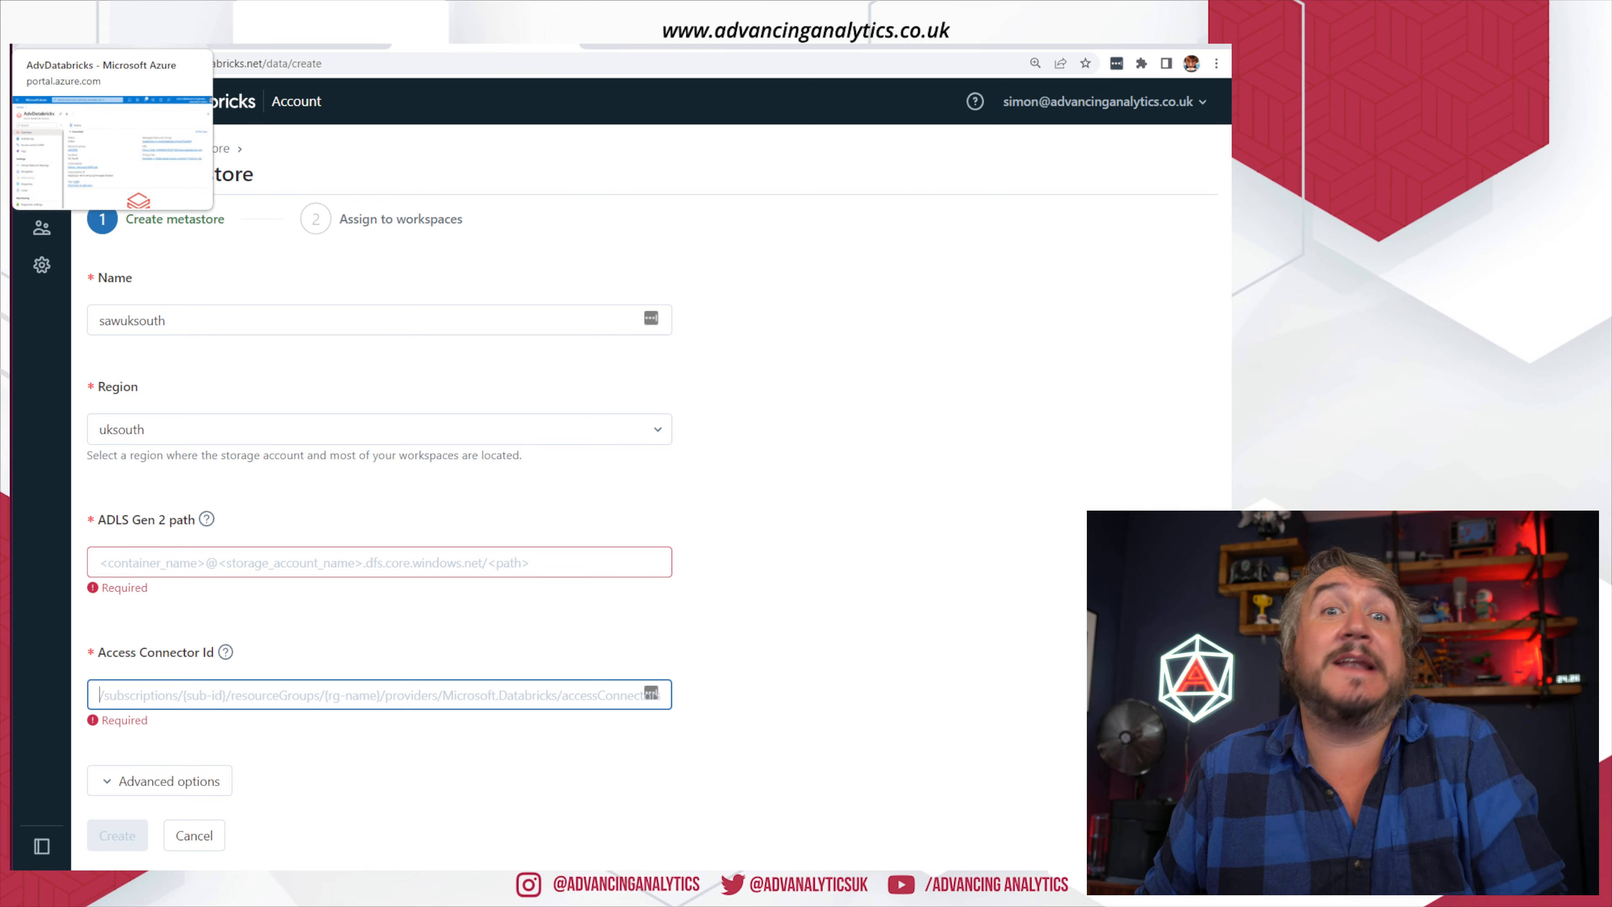
click(108, 45)
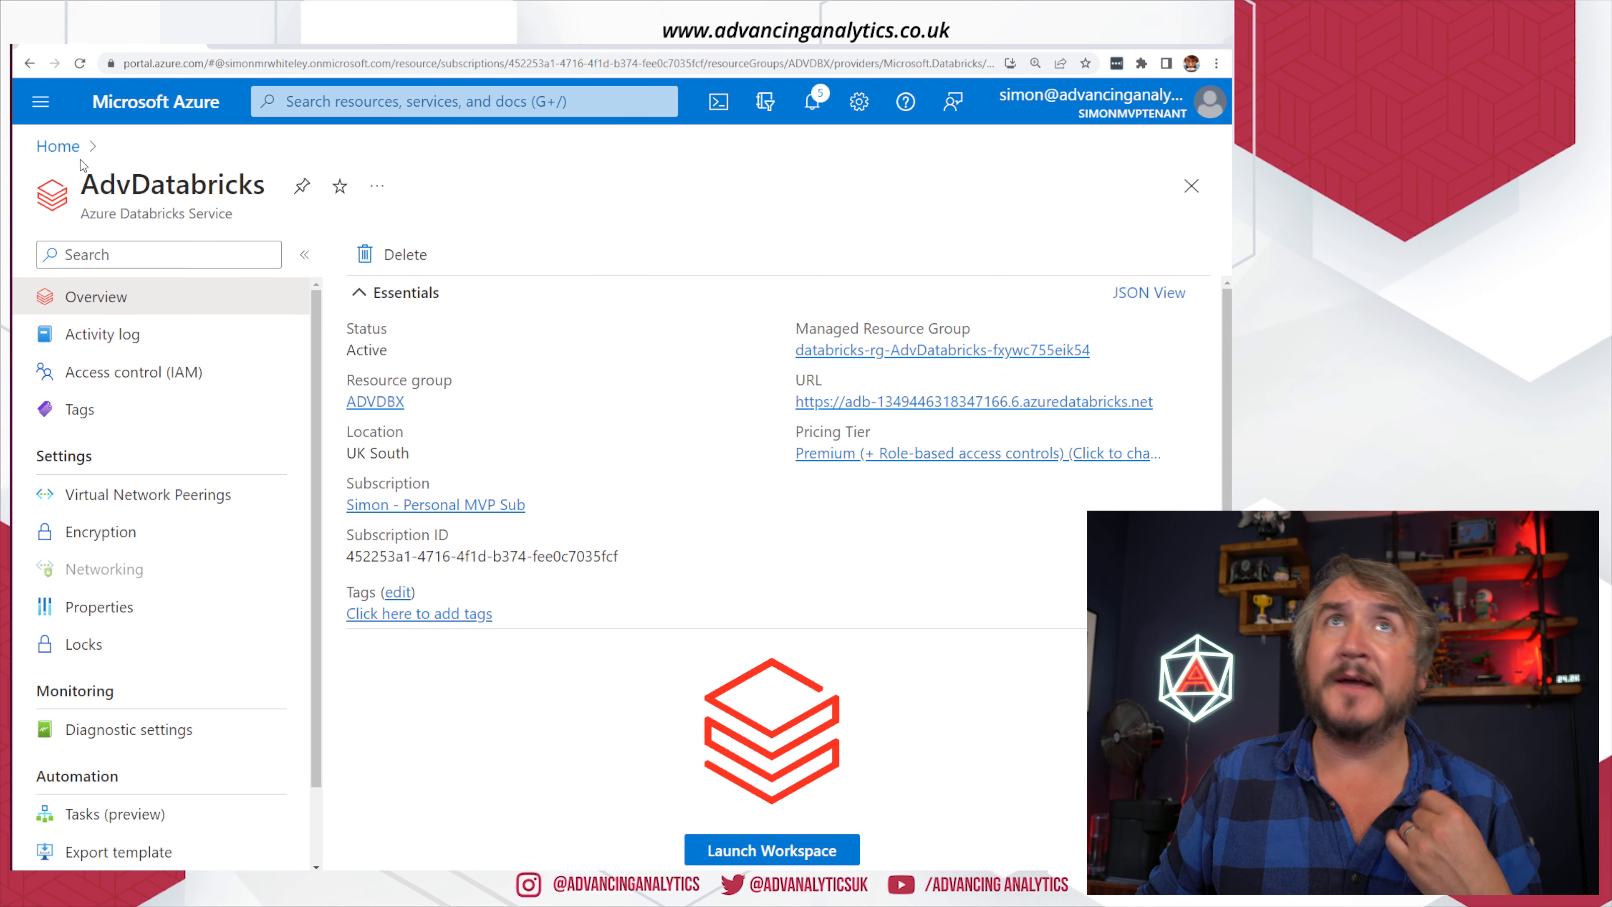
click(65, 154)
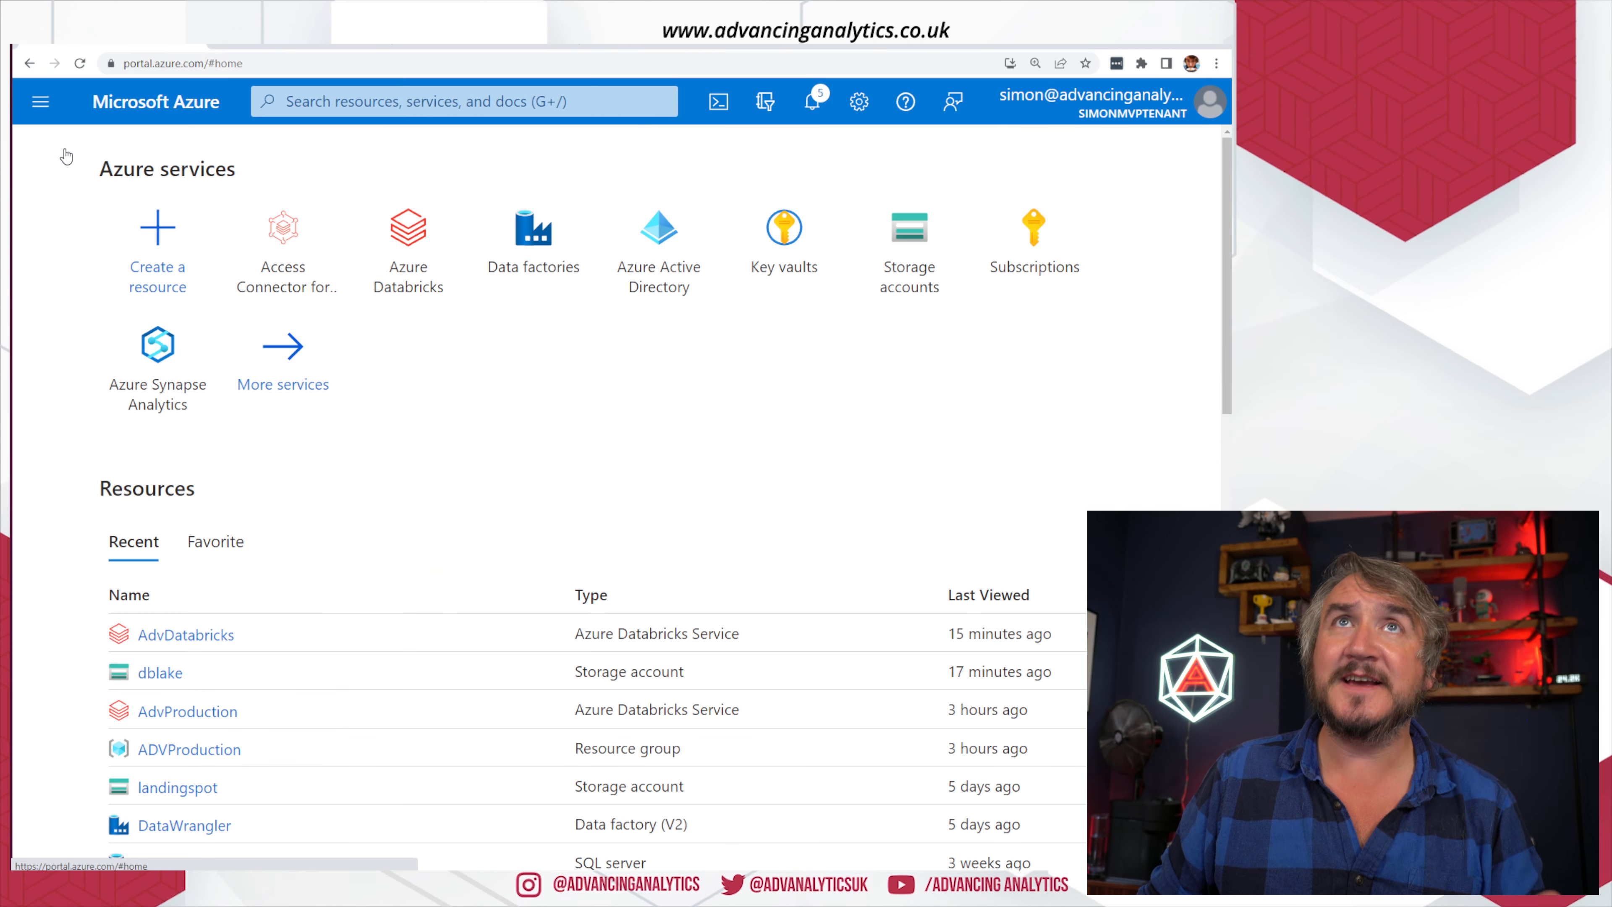
click(309, 293)
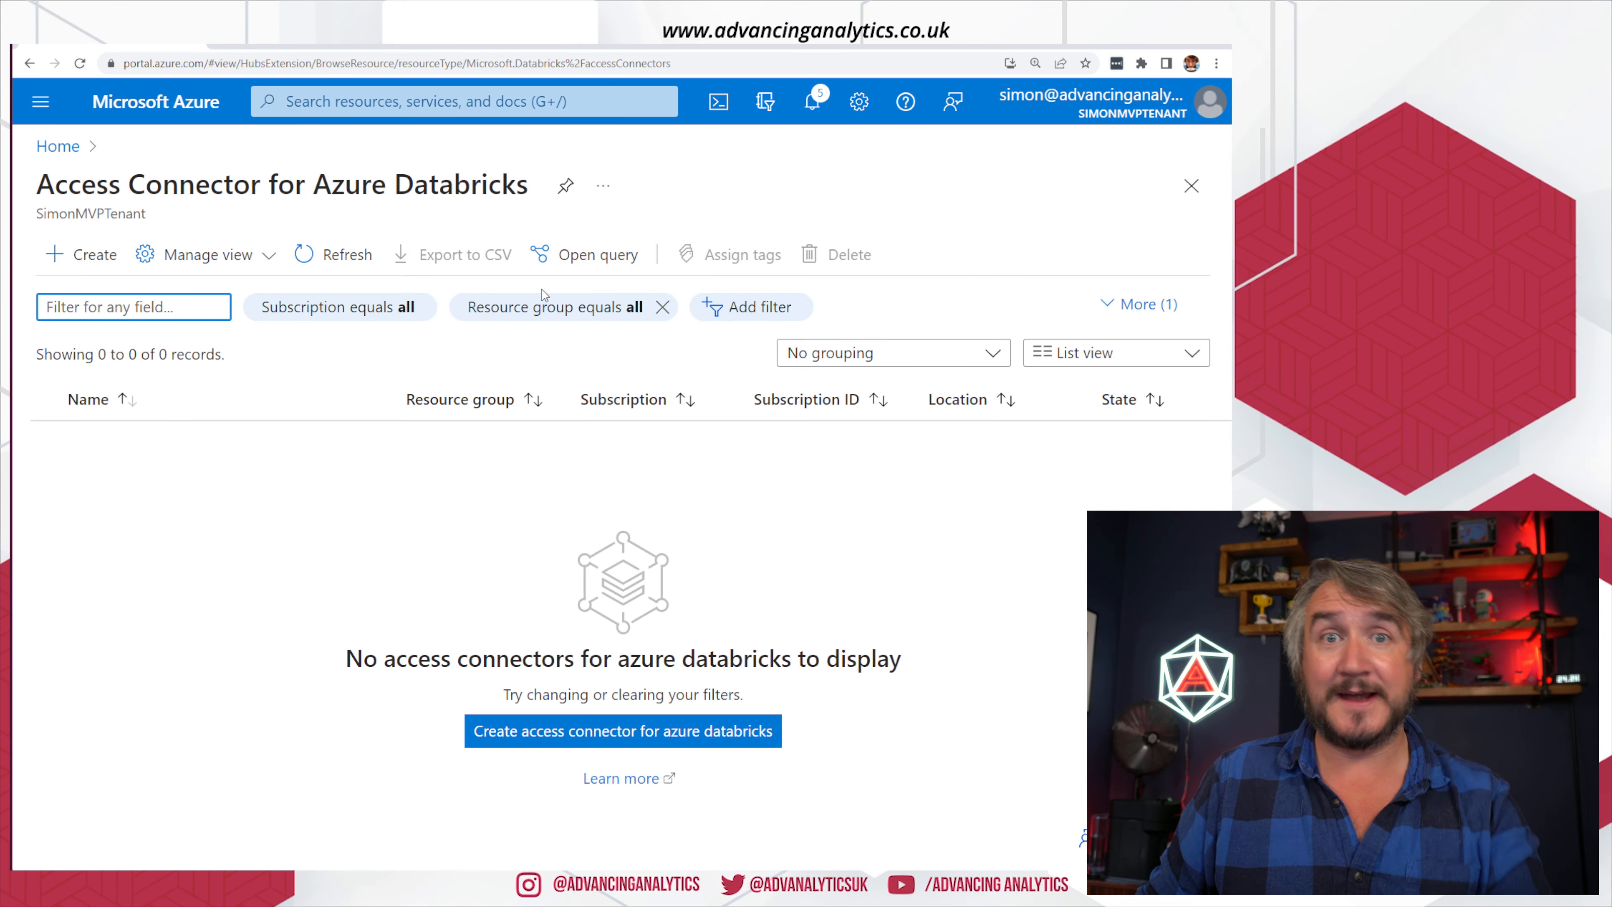
click(57, 146)
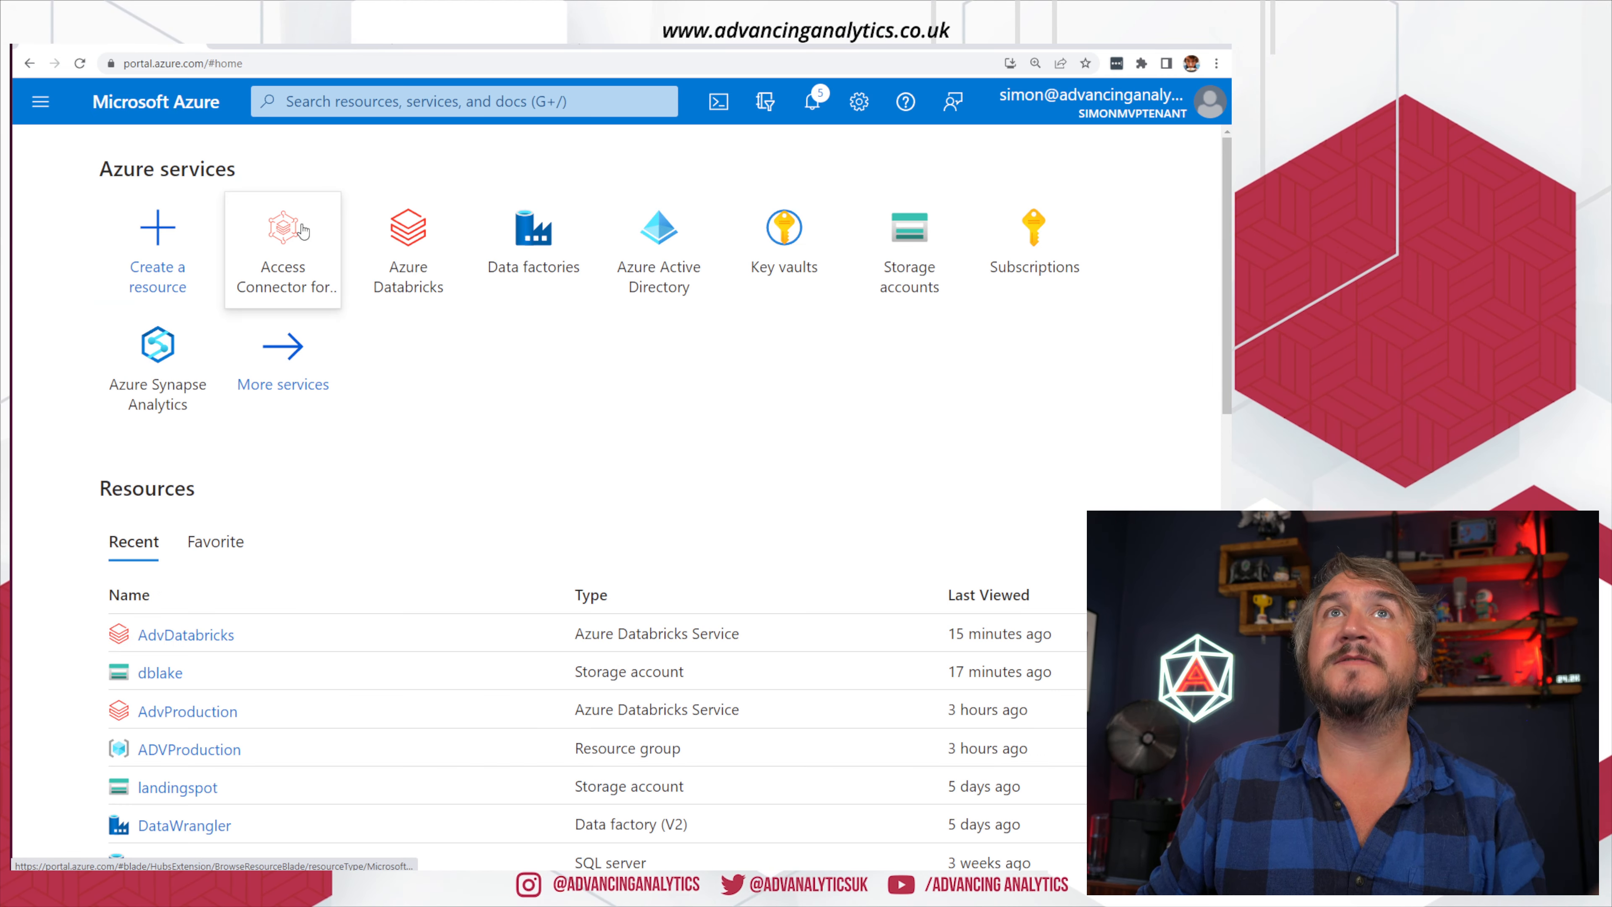
Open the dblake storage account and look through its Data Lake Storage containers for the metastore container.
click(160, 673)
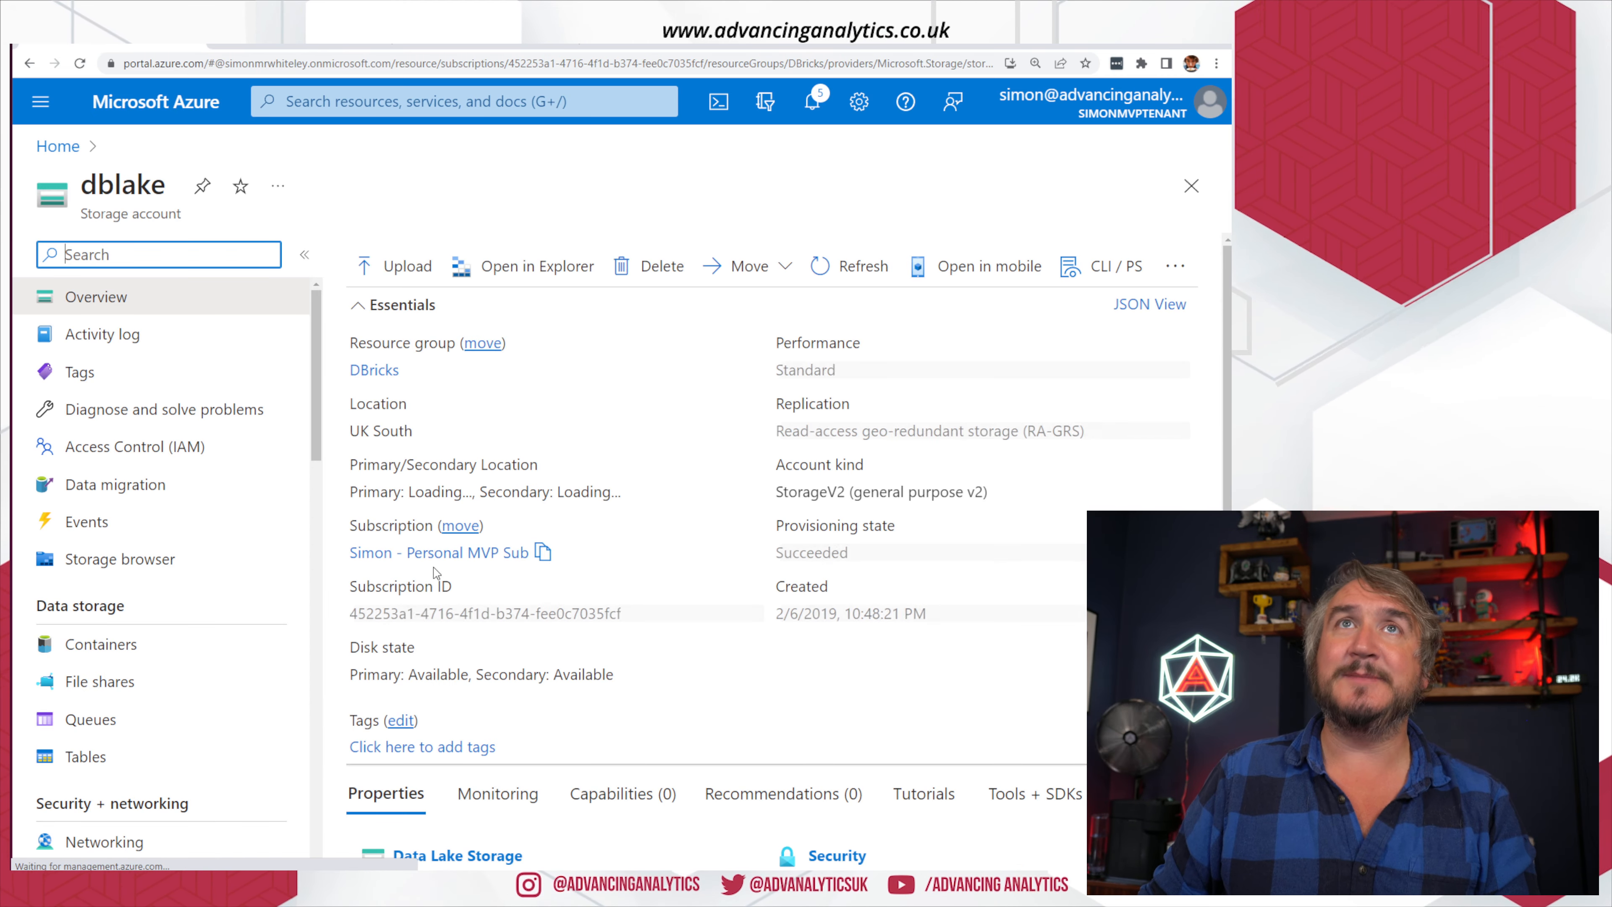
scroll(480, 600, down, 4)
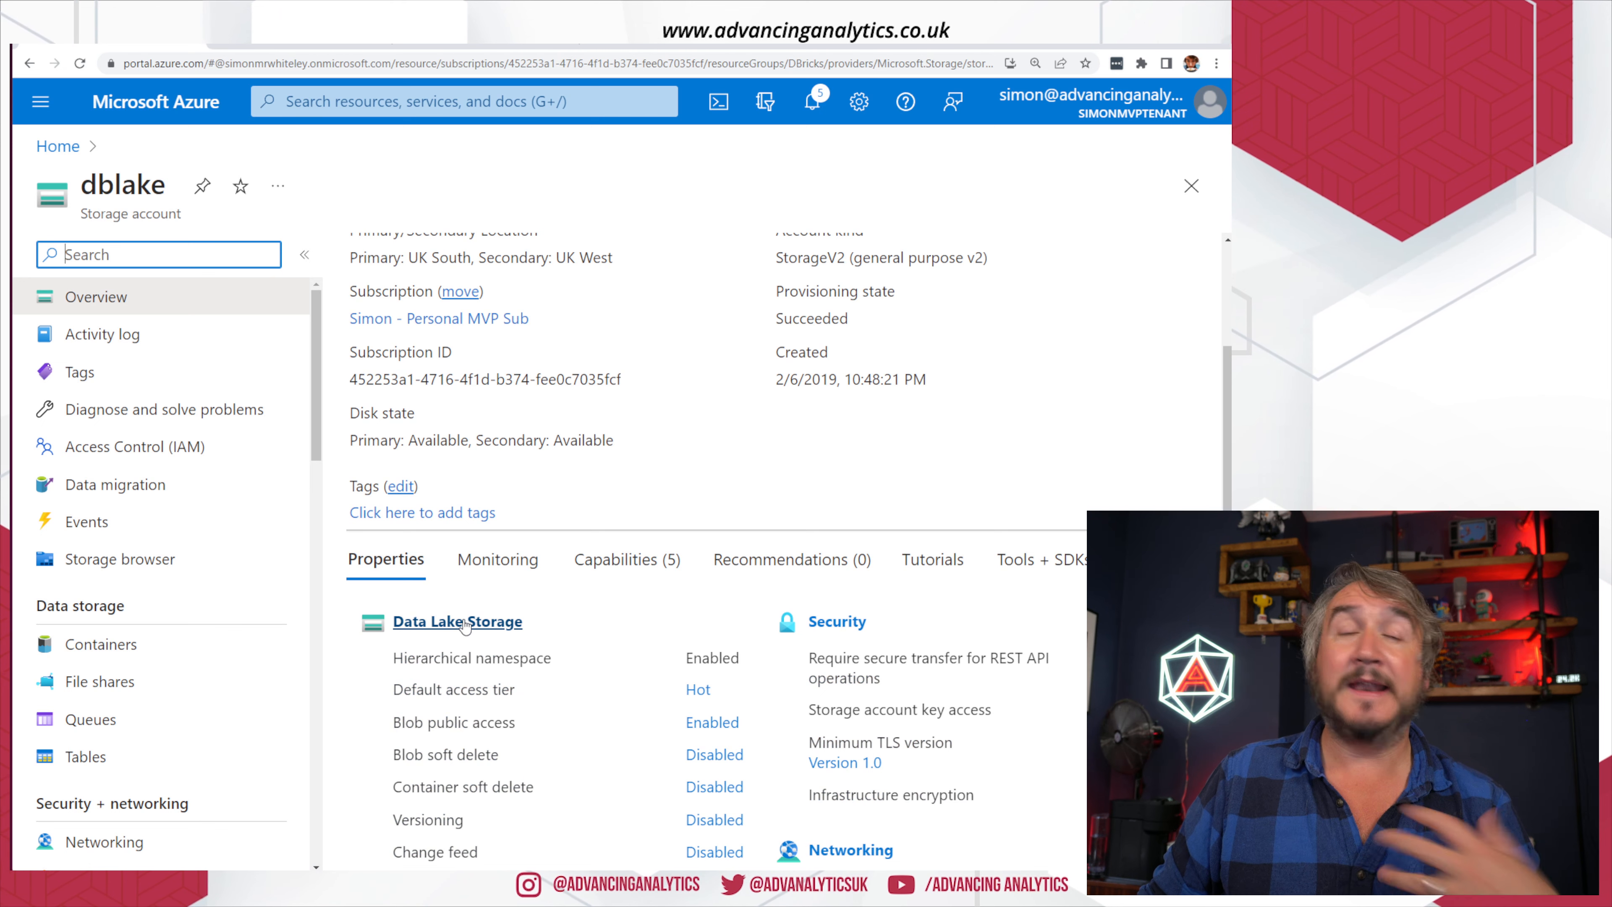
click(465, 623)
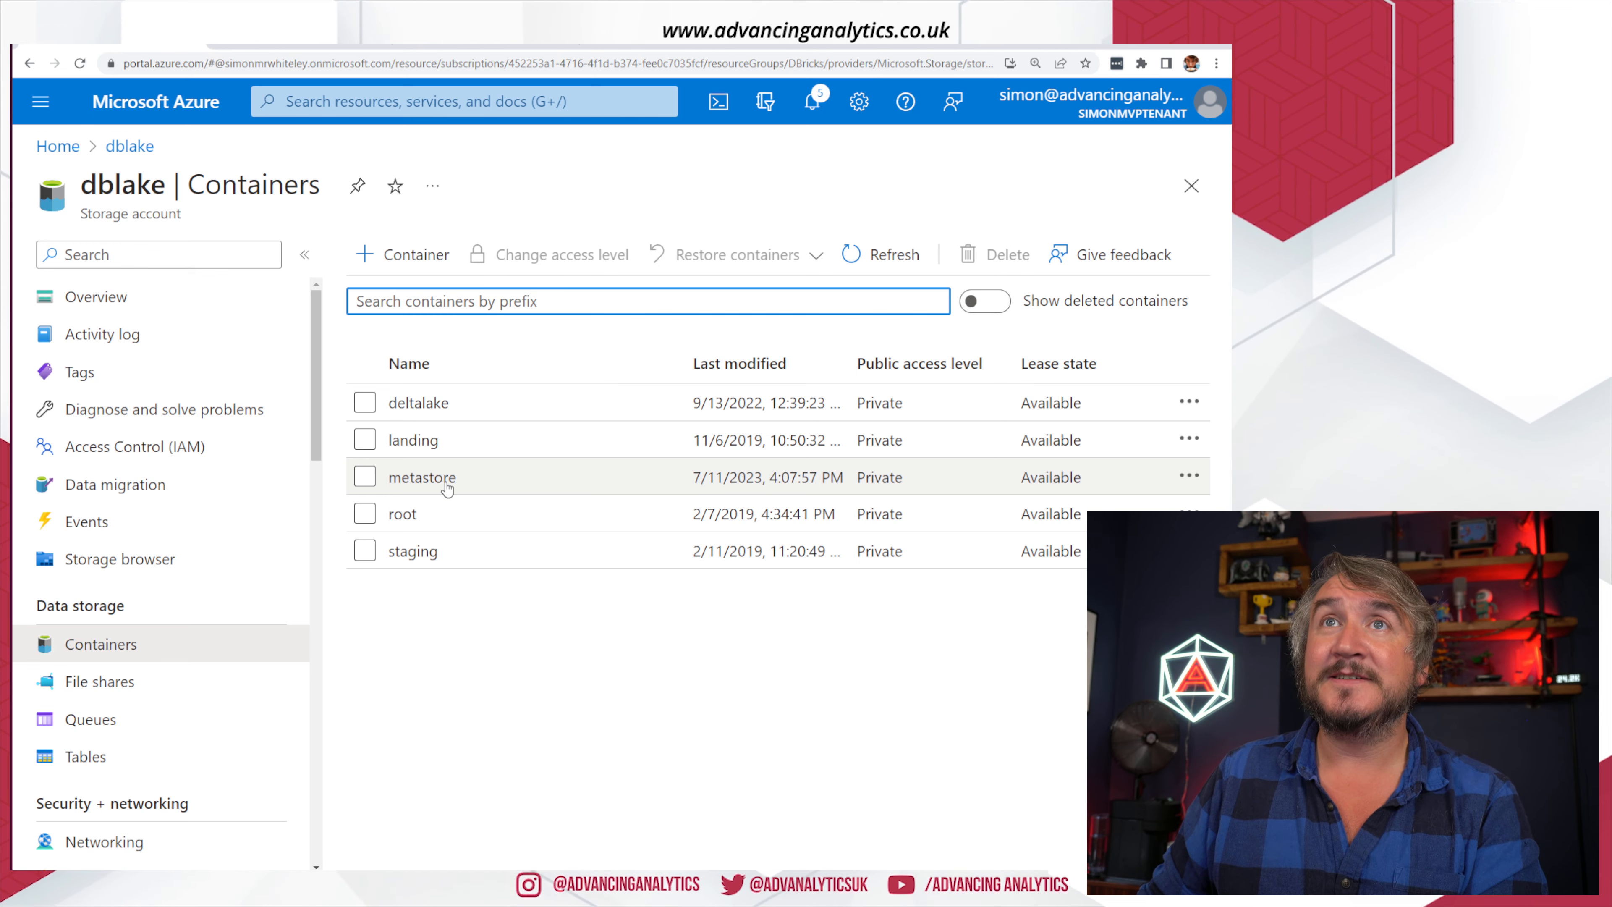
scroll(152, 635, down, 10)
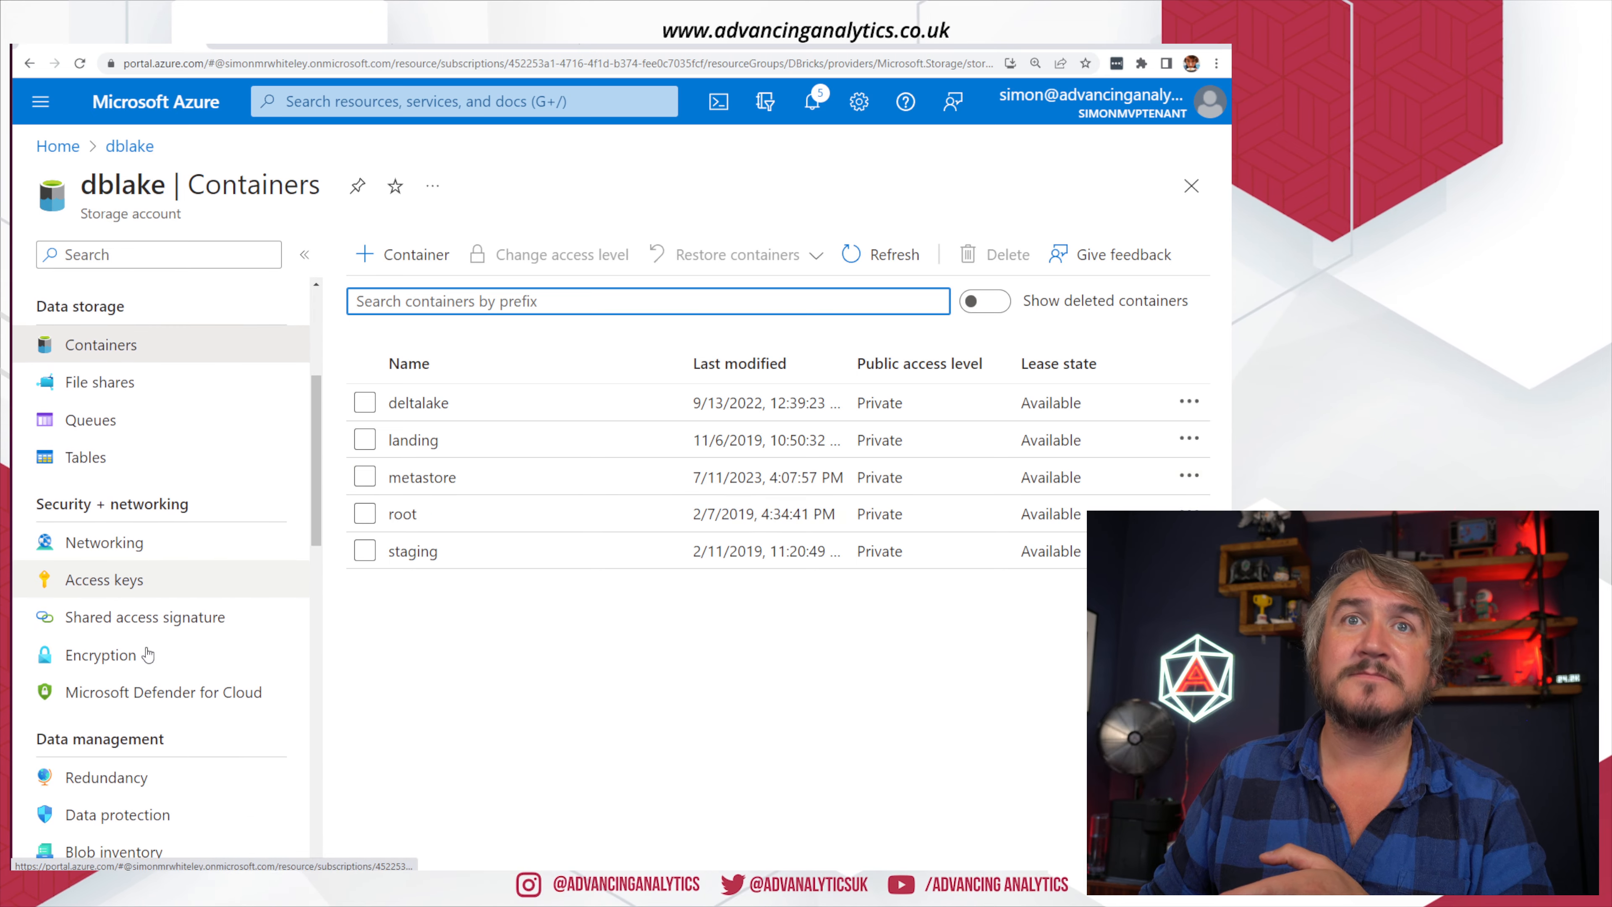
click(133, 679)
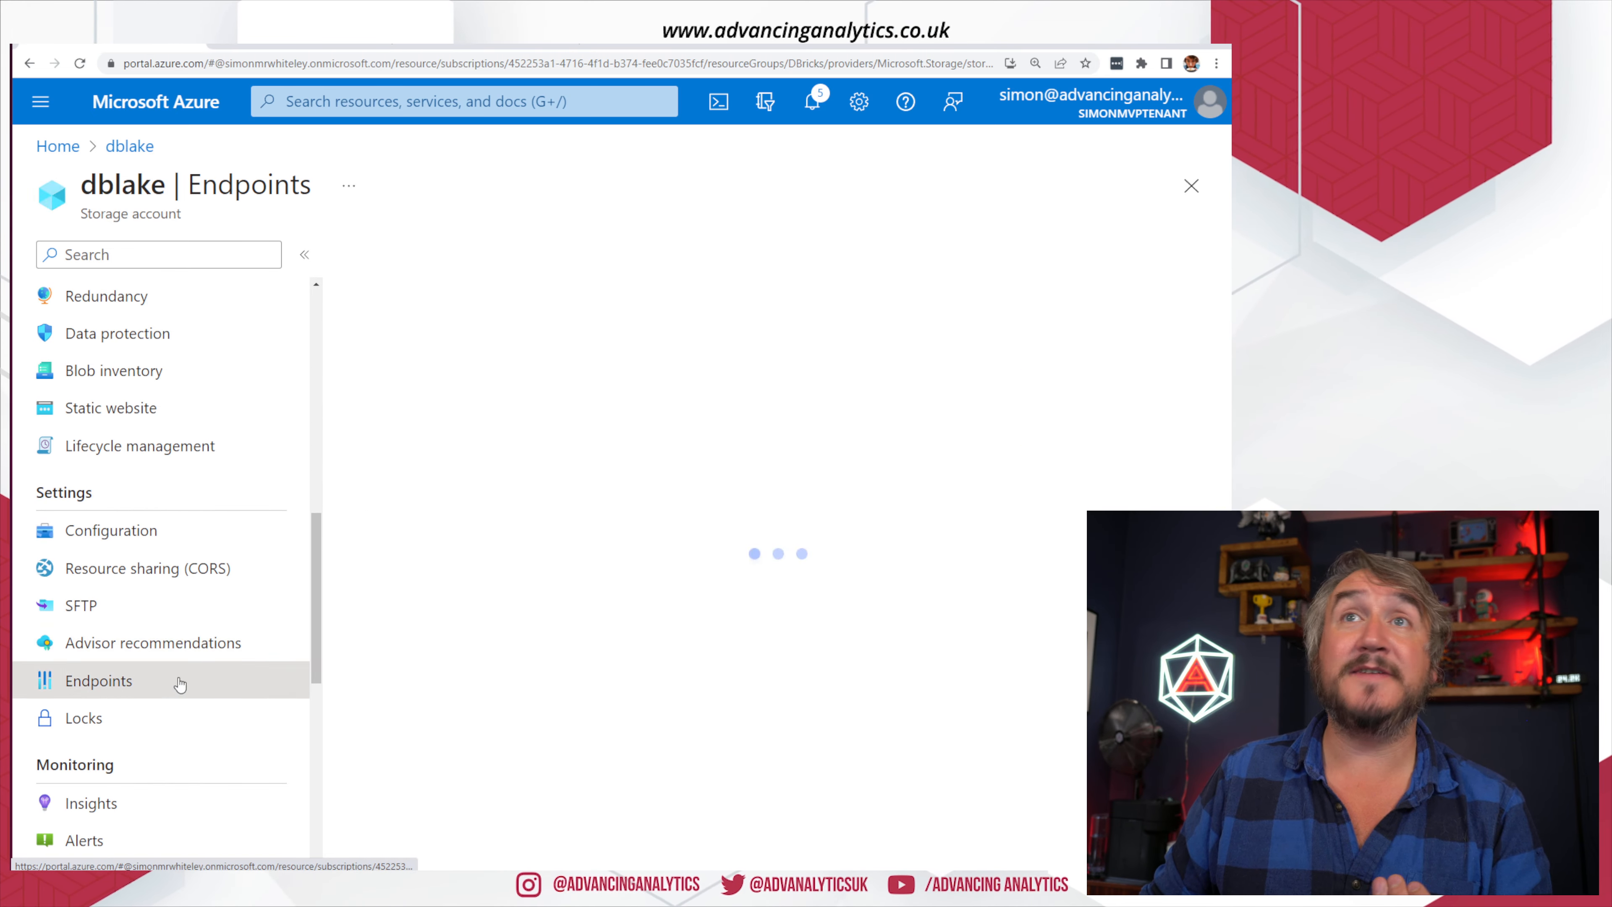
scroll(590, 658, down, 8)
scroll(606, 658, down, 2)
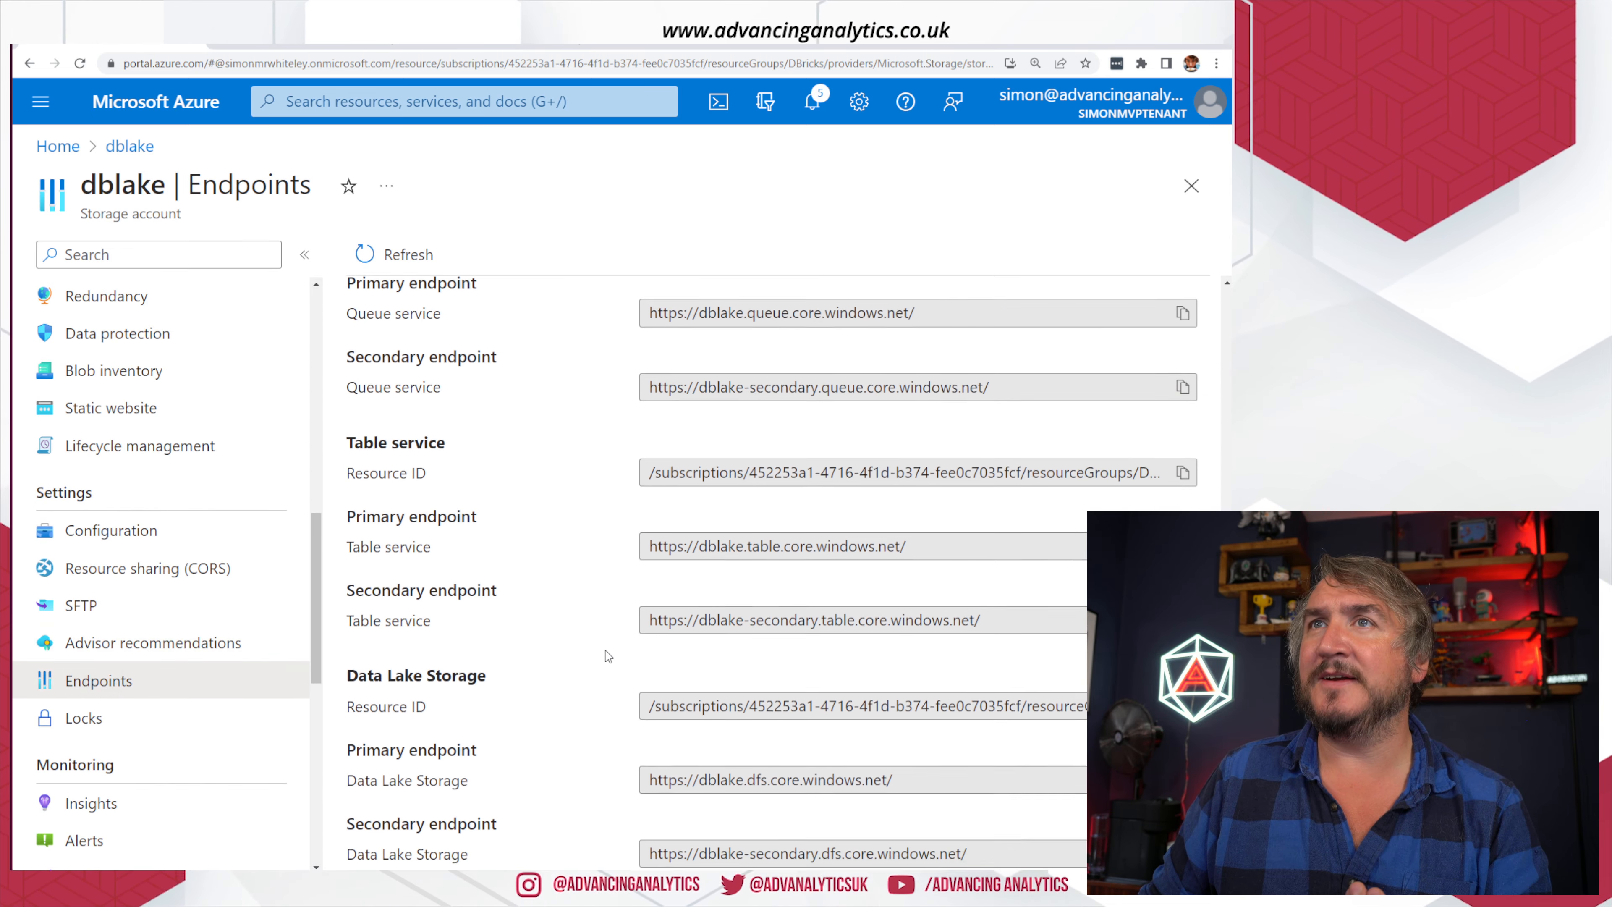
scroll(736, 614, down, 2)
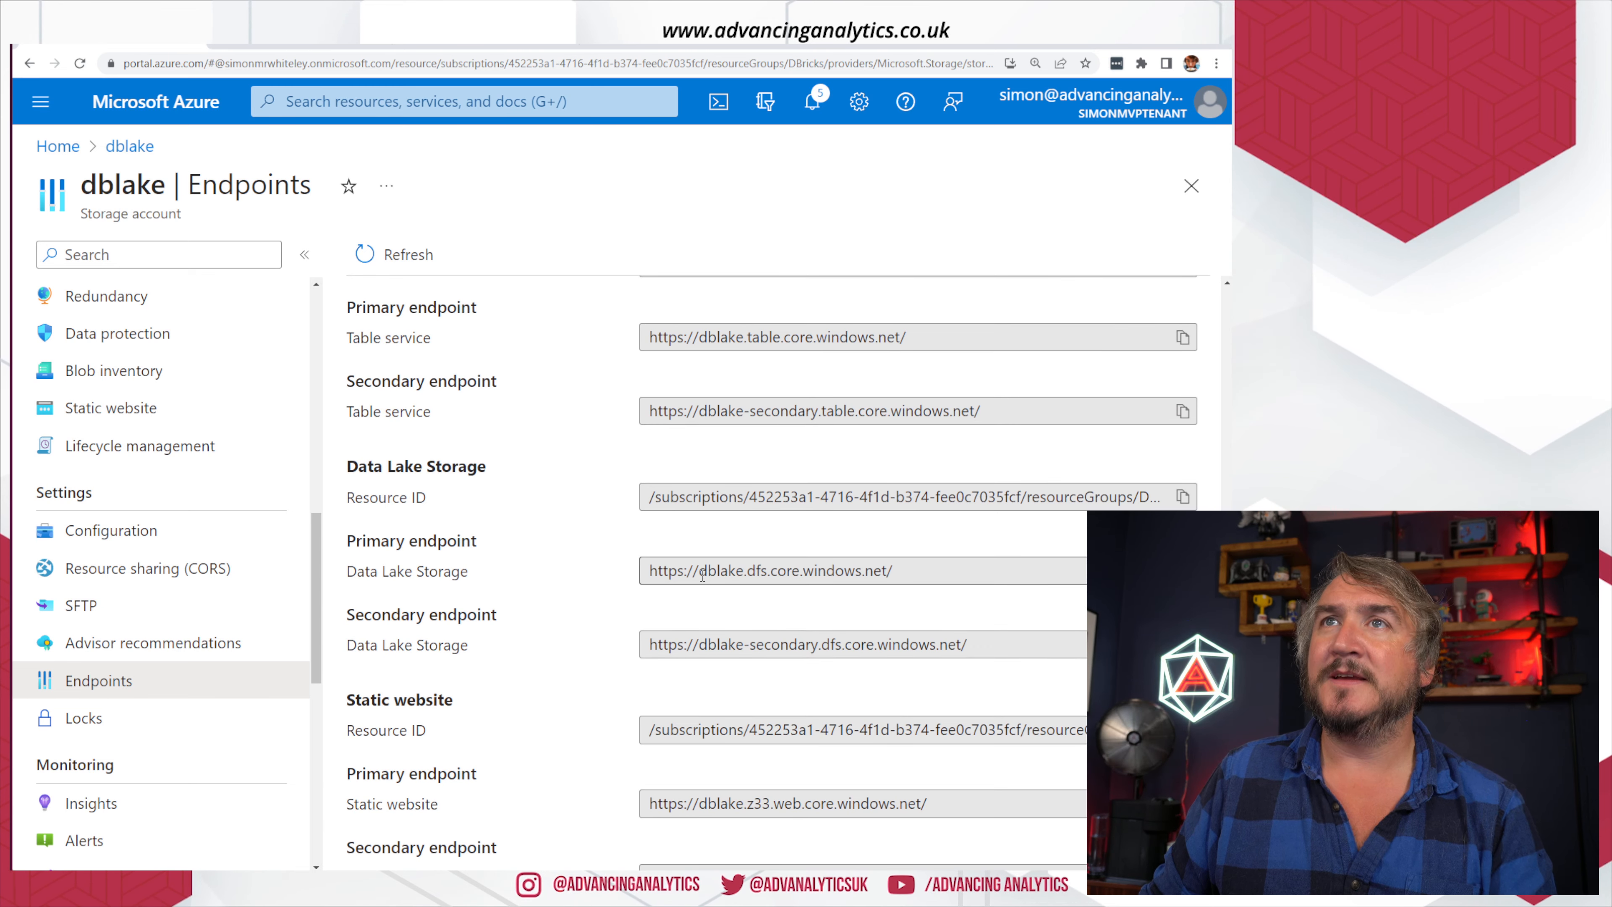
drag(703, 575, 891, 556)
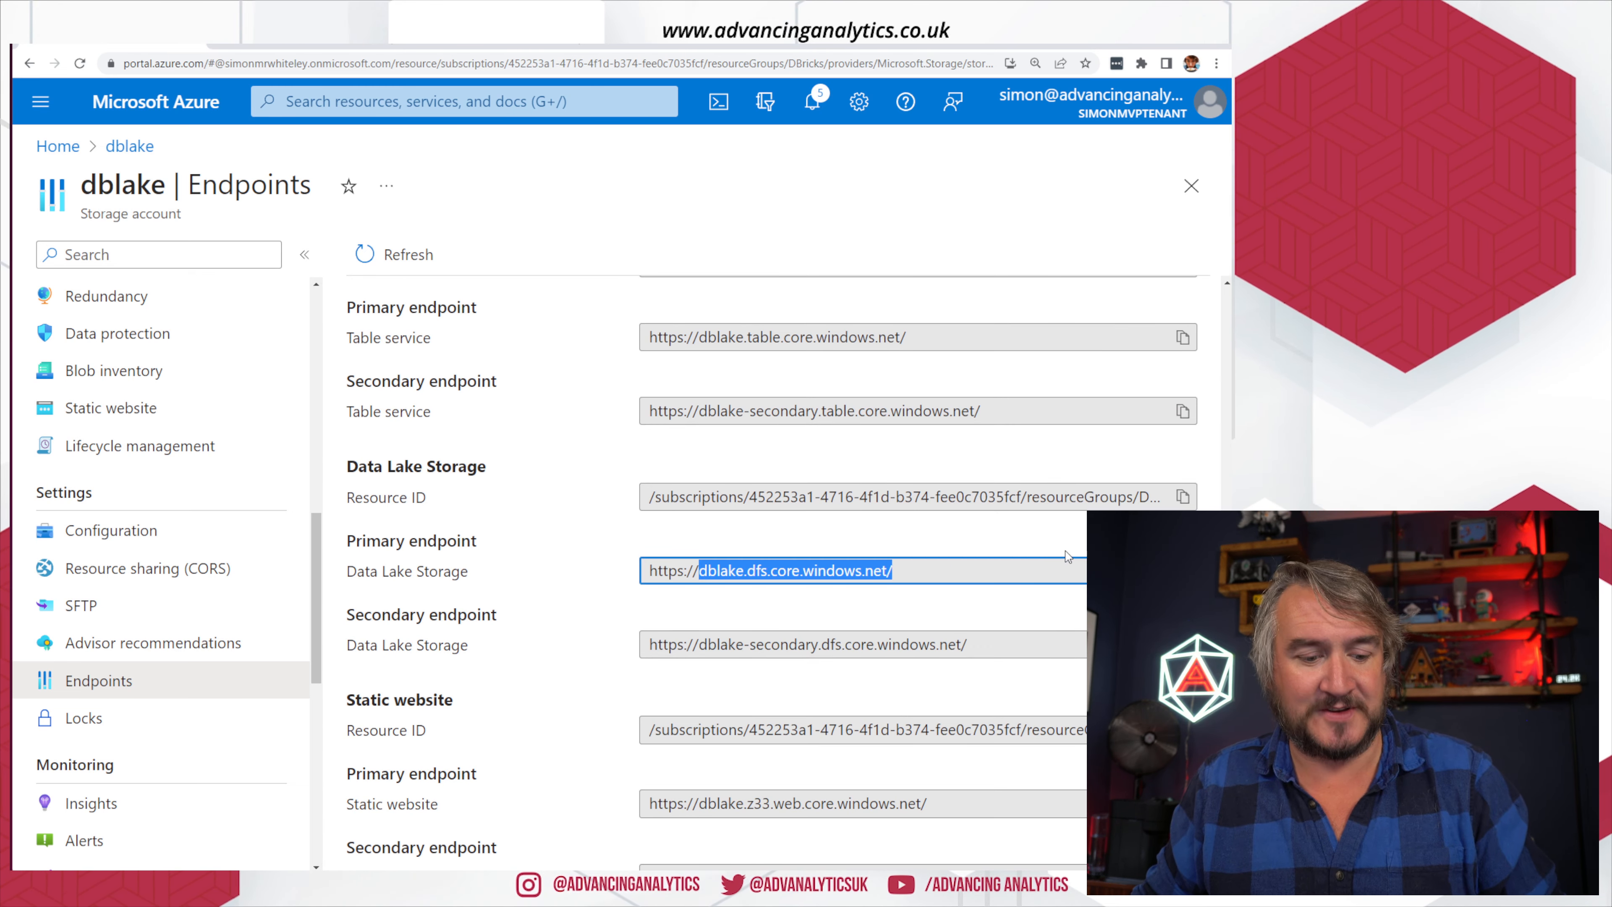
click(262, 47)
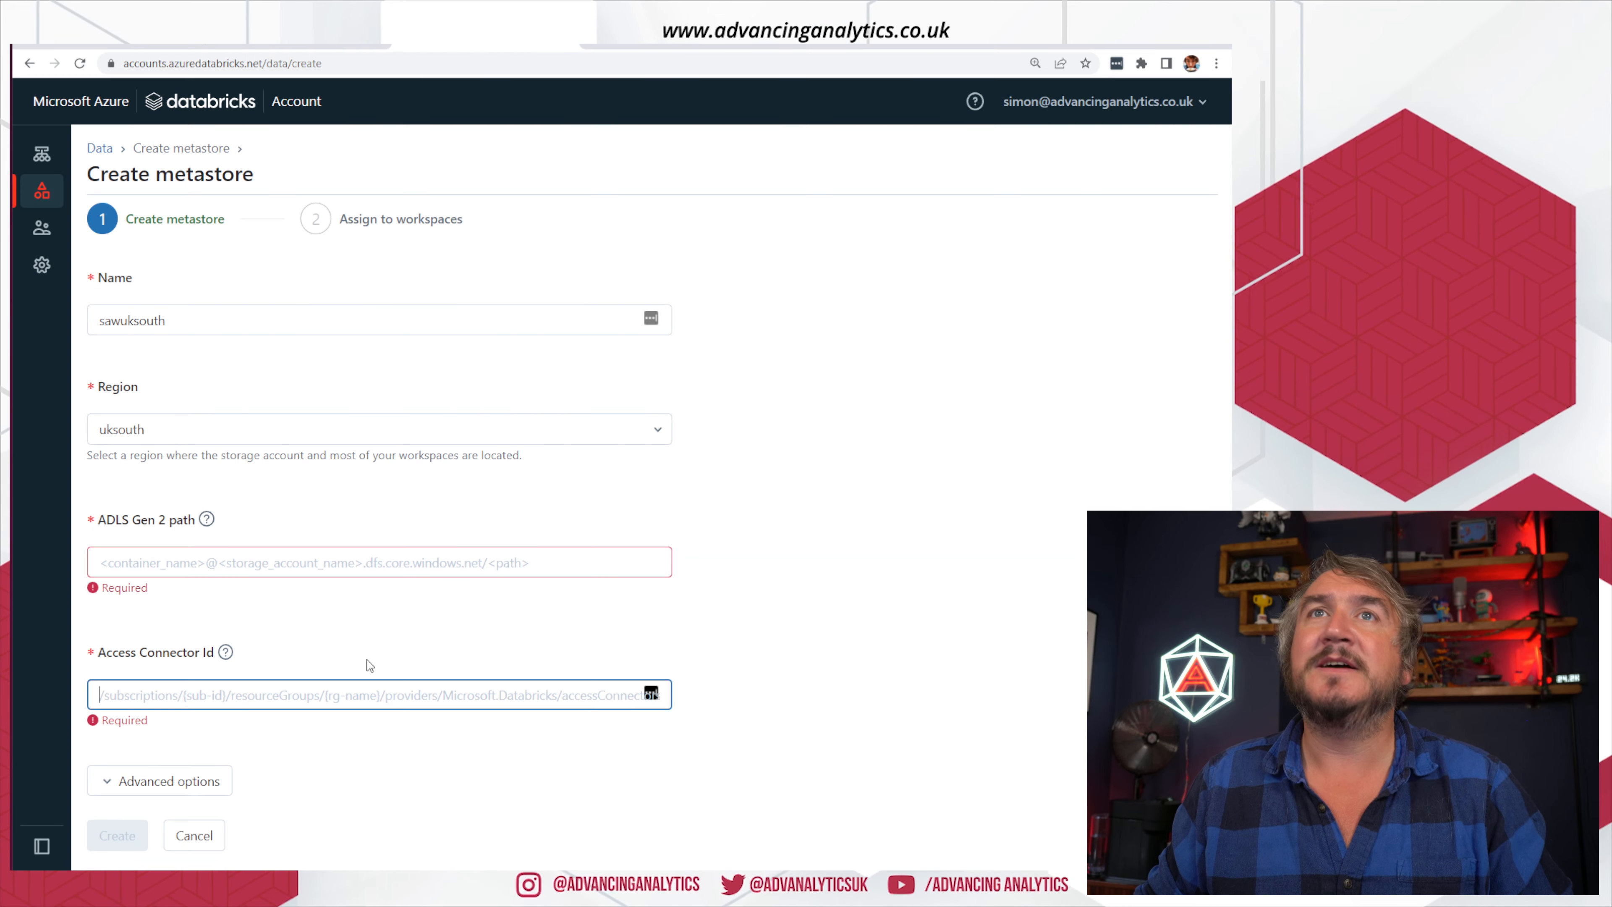
click(214, 567)
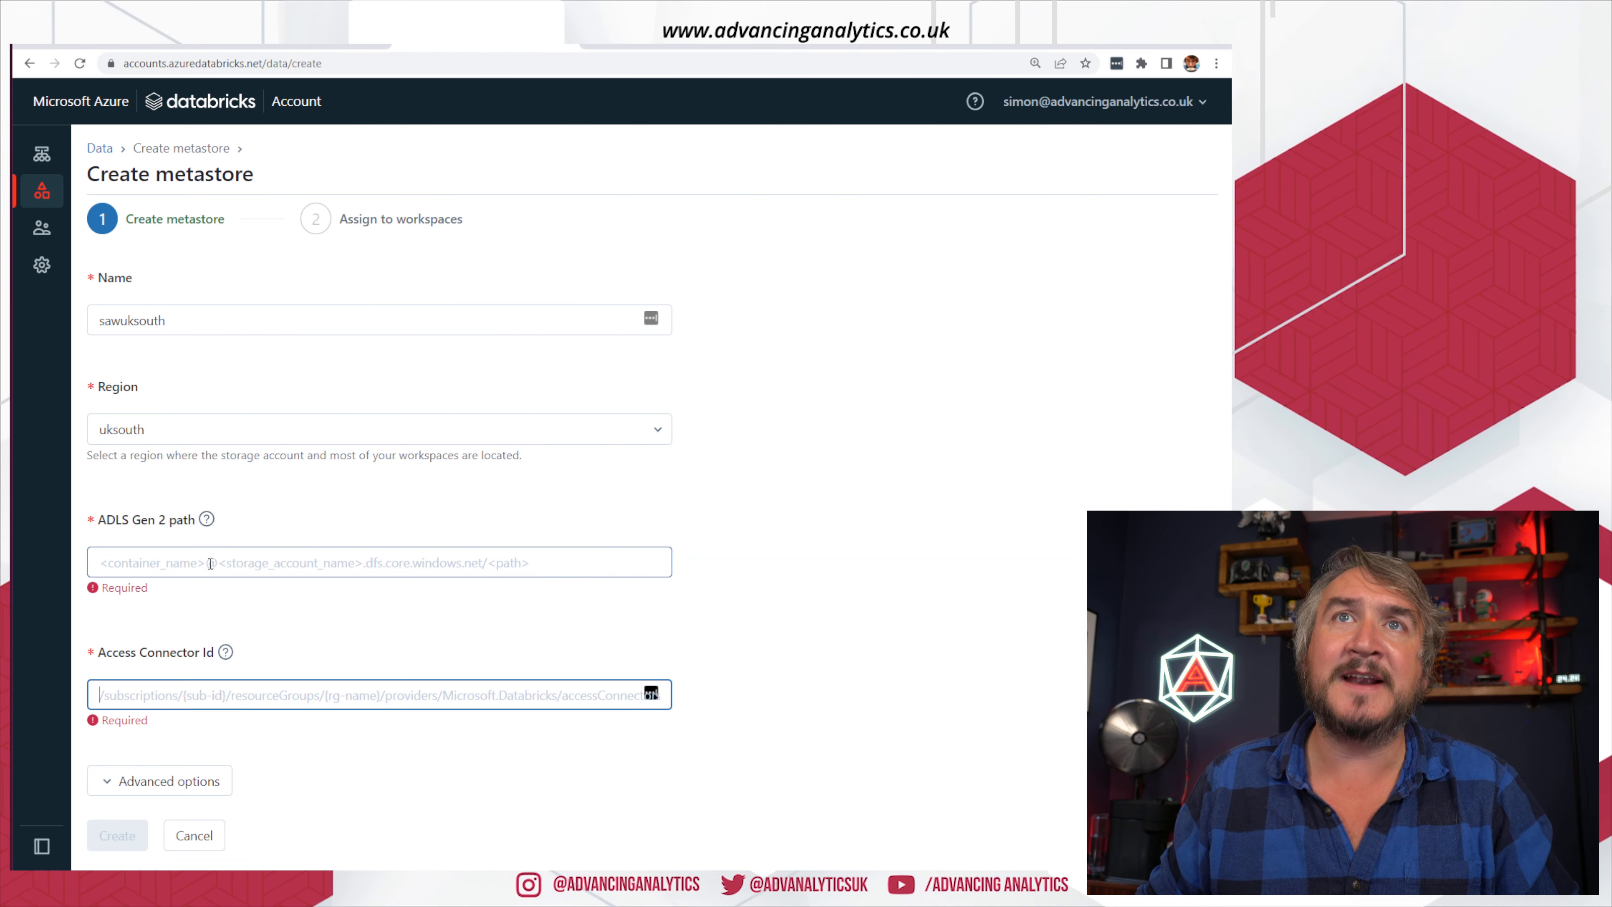
text(dblake.dfs.core.windows.net/)
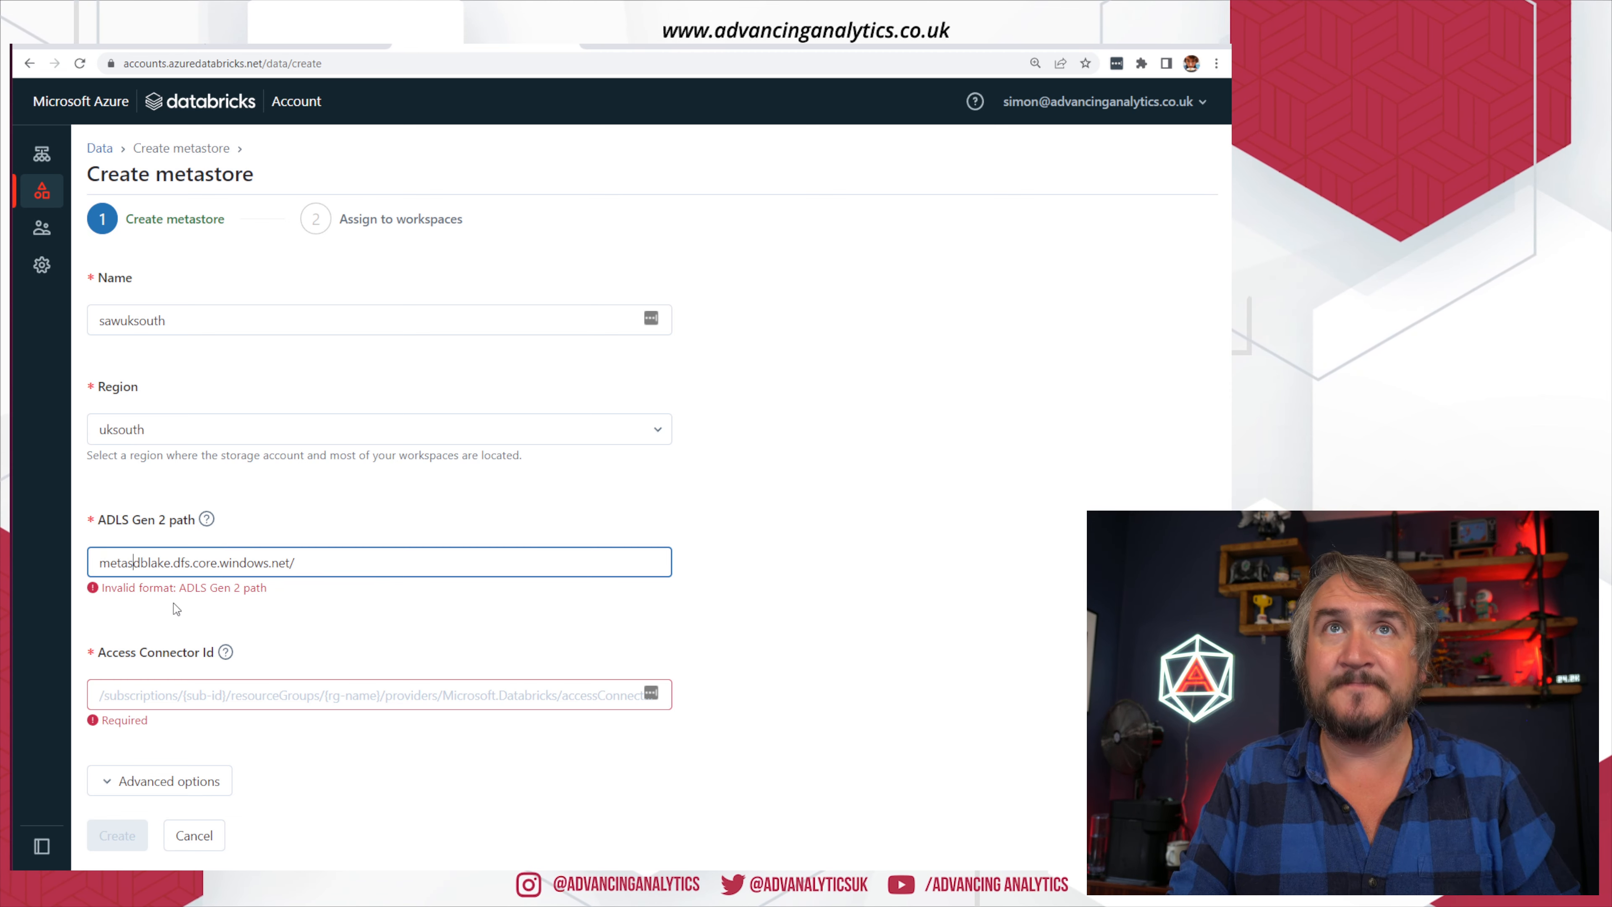
text(metastore@)
click(176, 608)
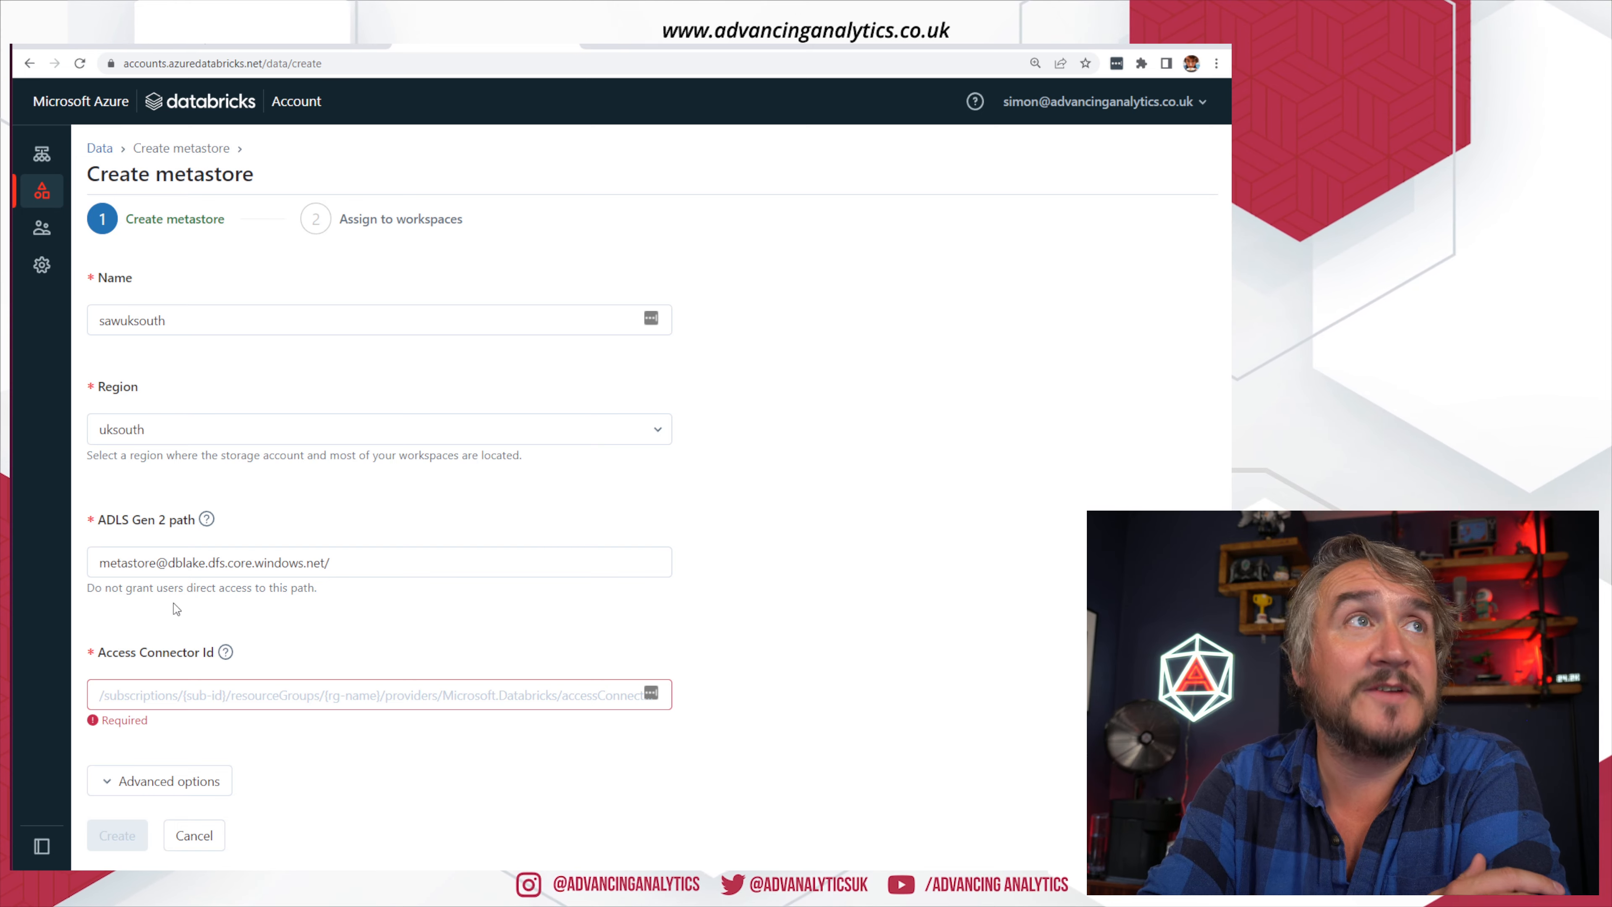
Switch to the Azure portal, search the marketplace for databricks, and start creating an Access Connector for Azure Databricks.
key(ctrl+plus)
key(ctrl+plus)
scroll(407, 571, down, 4)
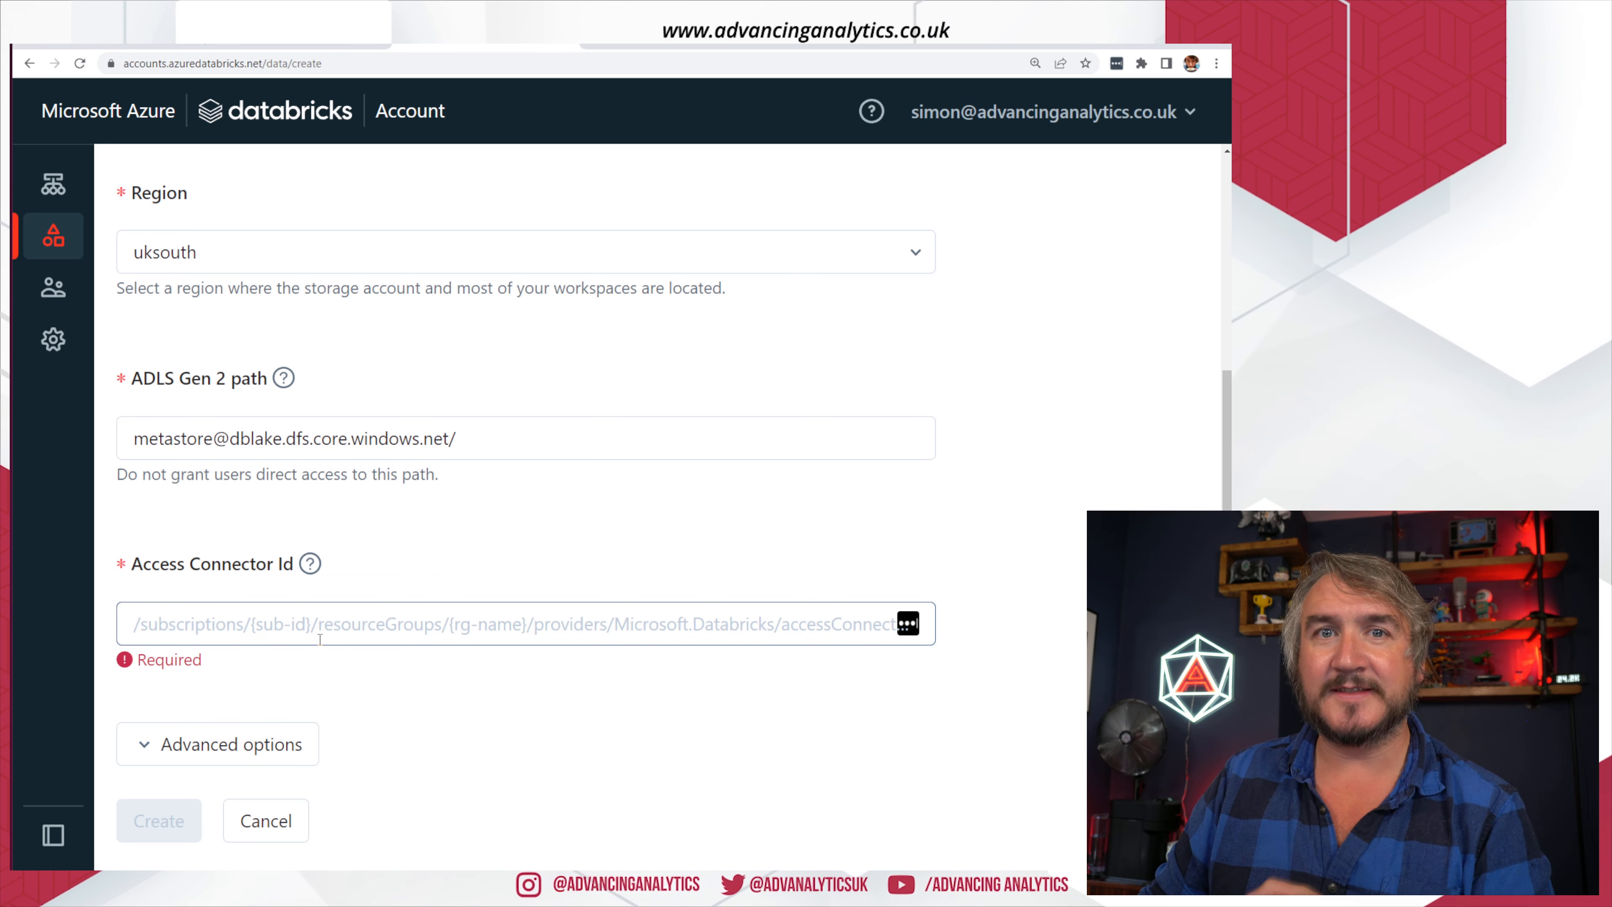
click(112, 45)
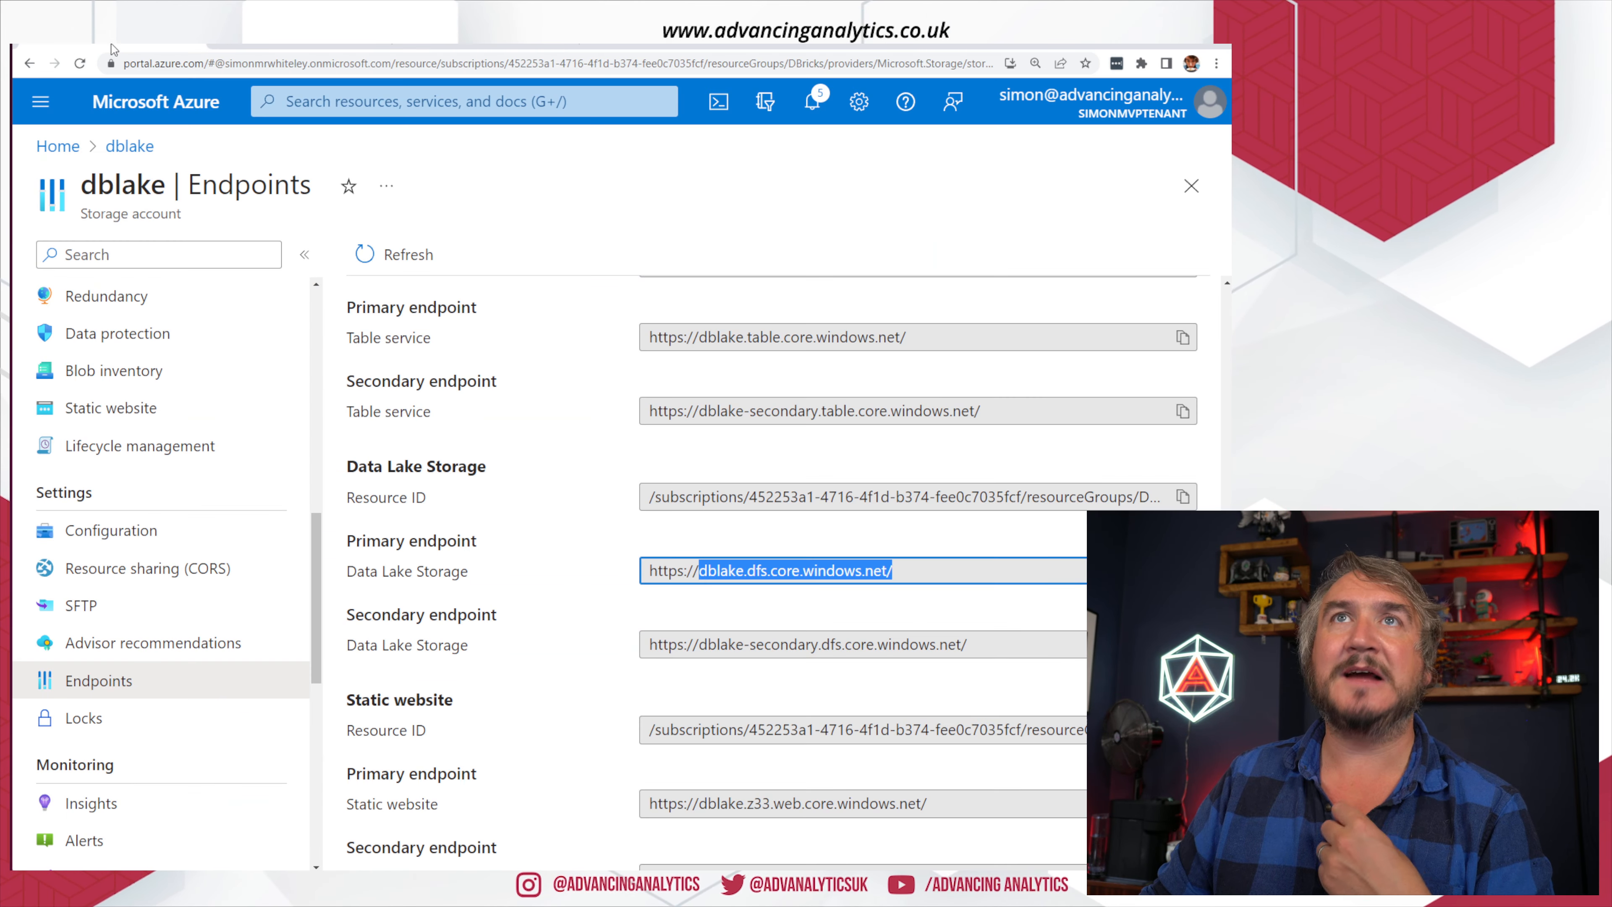
click(55, 146)
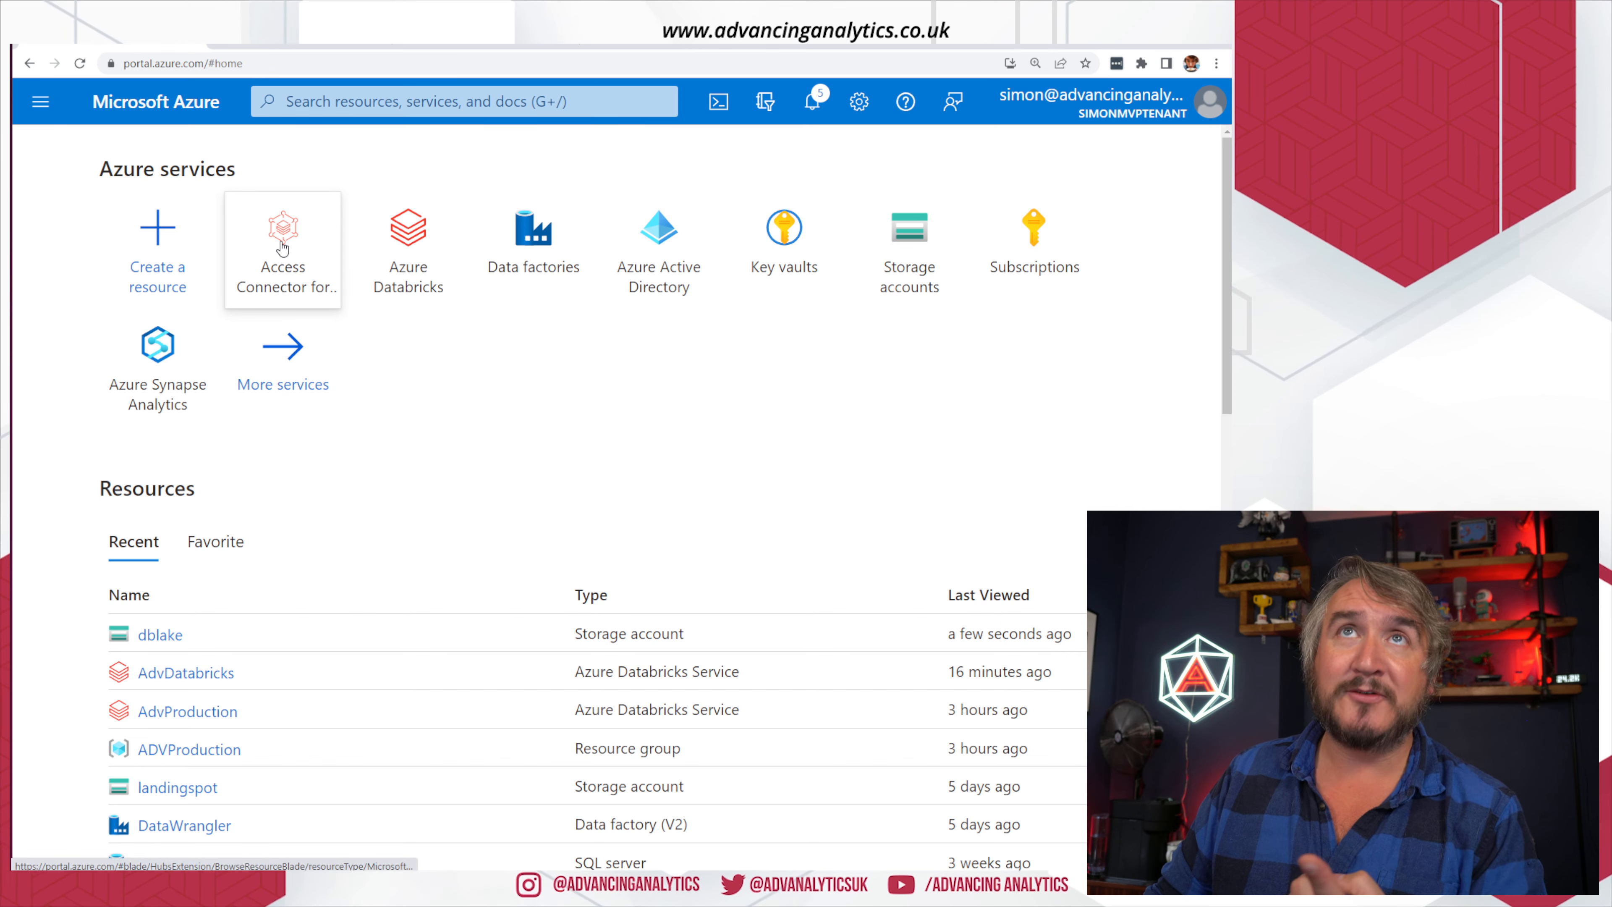
click(191, 273)
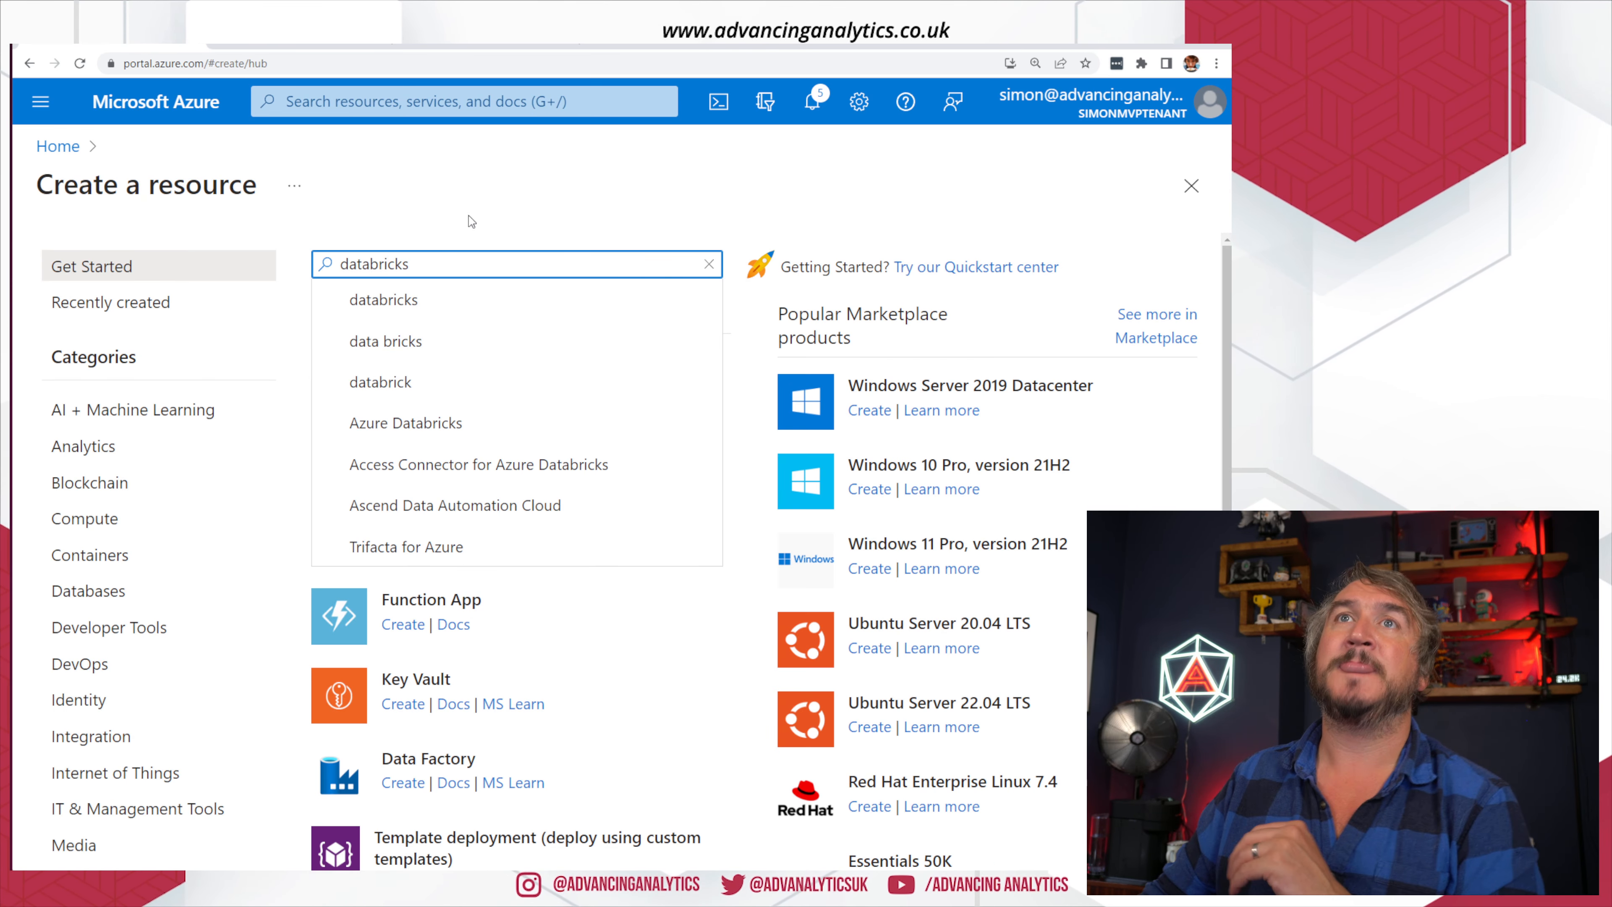
click(453, 283)
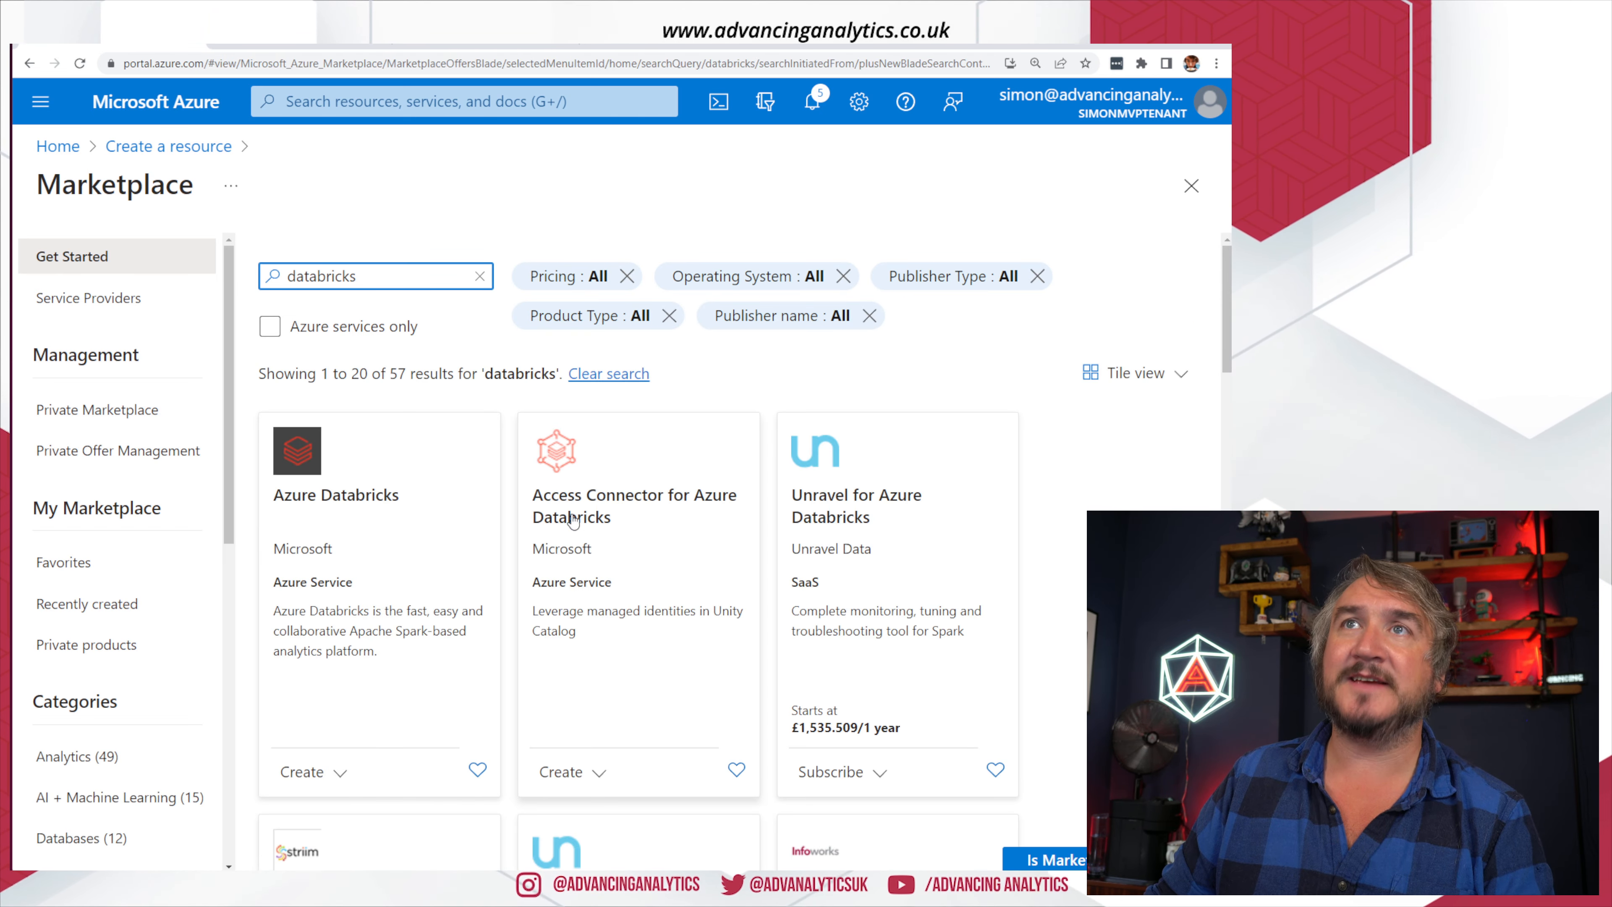
click(606, 518)
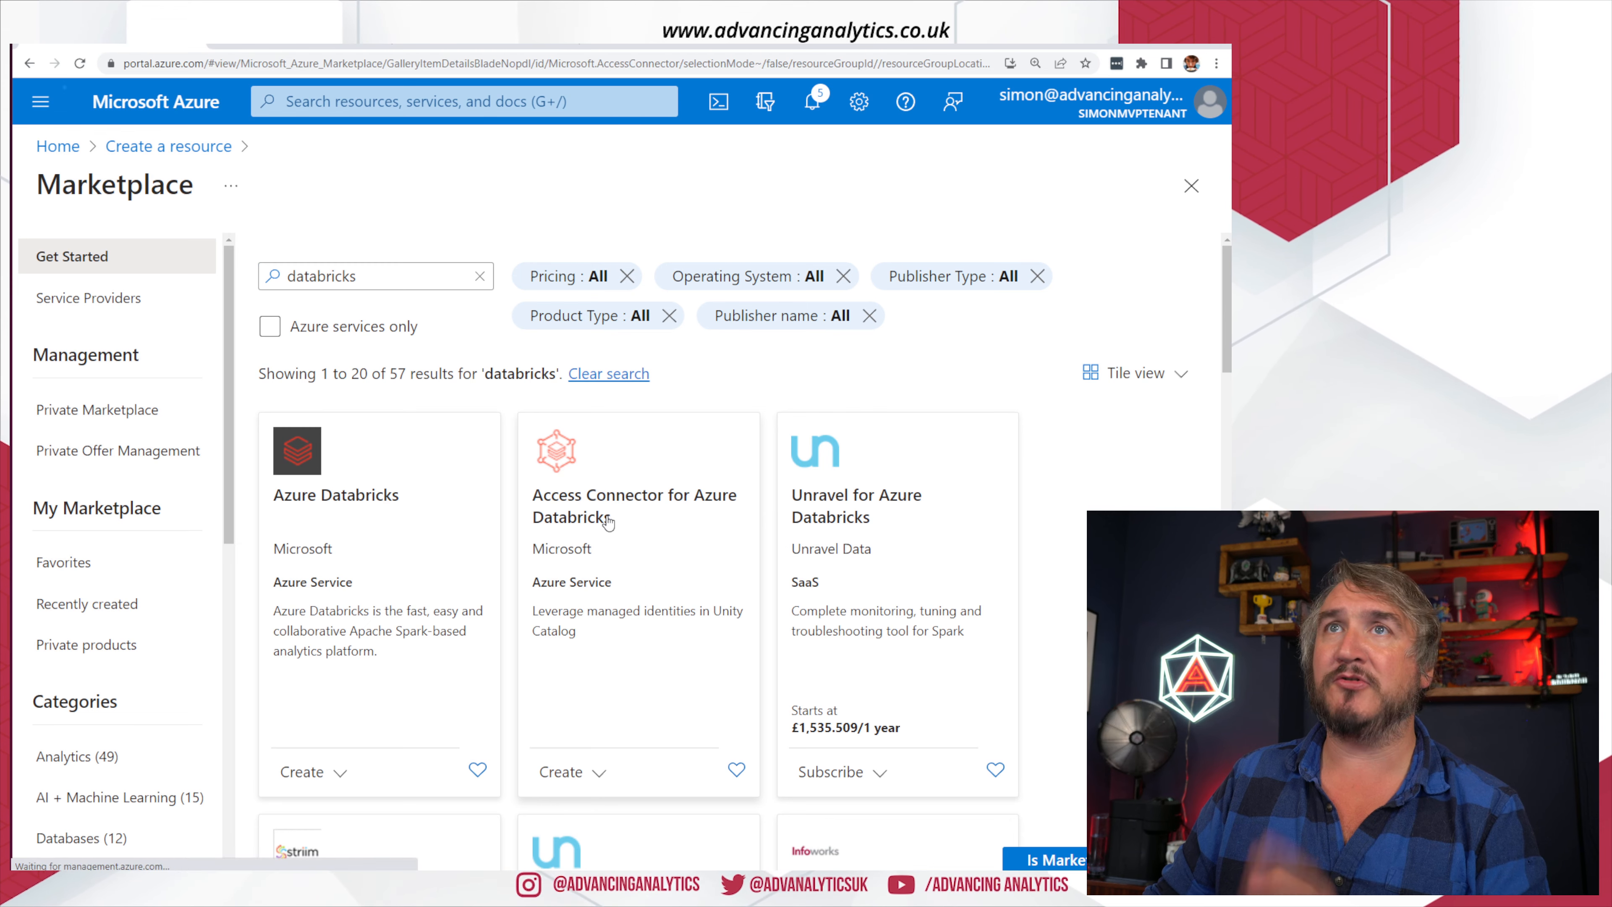
click(525, 419)
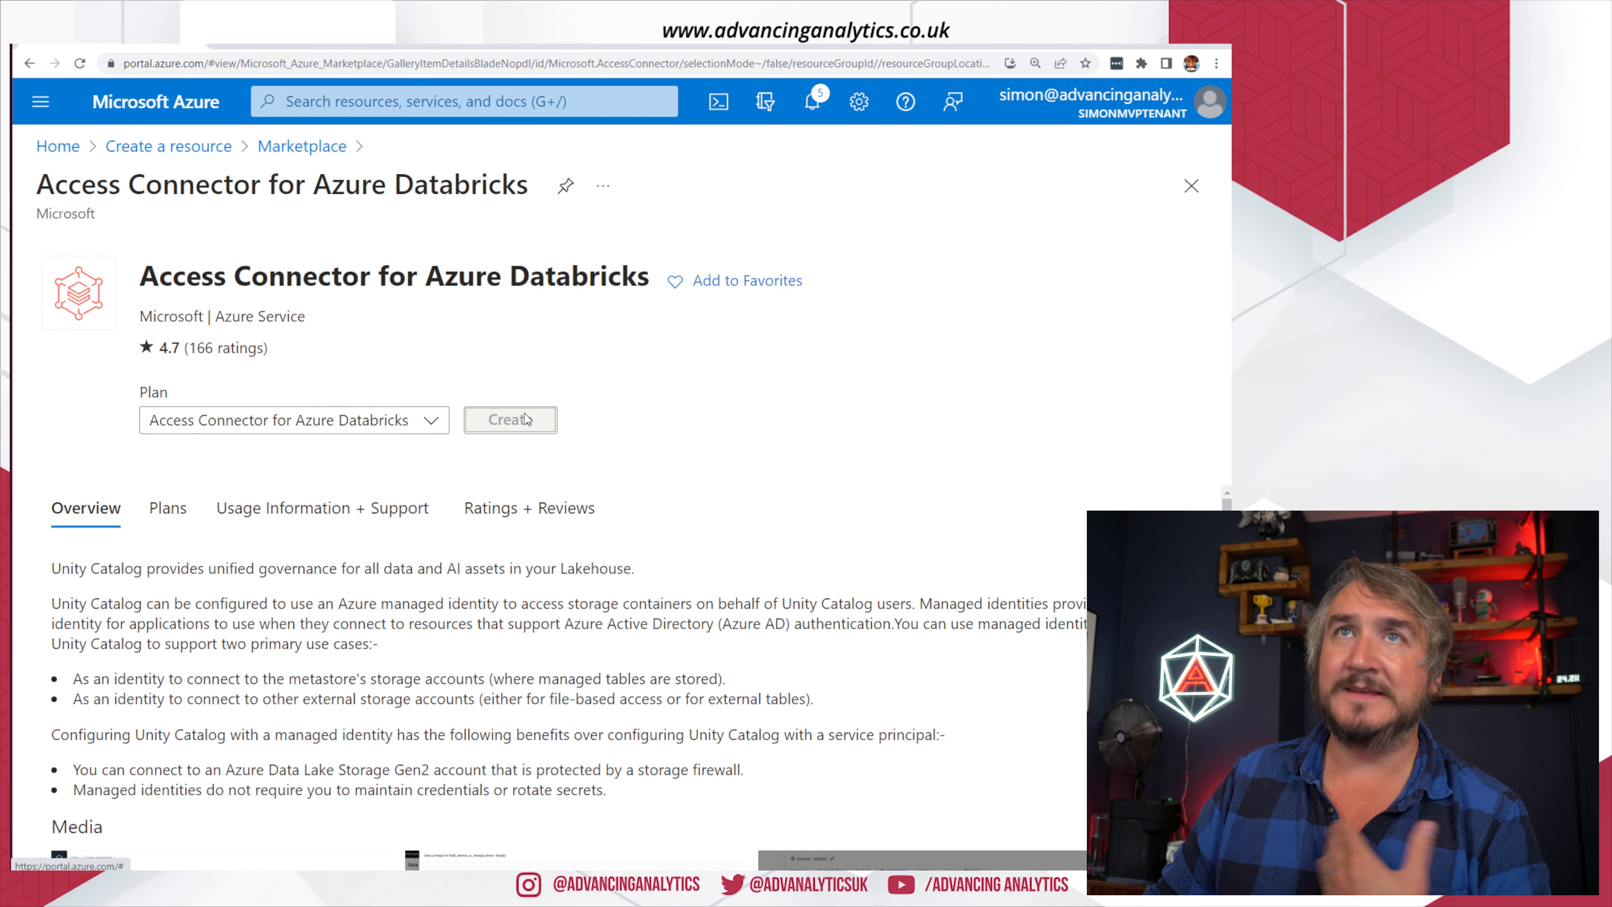
Assign the access connector to the ADVProduction resource group, name it uksouthmetastoreid, and set its region to UK South.
click(394, 533)
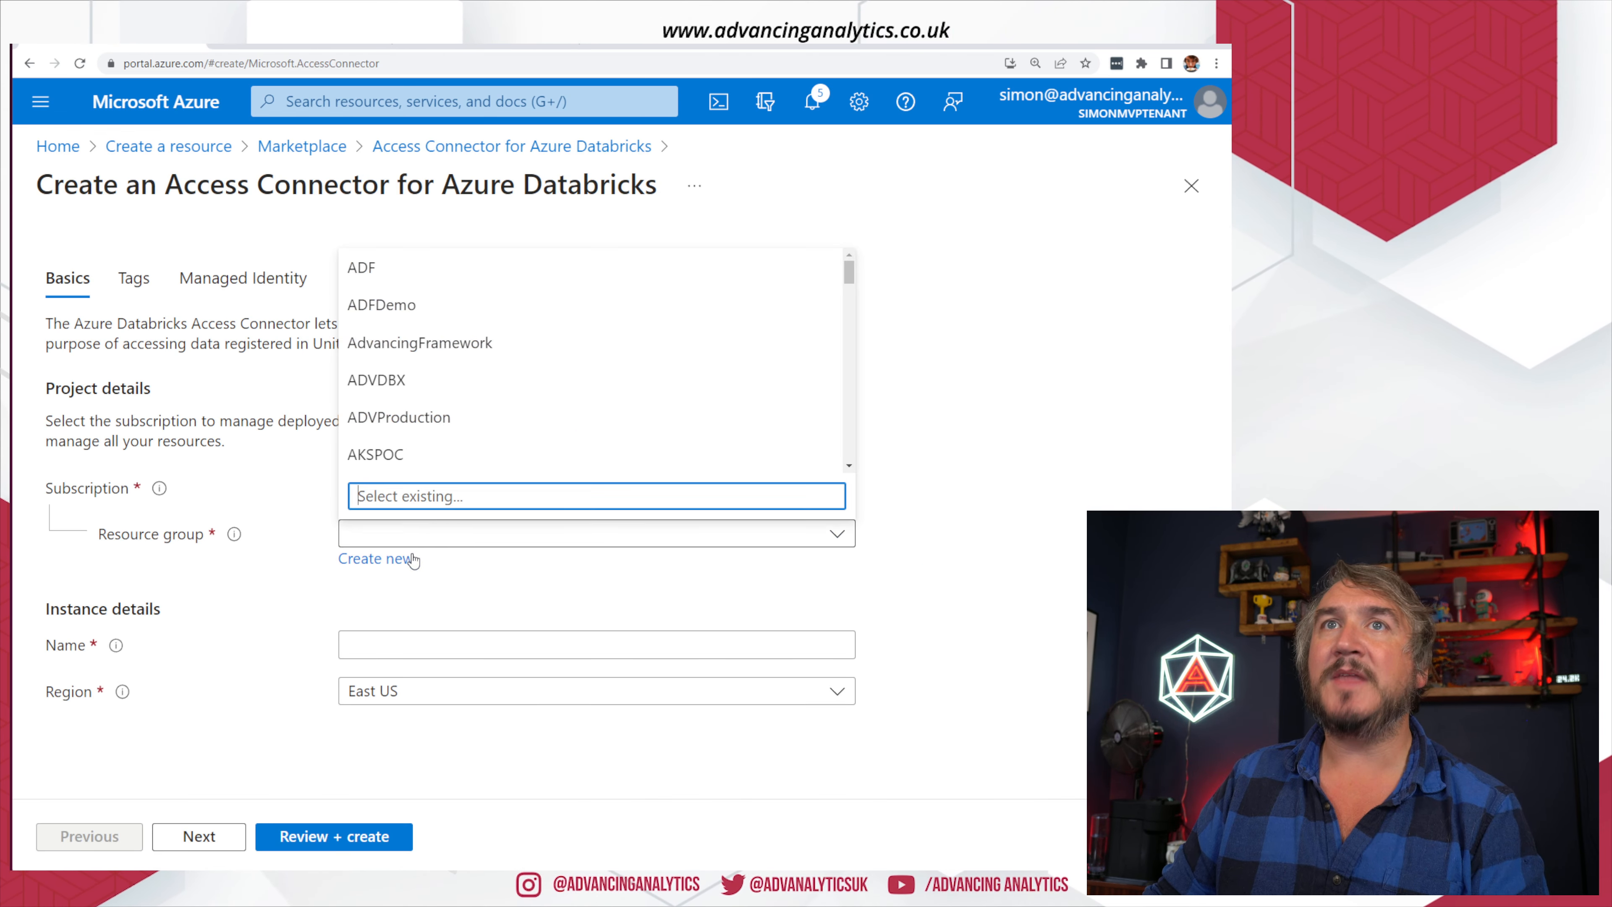
click(414, 416)
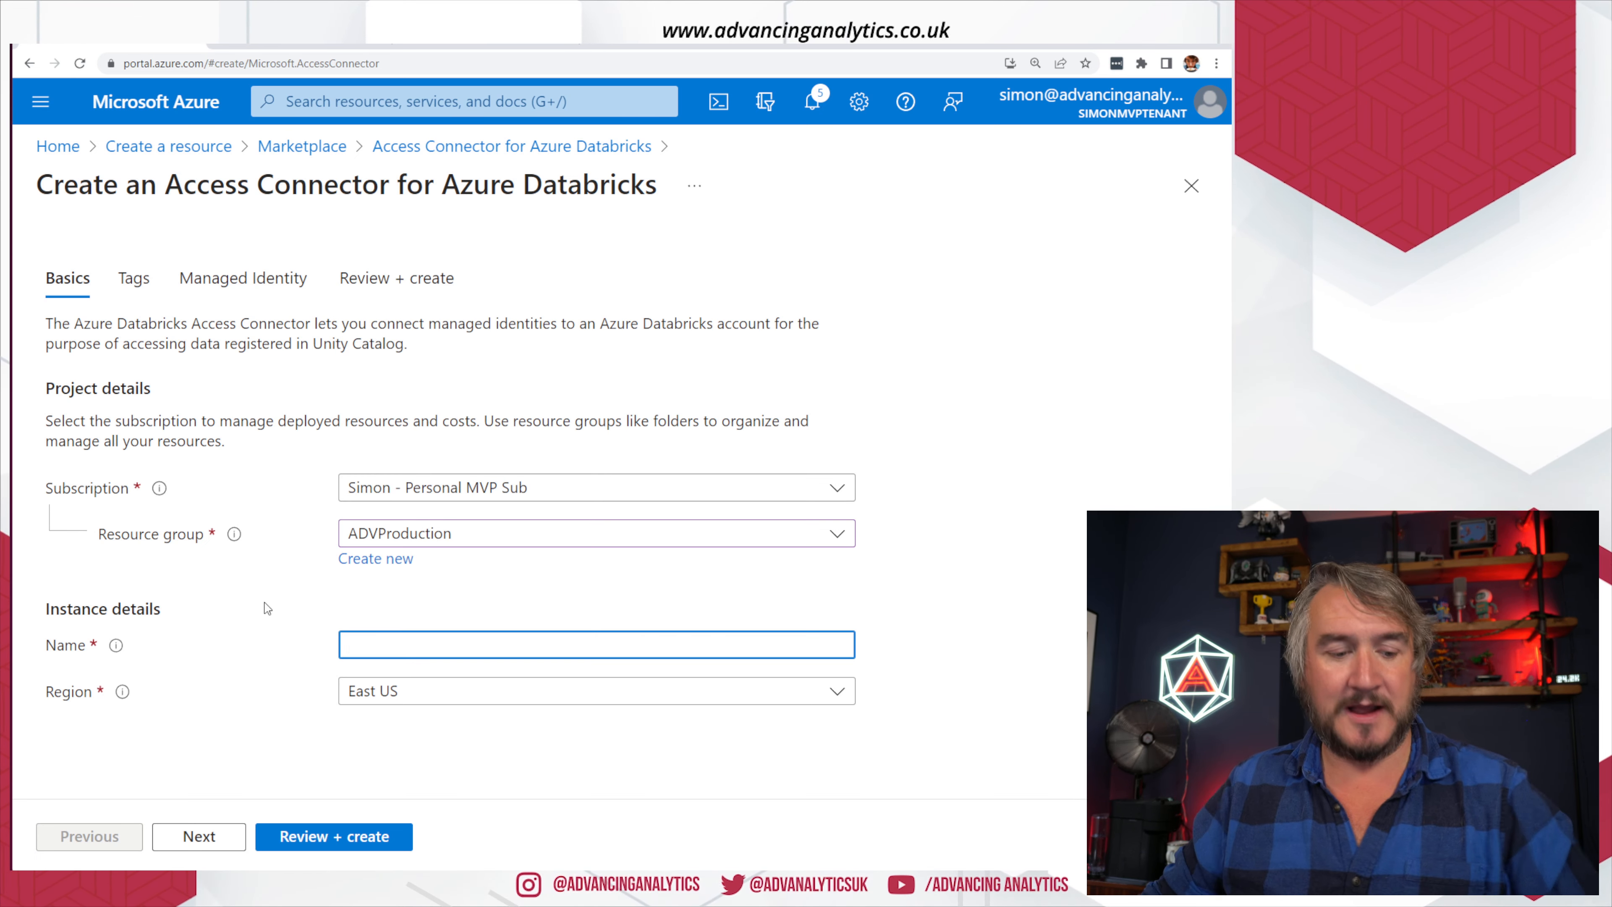
text(uksouth)
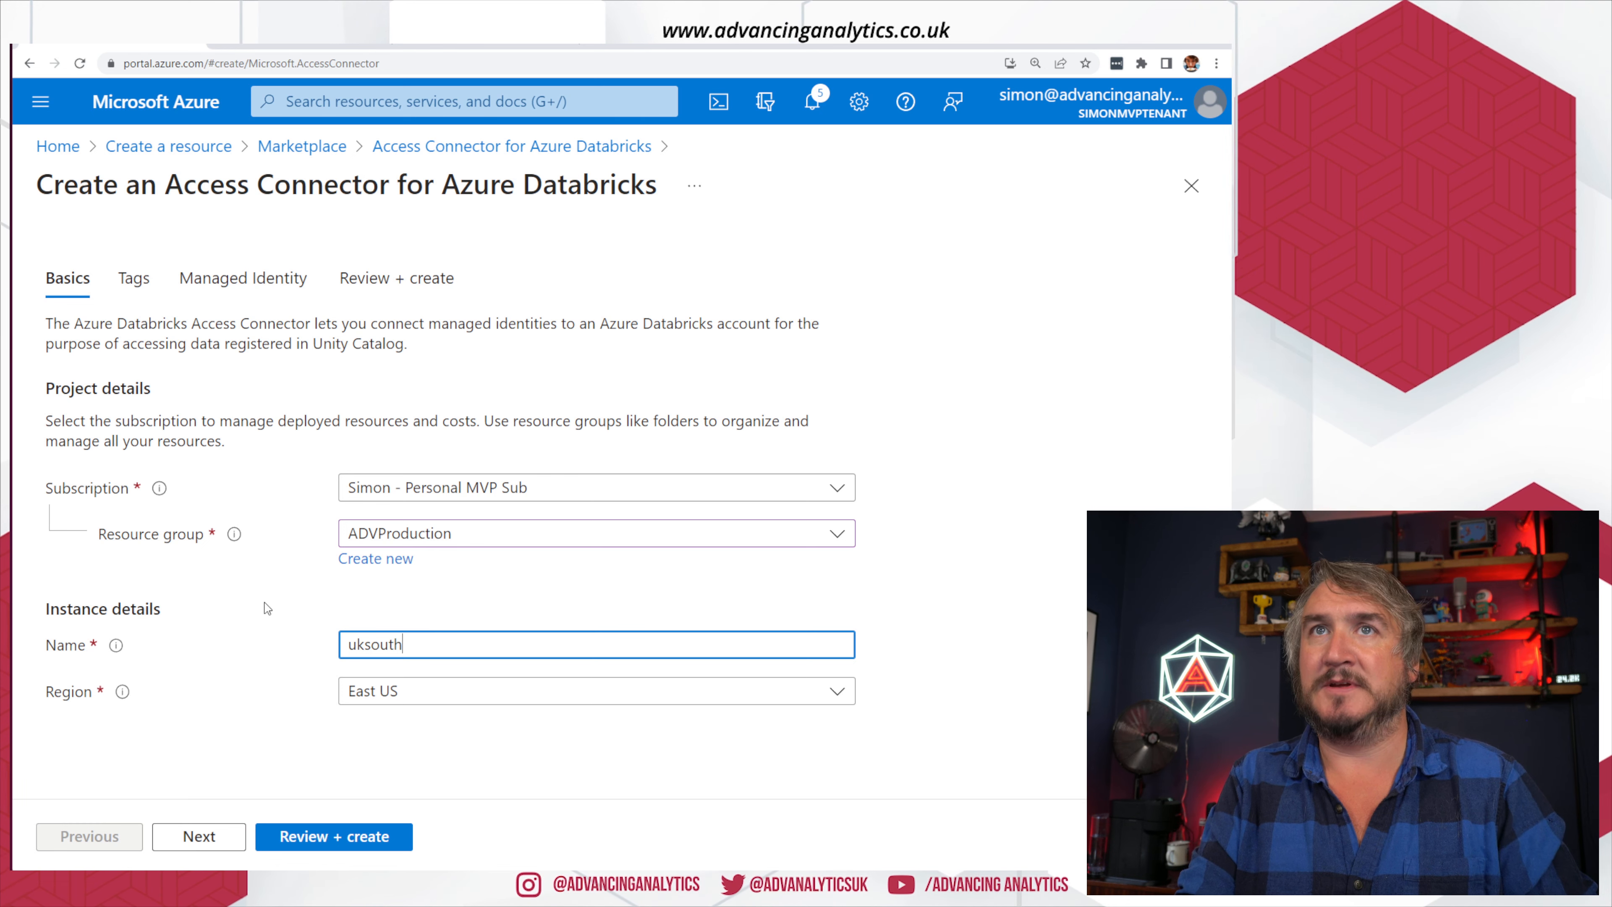
text(metastoreid)
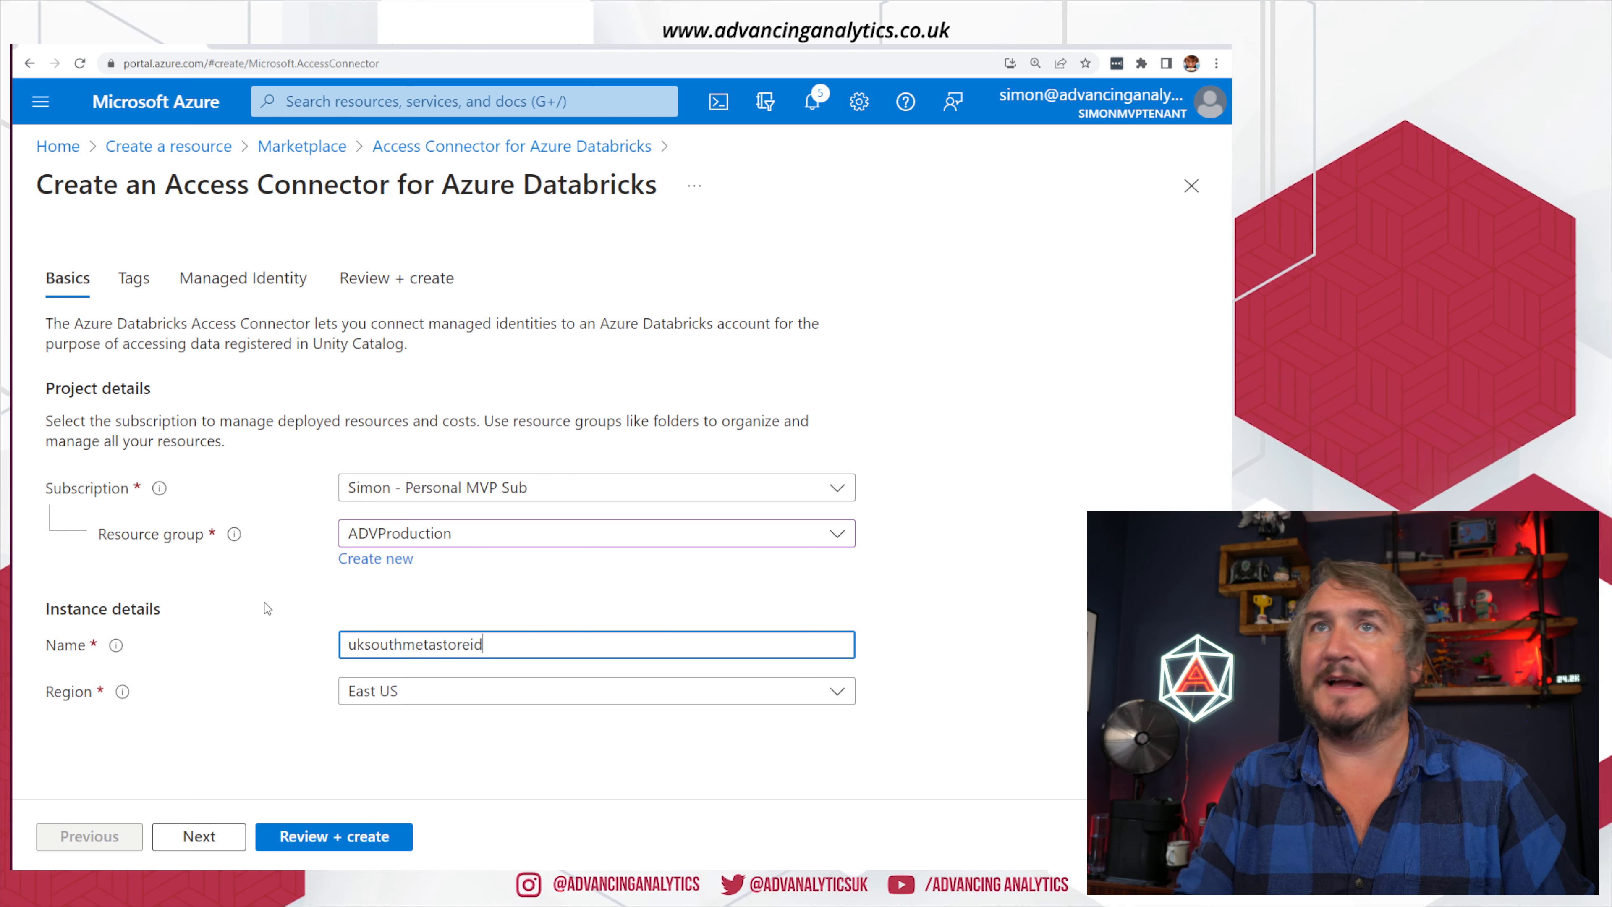
double_click(414, 644)
click(414, 671)
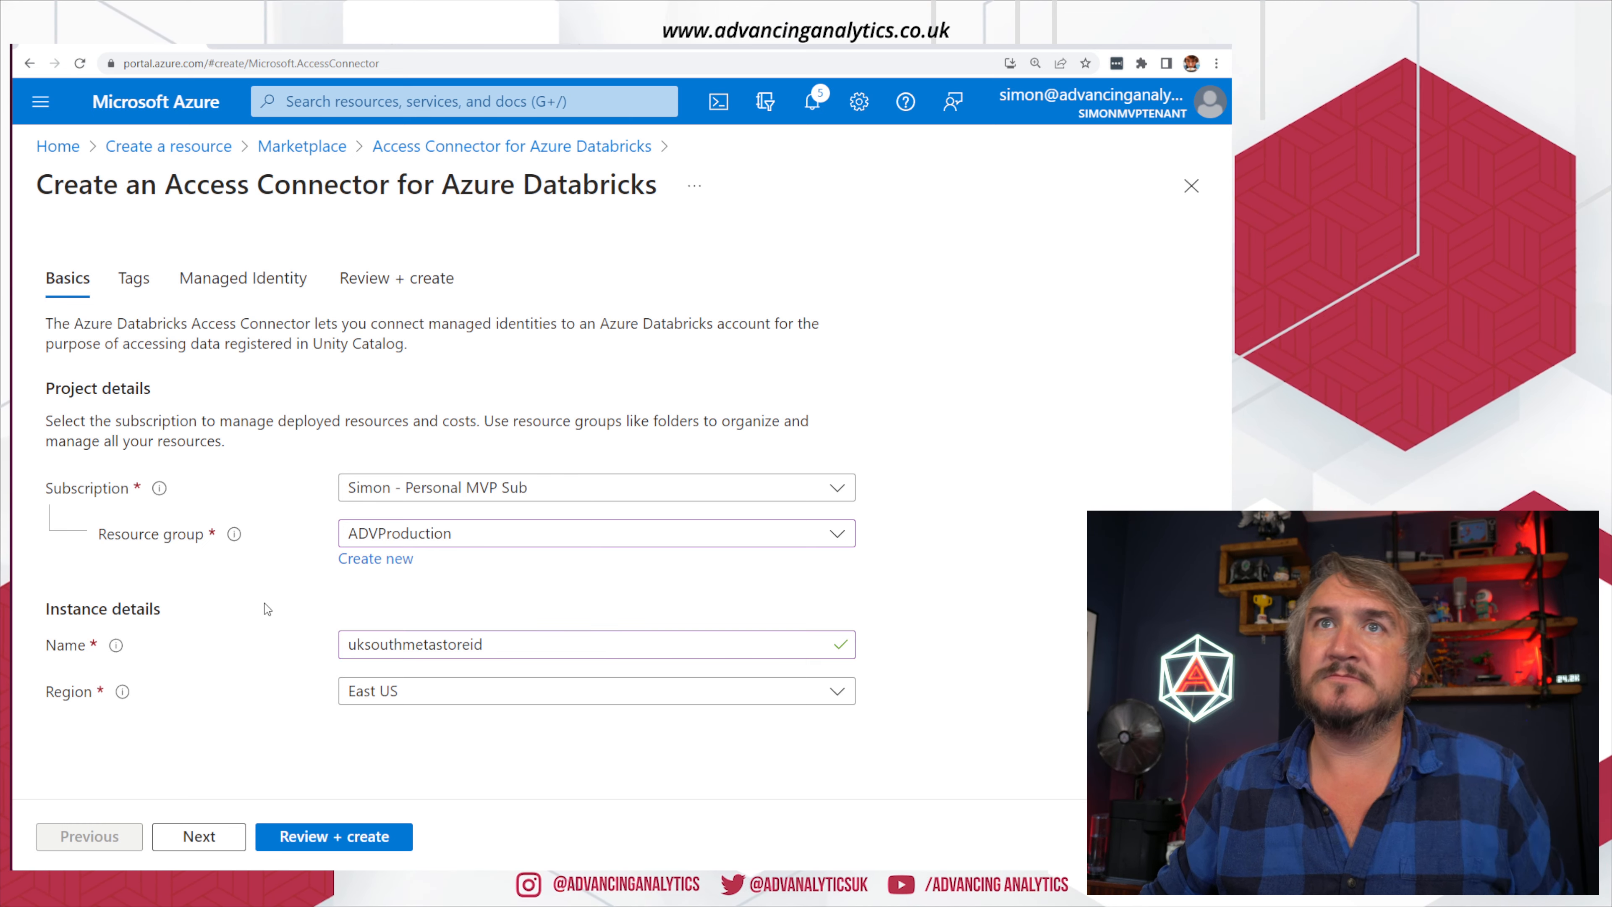
click(418, 692)
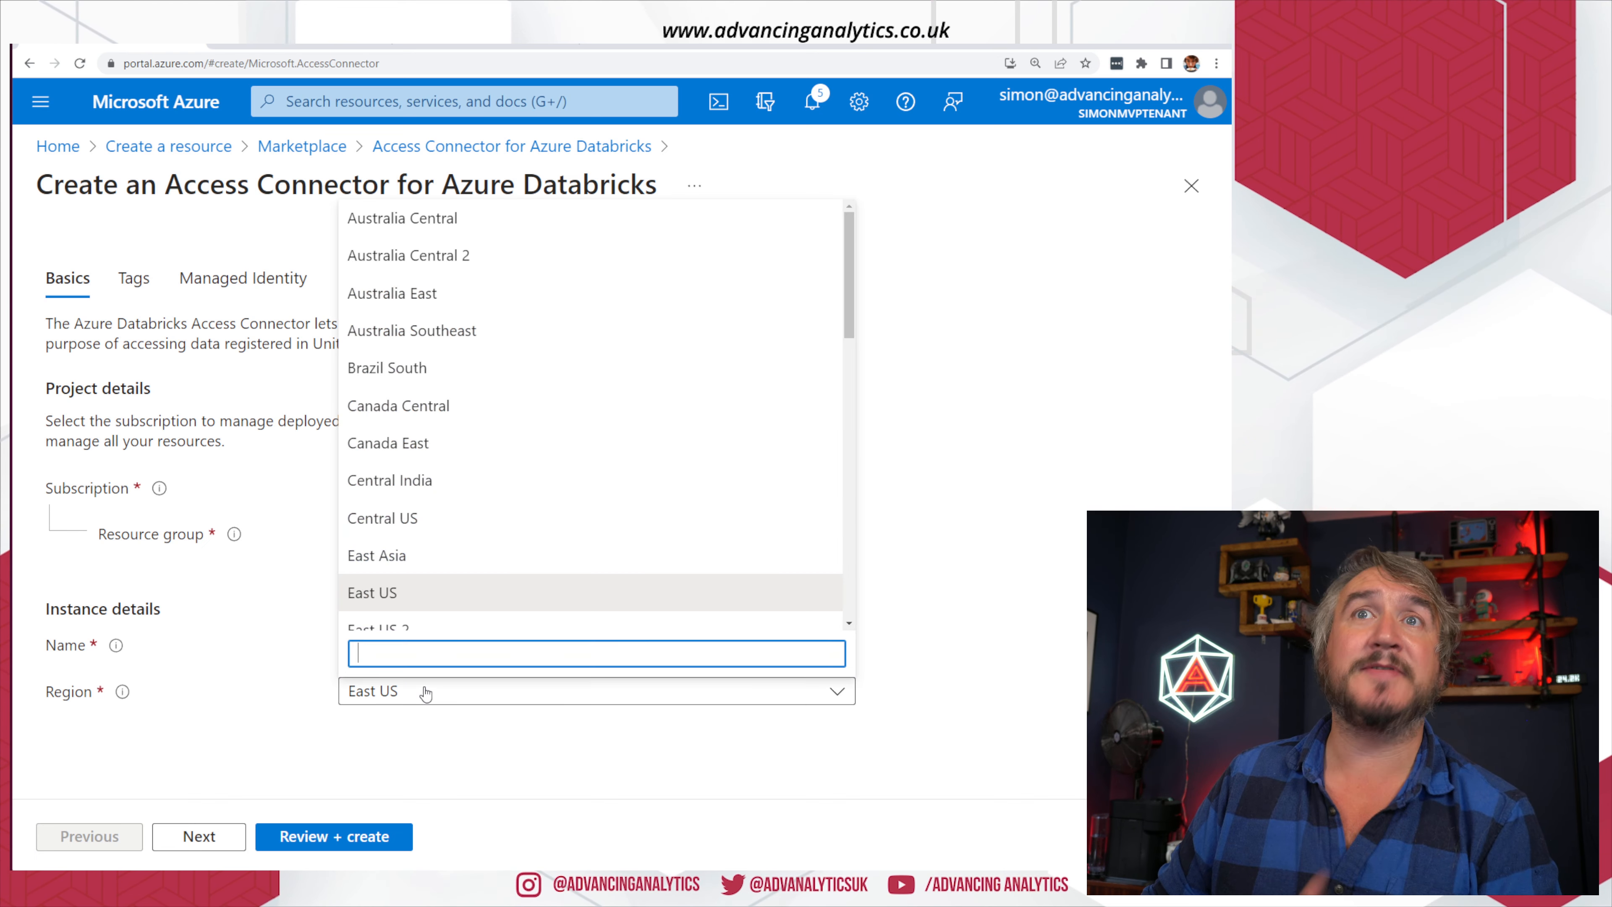
text(uk)
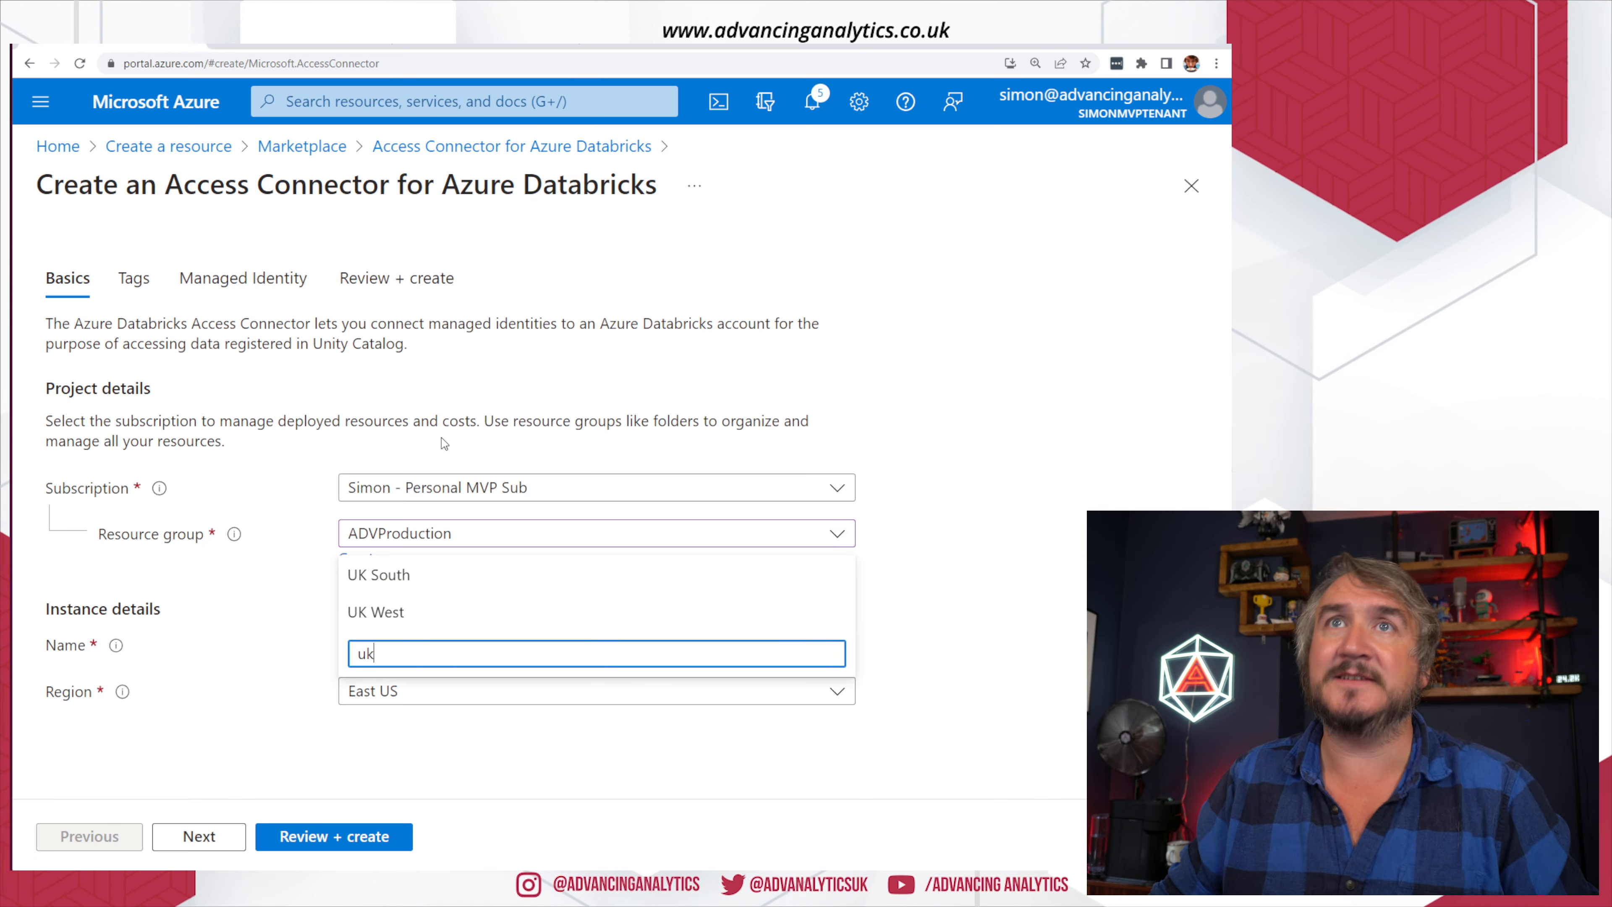
click(422, 578)
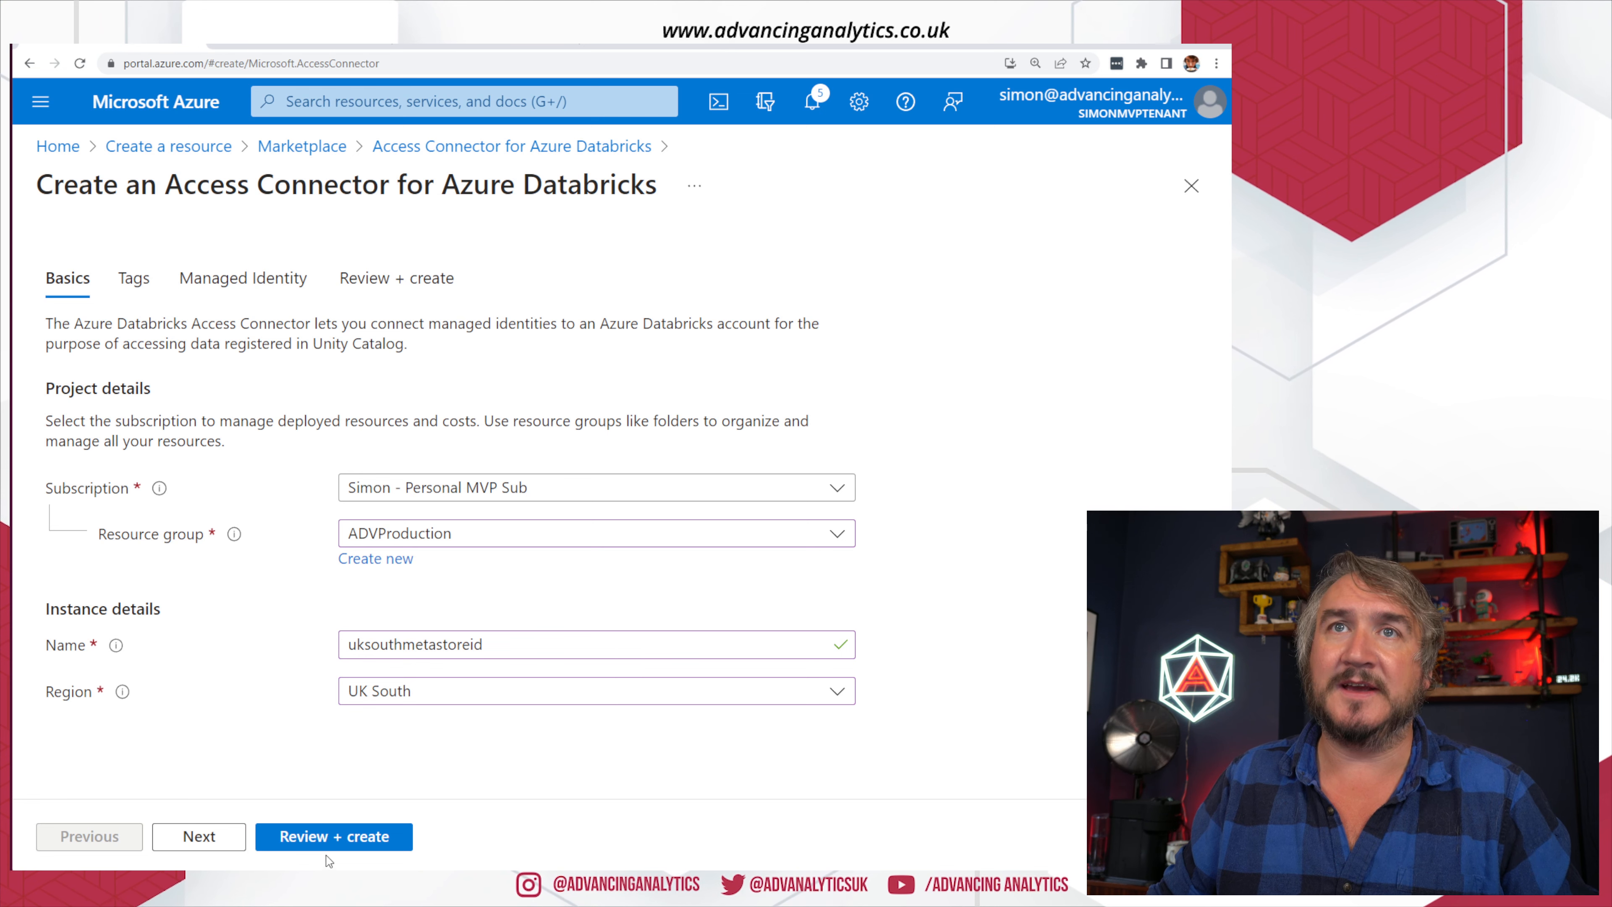
Leave the tags empty, keep the system-assigned managed identity, and deploy the access connector.
click(214, 840)
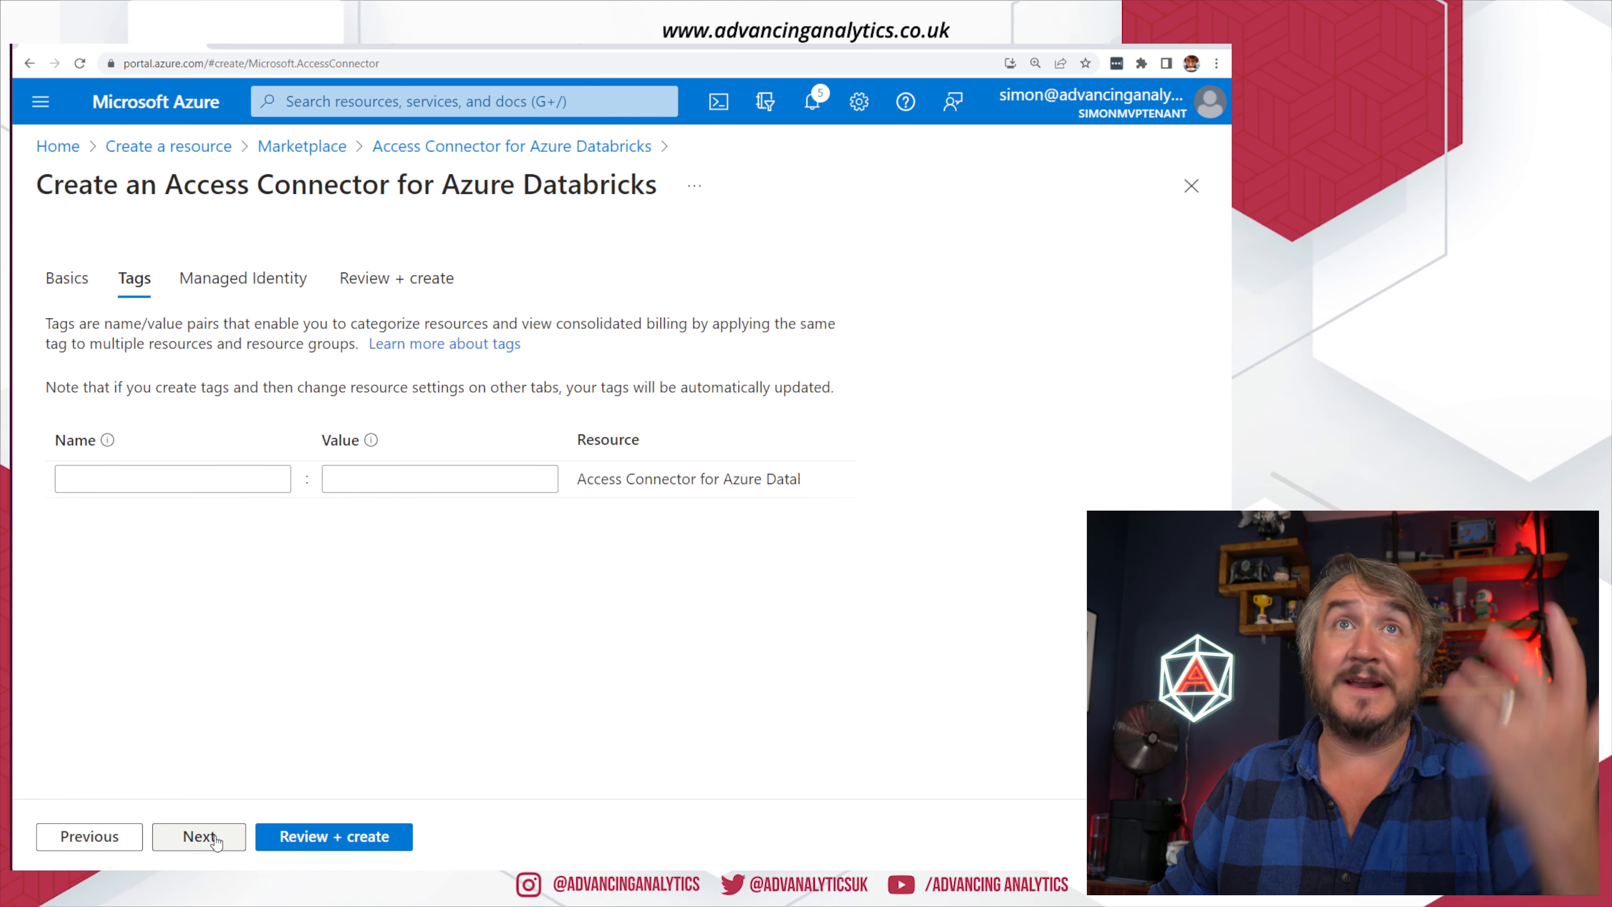
click(215, 839)
click(214, 840)
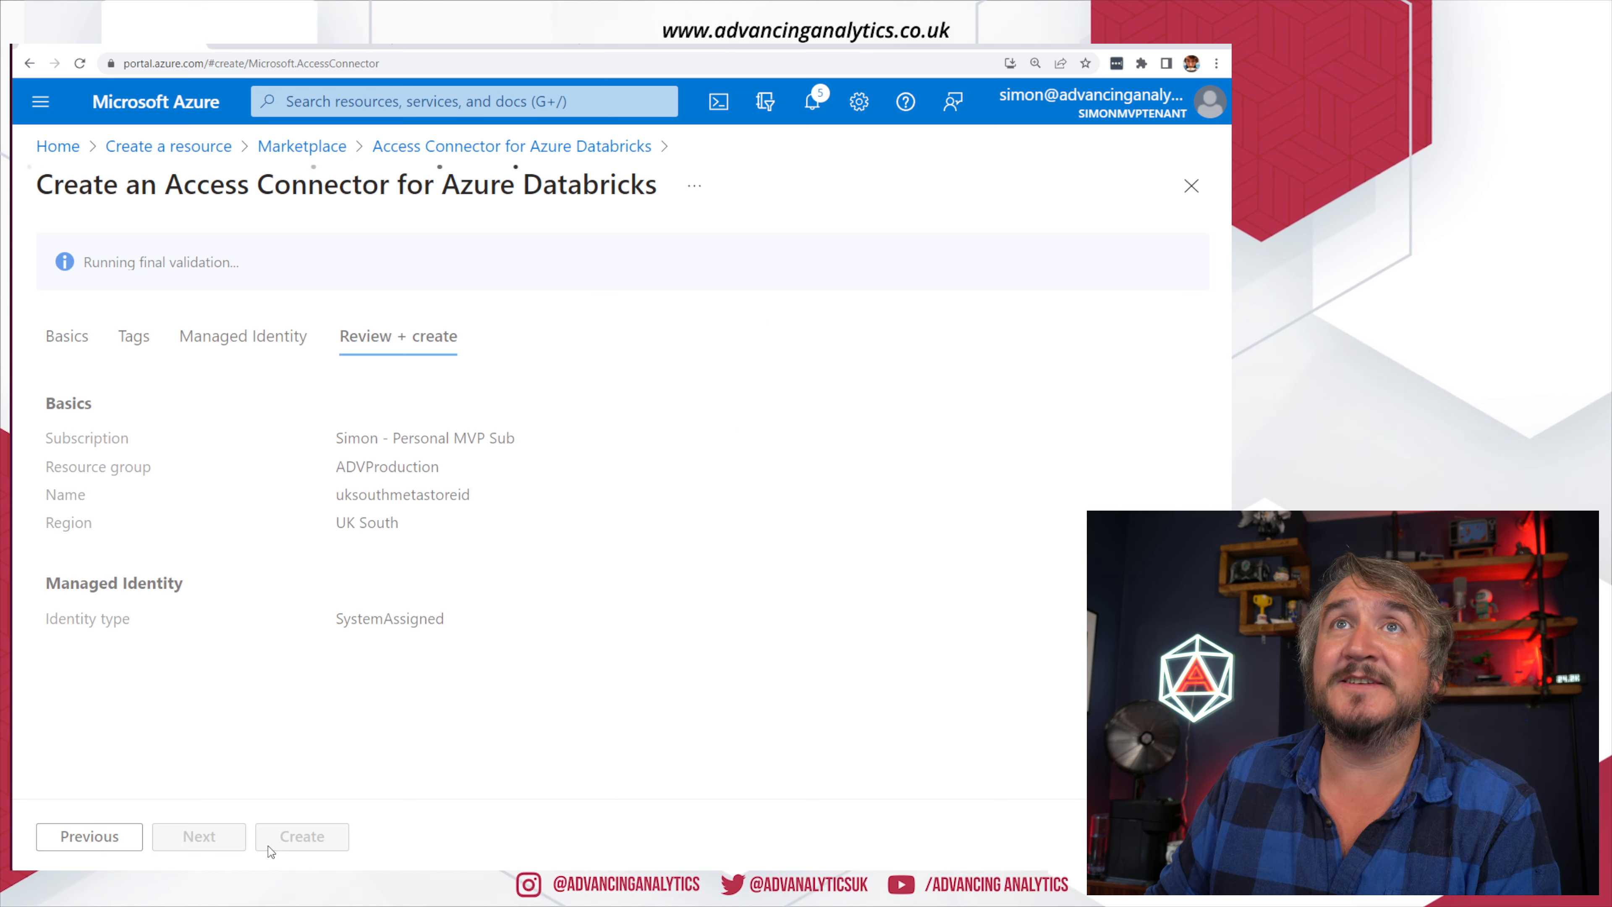
click(282, 834)
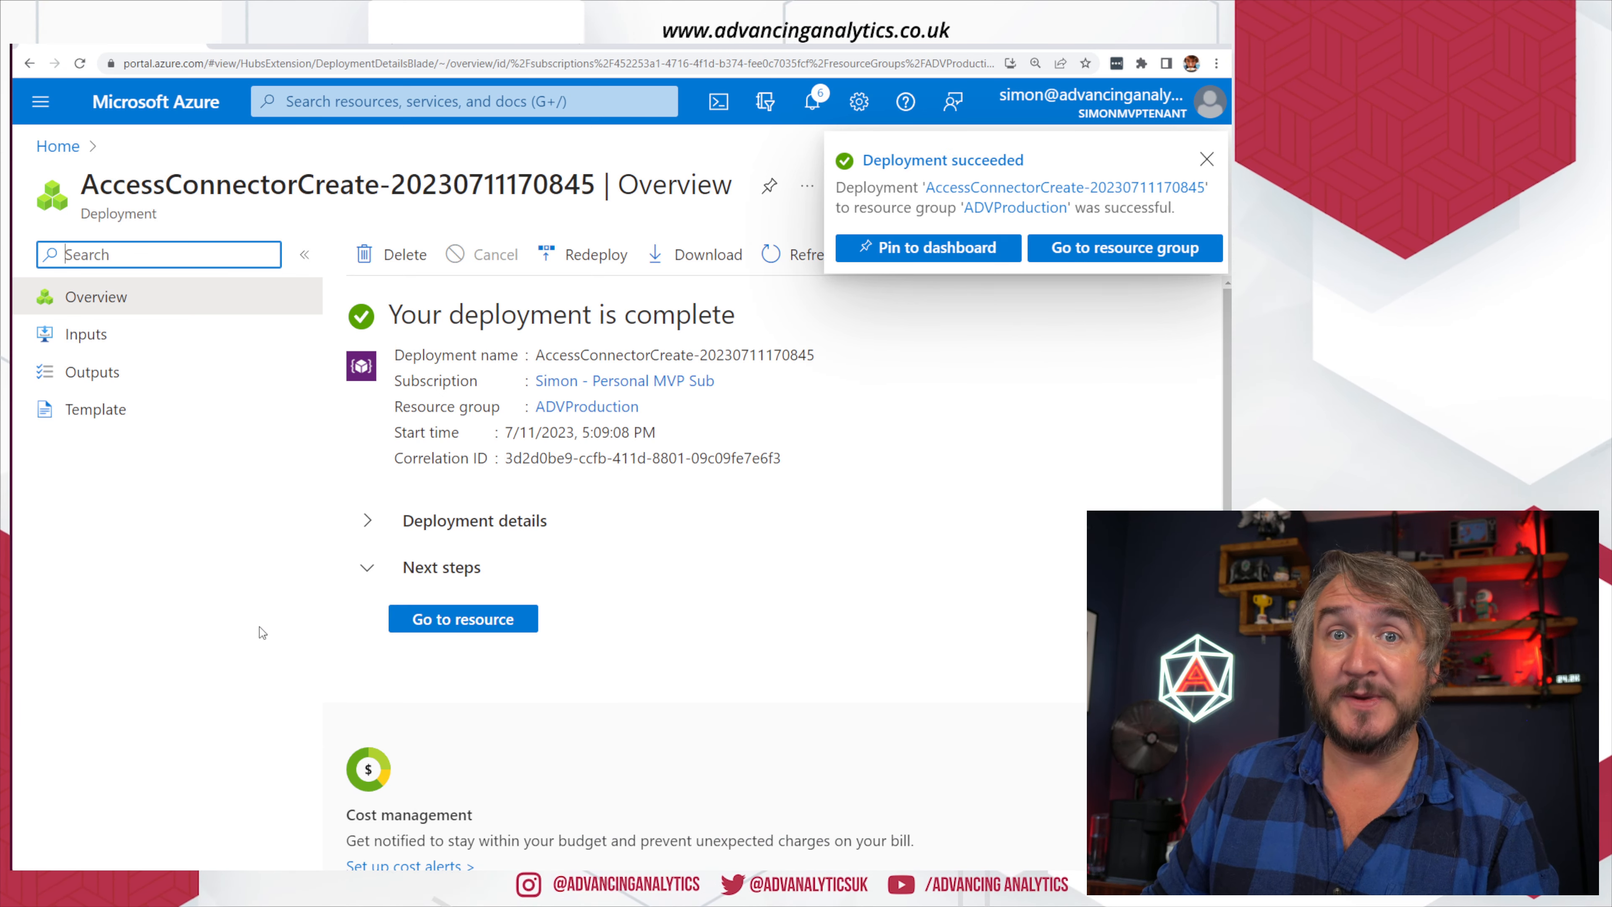
Open the dblake storage account's Access Control (IAM) and start adding a role assignment.
click(911, 462)
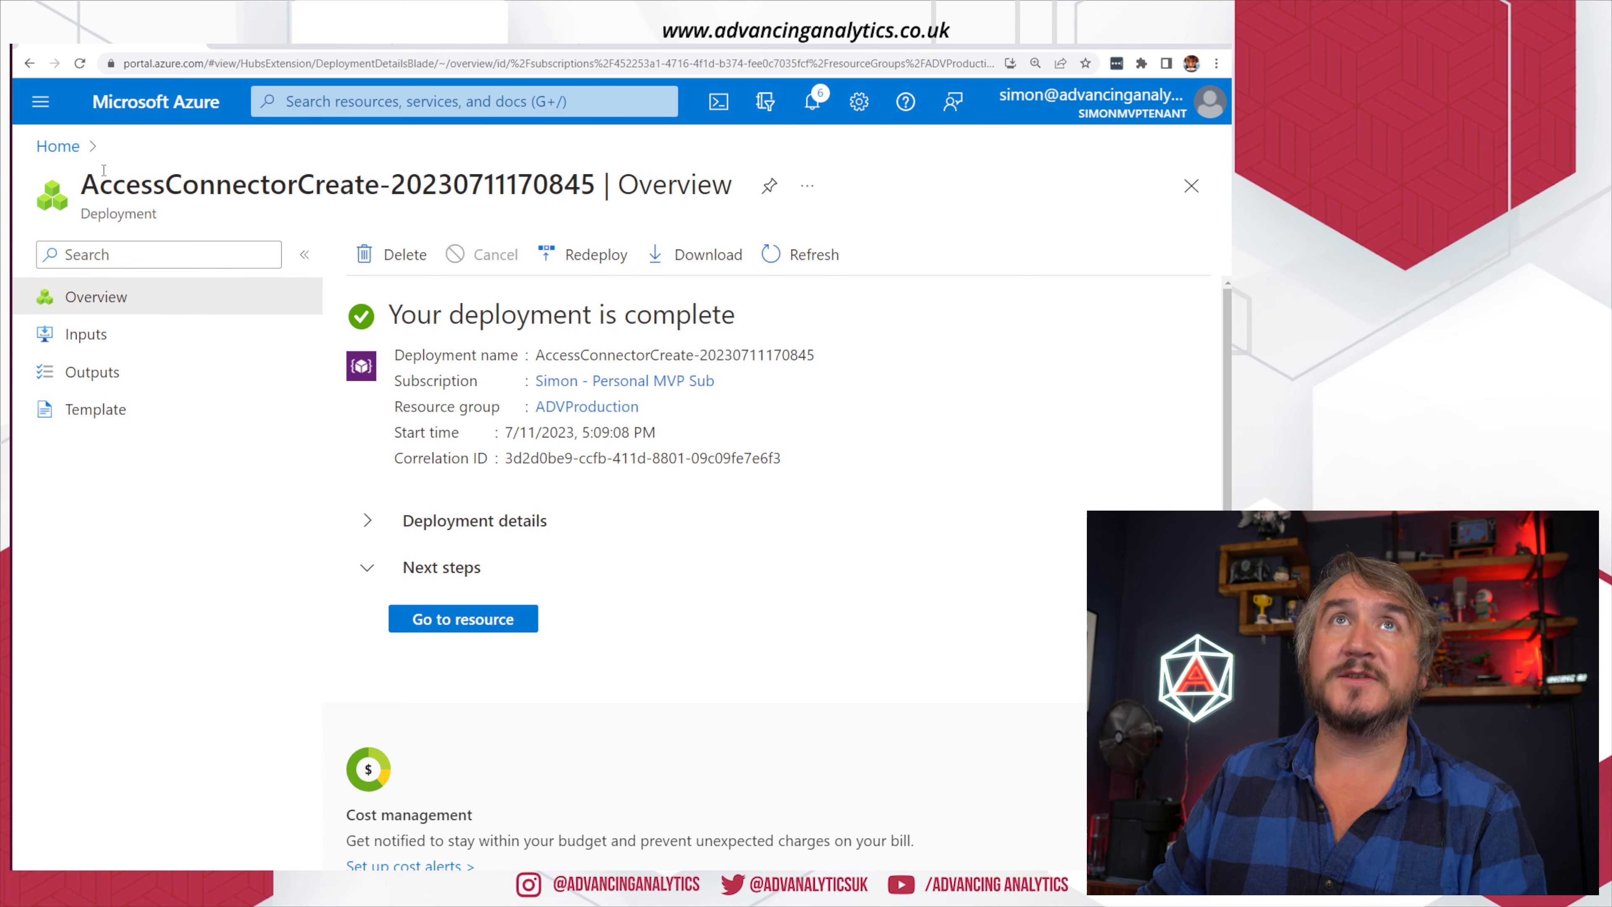
click(58, 146)
click(149, 529)
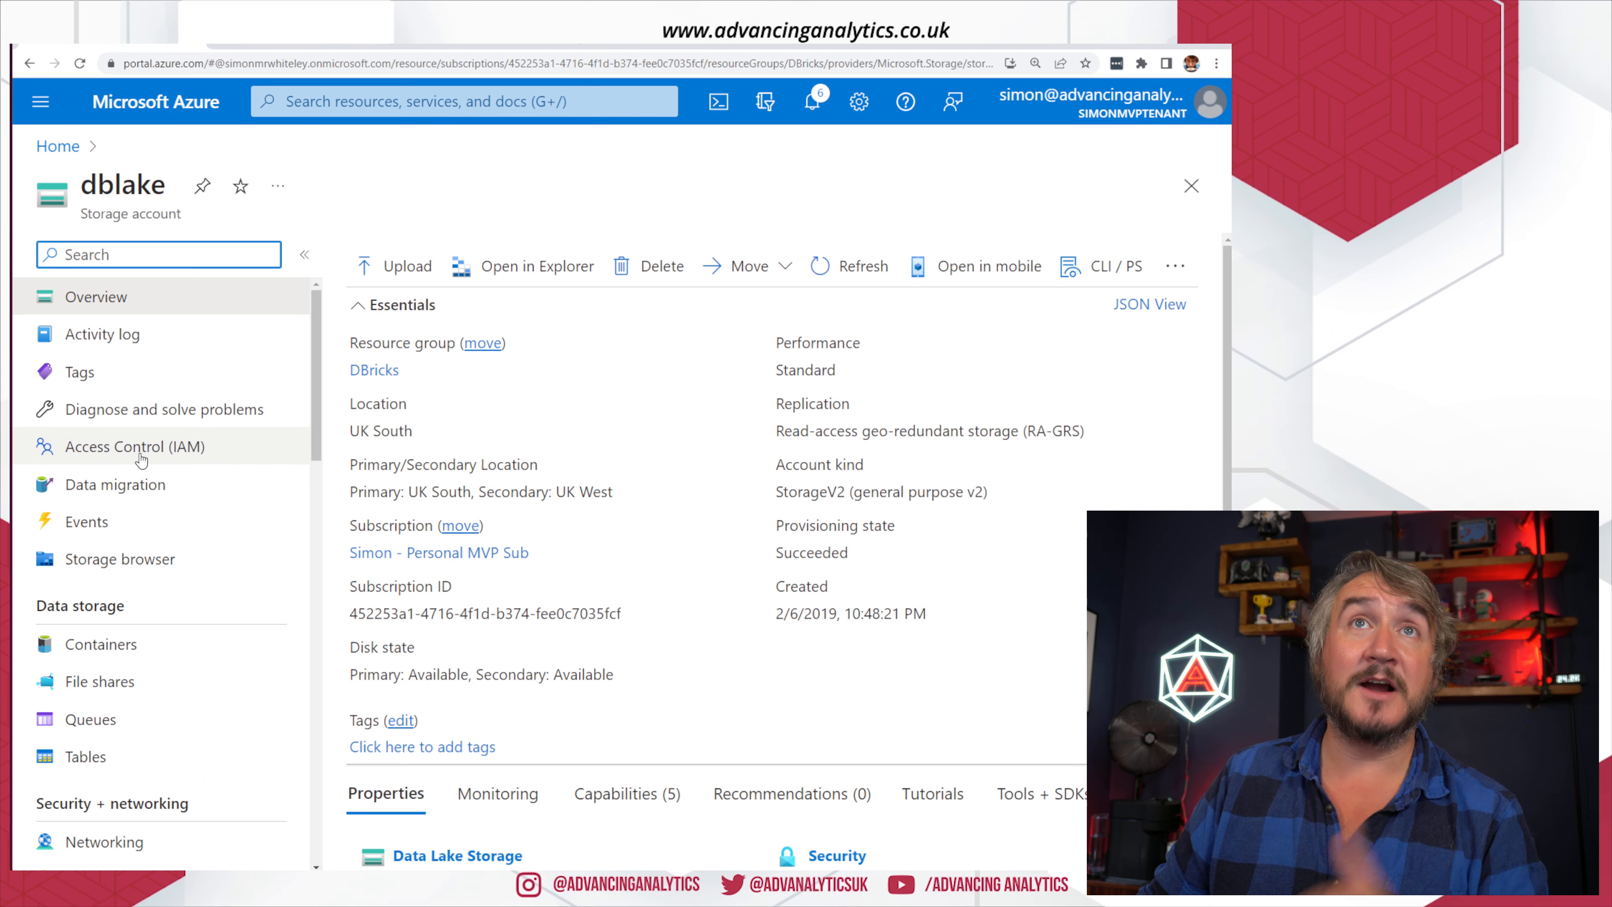
click(140, 454)
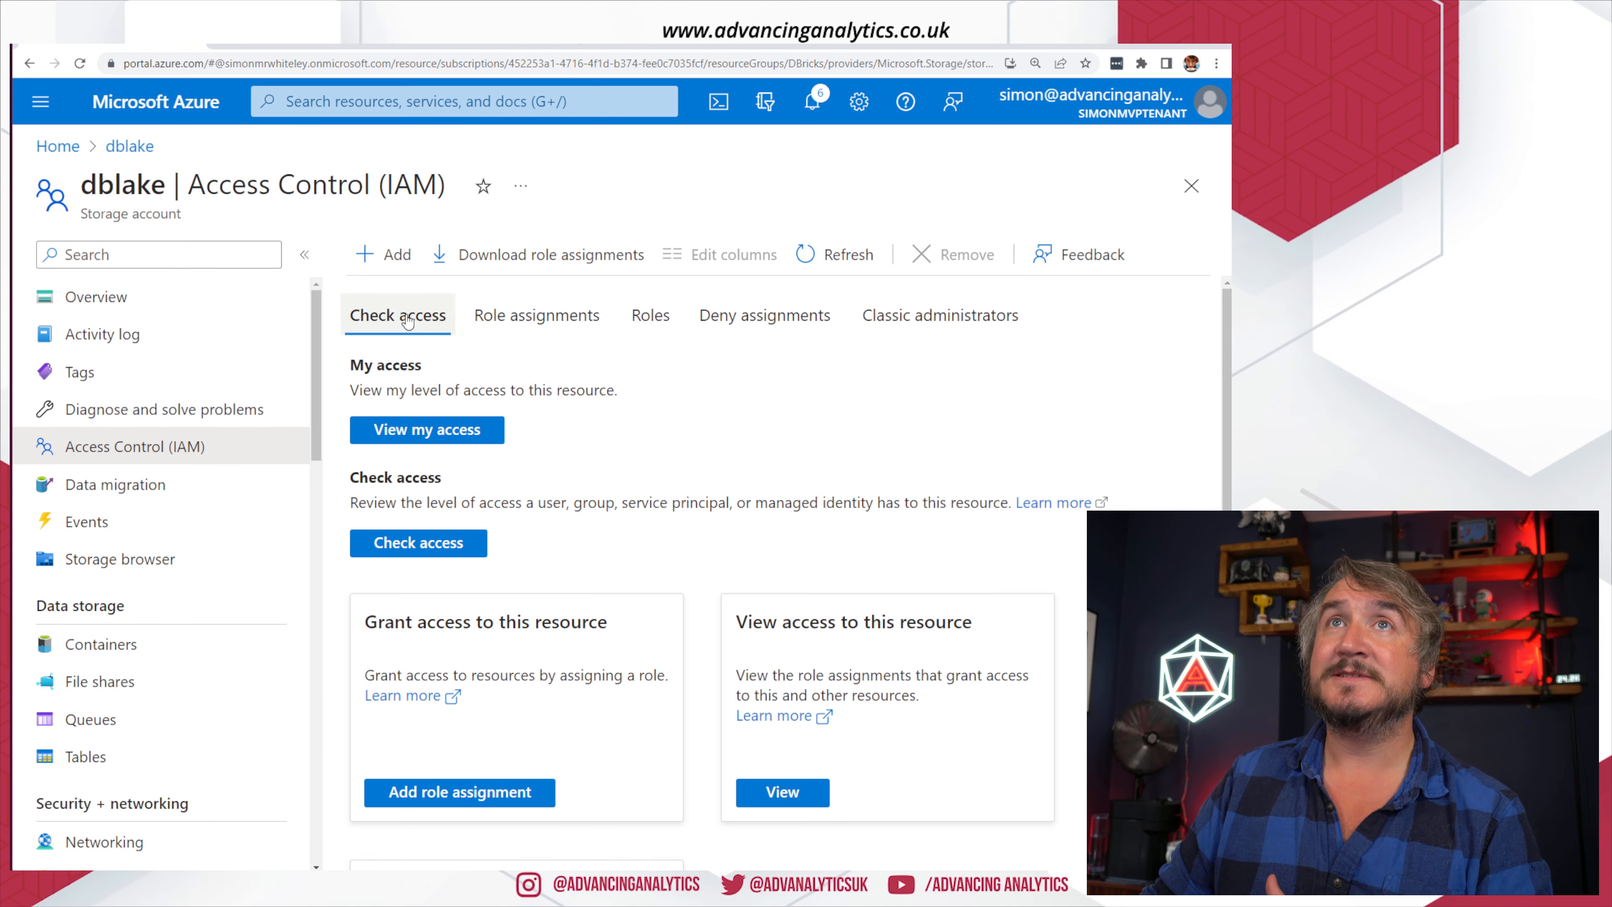
click(384, 254)
click(394, 296)
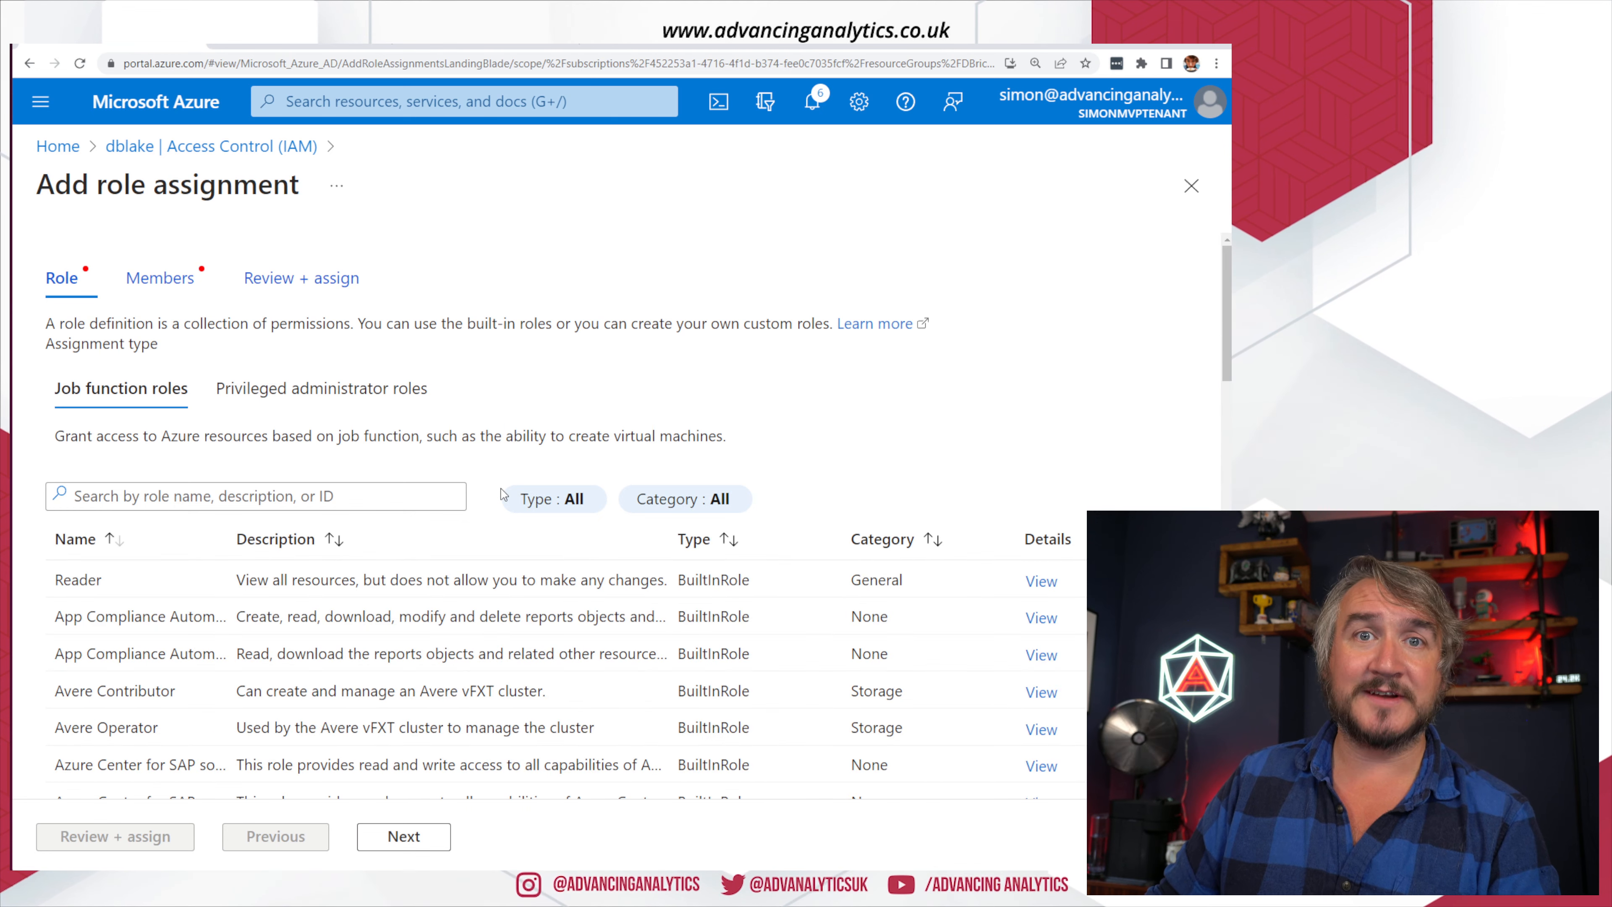
Find the blob roles and choose Storage Blob Data Contributor as the role to assign.
click(199, 501)
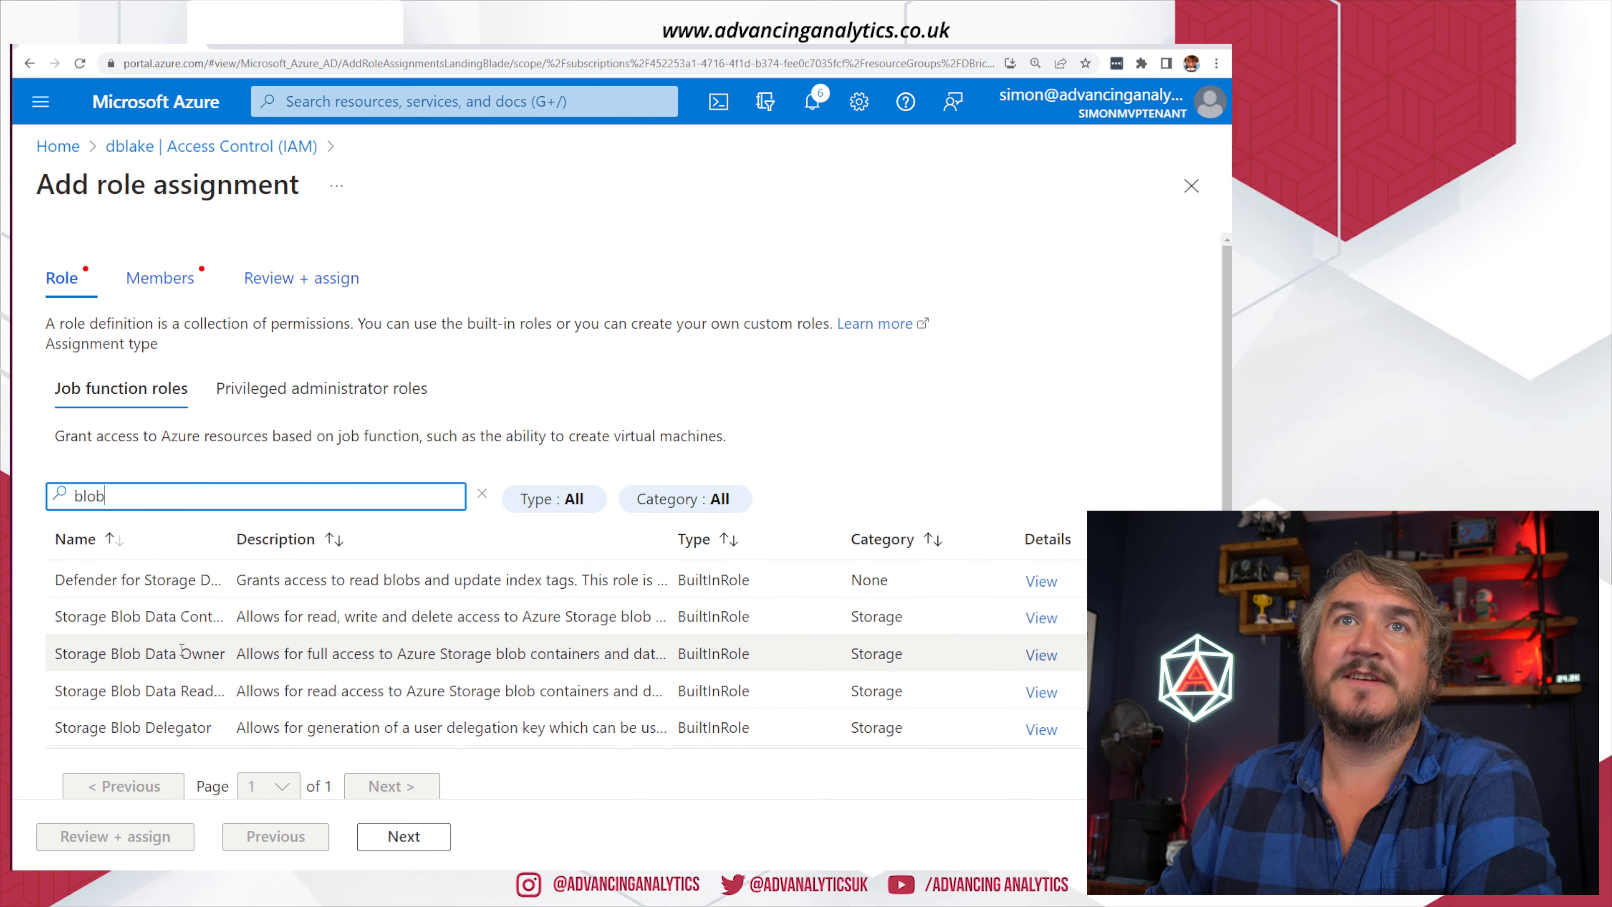
click(127, 614)
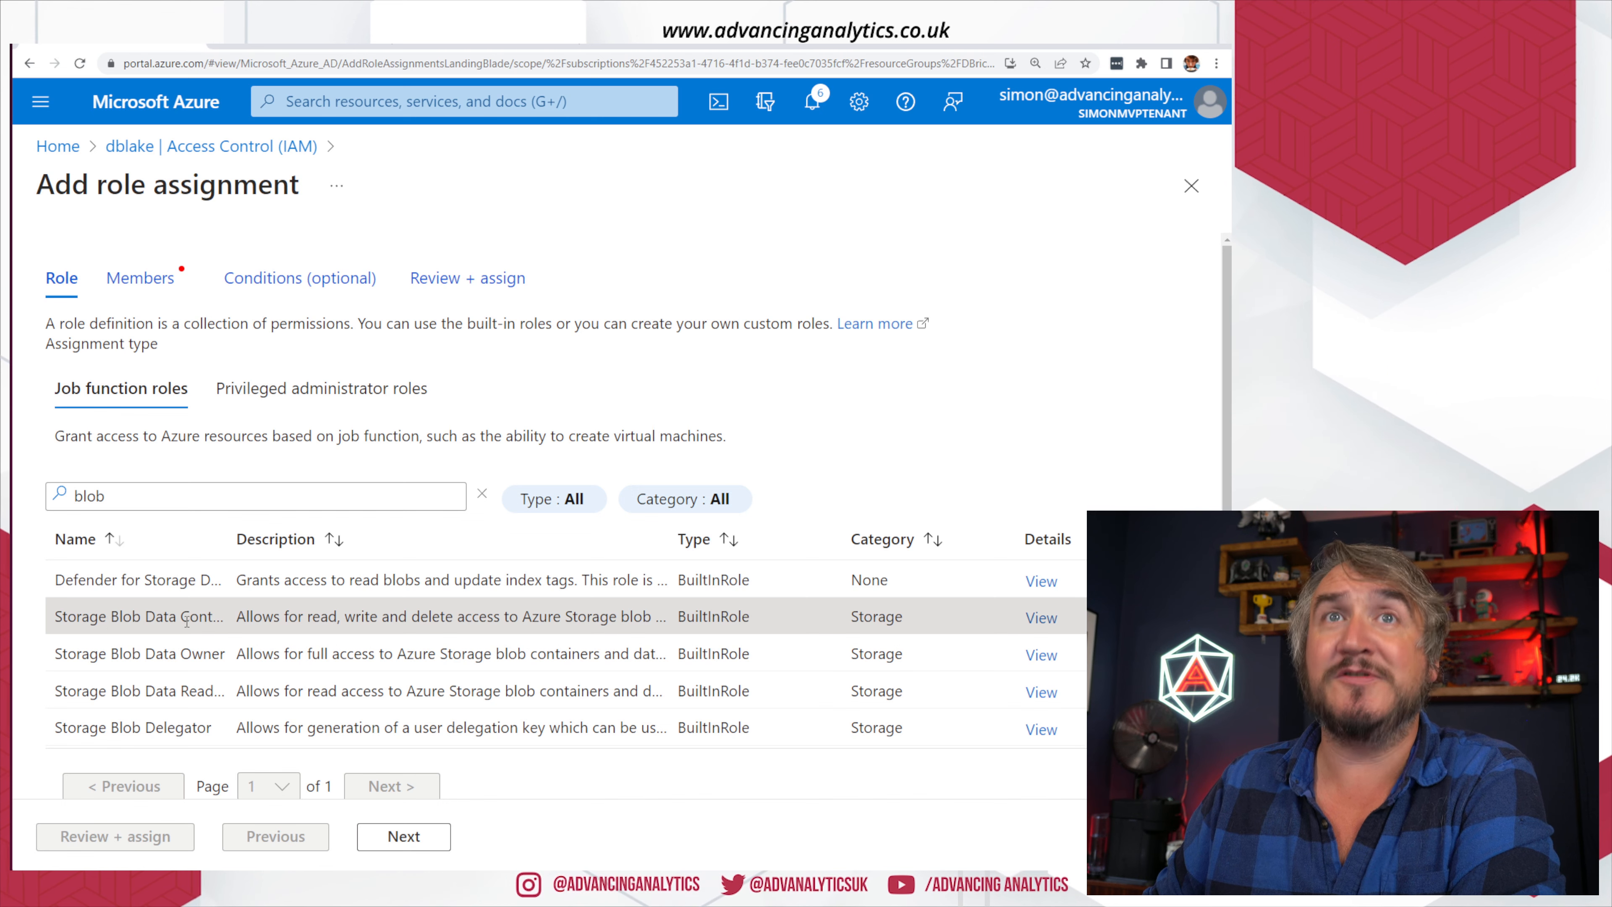
click(404, 836)
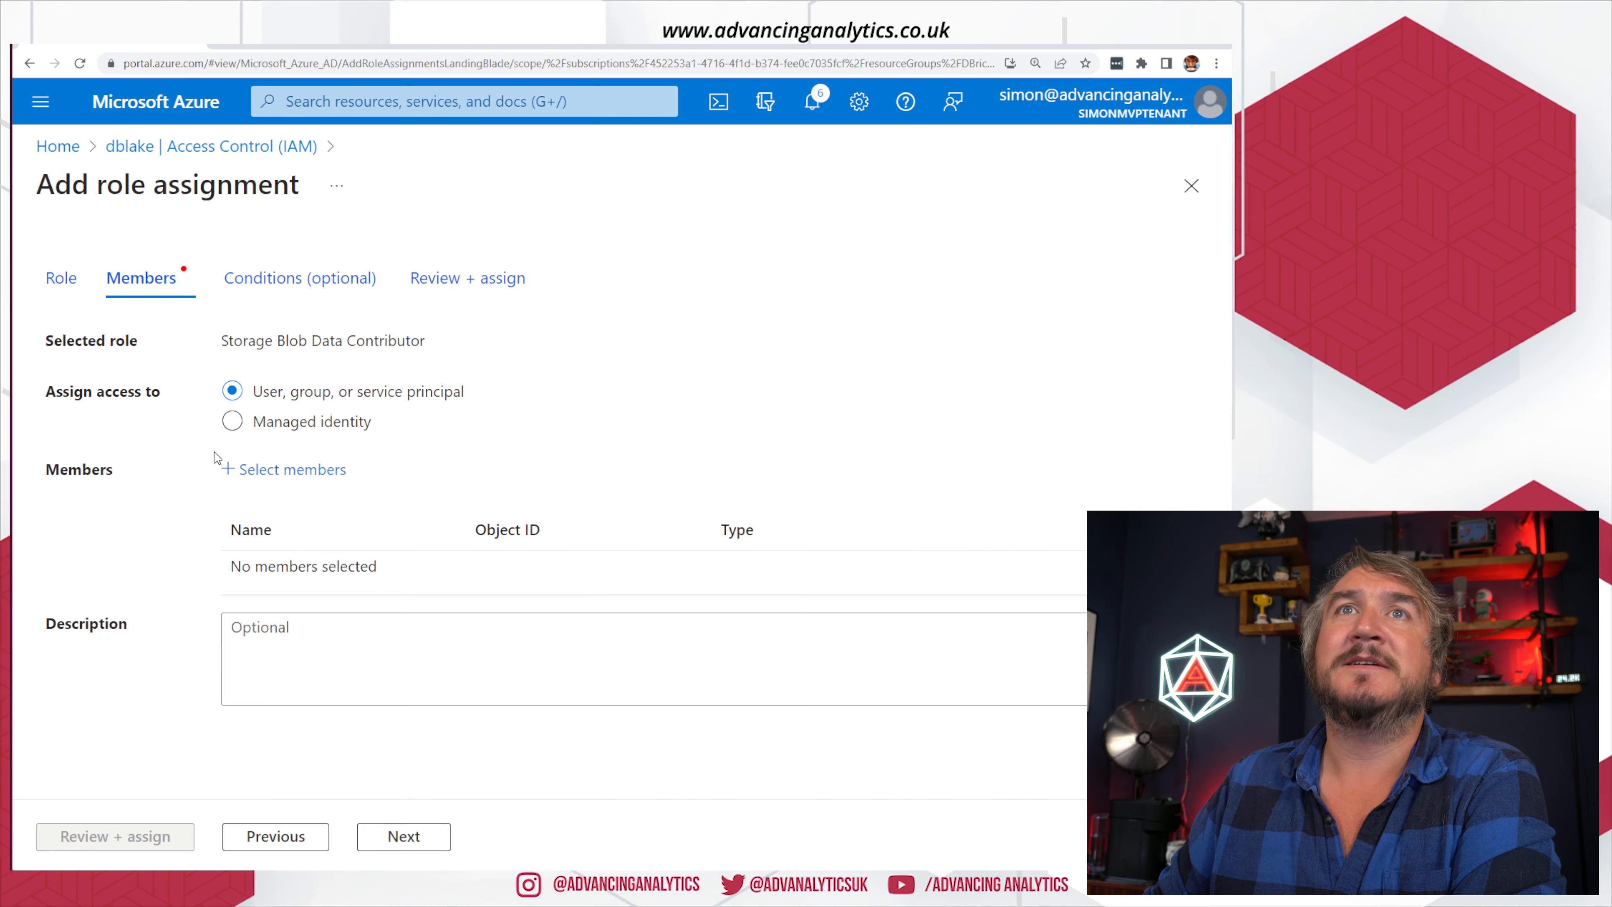
Assign the role to the managed identity uksouthmetastoreid, found under Access Connector for Azure Databricks, and complete the assignment.
click(232, 421)
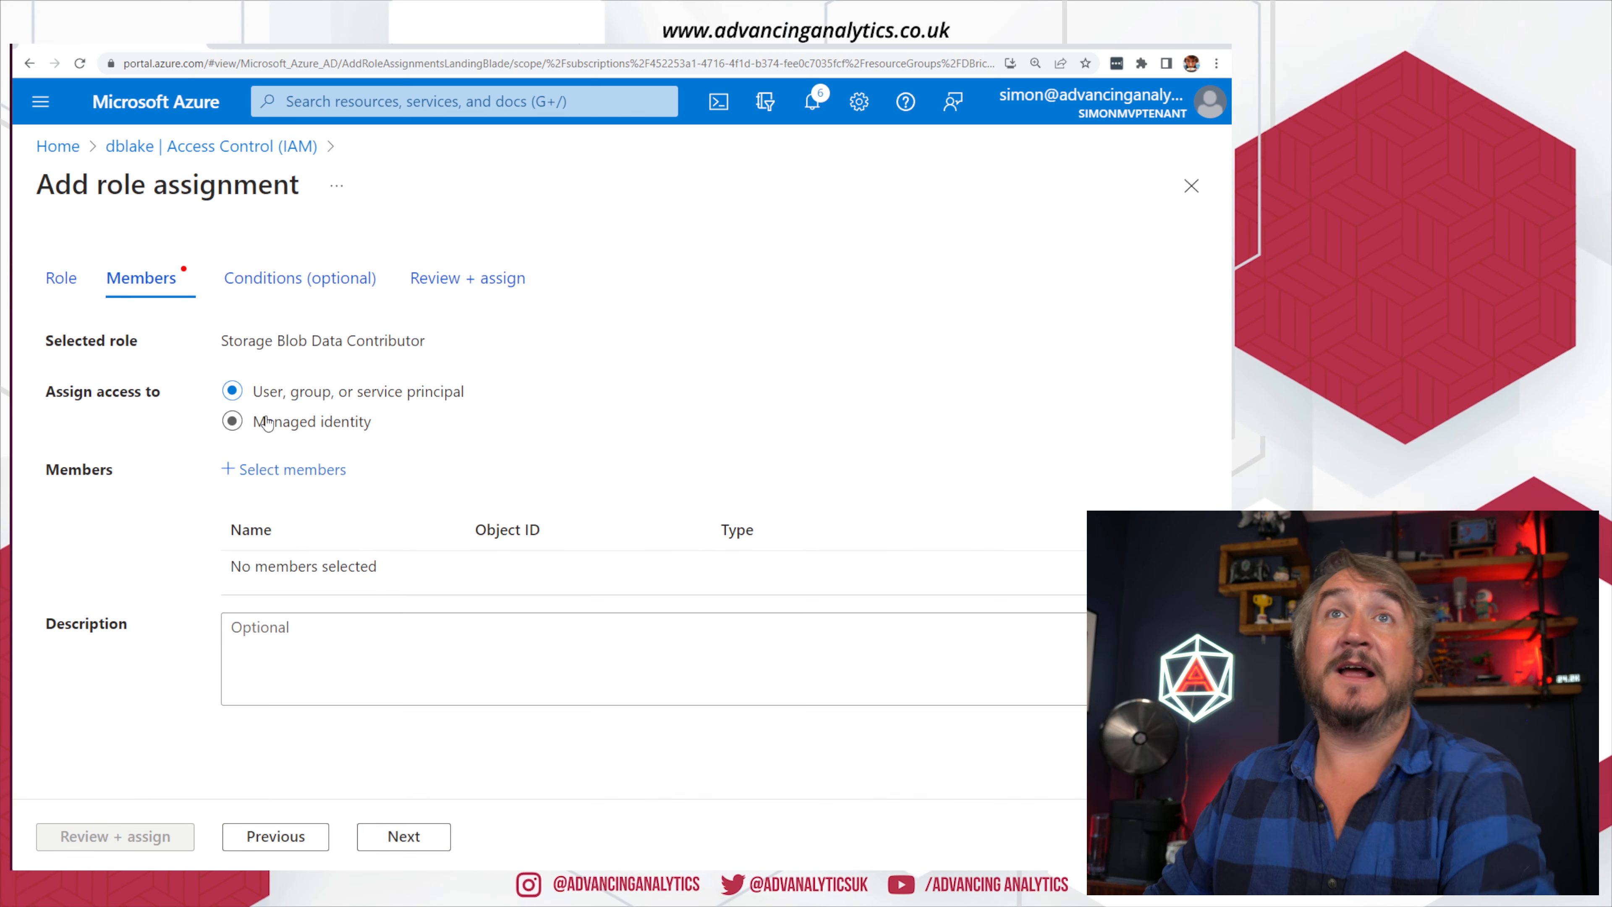
click(274, 474)
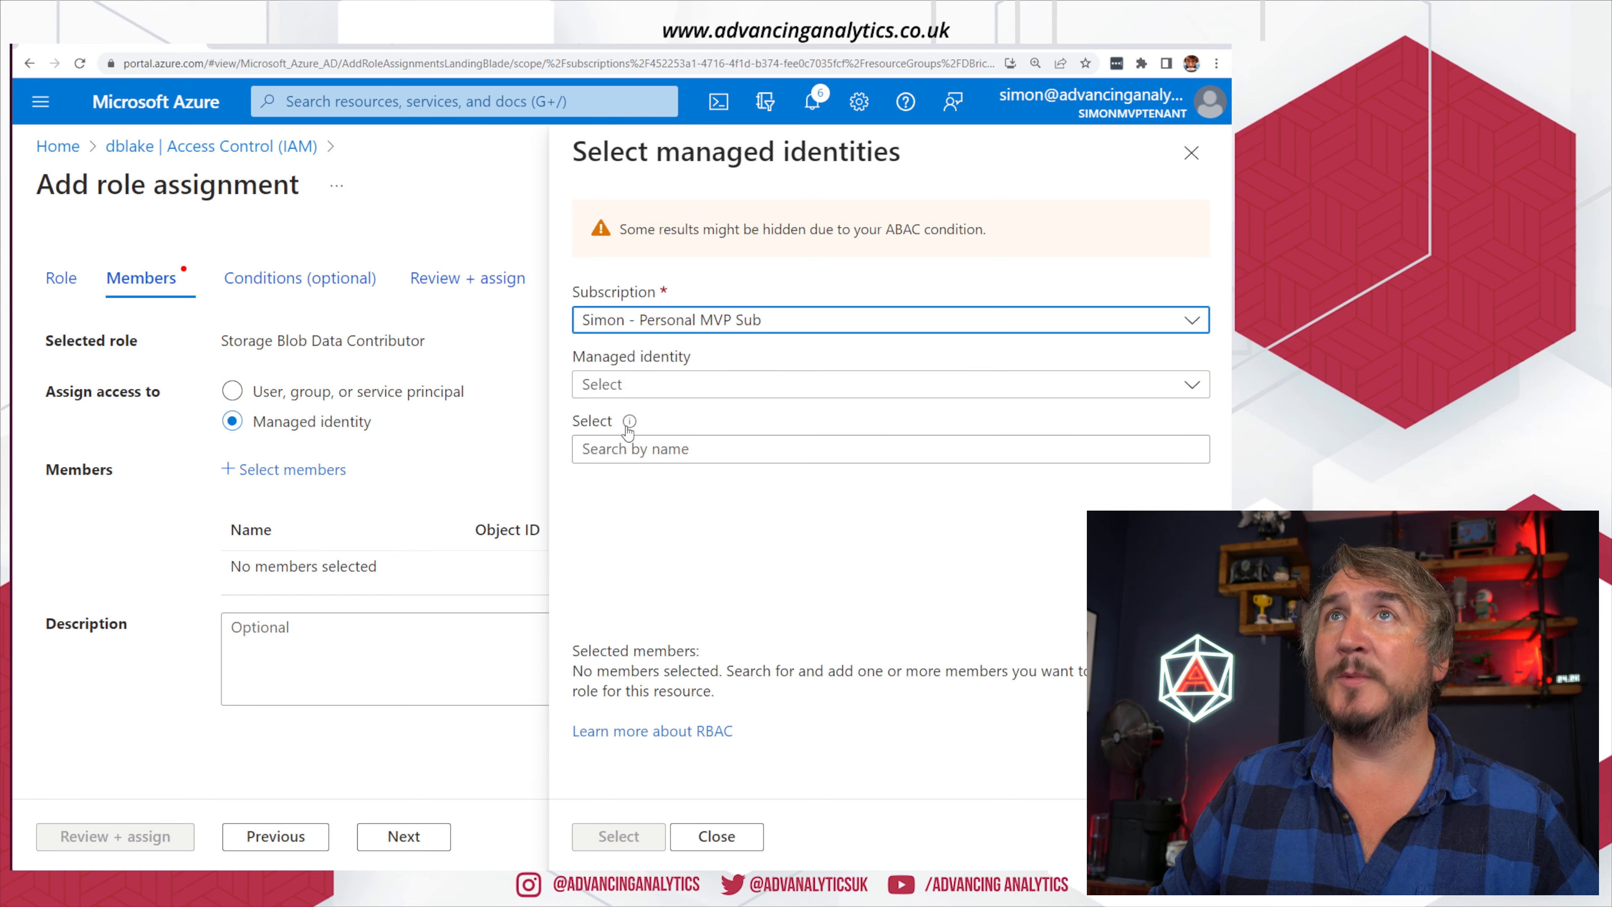
click(628, 385)
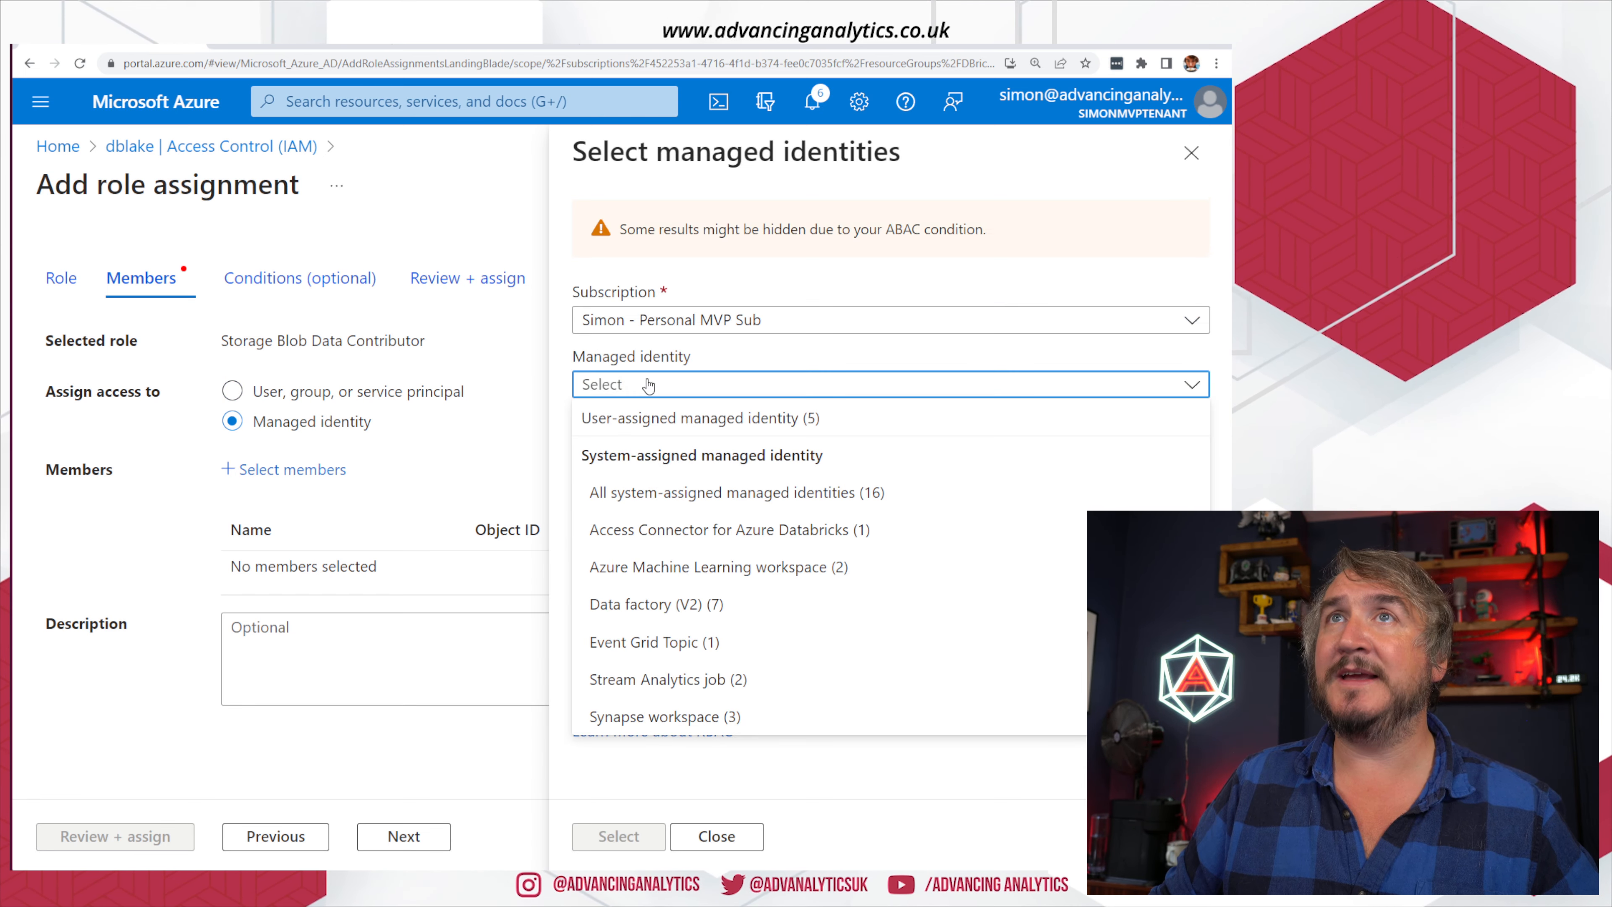
click(655, 532)
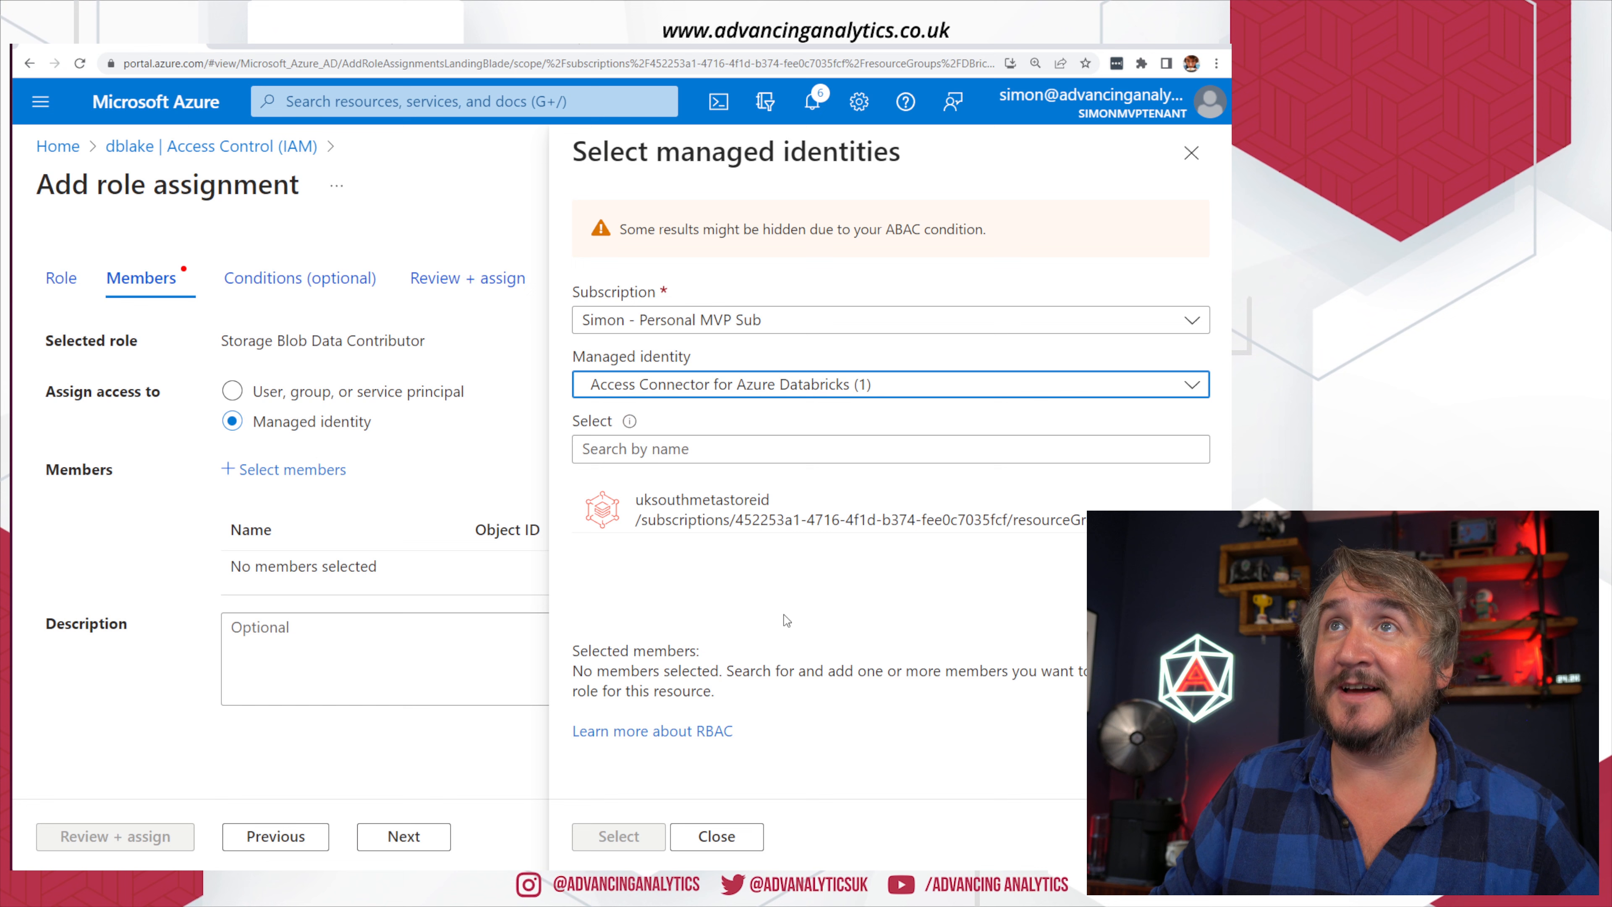
click(652, 516)
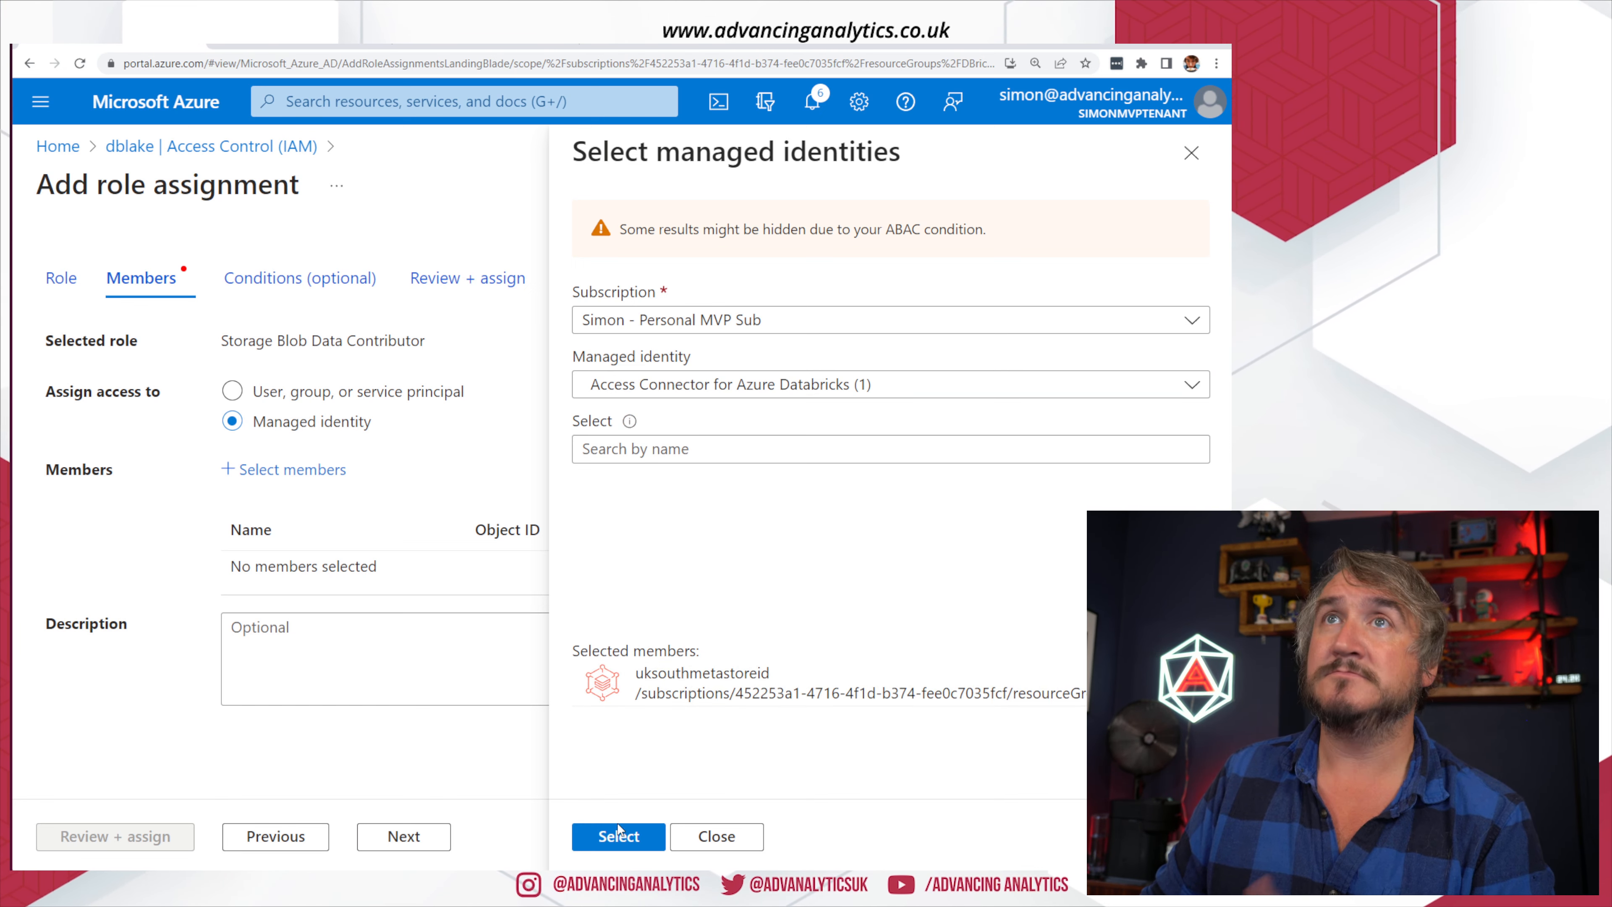
click(609, 840)
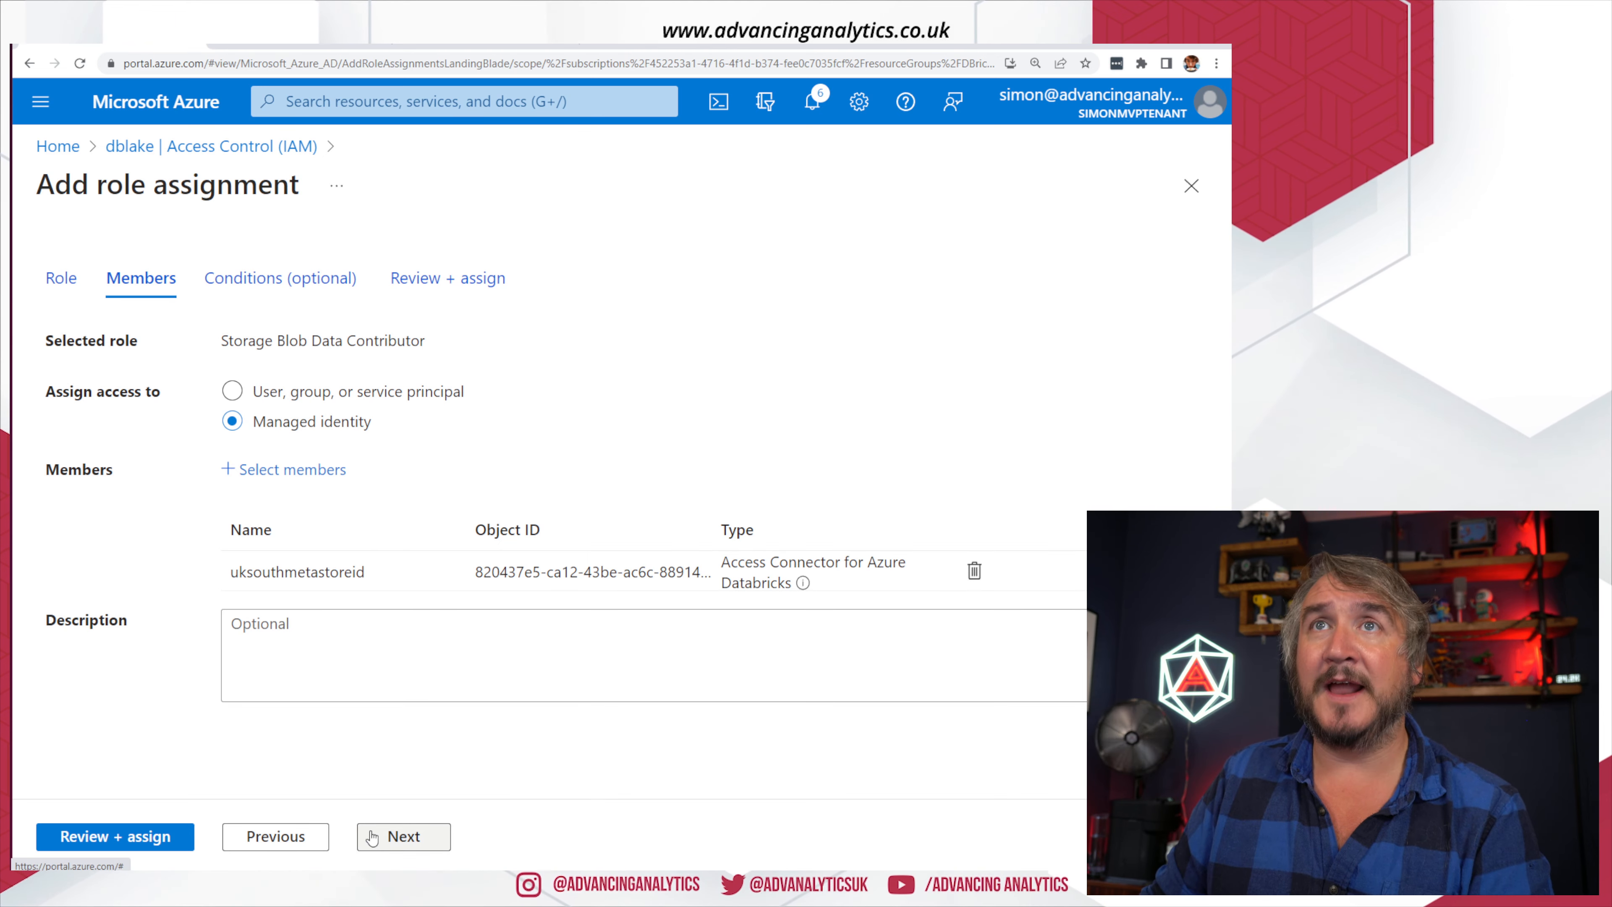
click(81, 840)
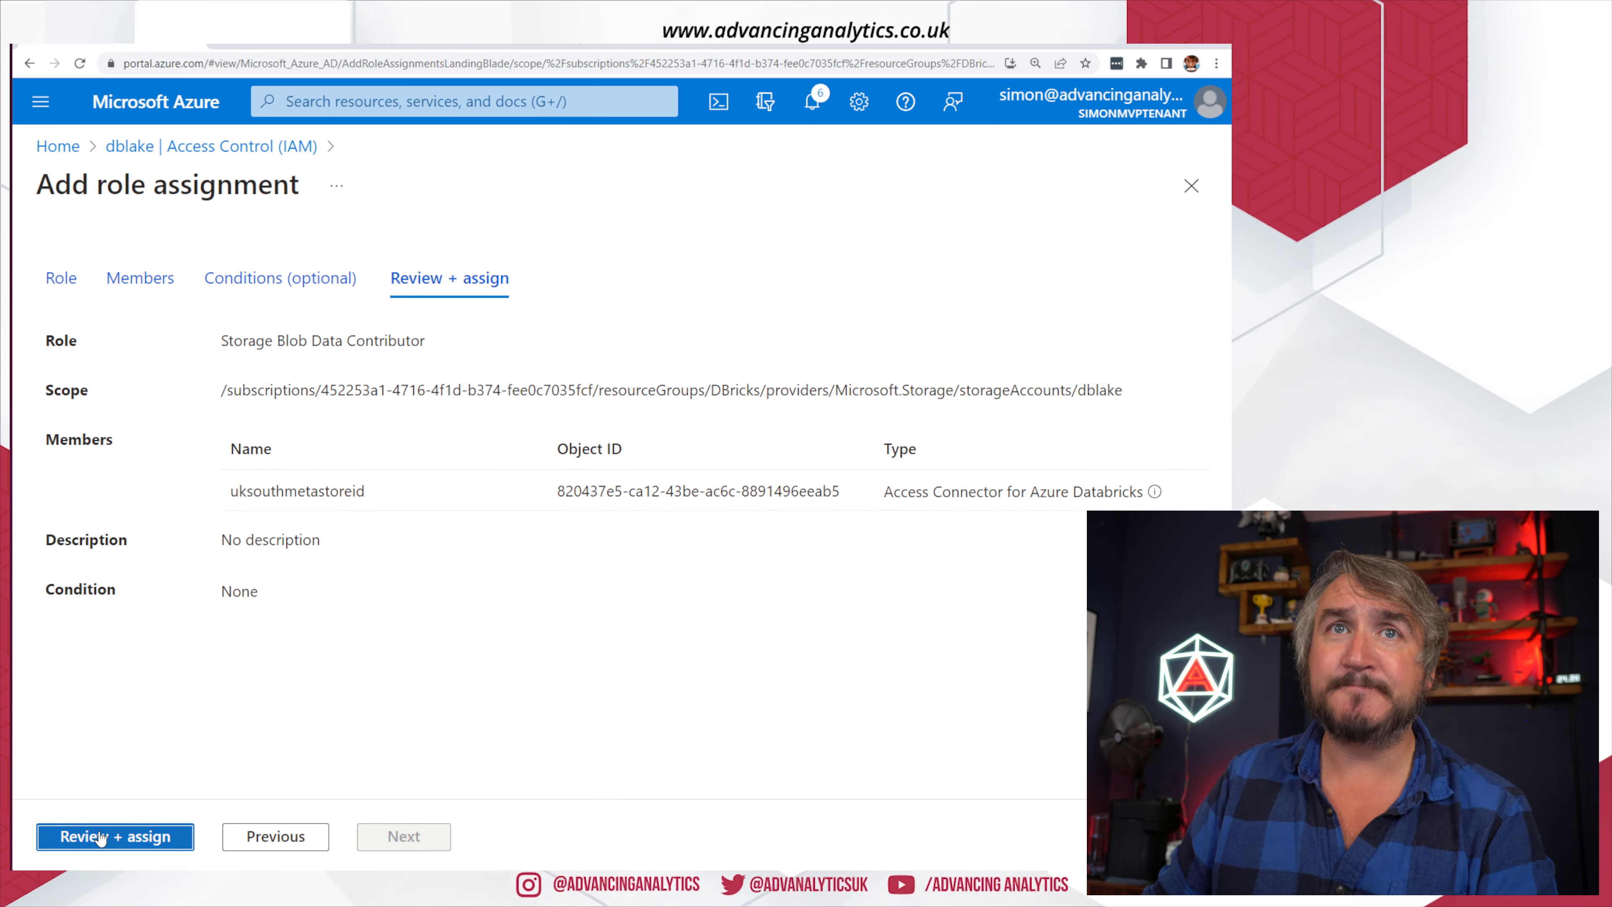
click(100, 837)
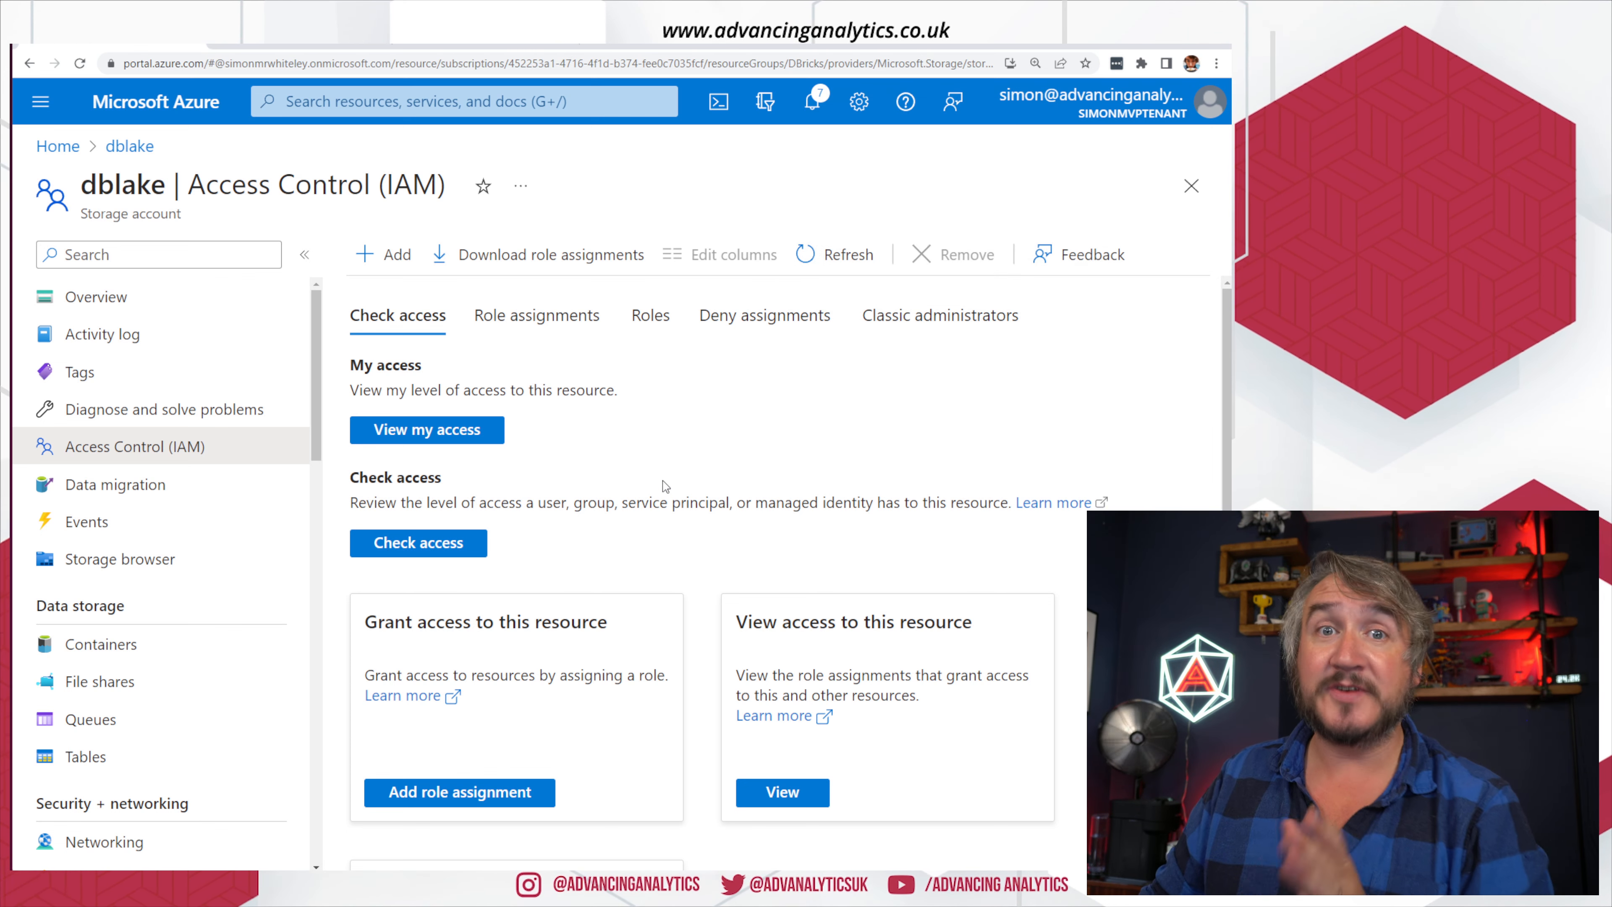
Open the access control list of the metastore container in the dblake storage account.
click(126, 644)
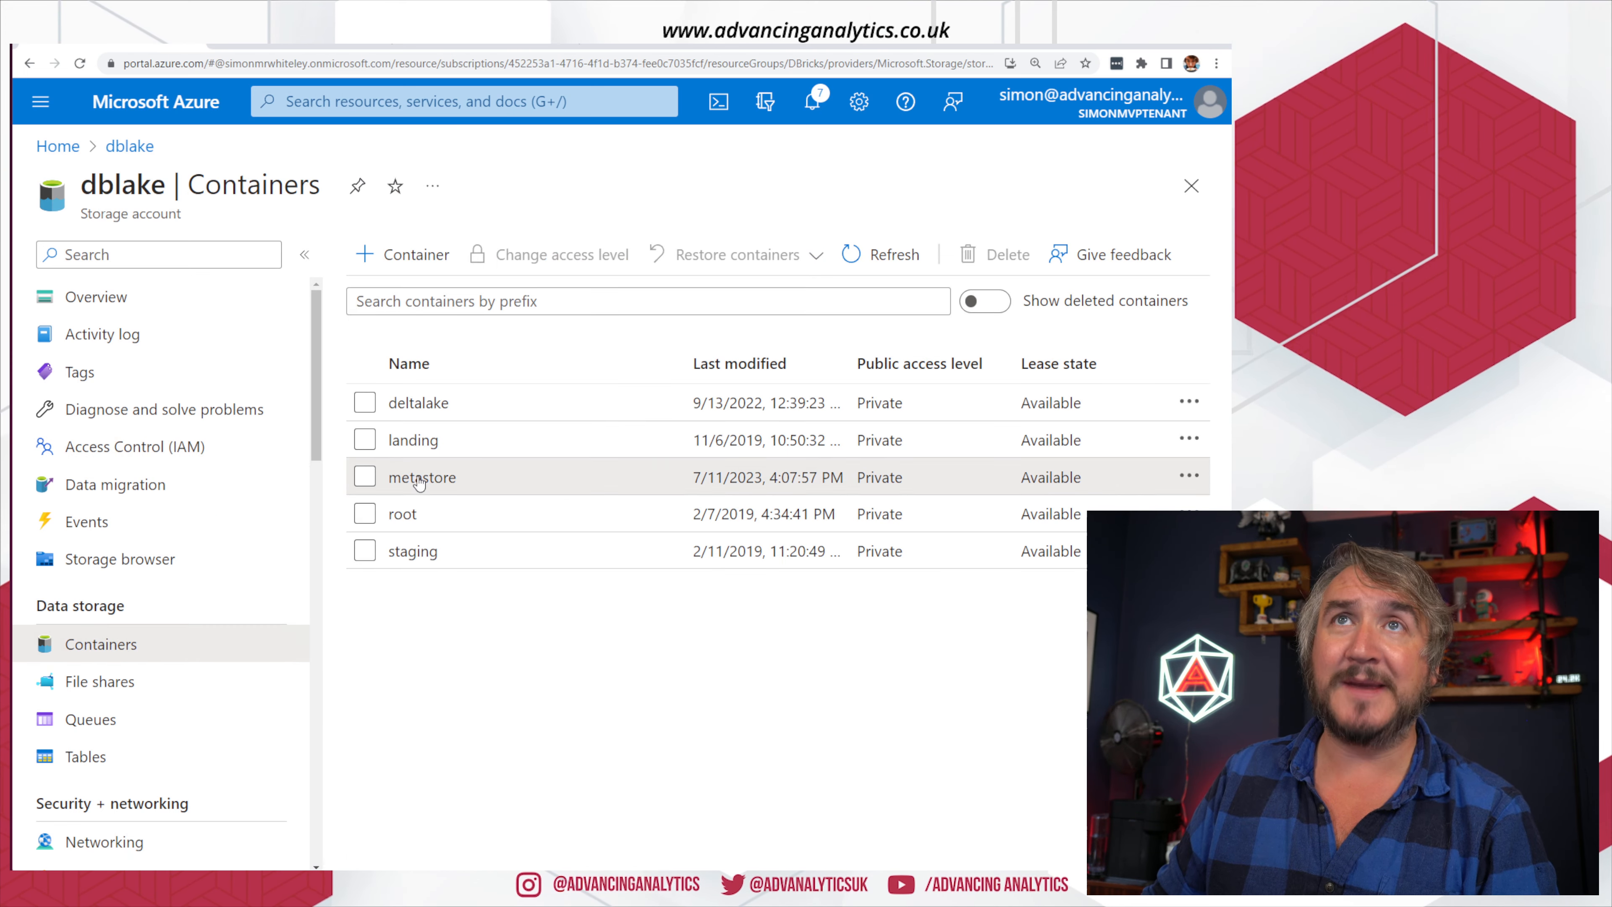
right_click(419, 482)
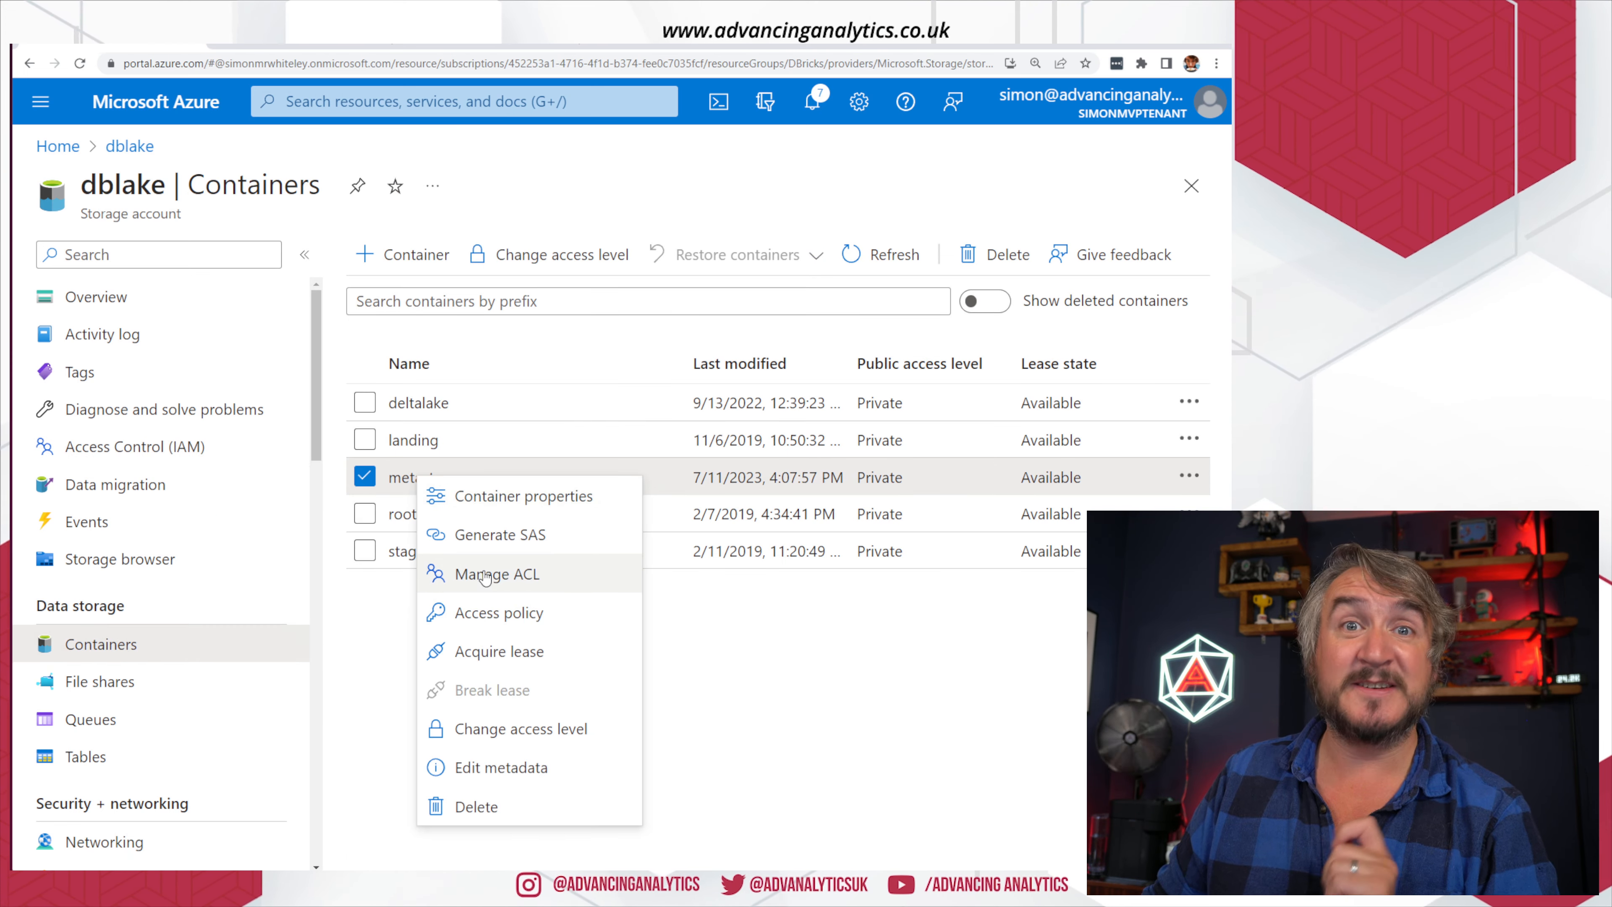
click(510, 575)
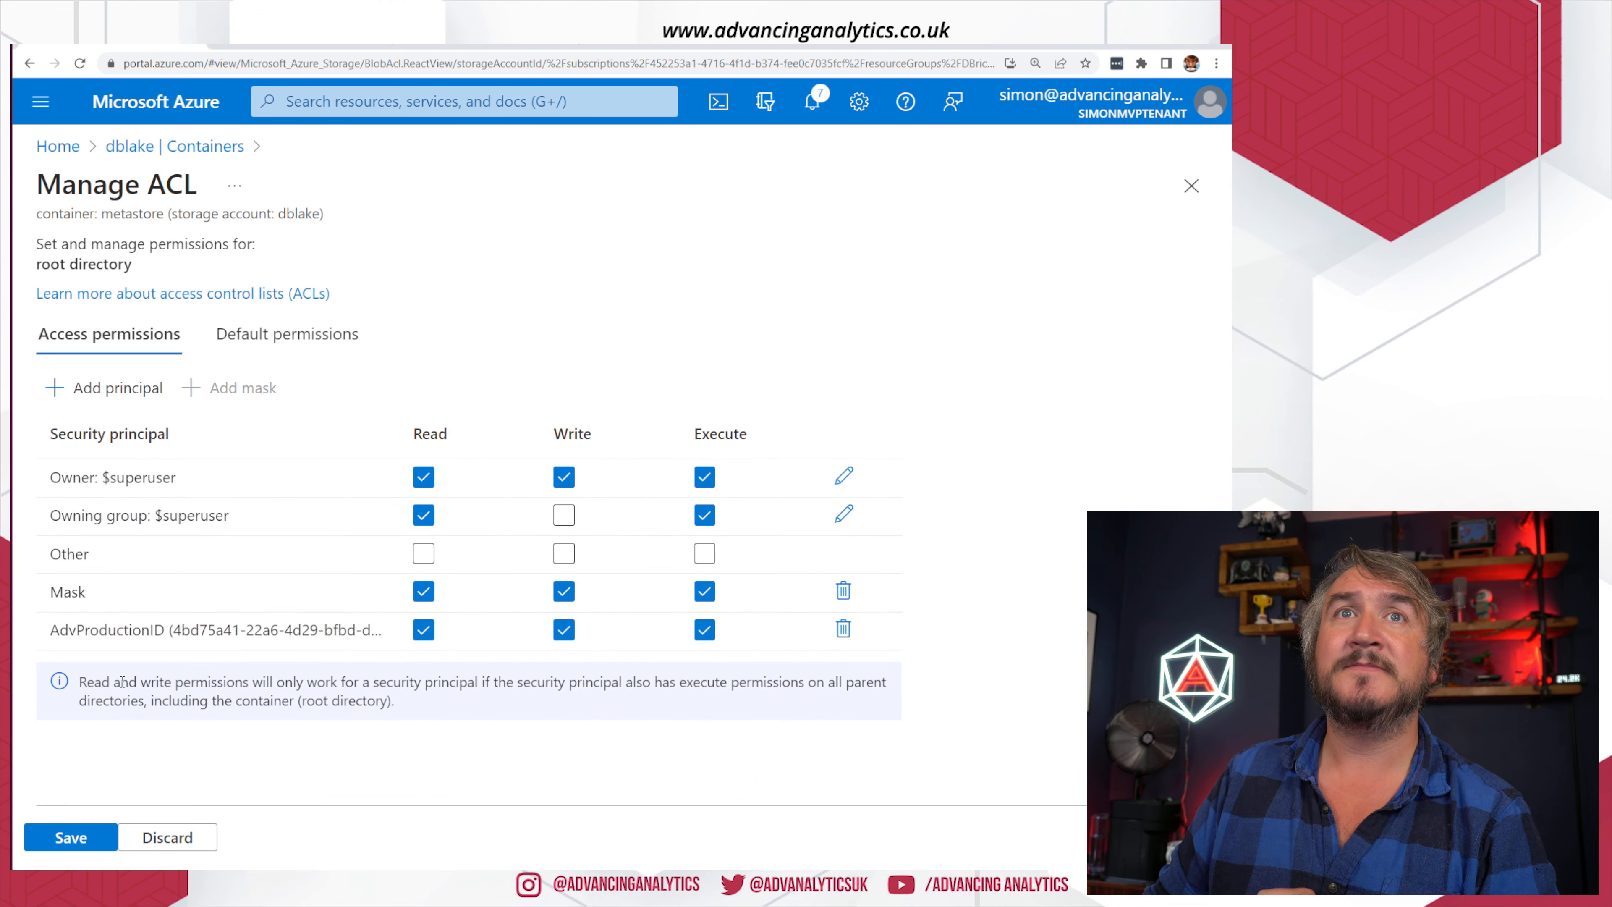
Add the enterprise application uksouthmetastoreid to the container's access permissions and grant it read, write and execute.
click(85, 393)
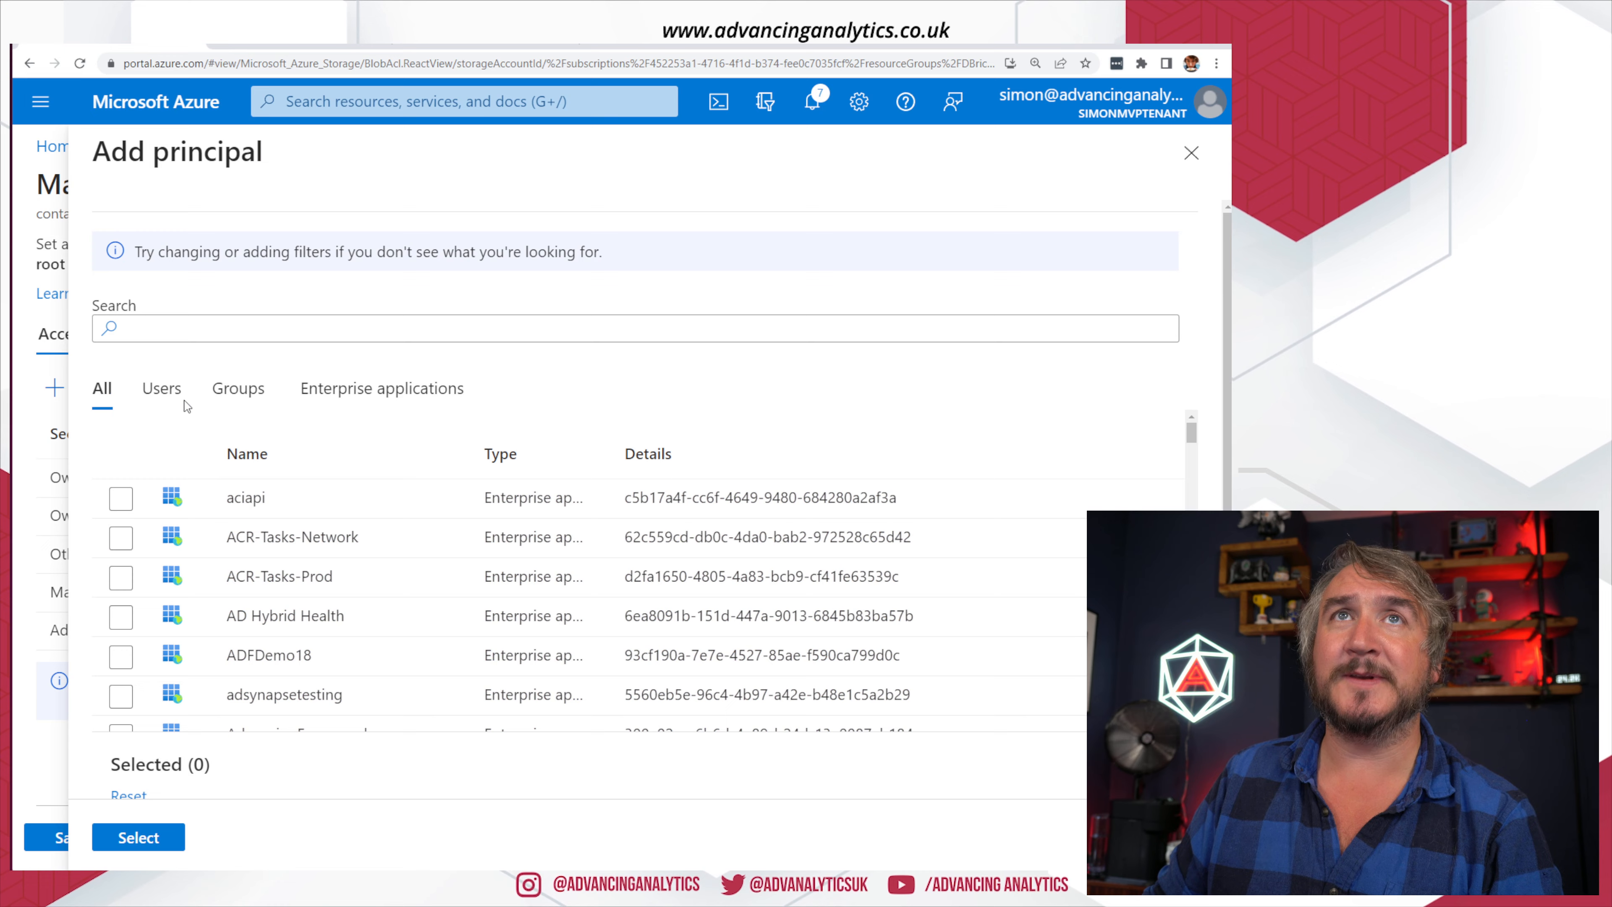
click(336, 388)
scroll(367, 648, down, 3)
scroll(367, 647, down, 10)
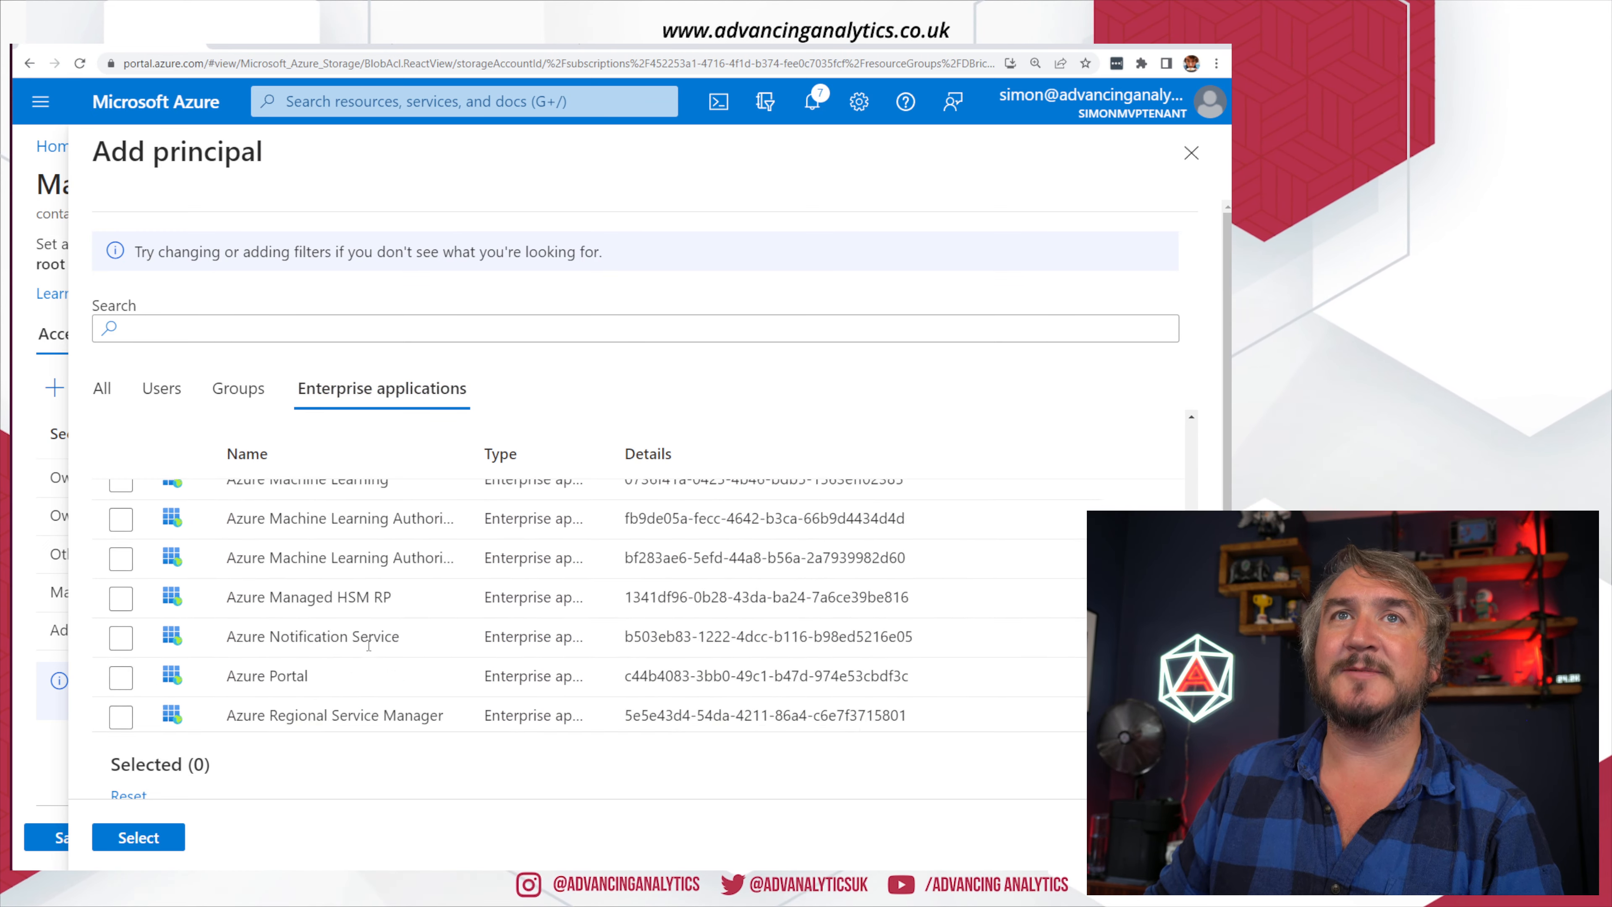
click(164, 321)
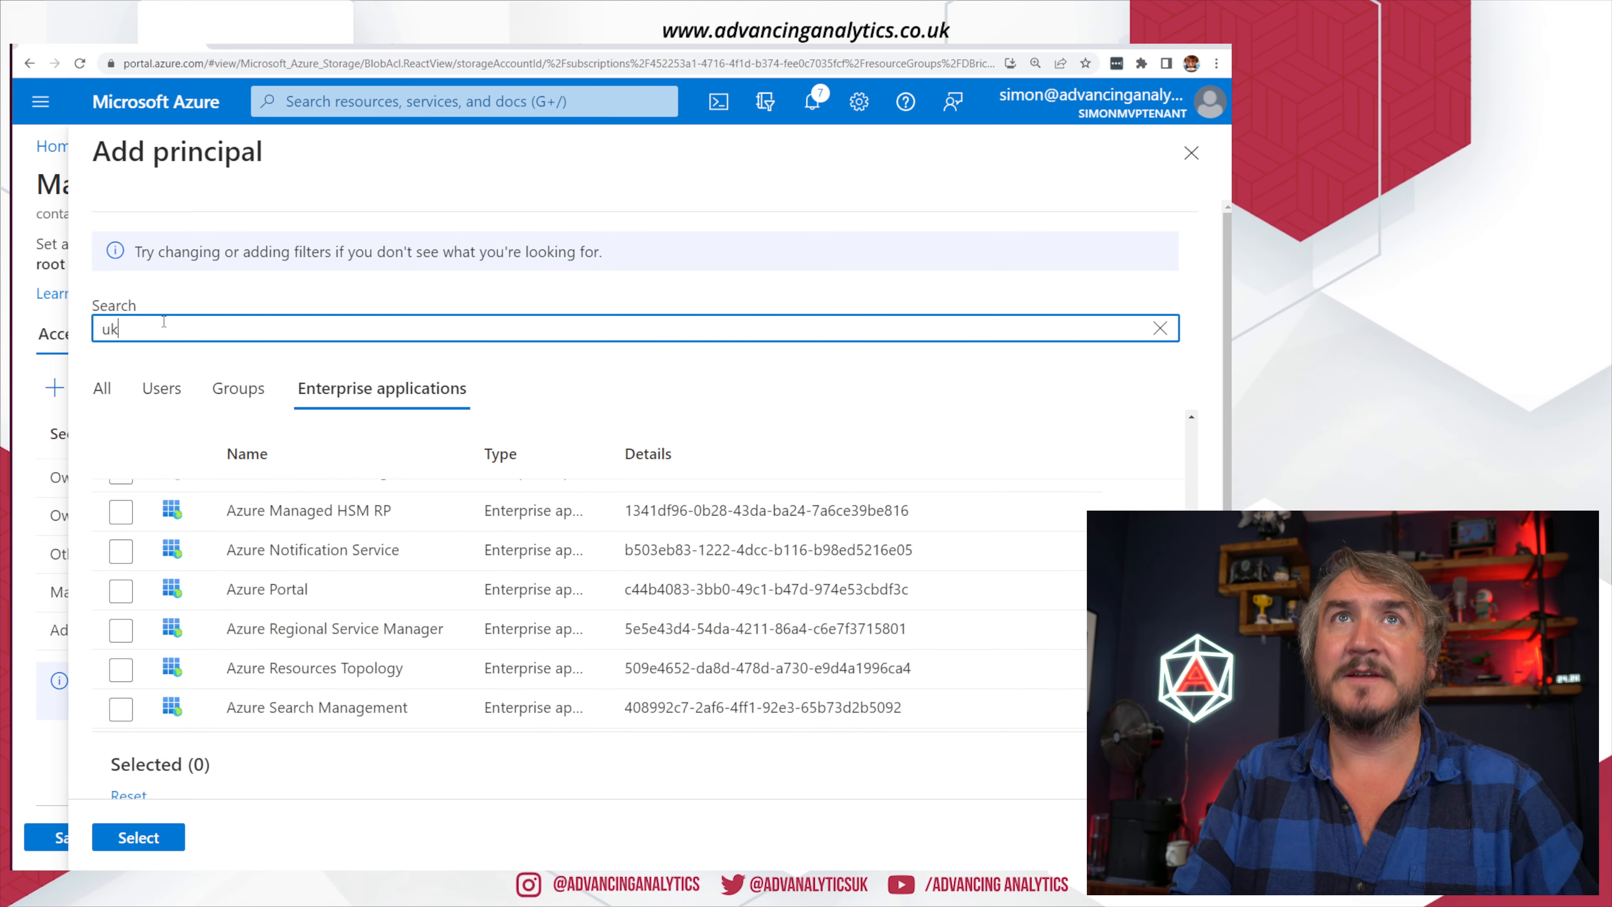
click(137, 506)
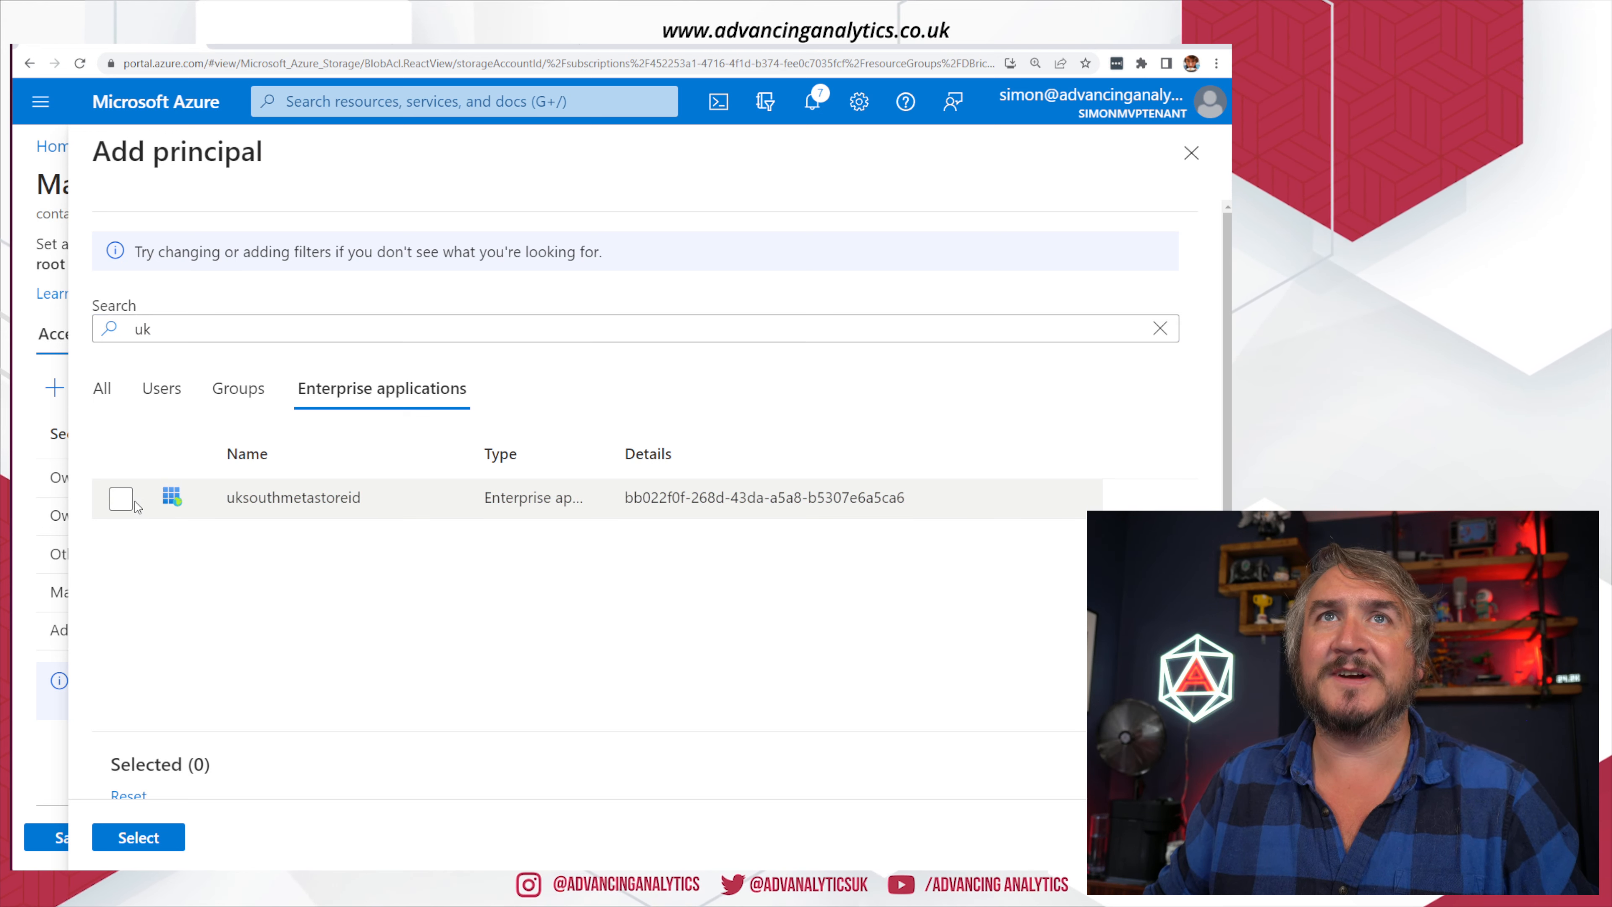
click(138, 837)
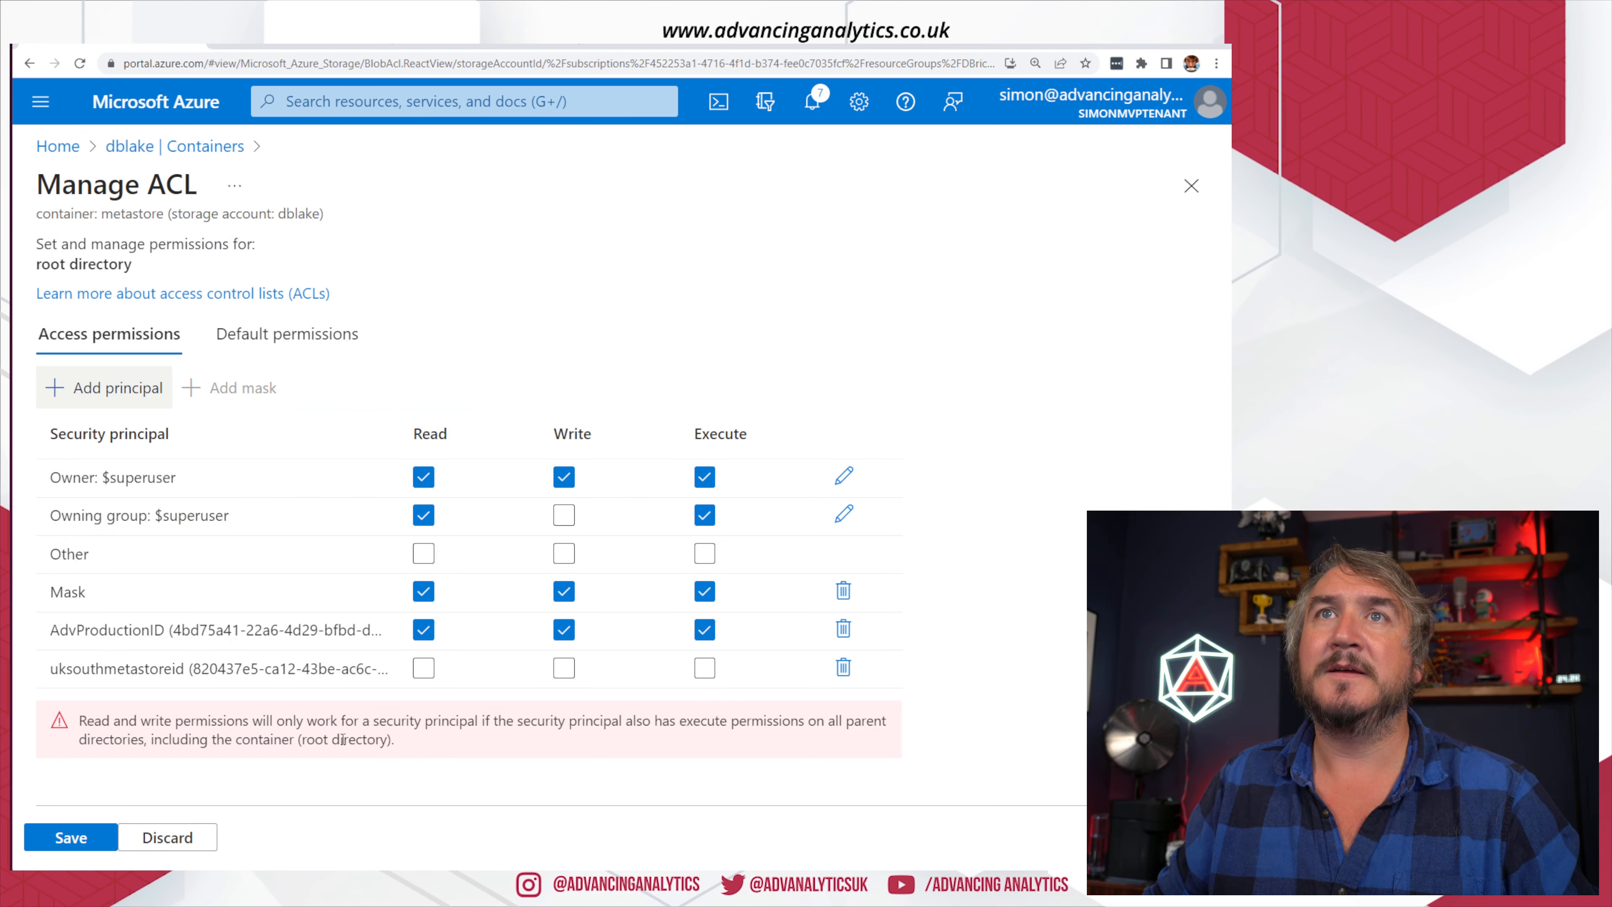
click(423, 668)
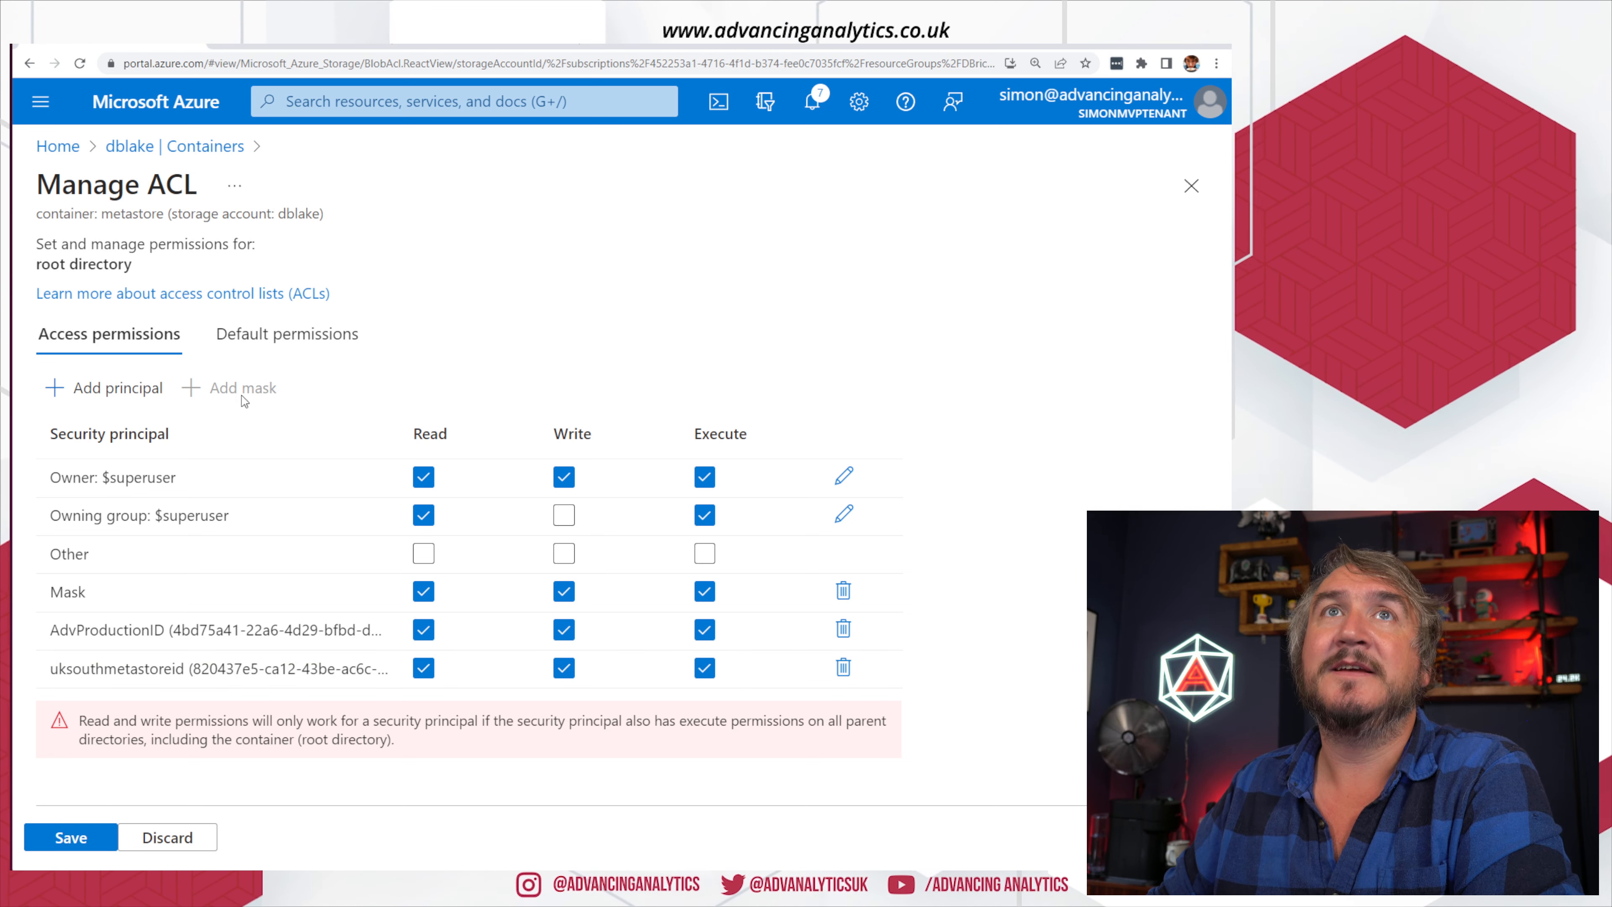
Add the enterprise application uksouthmetastoreid to the container's default permissions with read, write and execute rights.
click(270, 335)
click(71, 468)
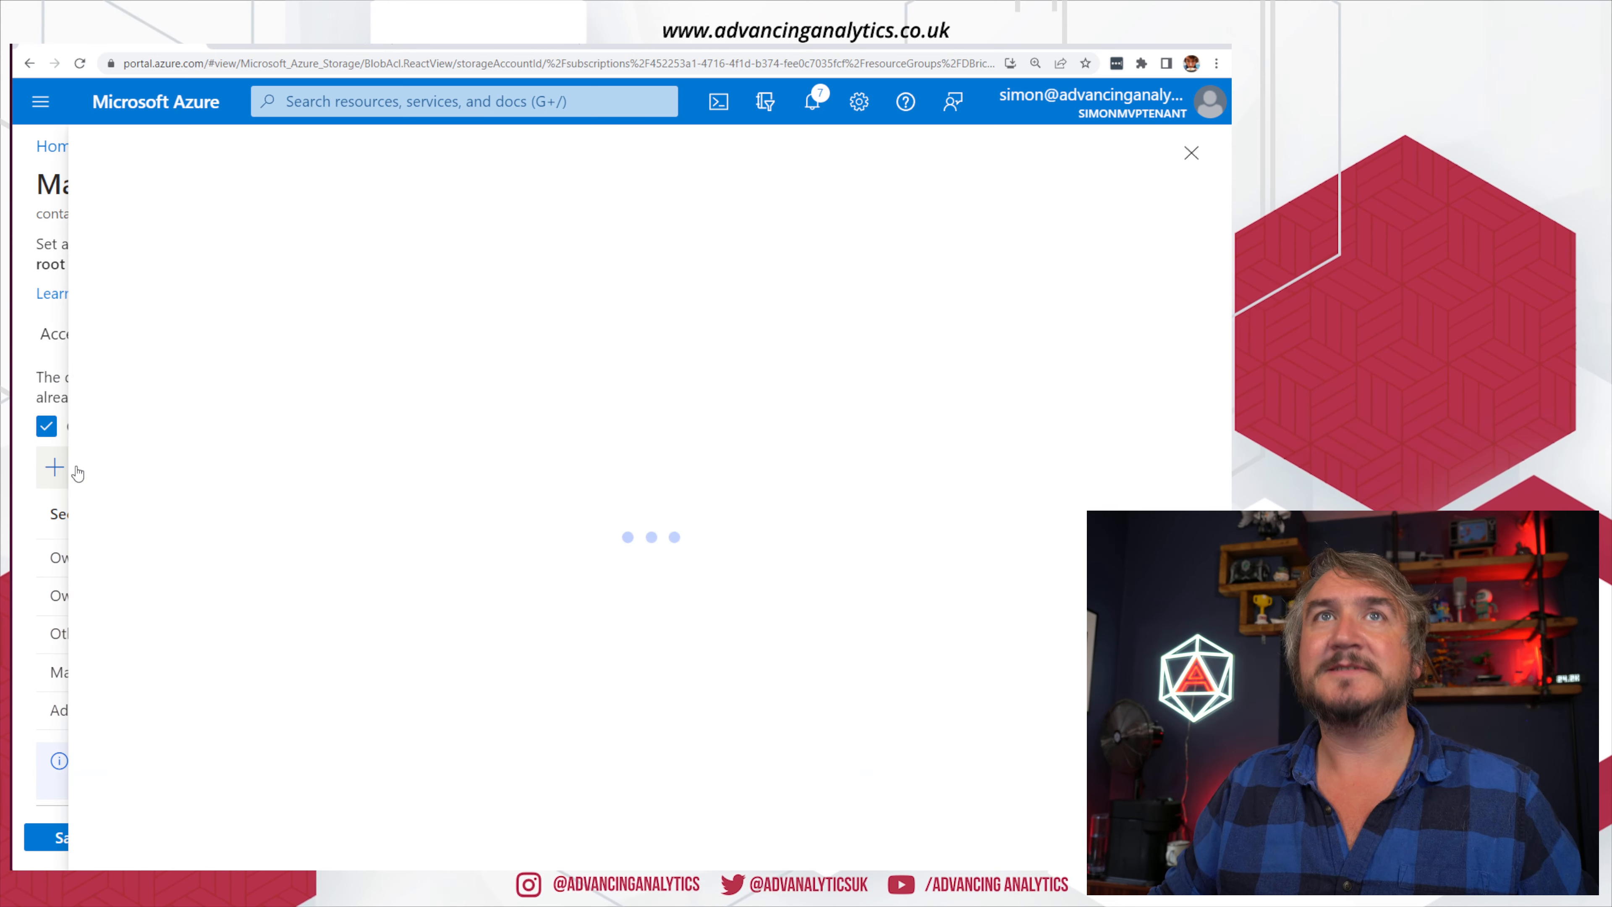
click(355, 389)
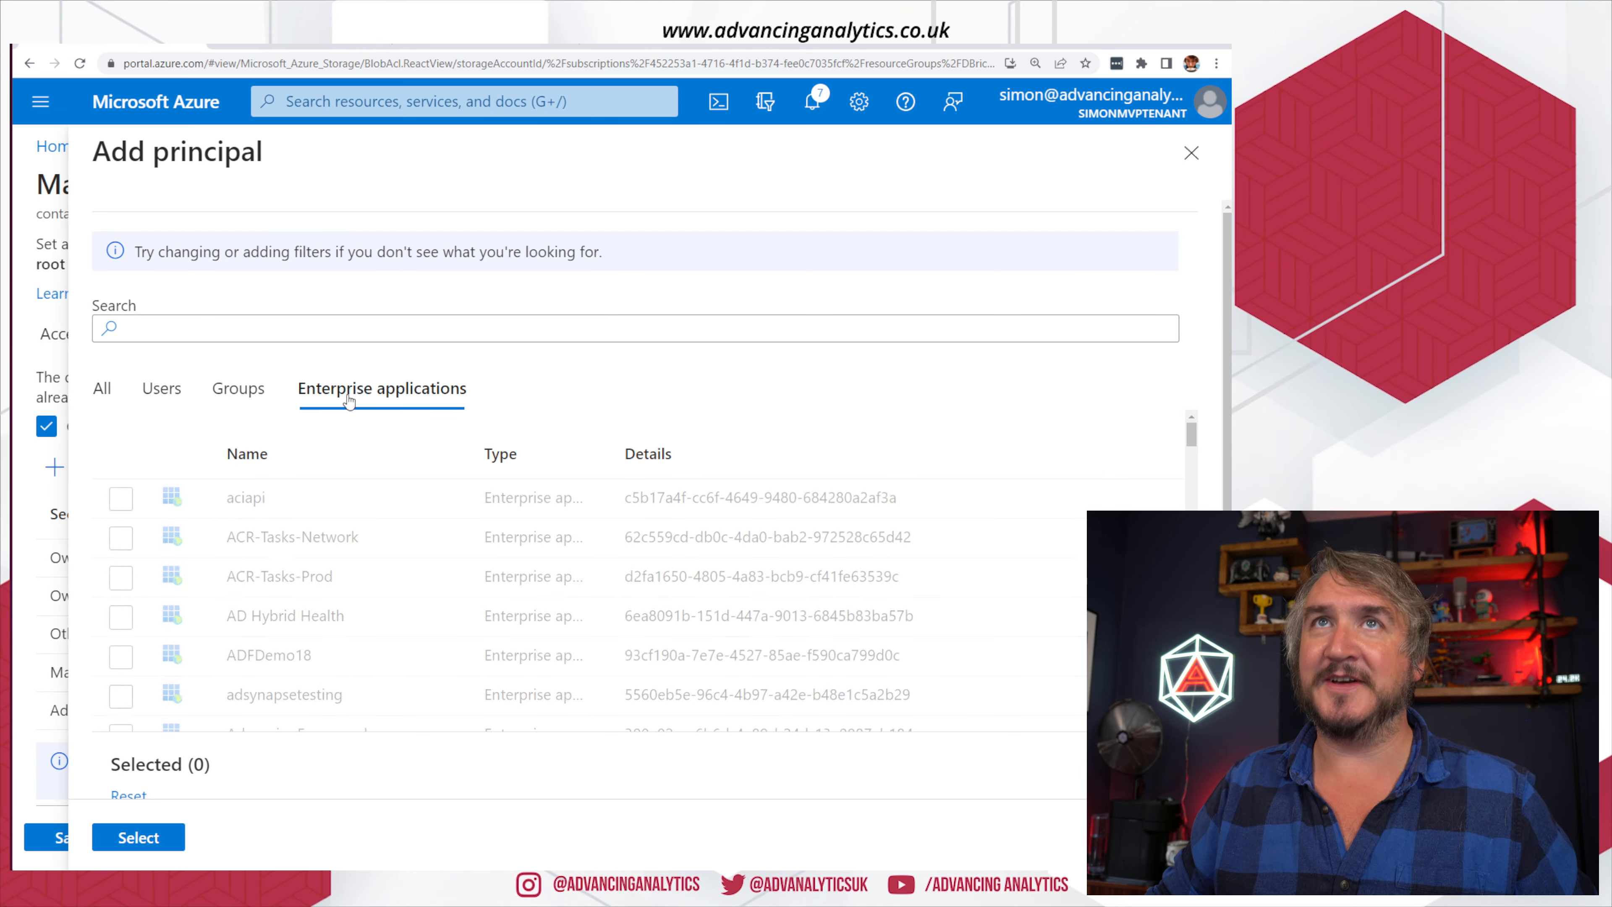
click(203, 326)
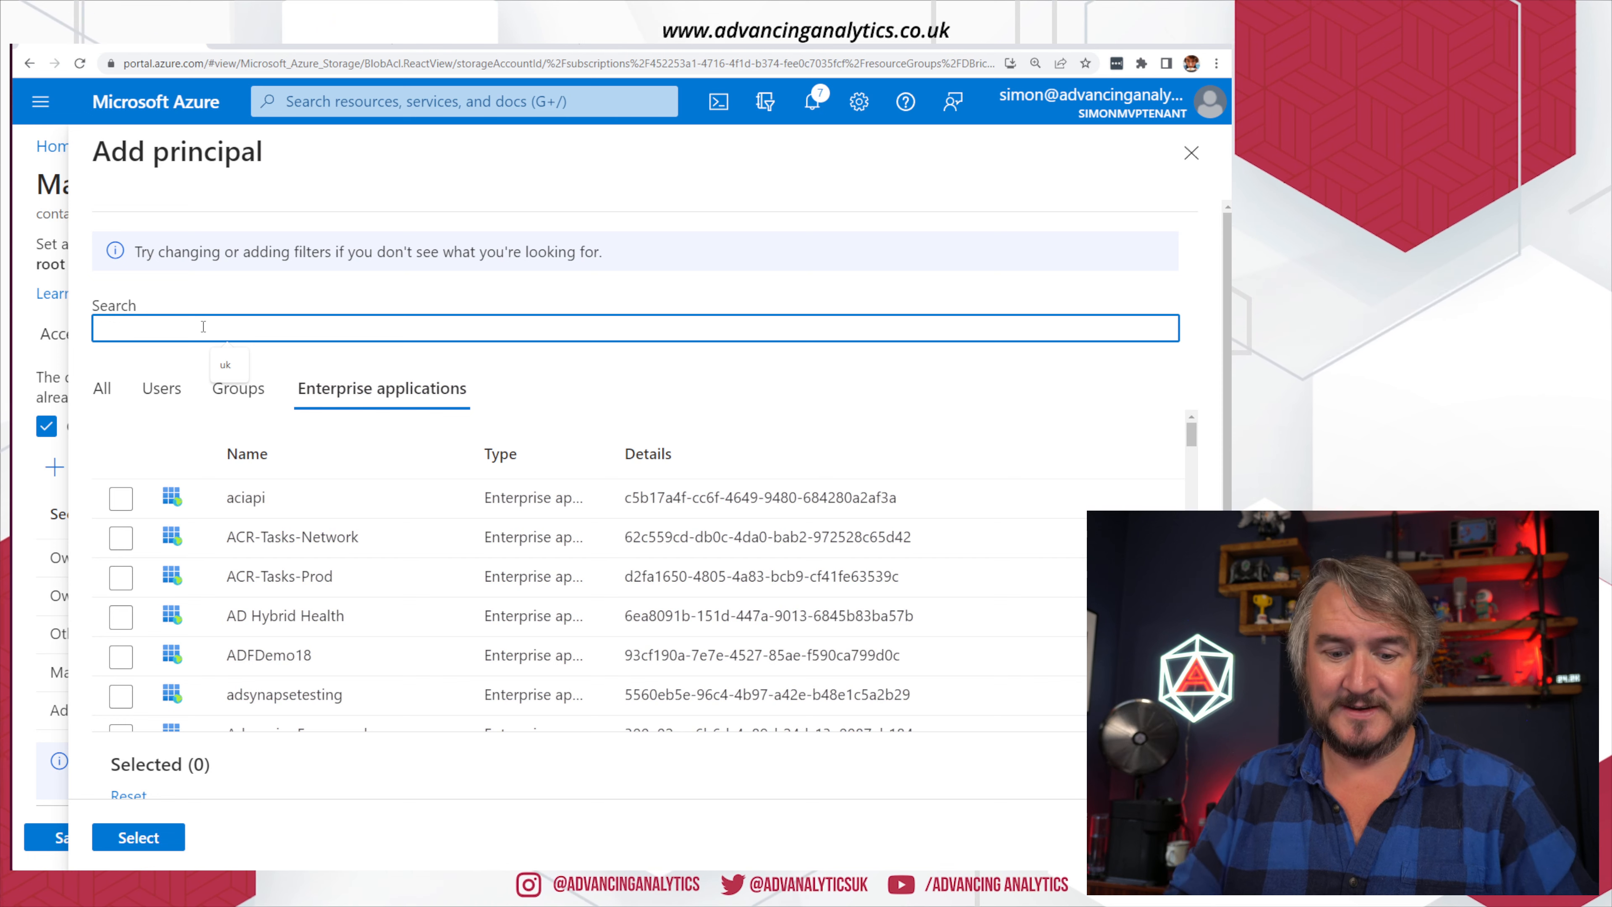
click(120, 498)
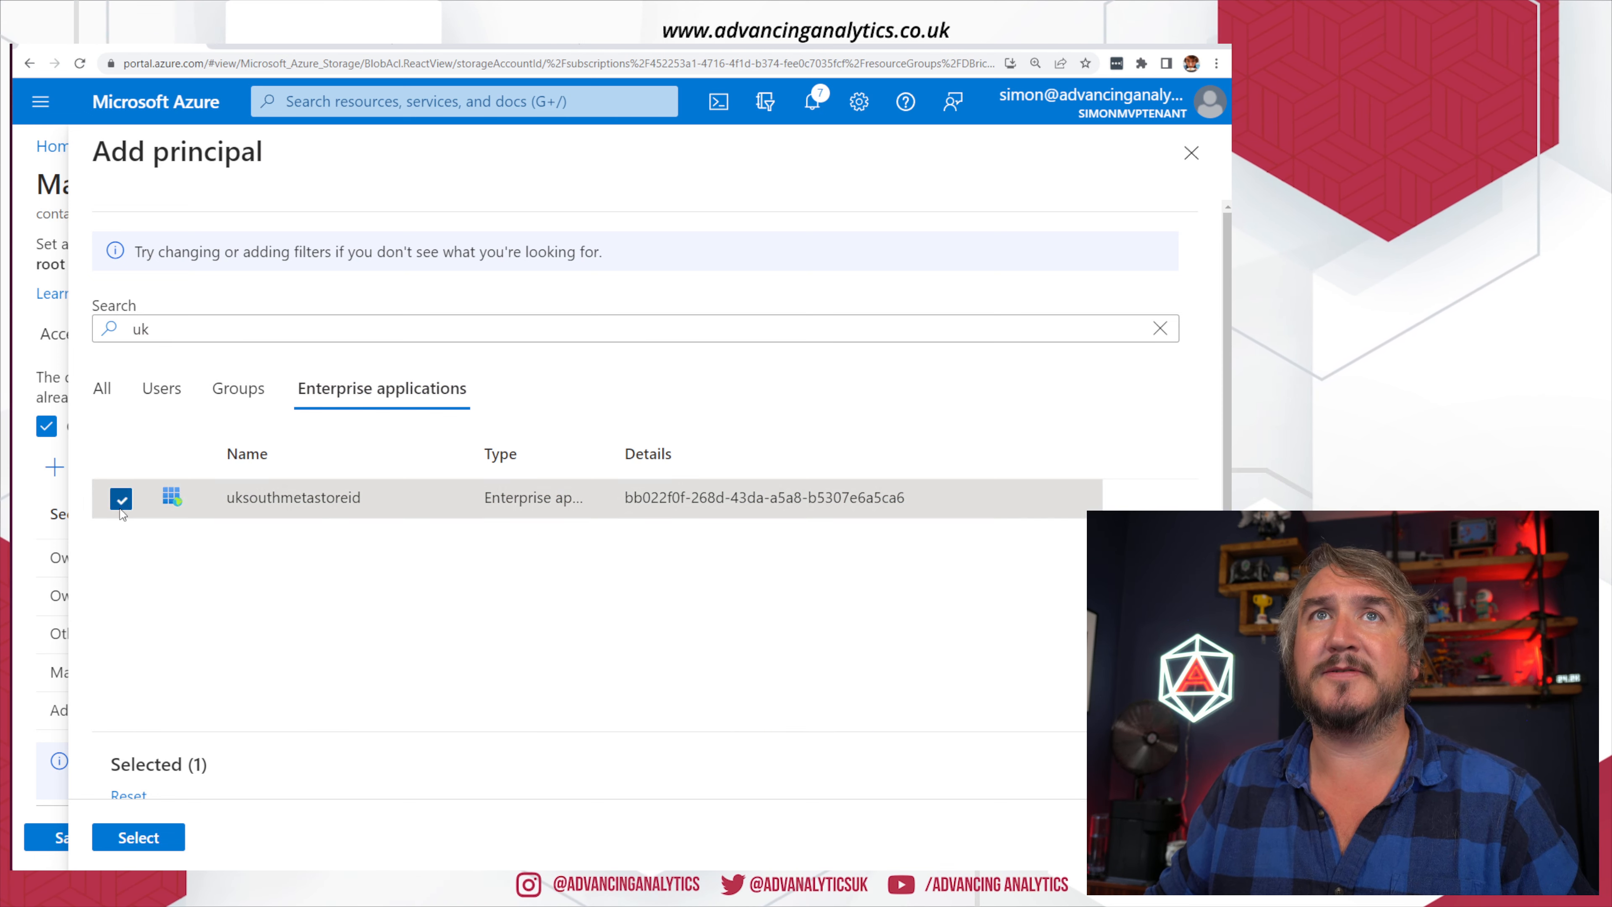
click(138, 837)
click(423, 748)
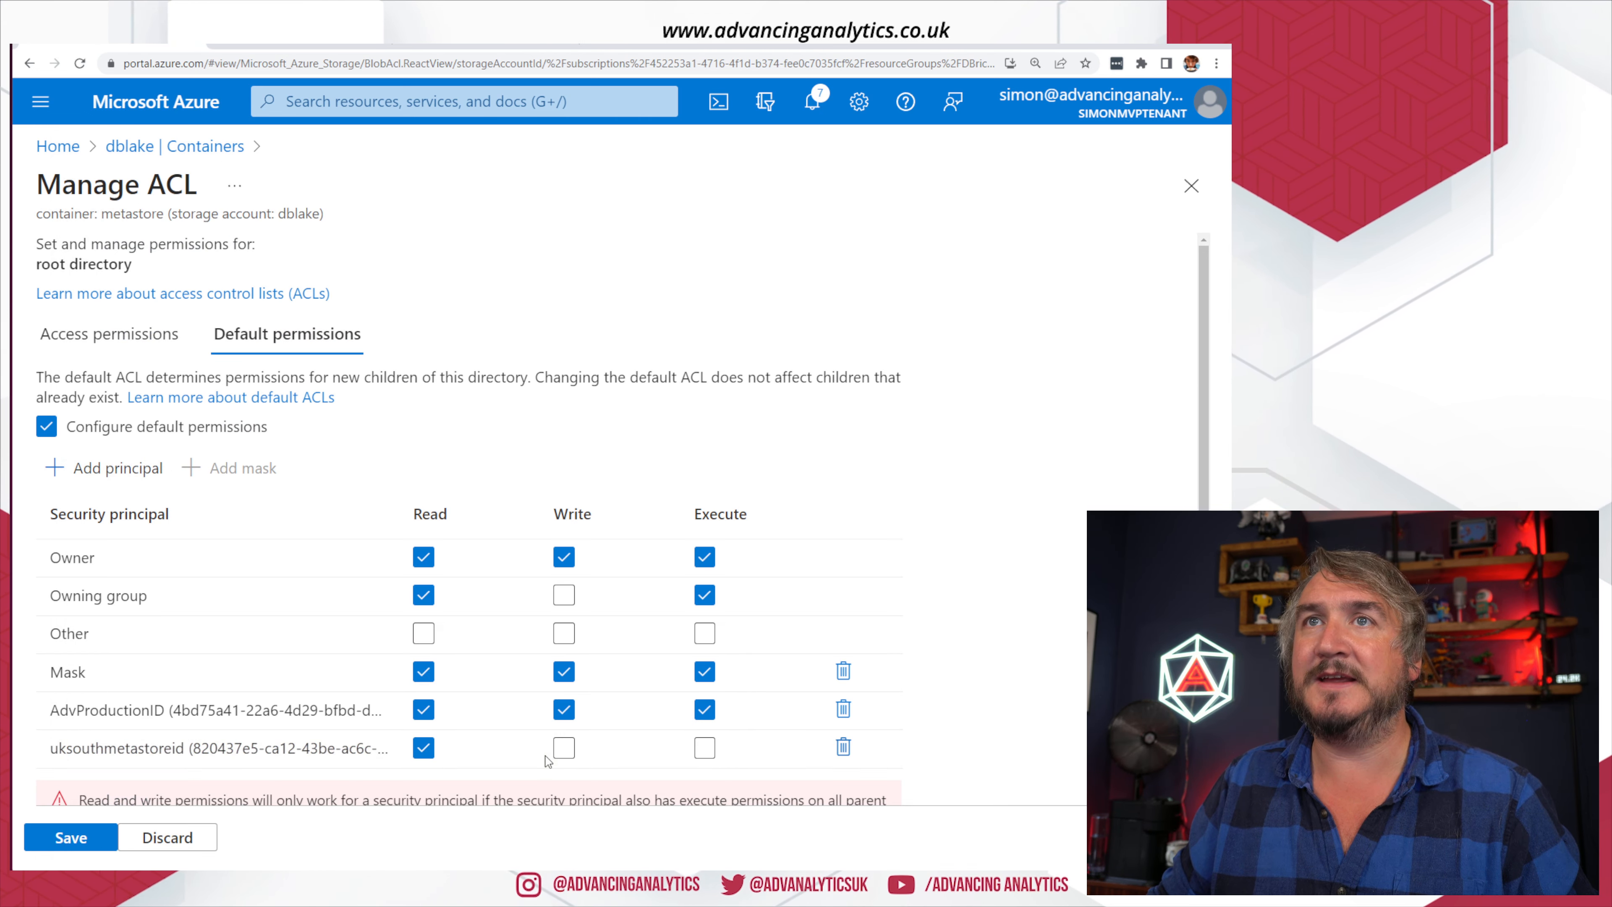
click(564, 747)
click(704, 748)
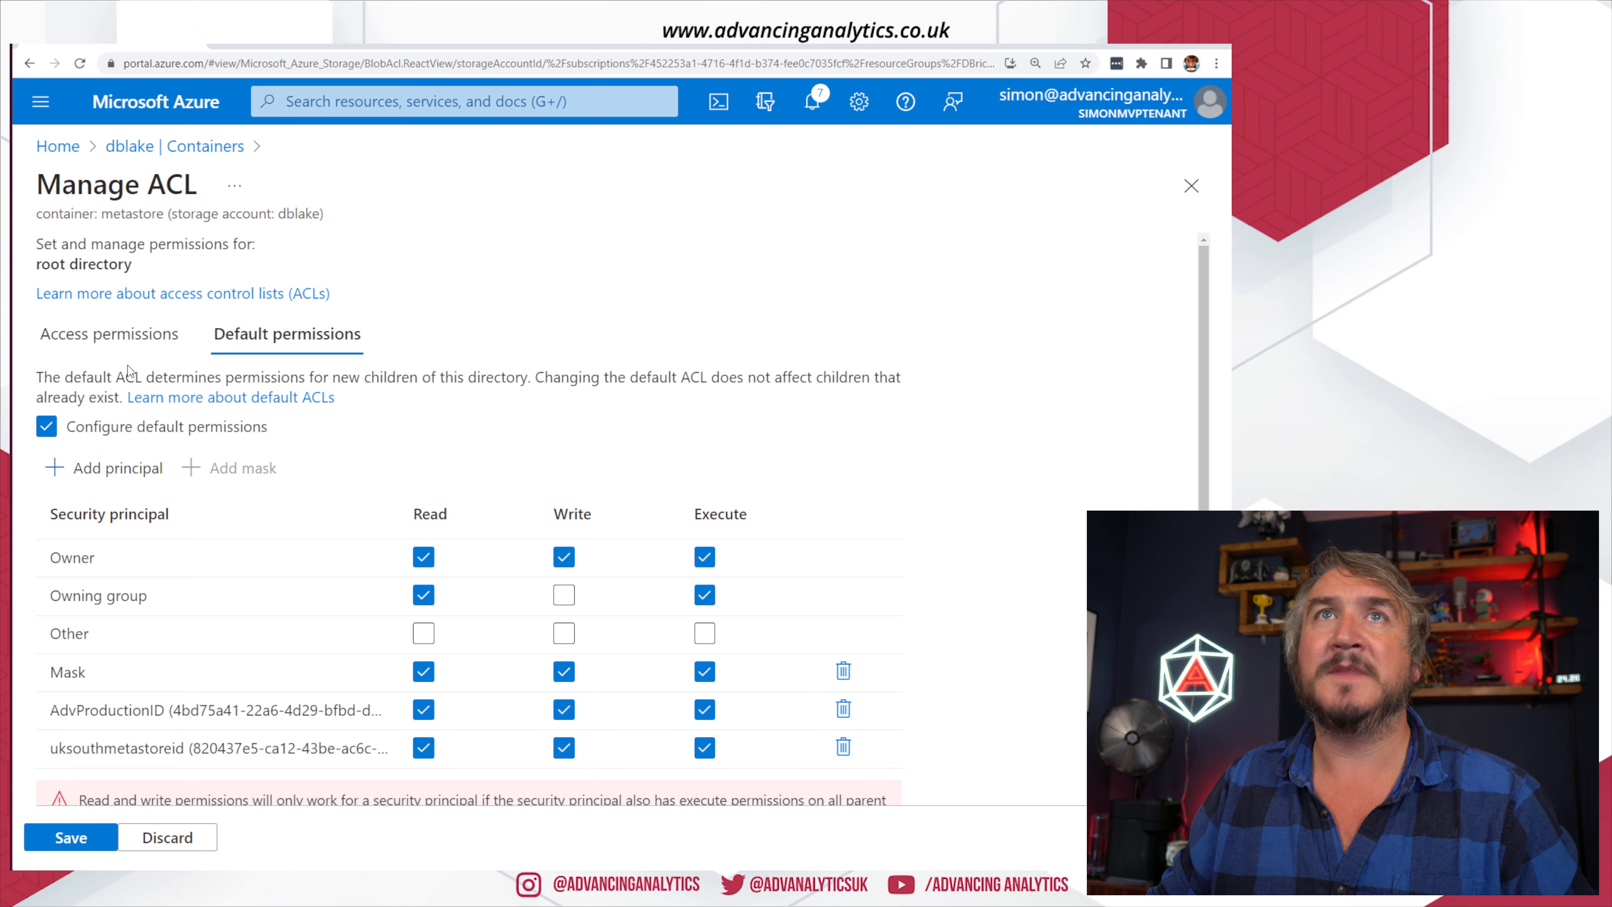
Review the metastore container's access and default permissions, and save the ACL changes.
click(109, 335)
click(230, 334)
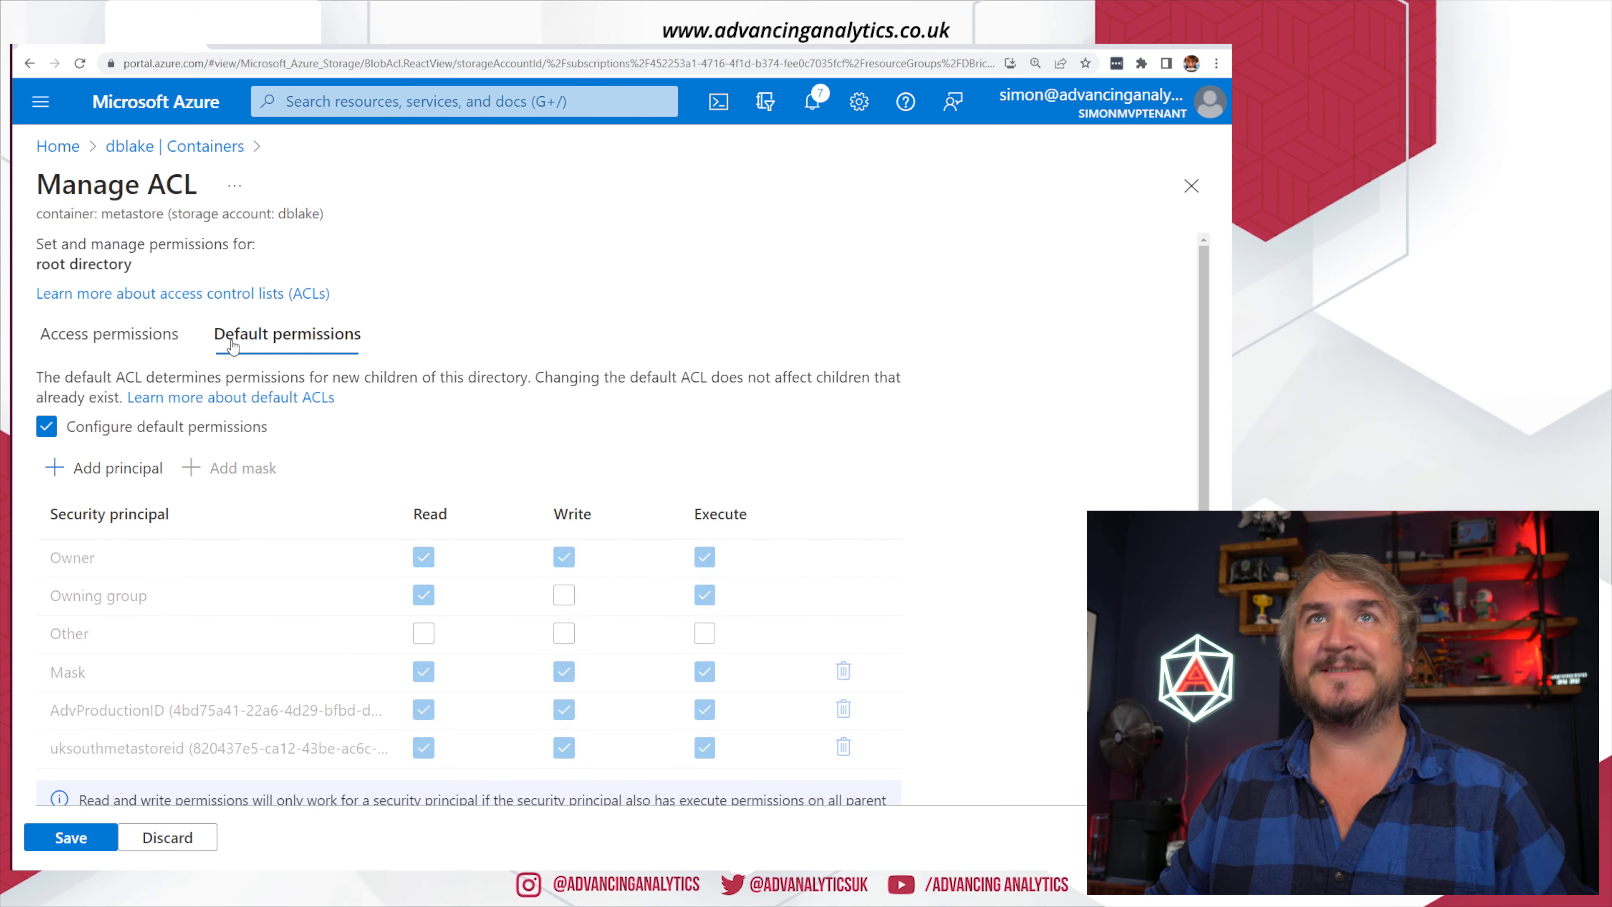
scroll(110, 718, down, 1)
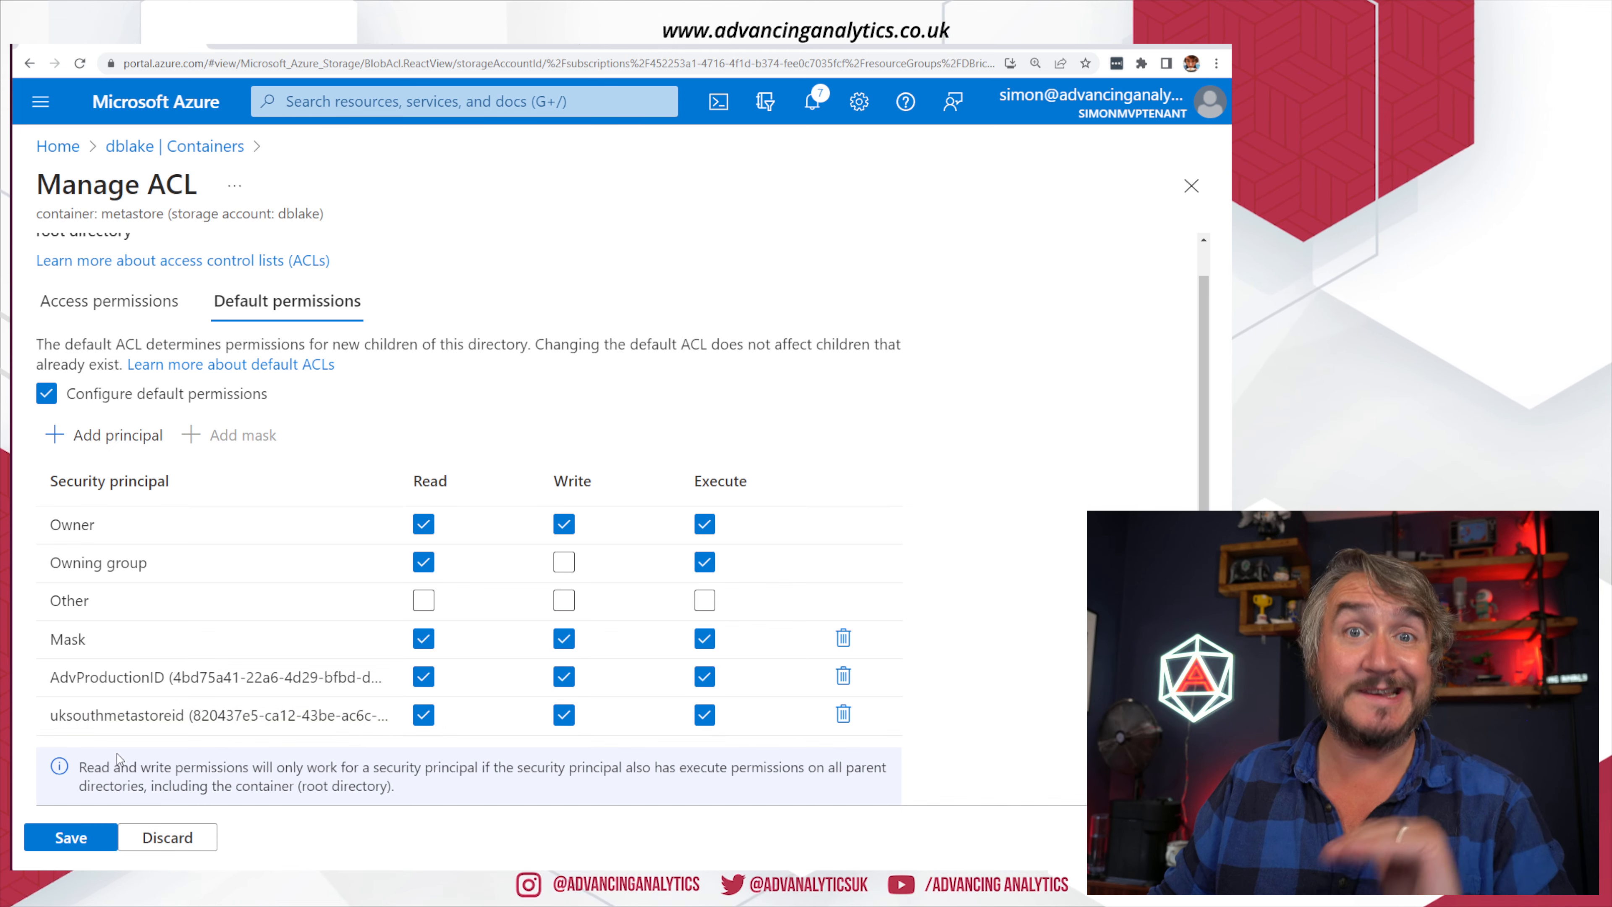
click(70, 839)
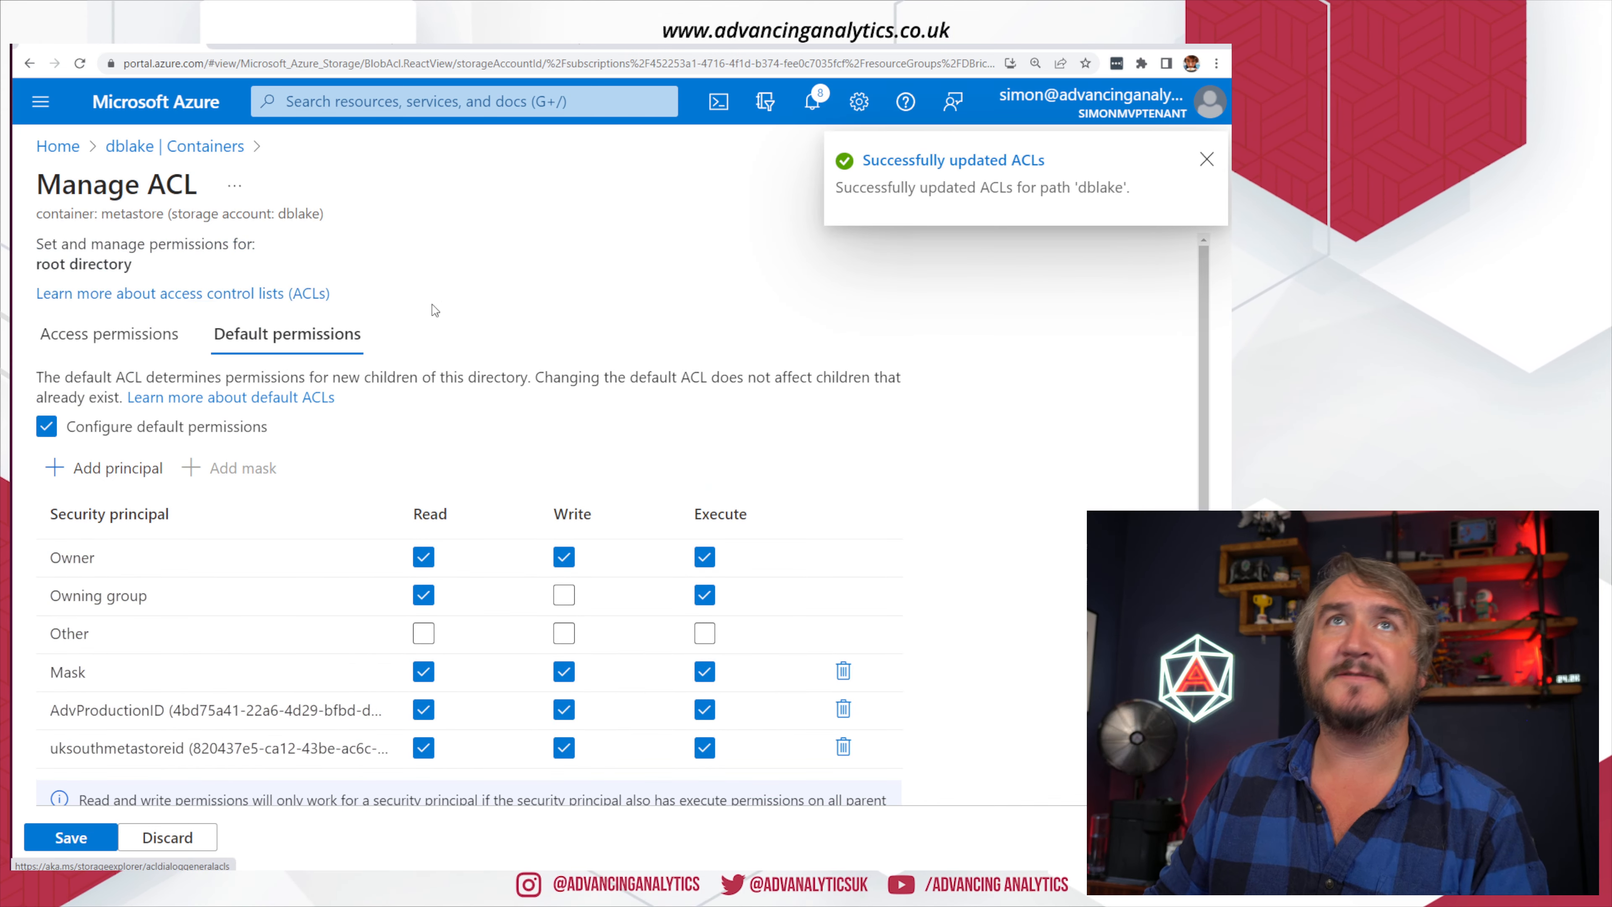
Return to the Azure portal home page and reopen the dblake storage account's overview.
click(186, 152)
click(76, 150)
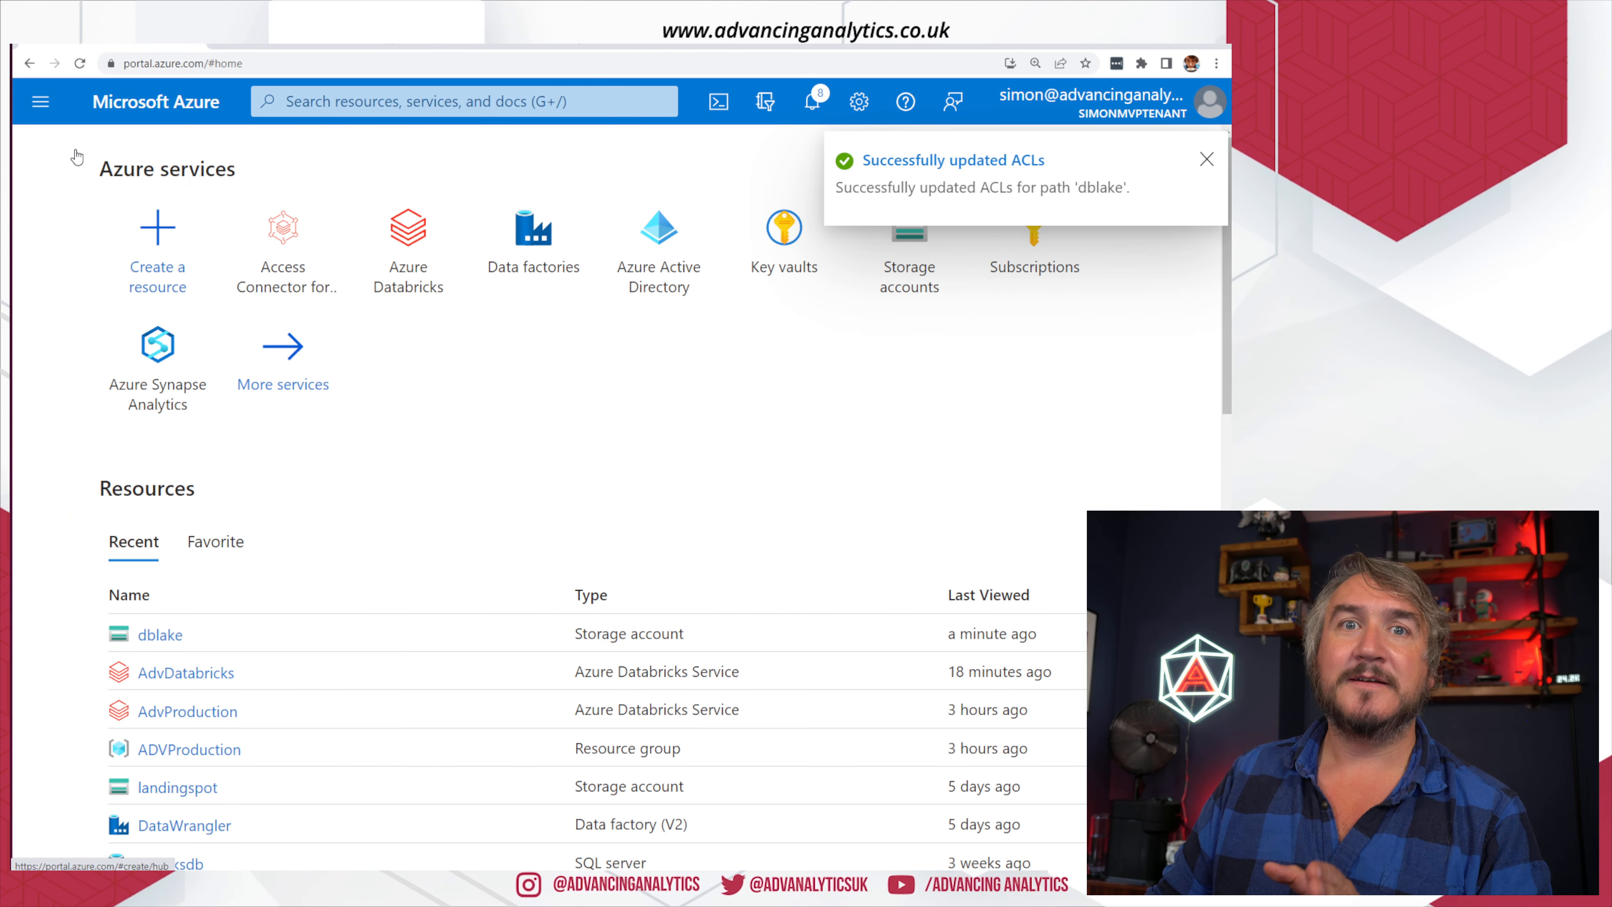
click(160, 634)
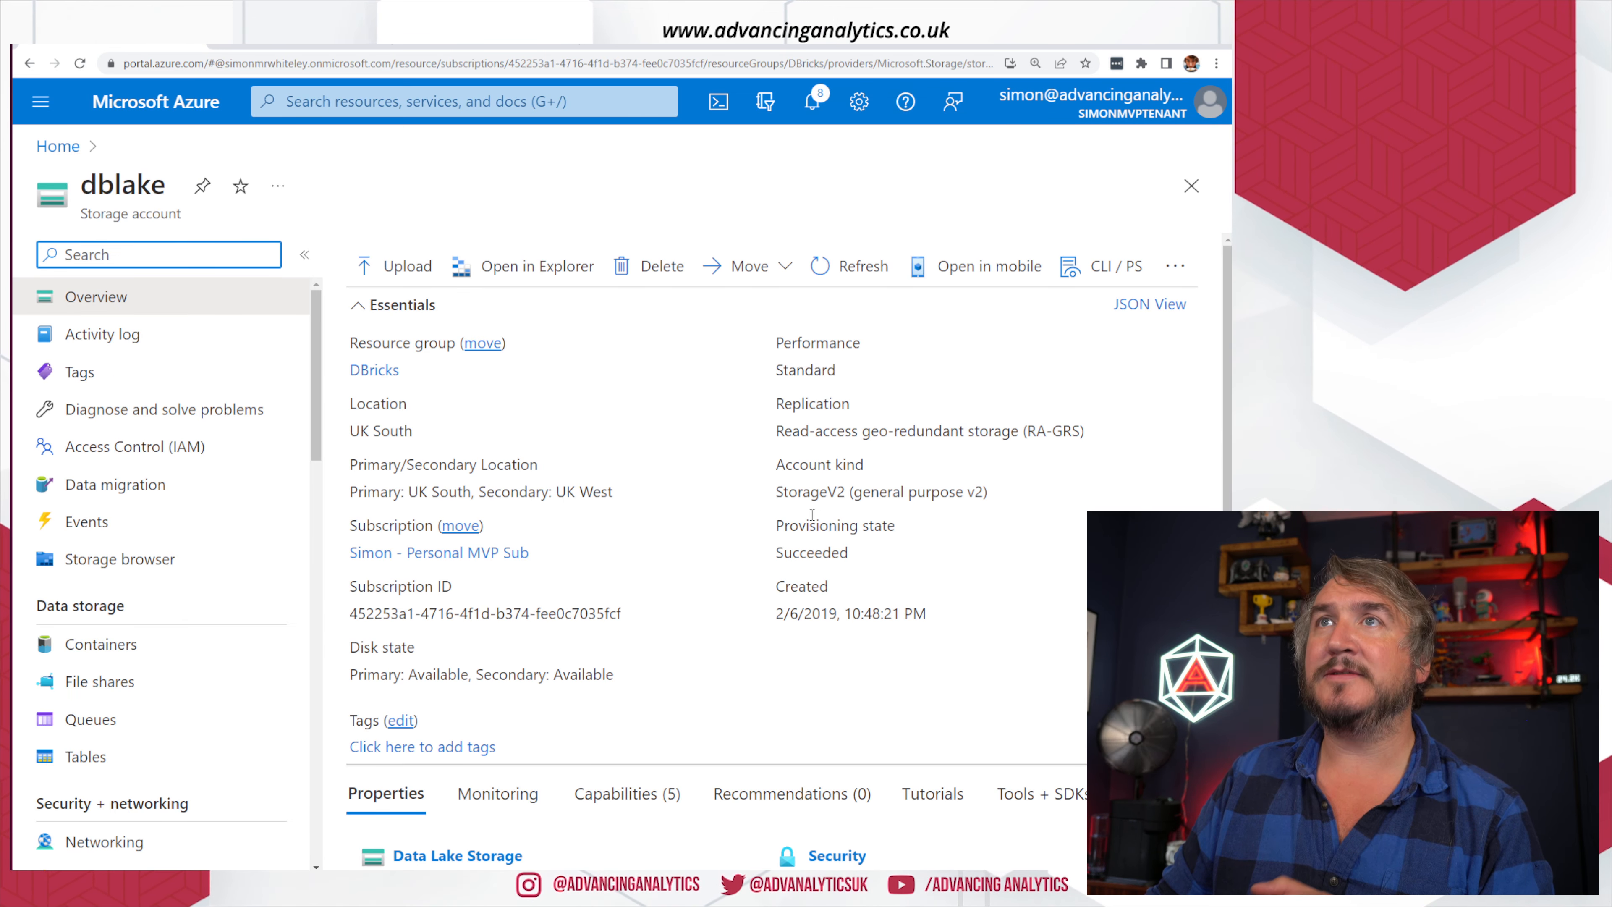
Open the metastore container in the dblake storage account to inspect its contents.
click(98, 644)
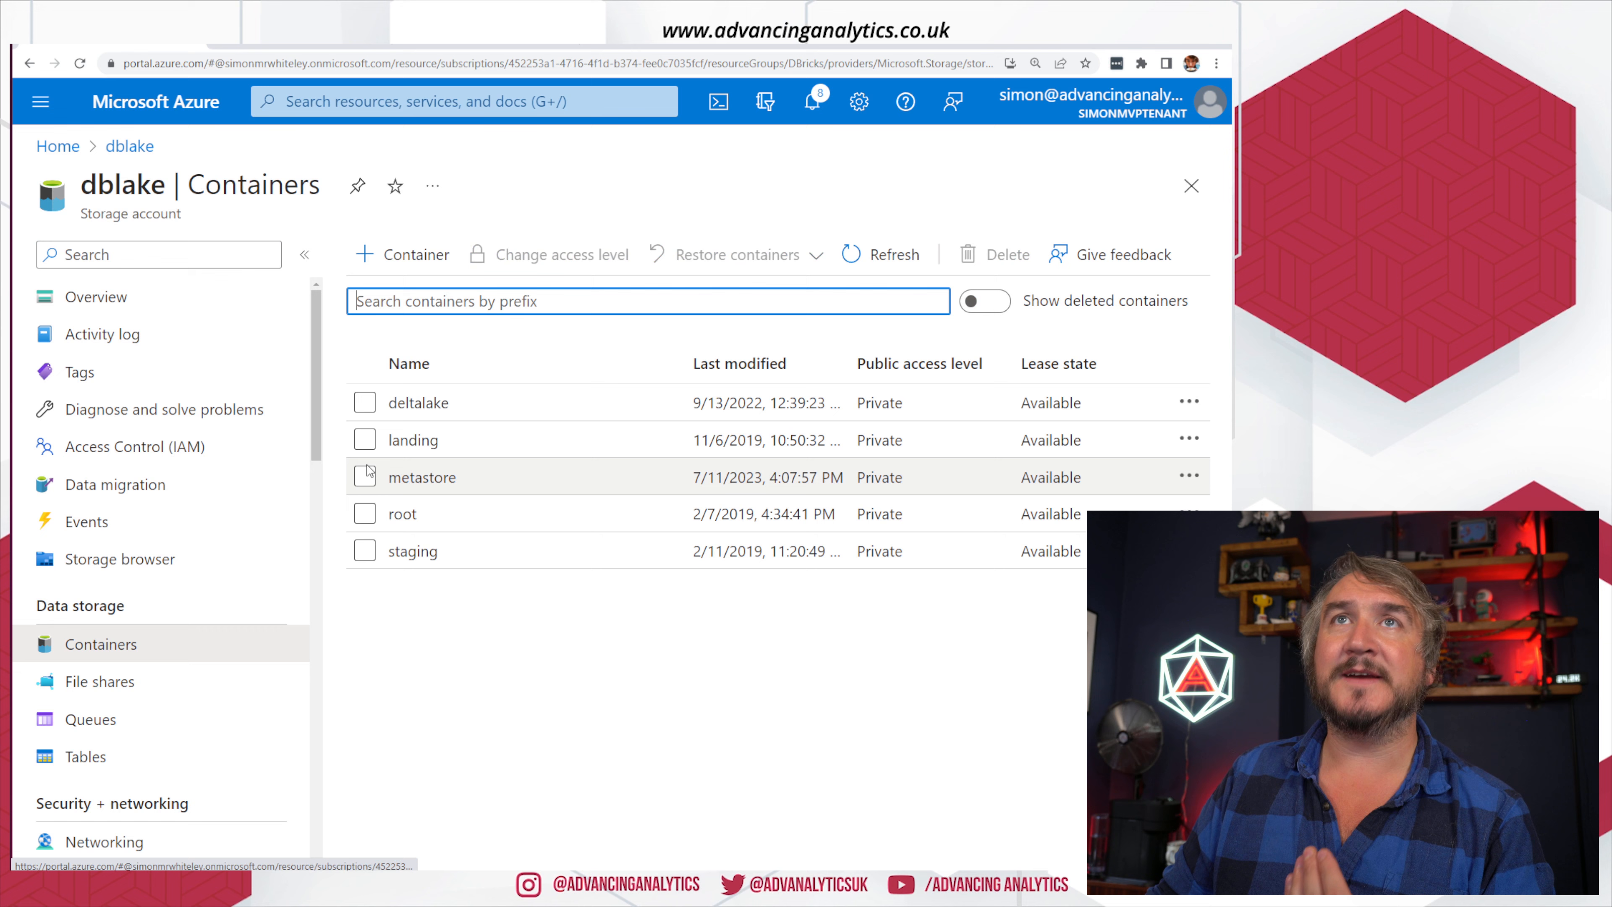
click(412, 476)
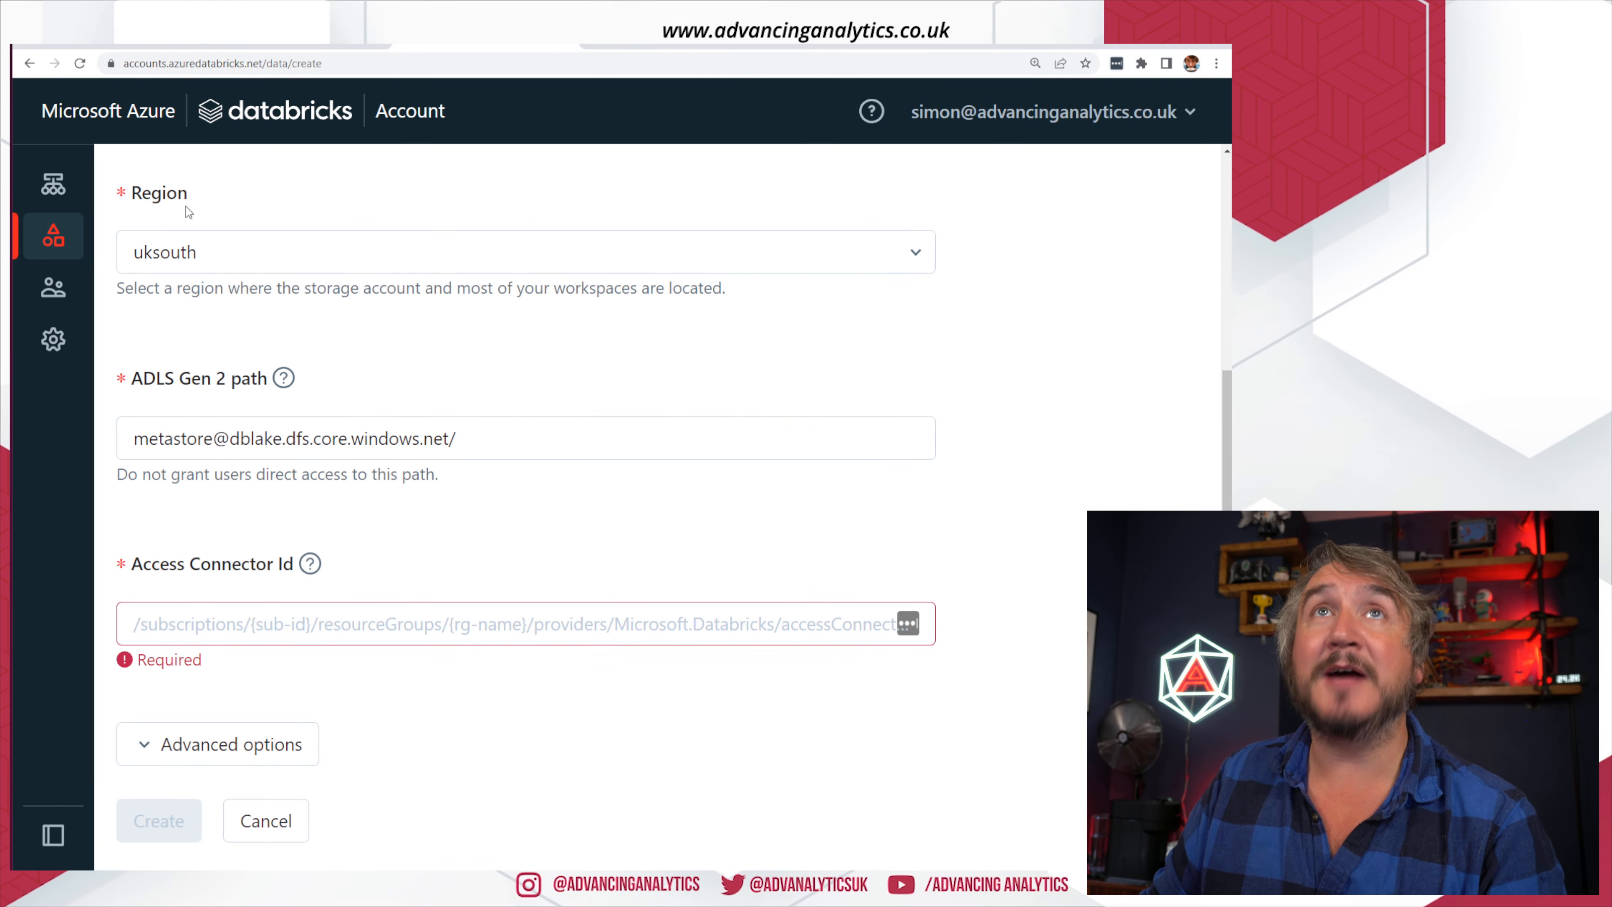
Return to the Azure portal, open the uksouthmetastoreid access connector and copy its resource ID.
click(106, 46)
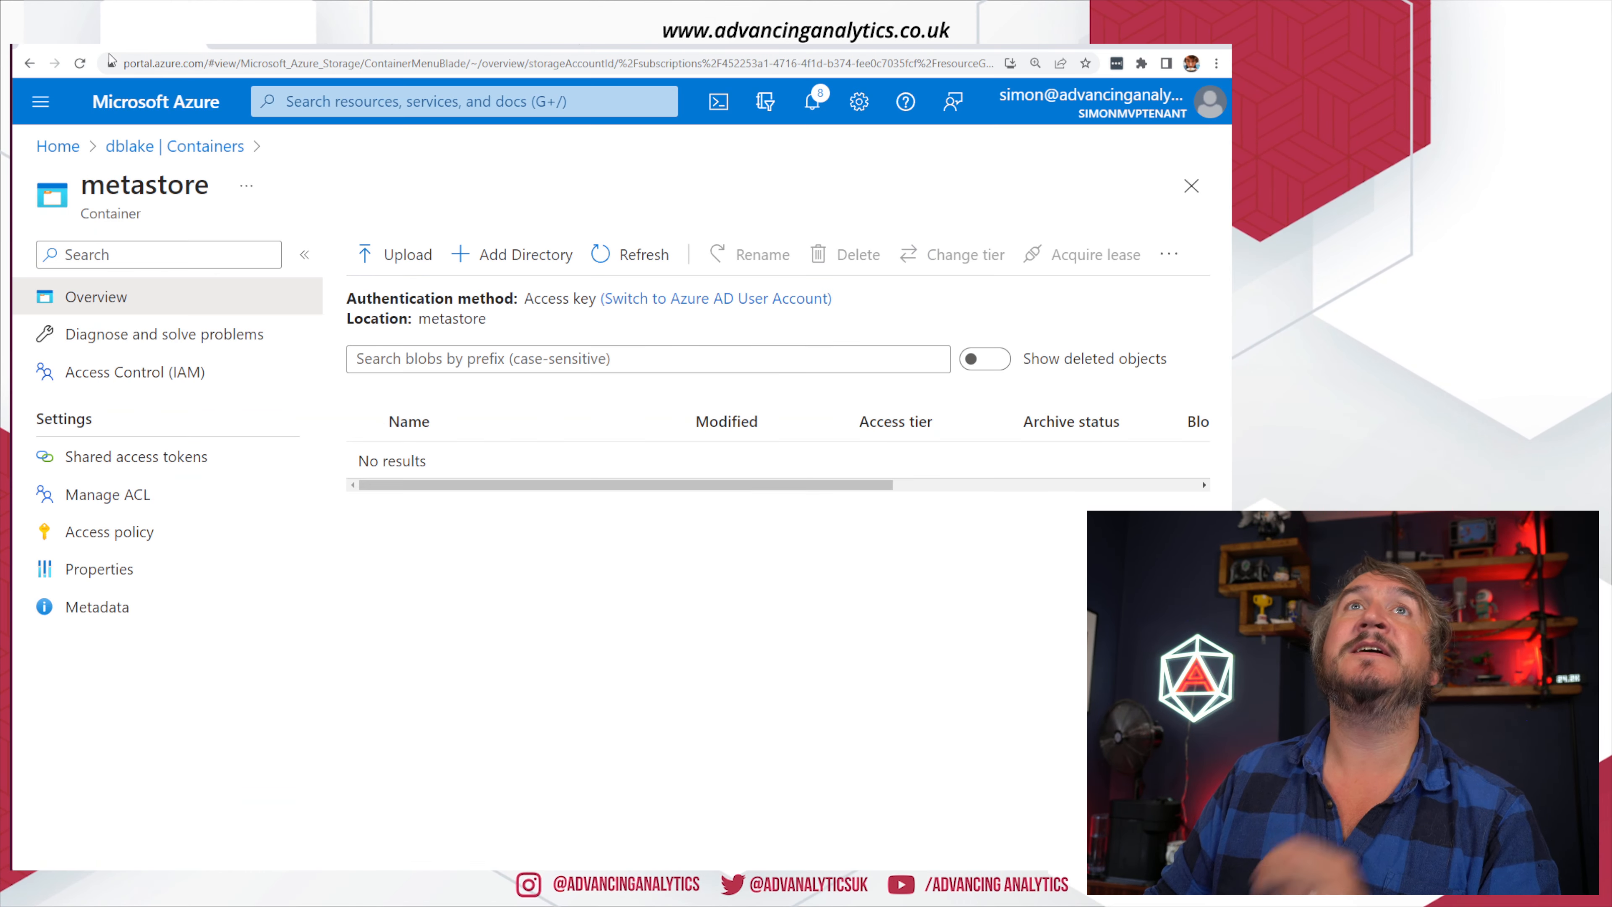
click(57, 147)
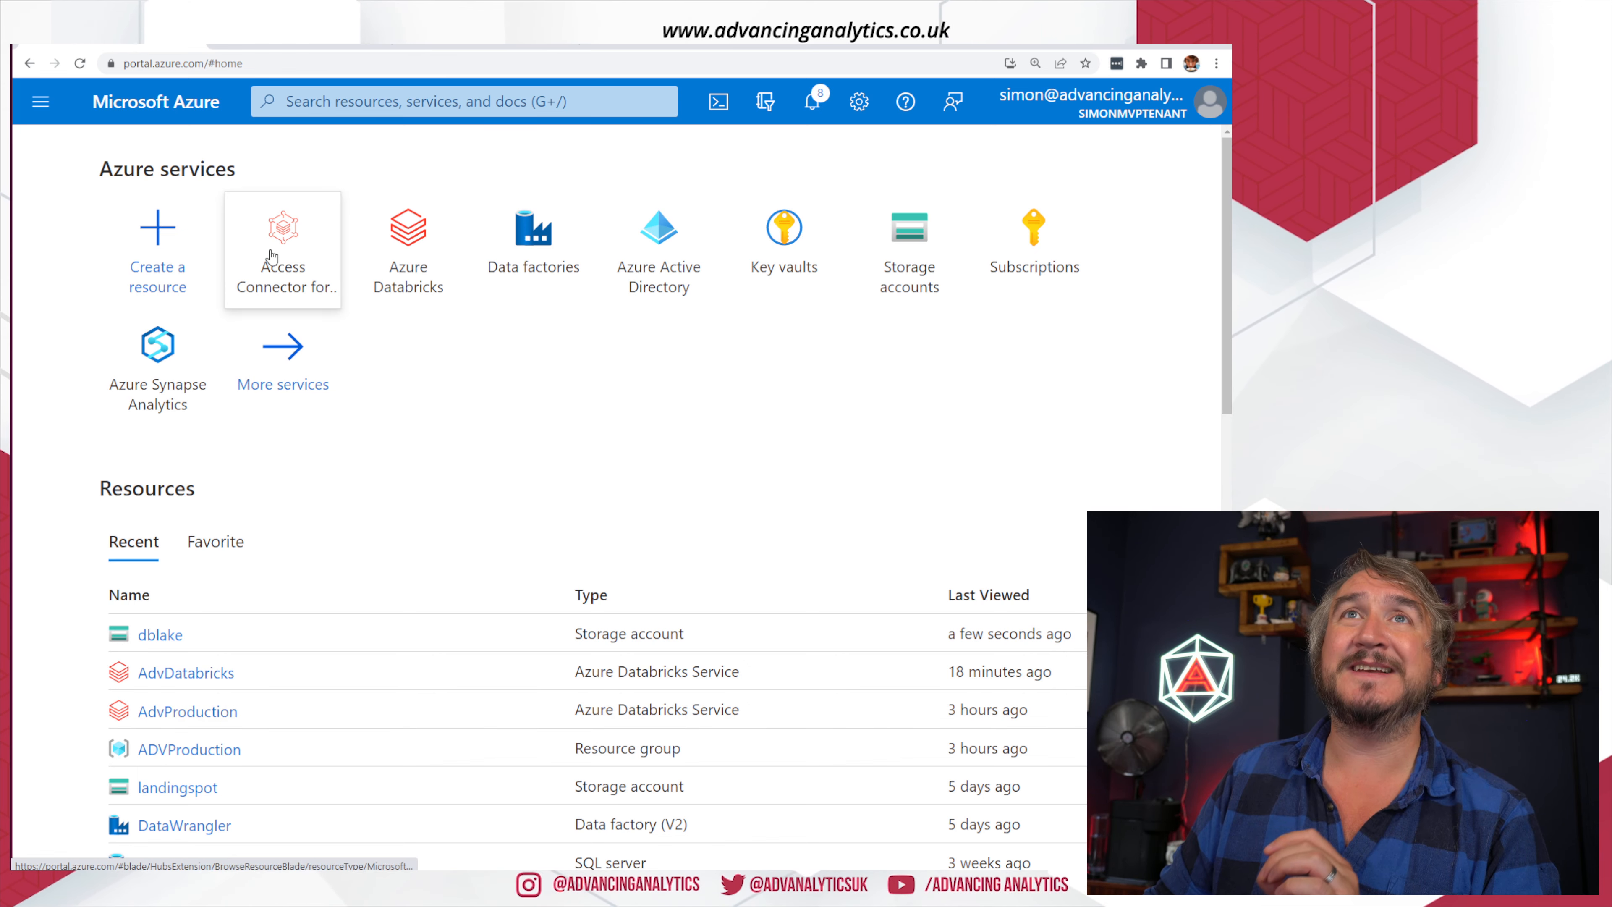
click(283, 241)
click(155, 441)
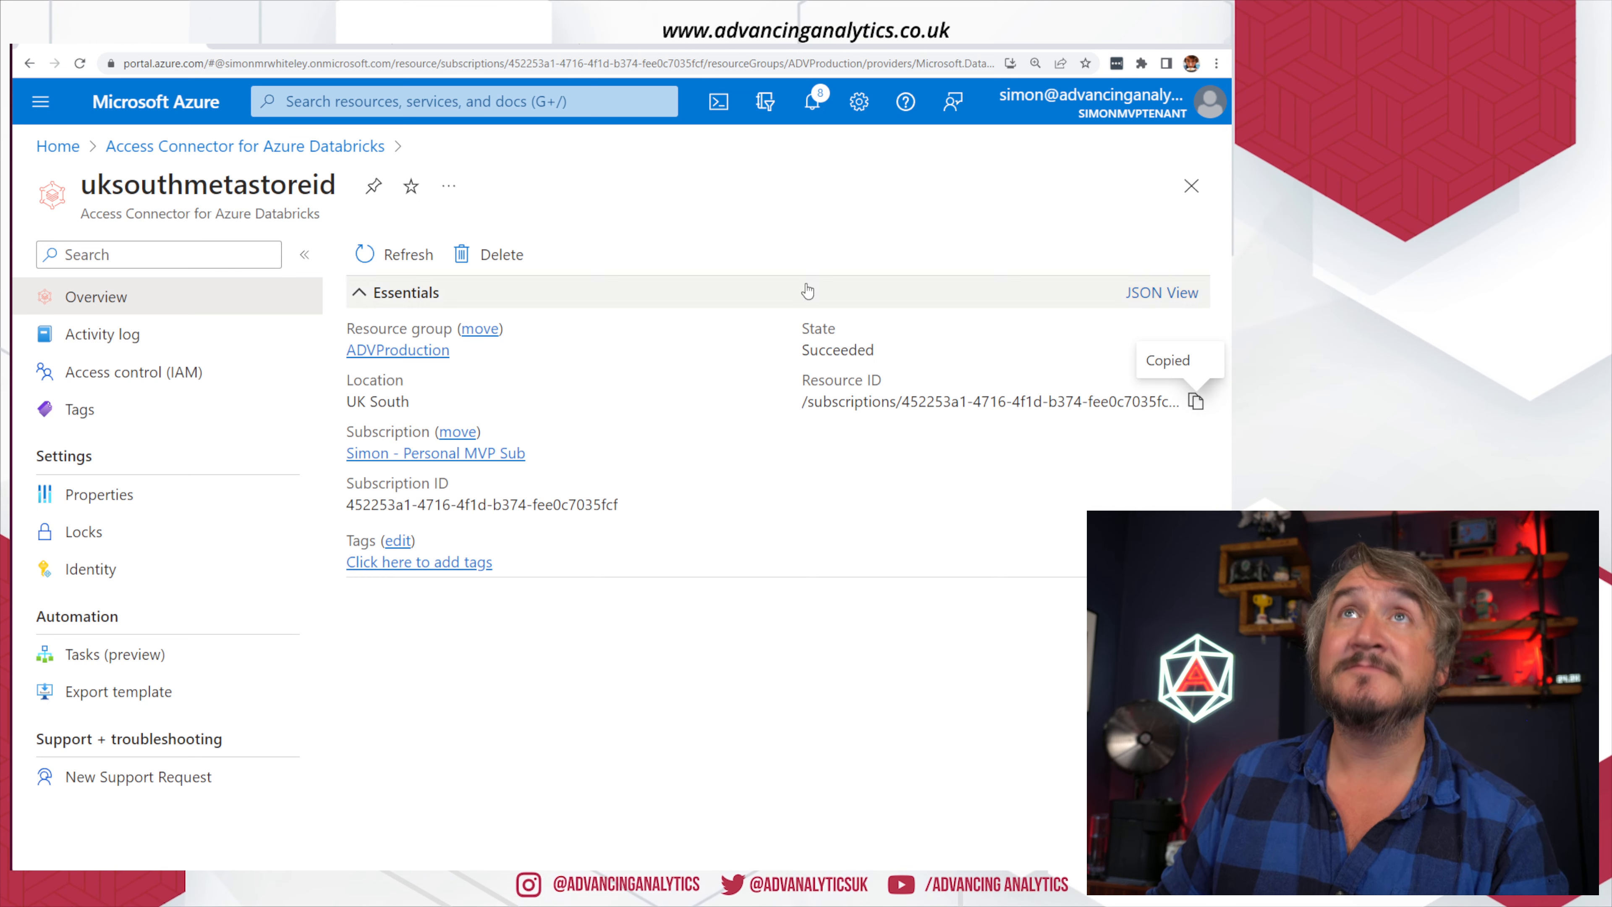
Paste the copied resource ID as the Access Connector Id in the Databricks account console and create the metastore.
click(486, 34)
click(243, 616)
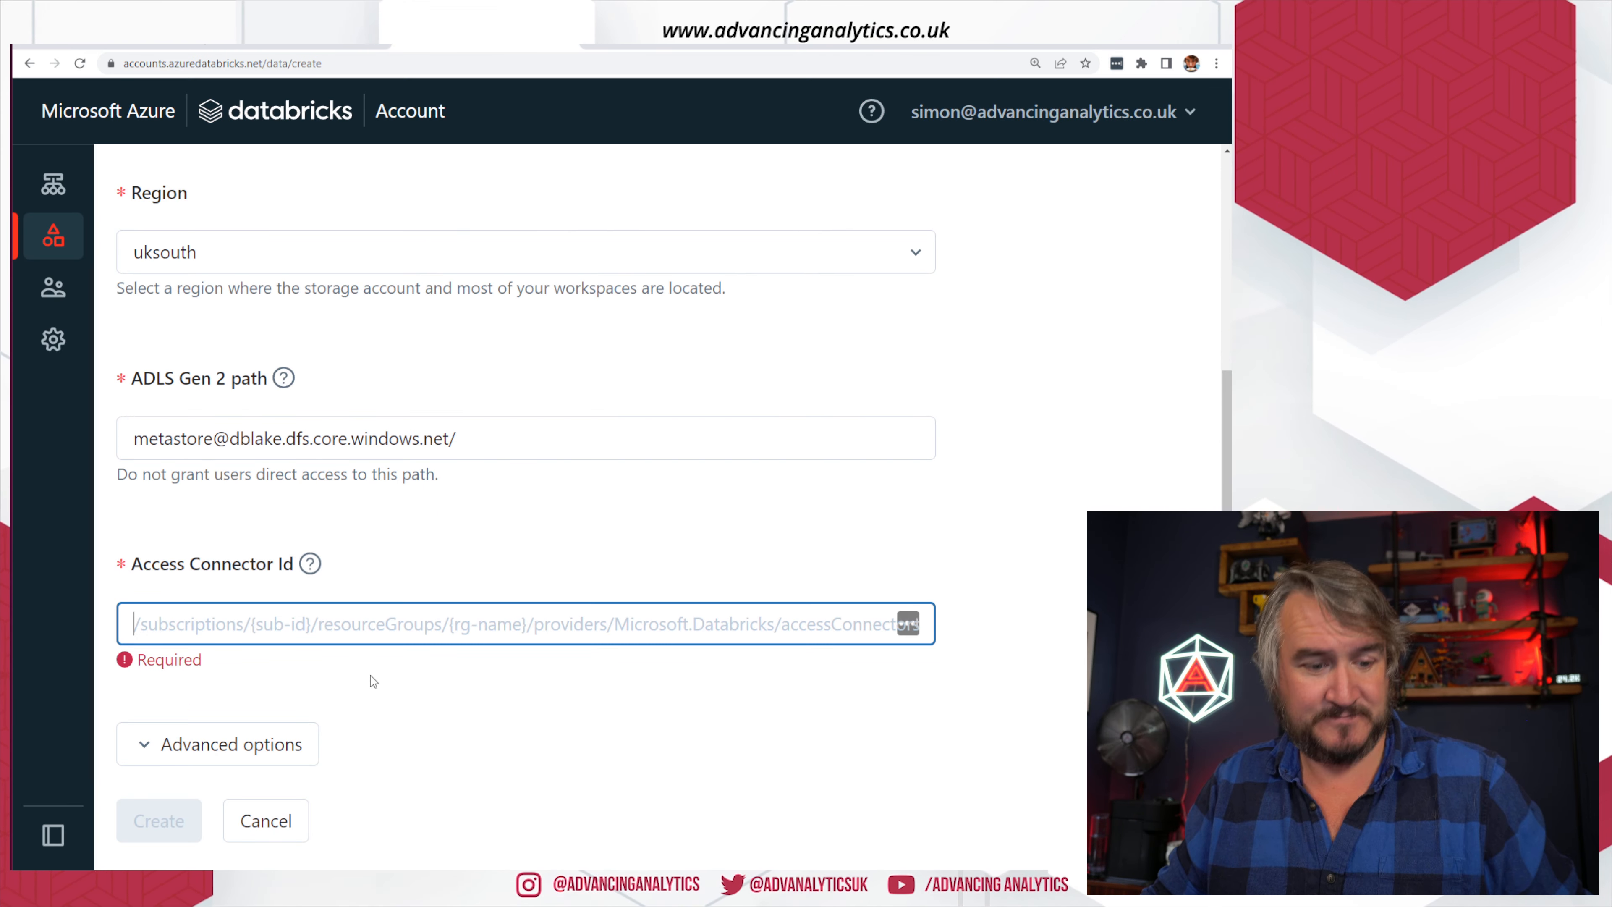
text(/subscriptions/452253a1-4716-4f1d-b374-fee0c7035fcf/resourceGroups/ADVProduction/providers/Microsoft.Databricks/accessConnectors/uksouthmetastoreid)
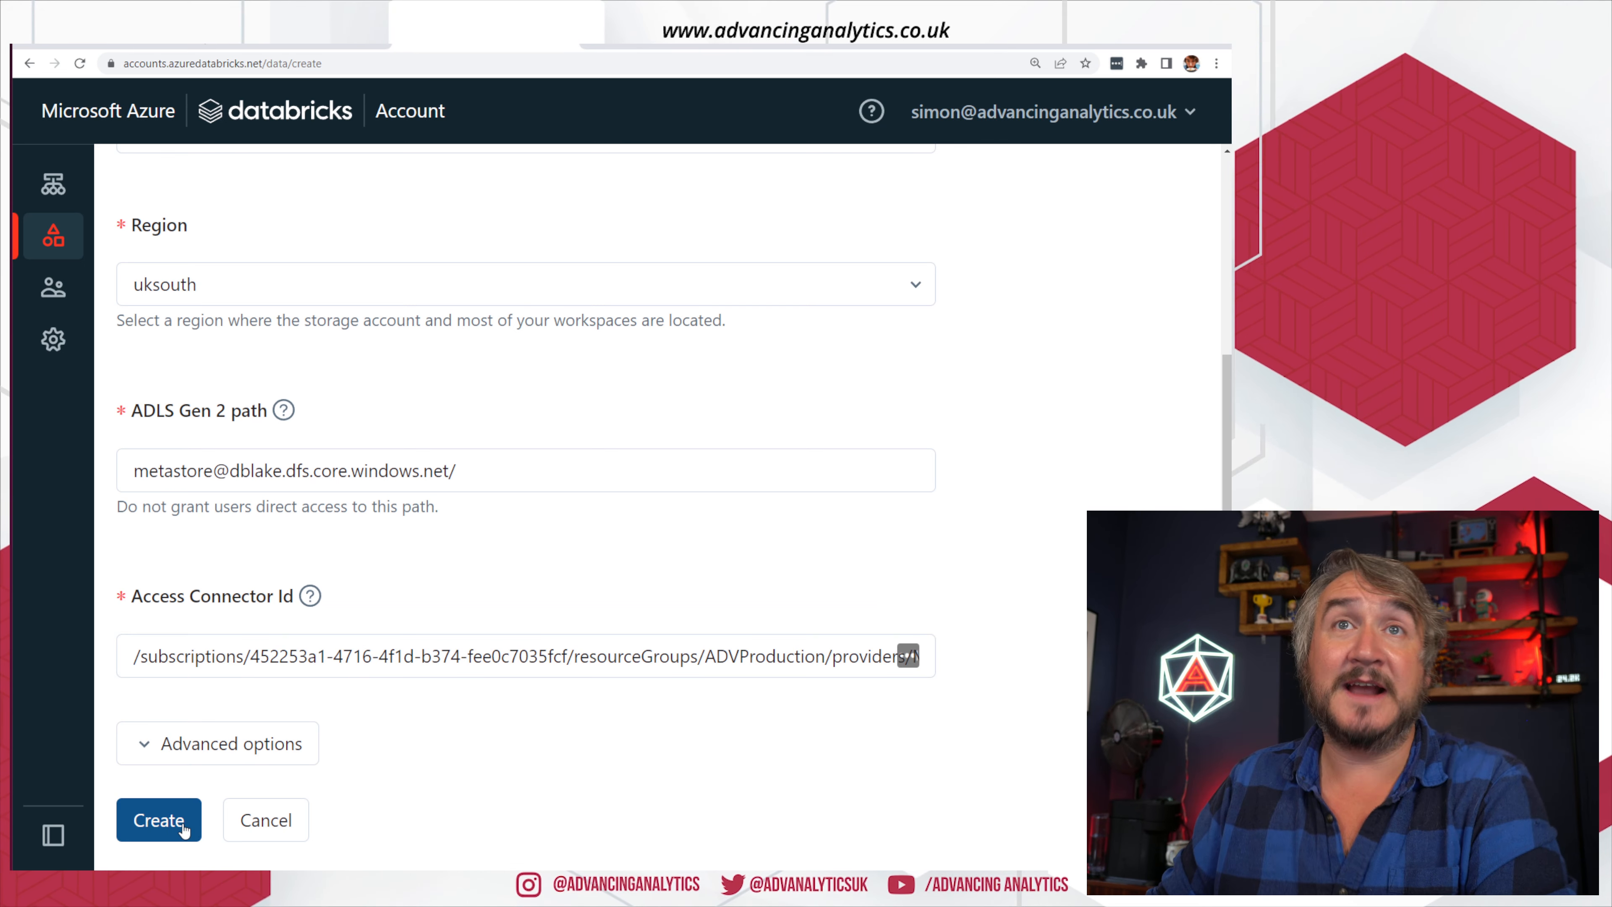
click(187, 821)
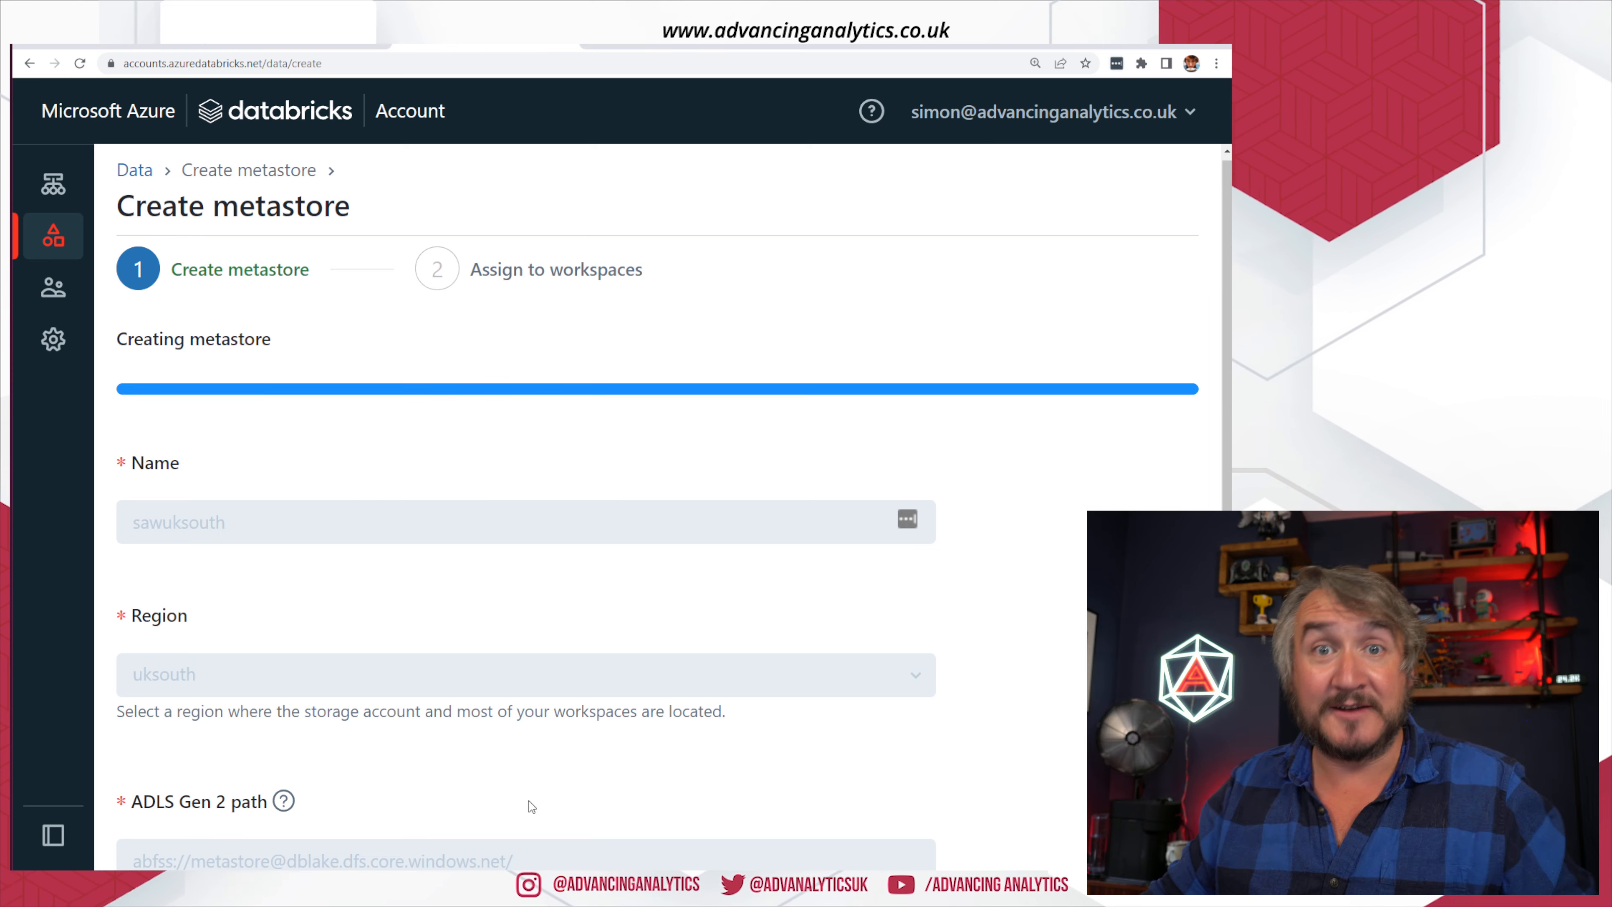
Assign the sawuksouth metastore to the AdvDatabricks and AdvProduction workspaces and enable Unity Catalog for them.
key(ctrl+minus)
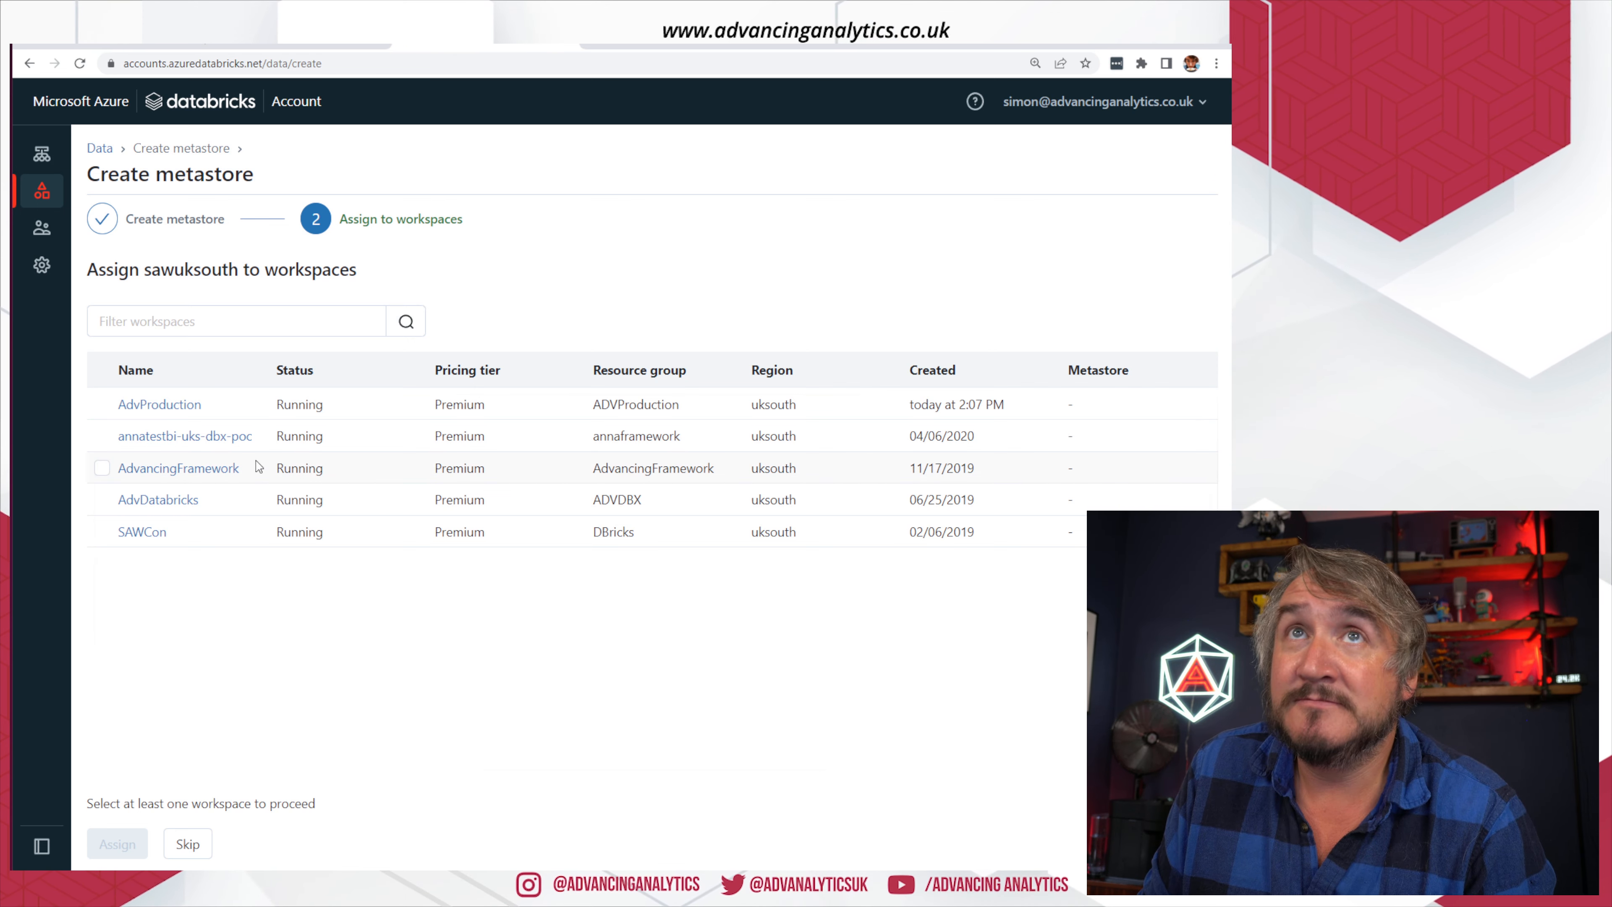
click(101, 501)
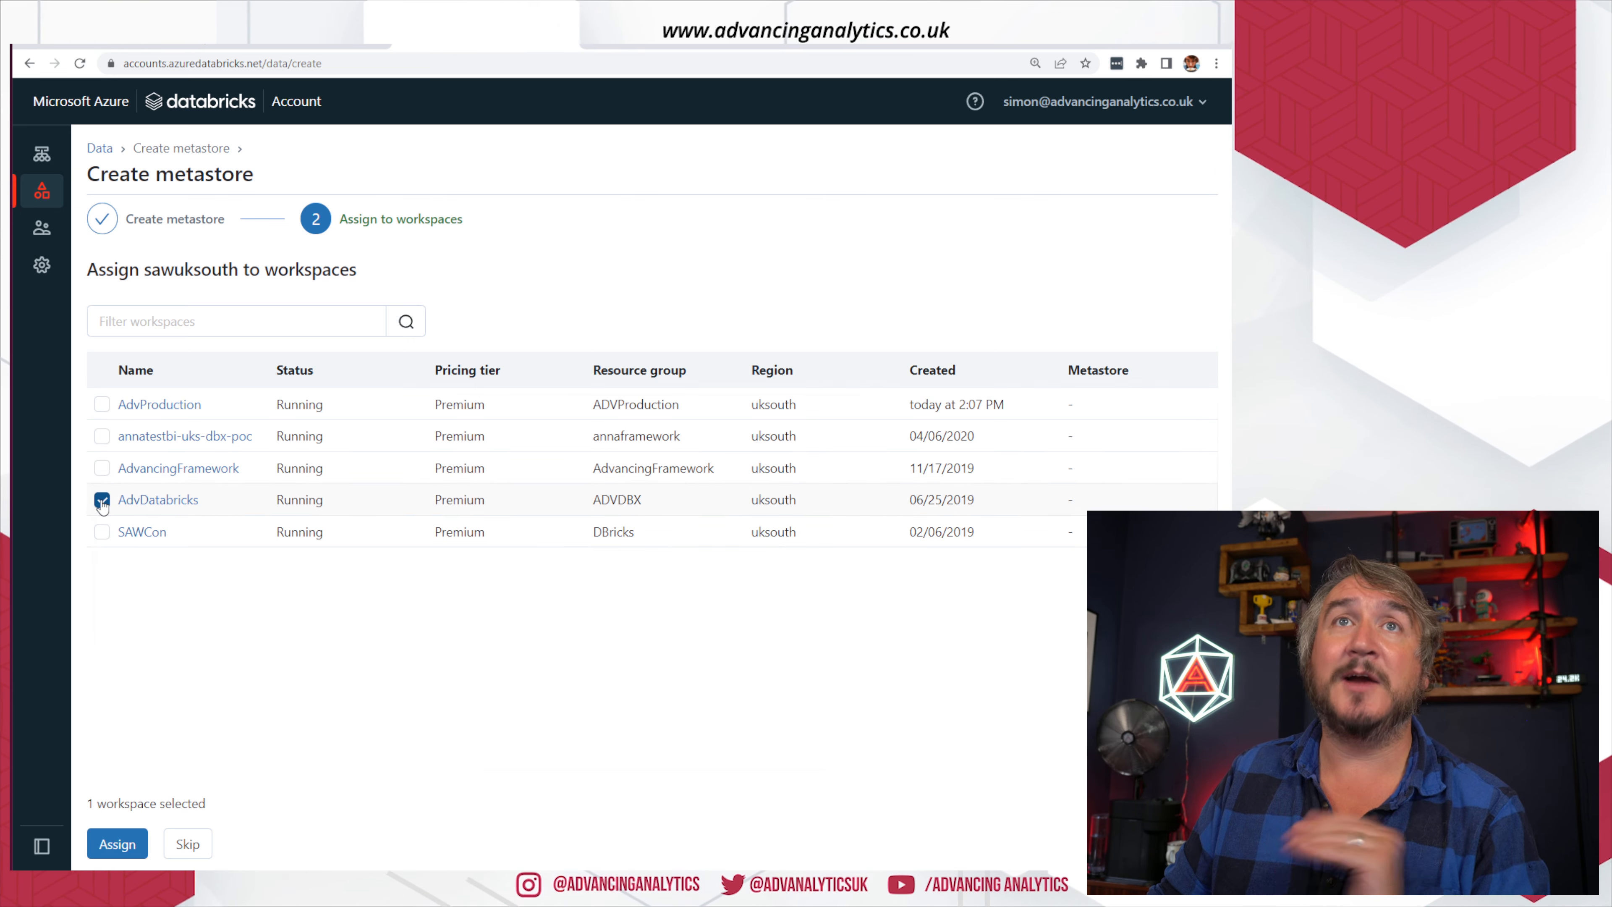
click(101, 405)
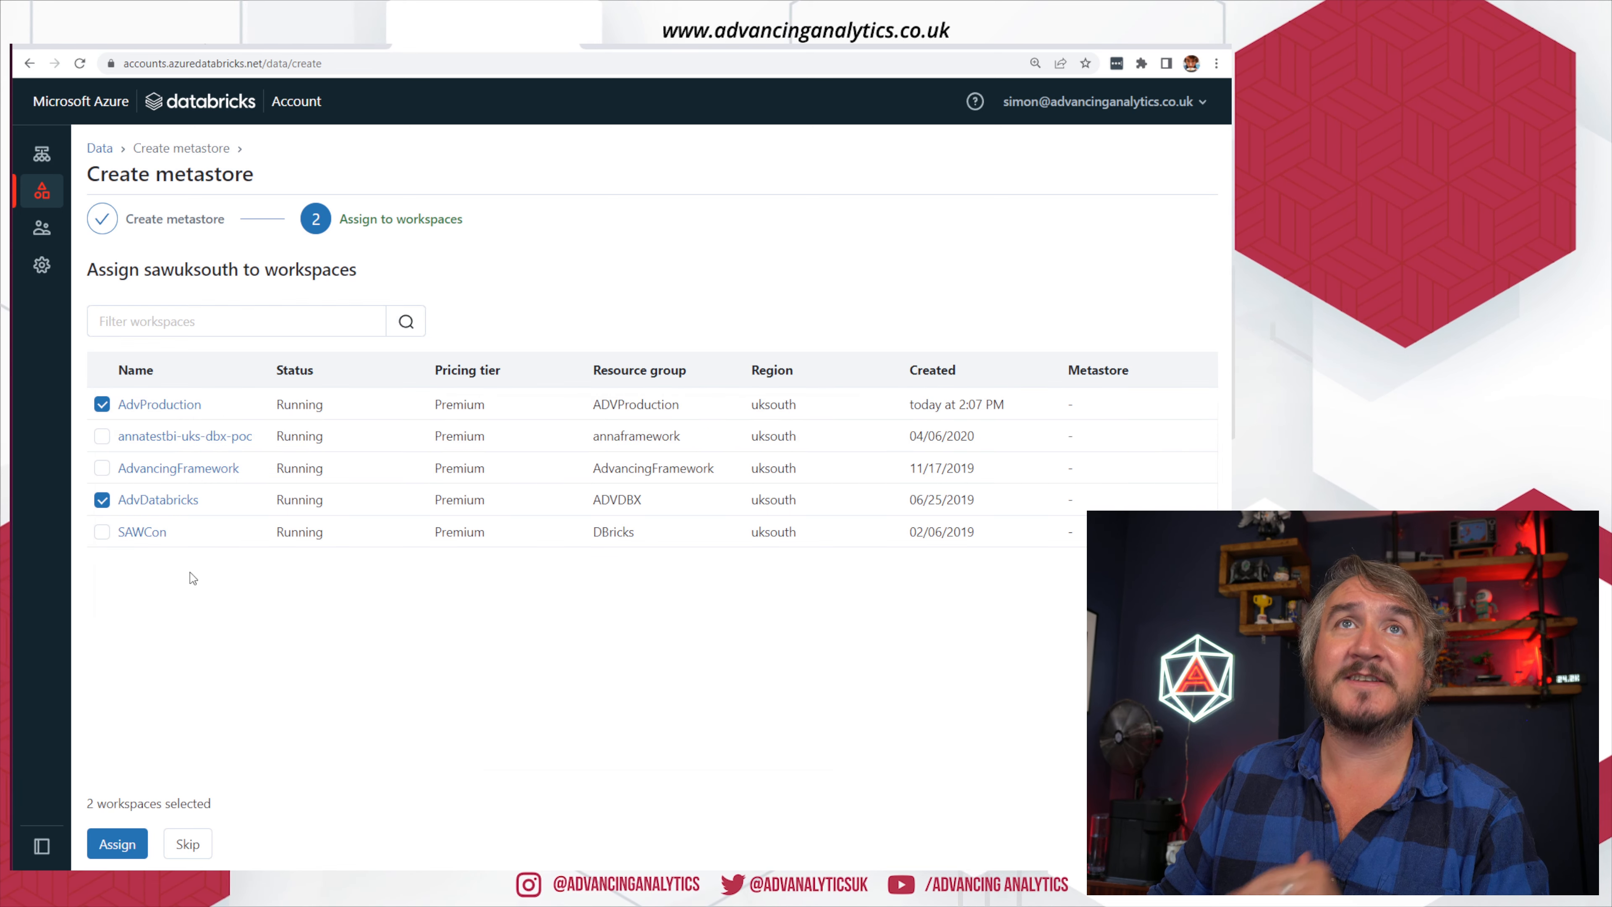
click(118, 844)
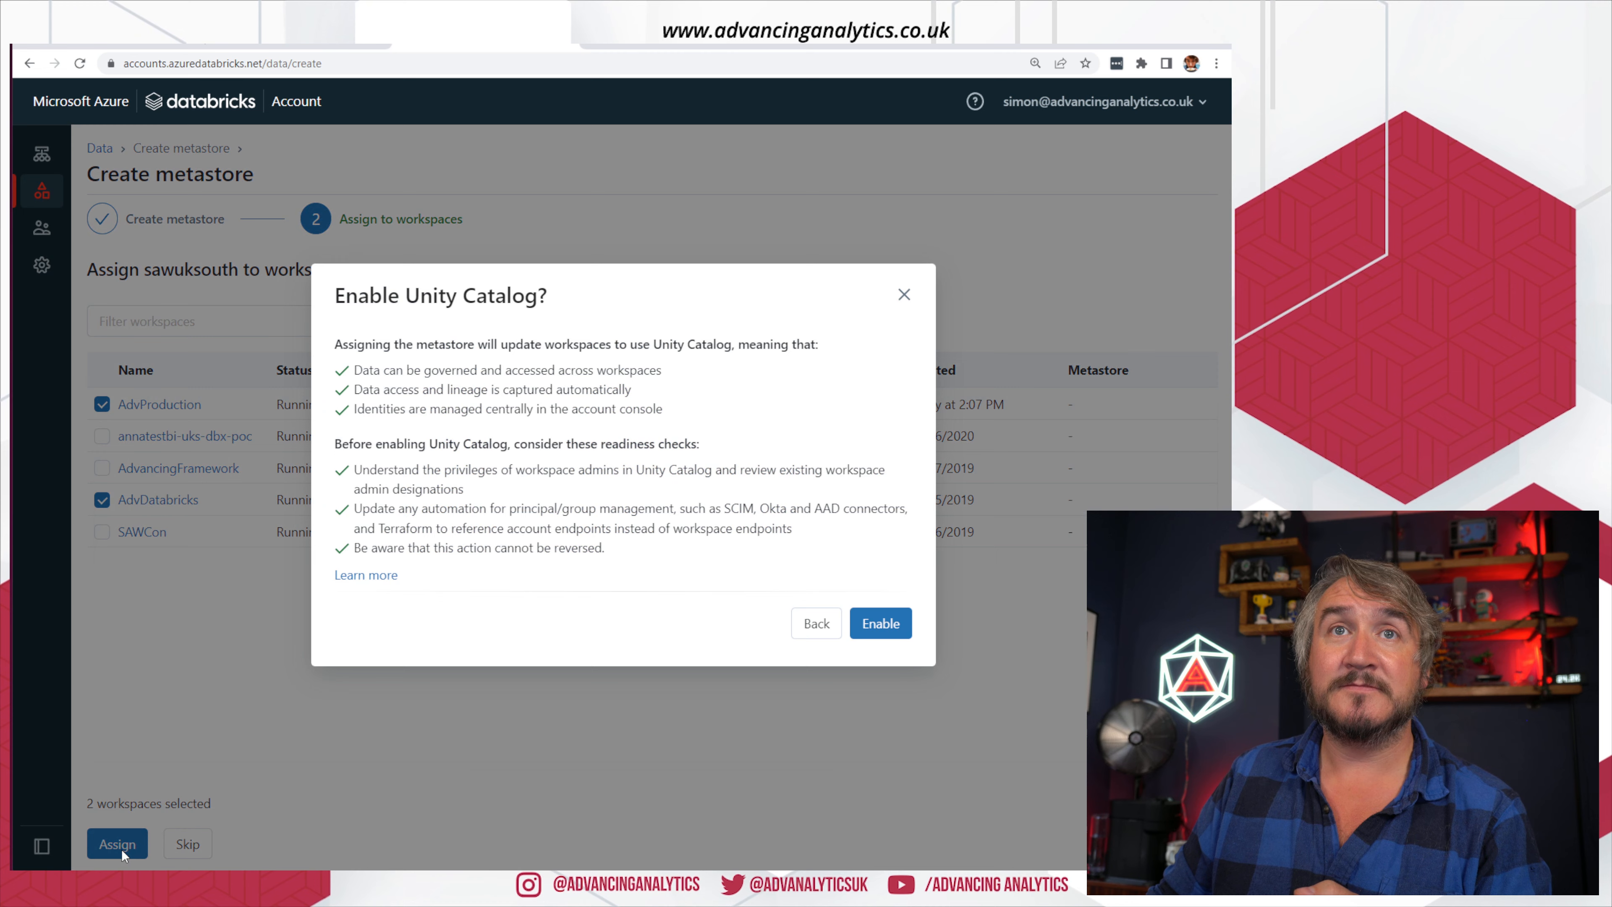
click(880, 623)
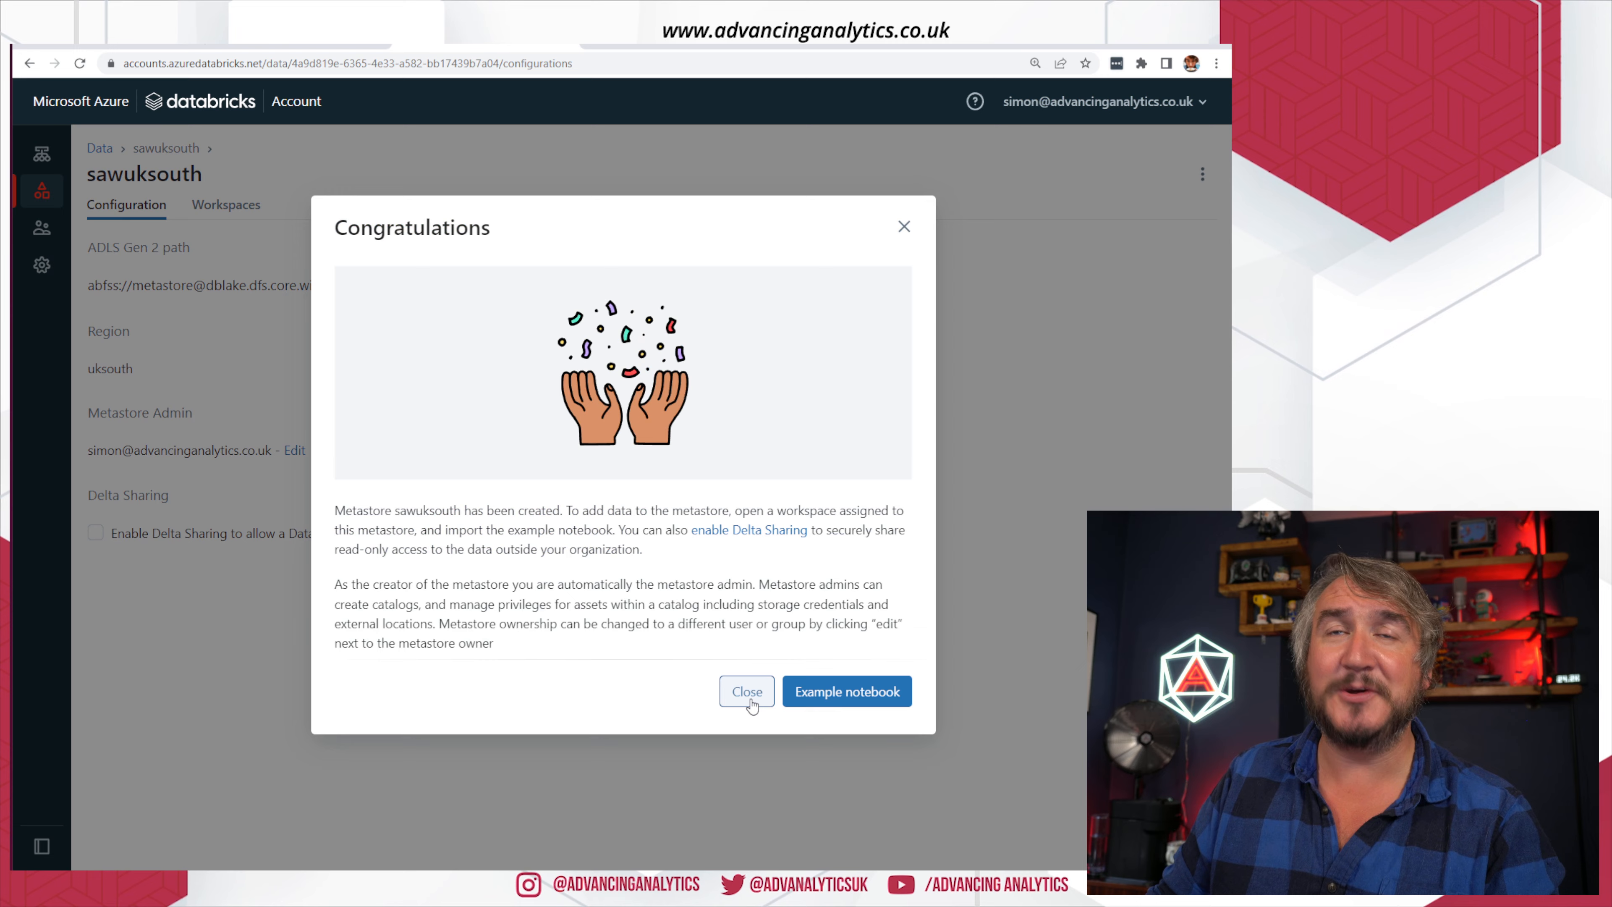
click(749, 697)
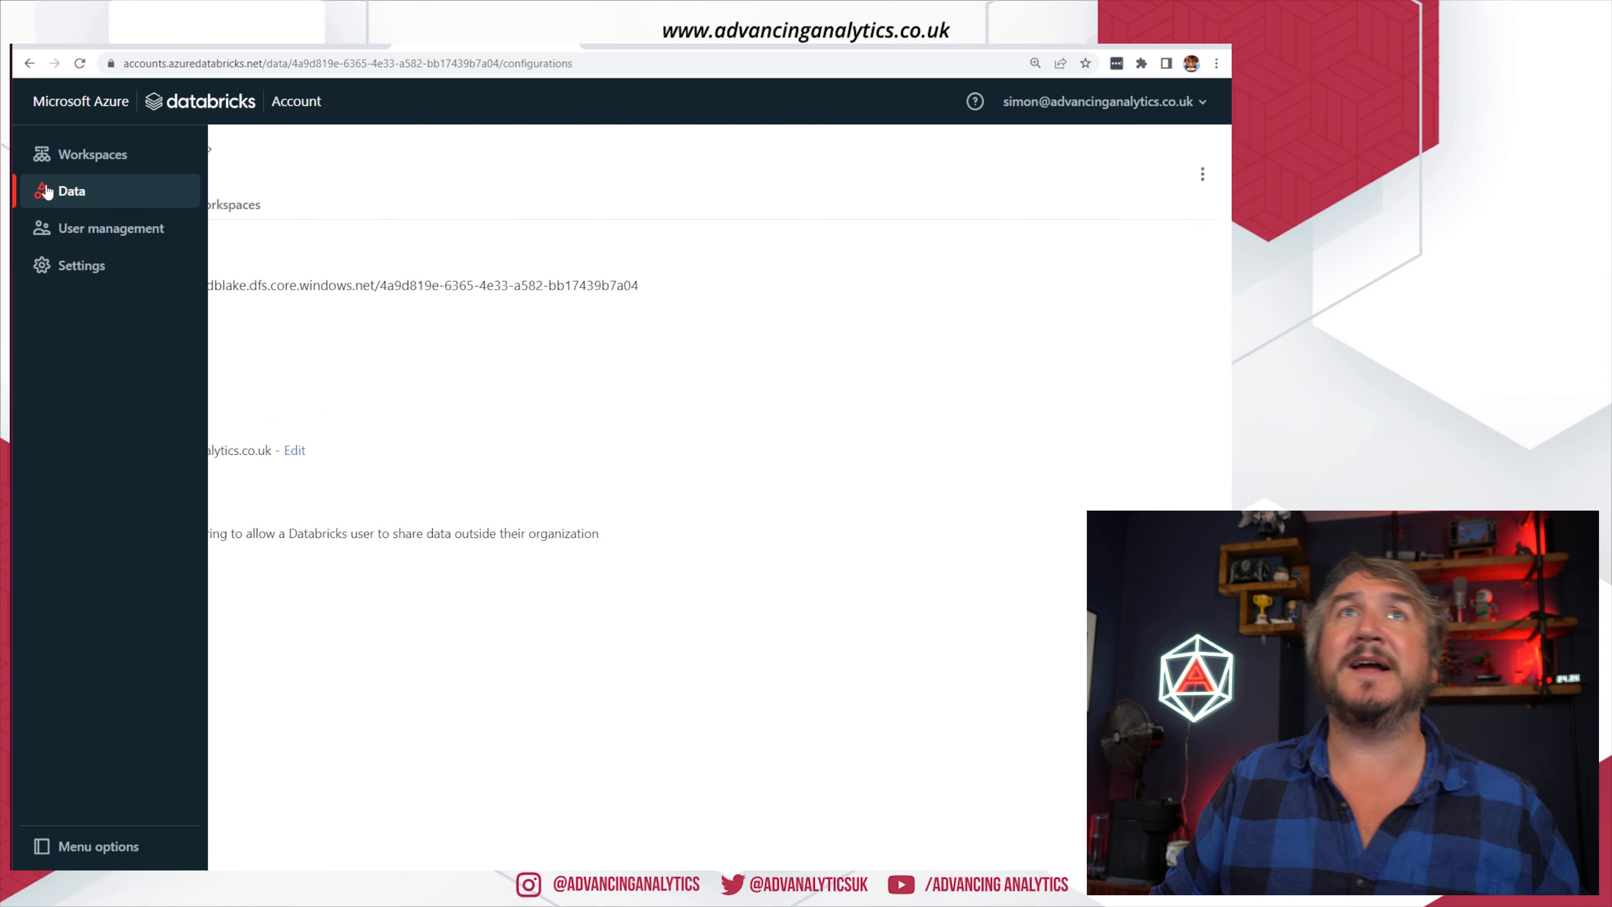
Open sawuksouth from the metastore list and review its configuration and assigned workspaces.
click(39, 199)
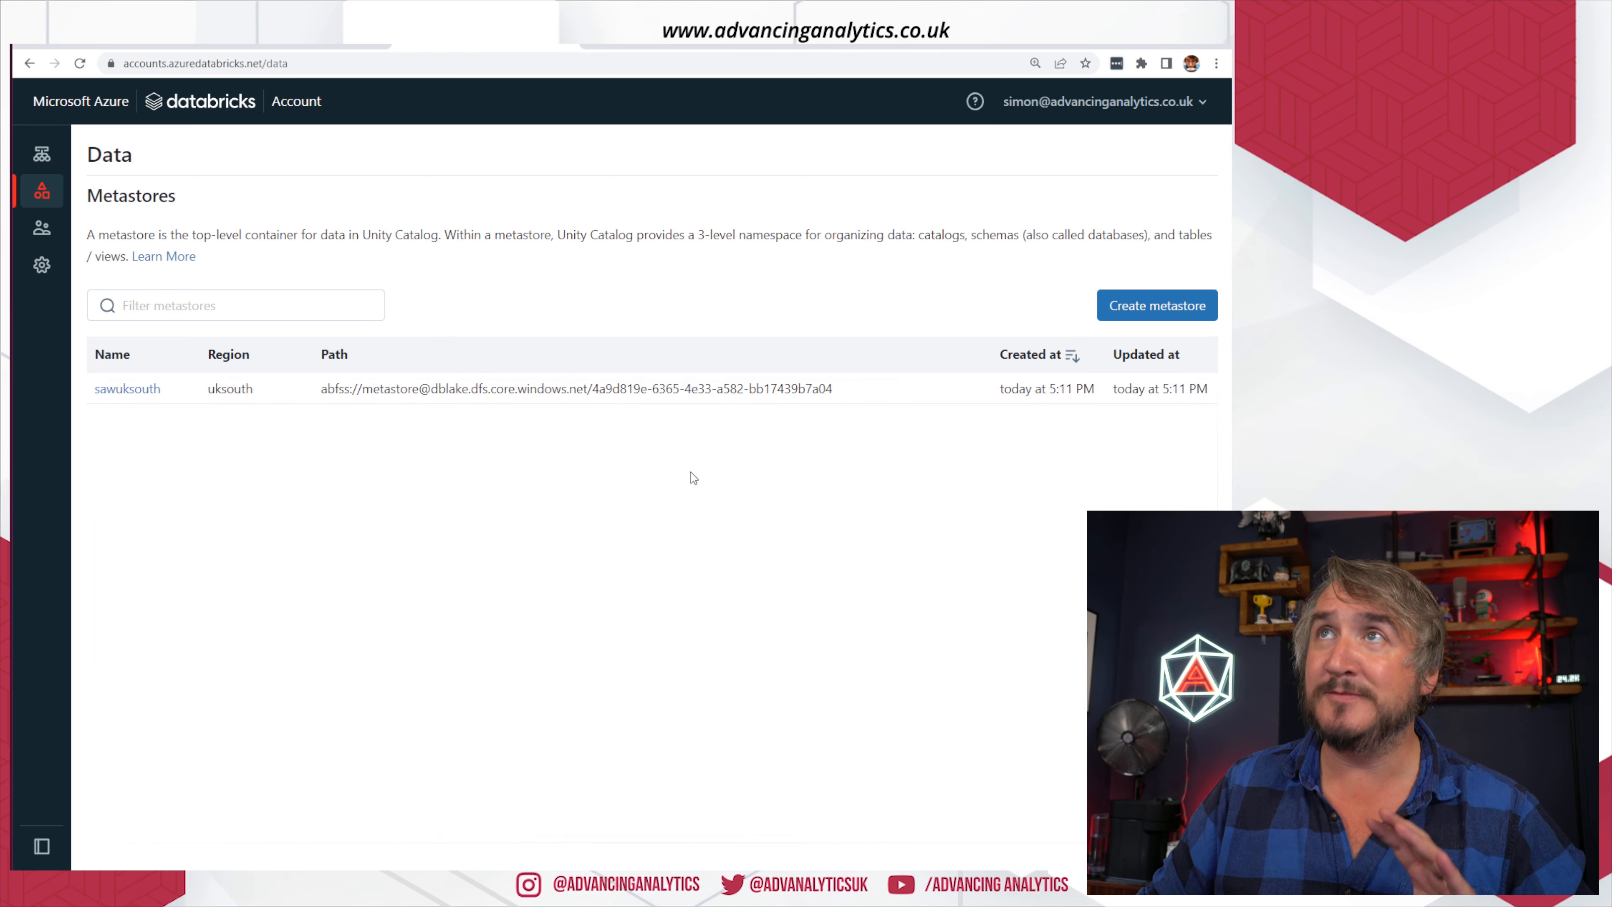
click(128, 389)
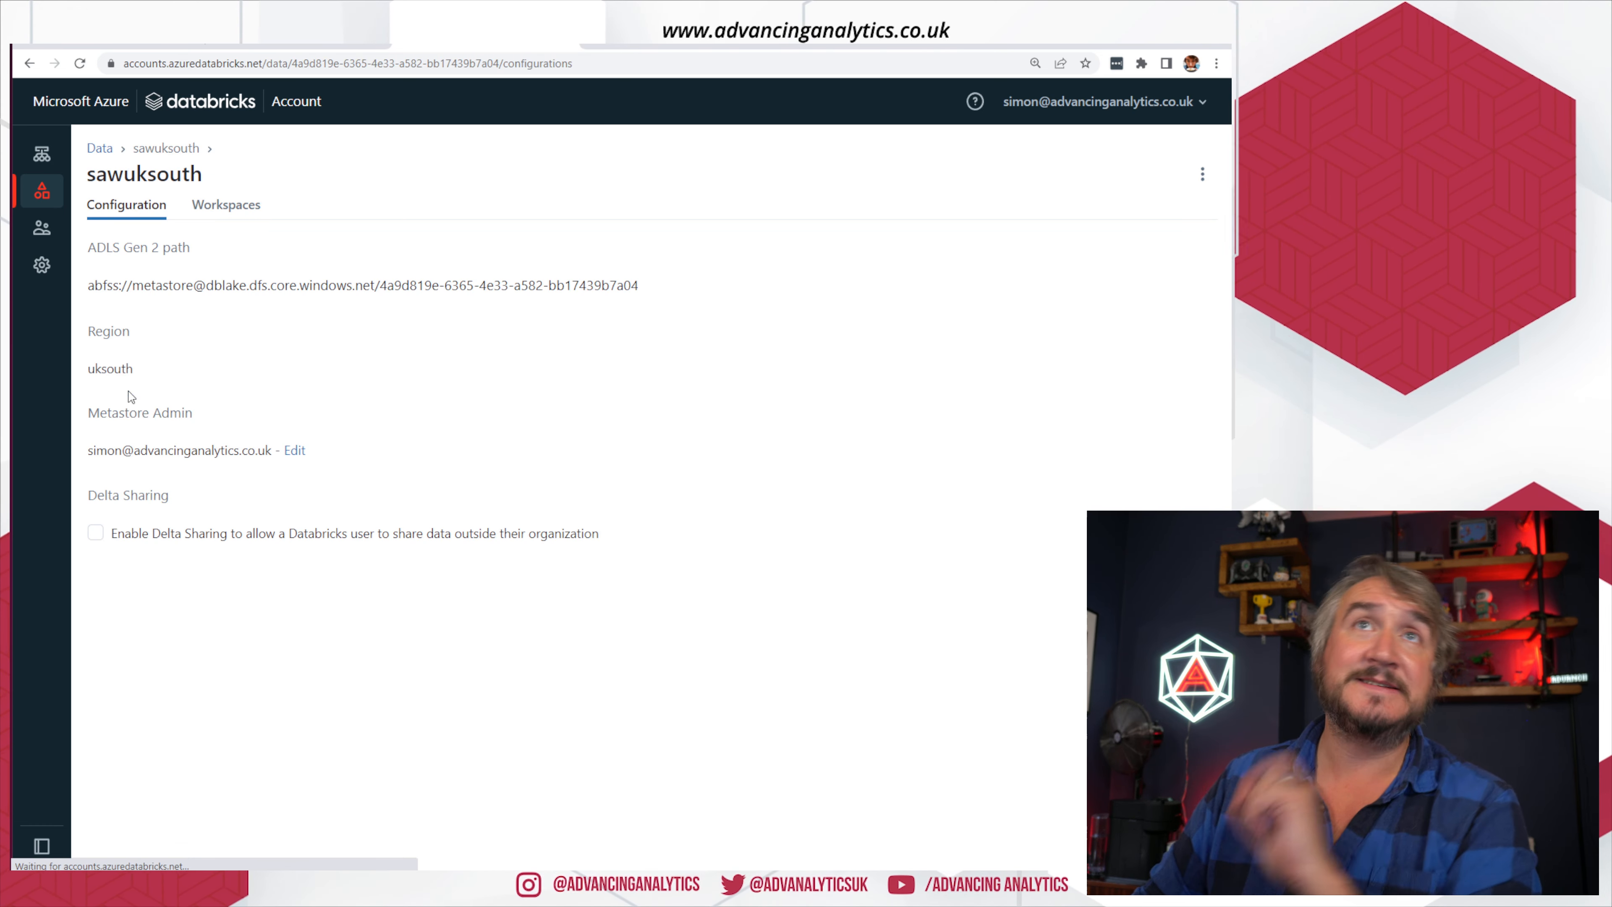
click(225, 204)
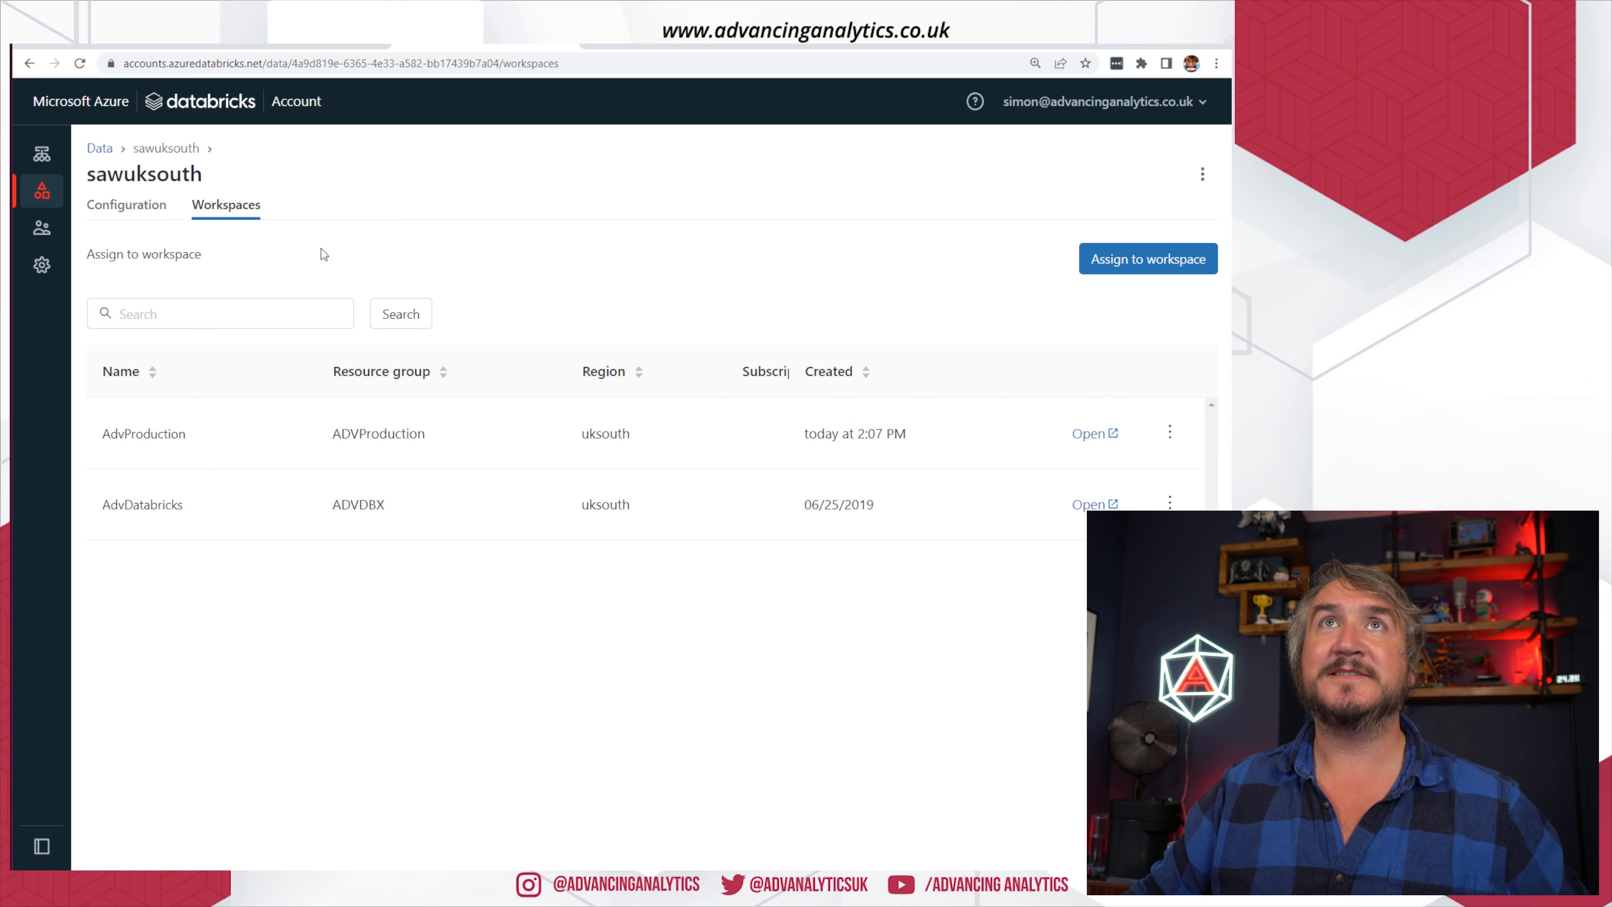
Switch to the AdvDatabricks workspace and start its Single Node cluster.
click(266, 46)
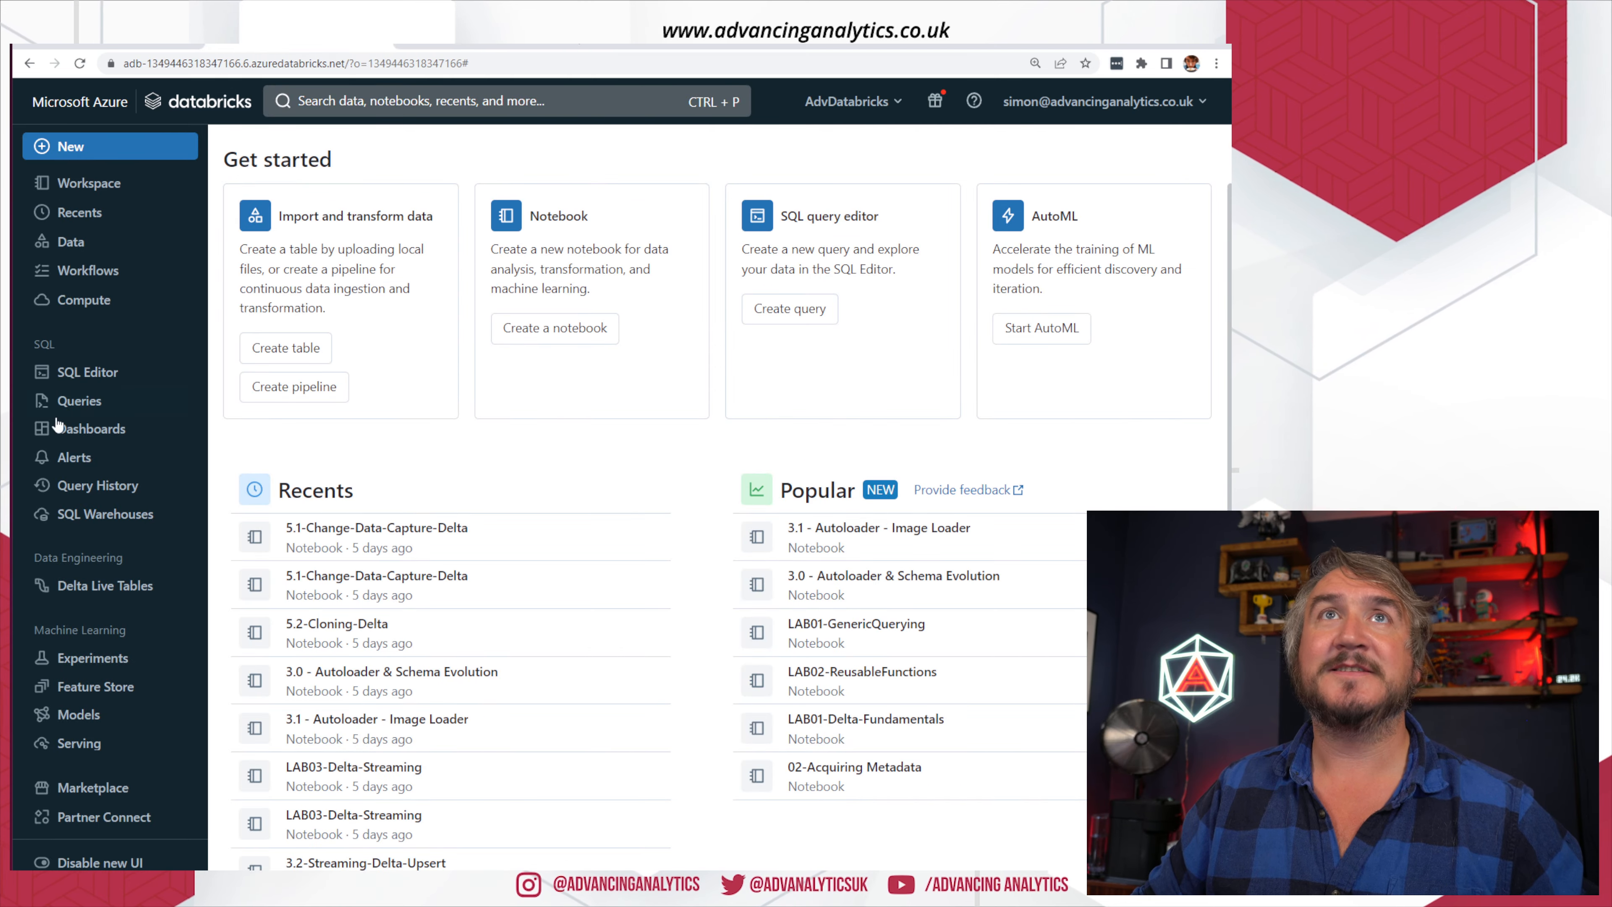
click(76, 310)
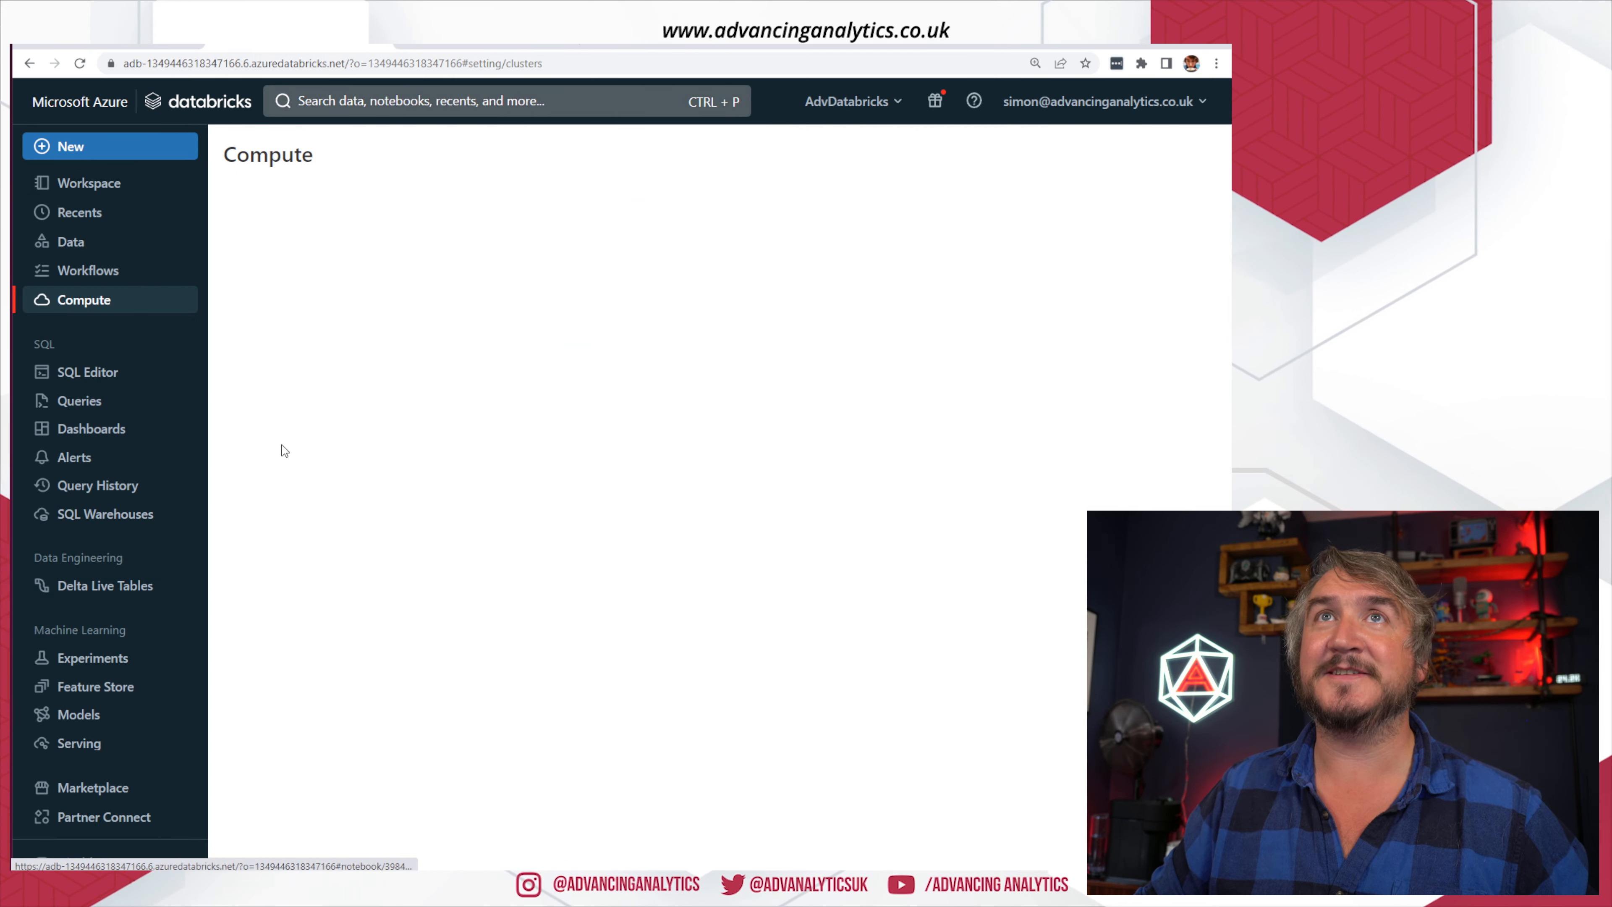
click(379, 346)
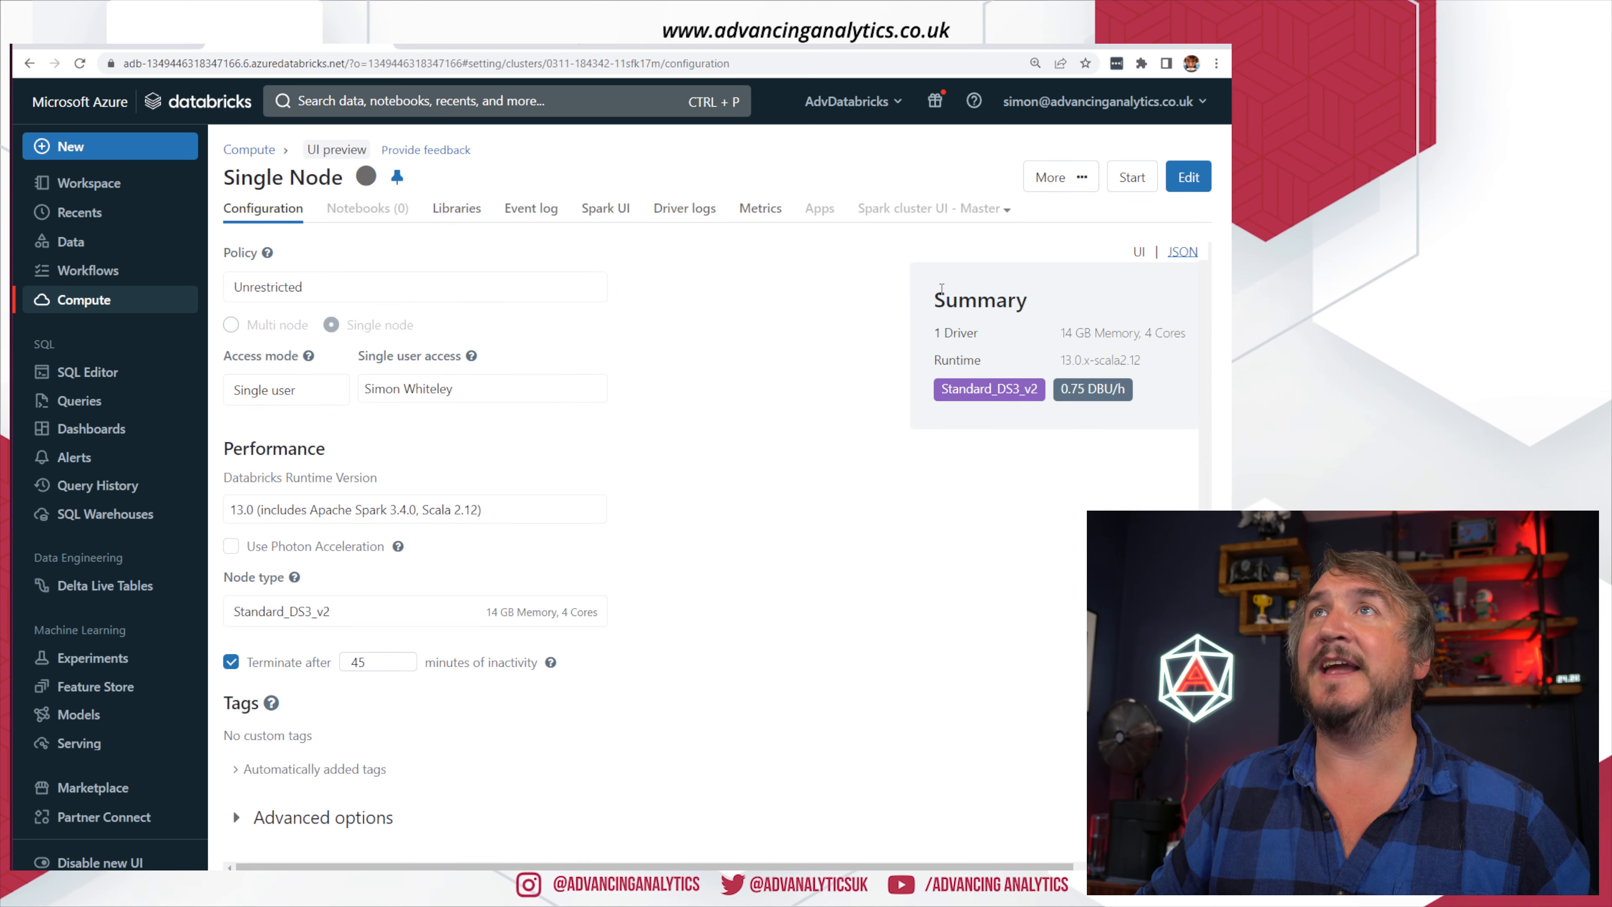
click(1133, 184)
click(769, 338)
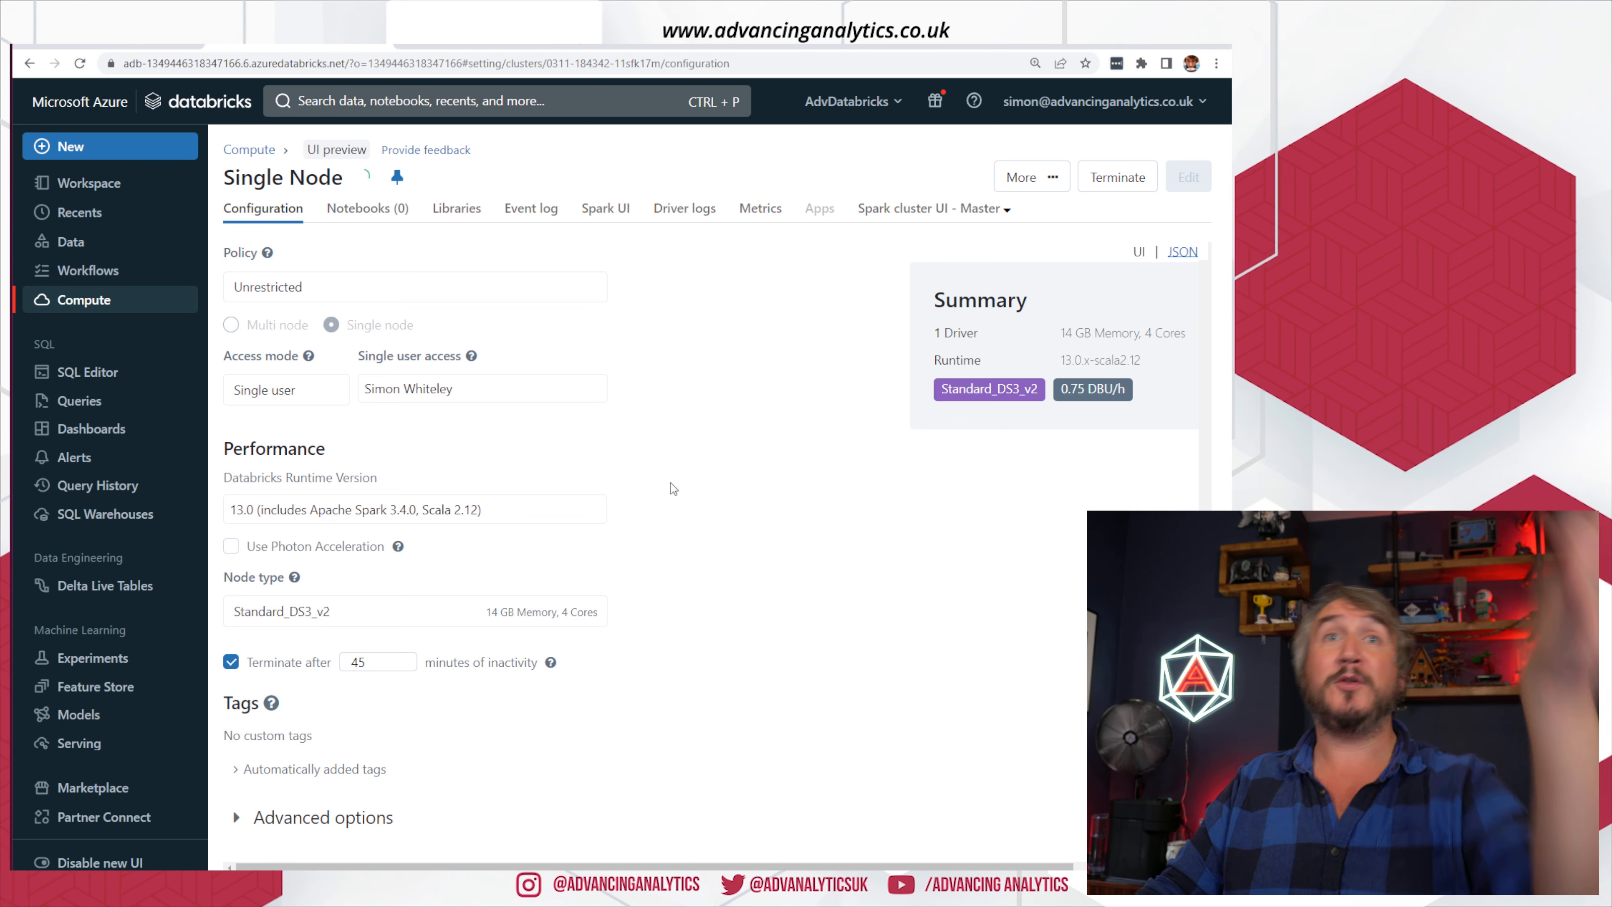
Examine the hive_metastore and samples catalogs and the linked metastore in AdvDatabricks' Data Explorer.
click(71, 242)
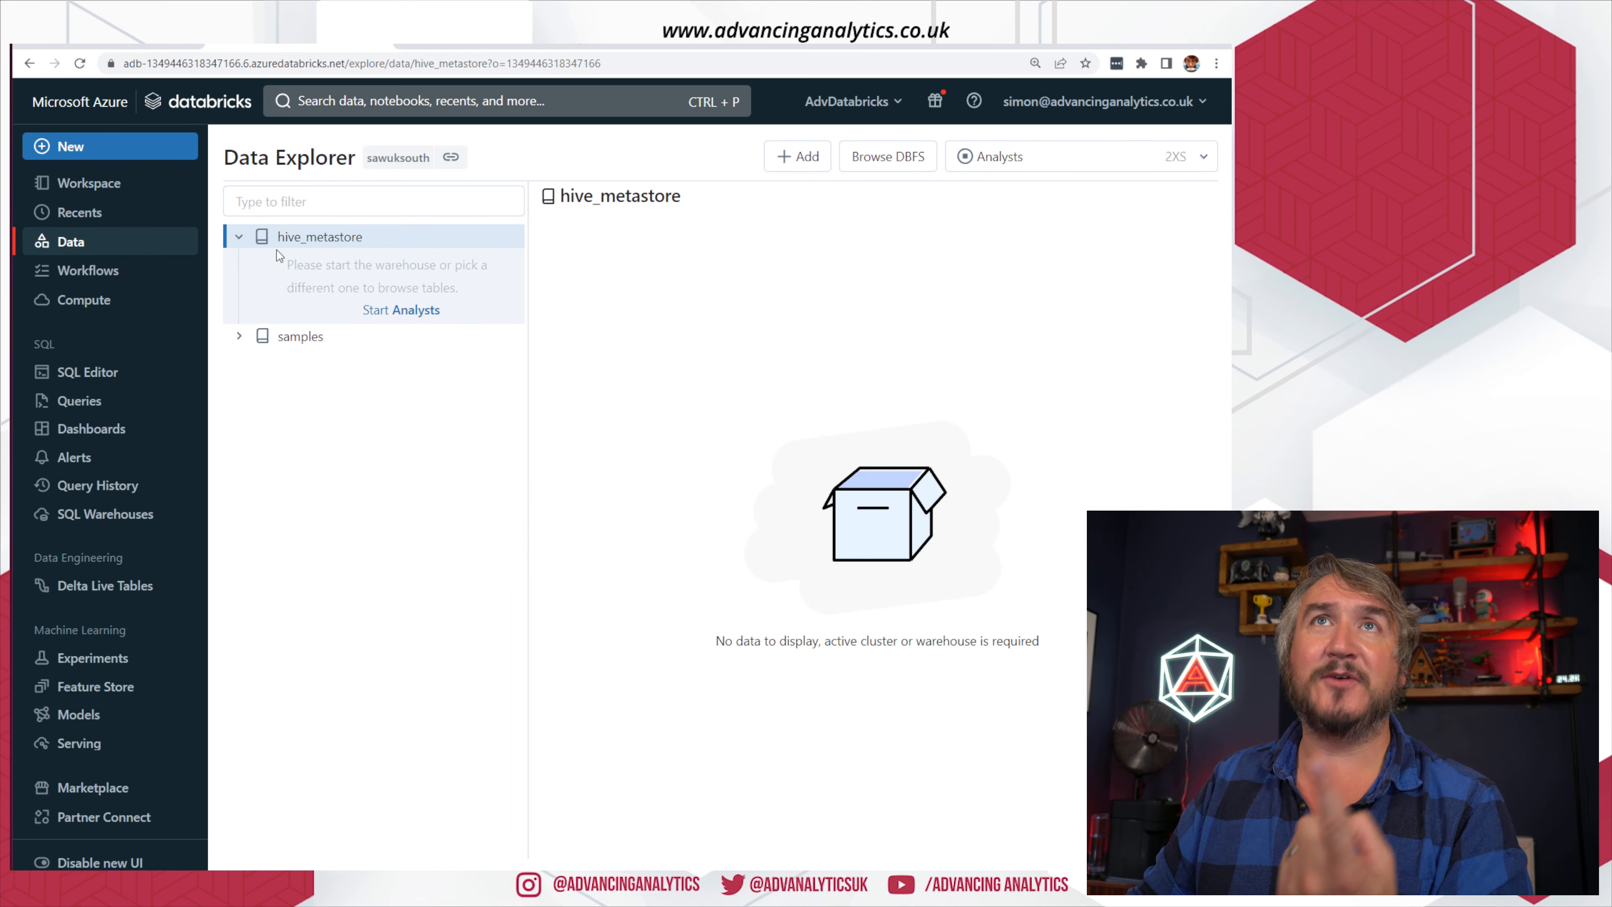
click(239, 337)
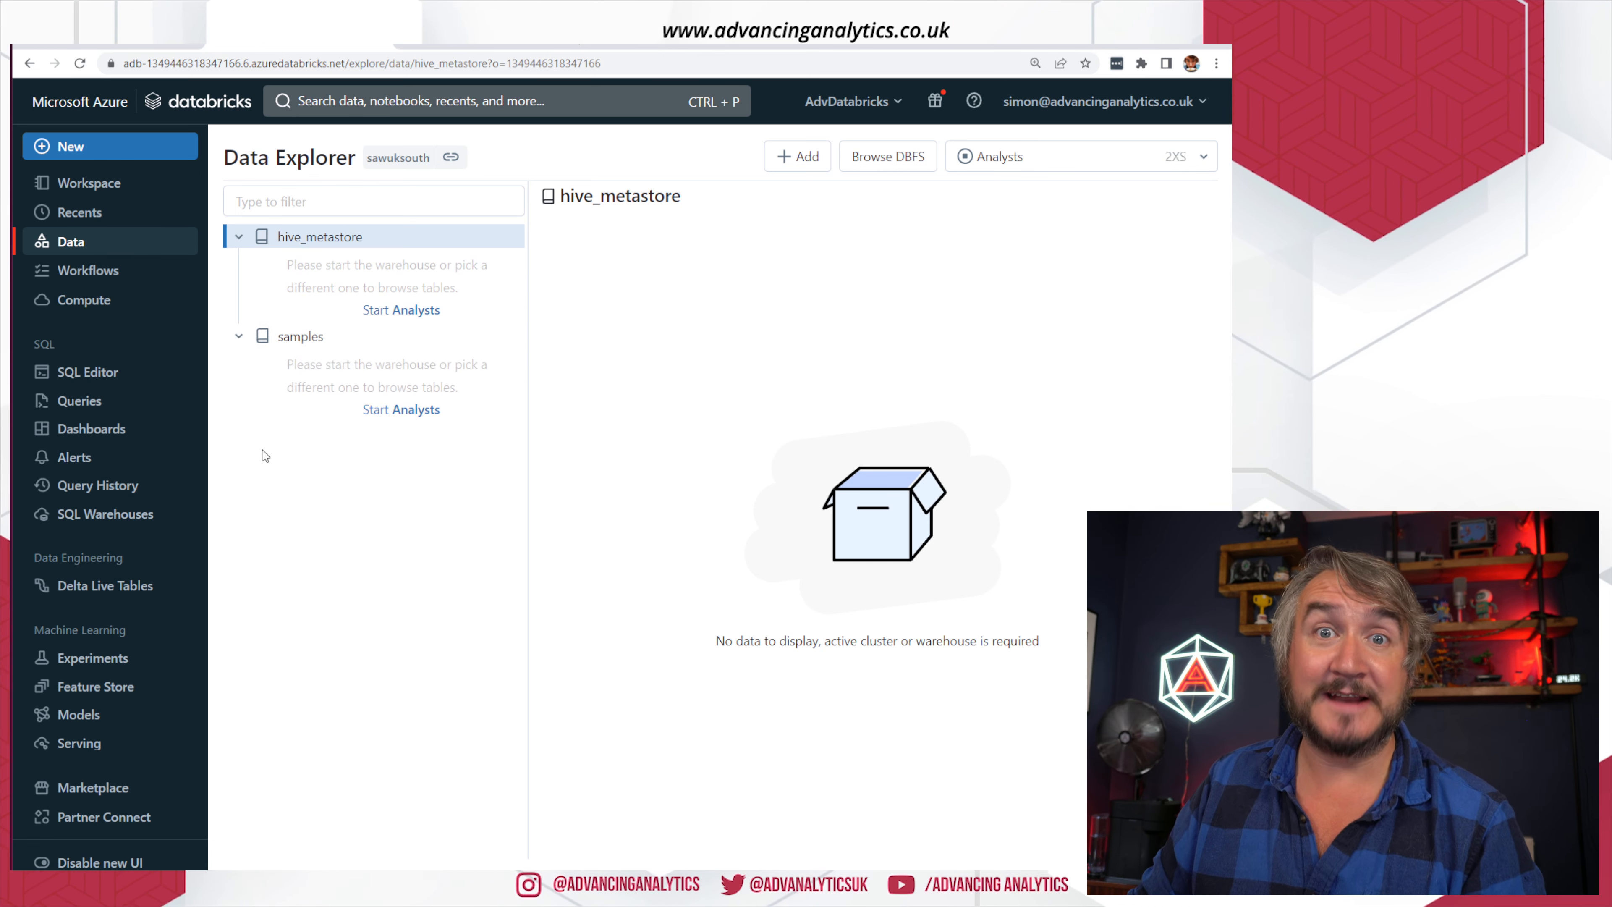
click(239, 337)
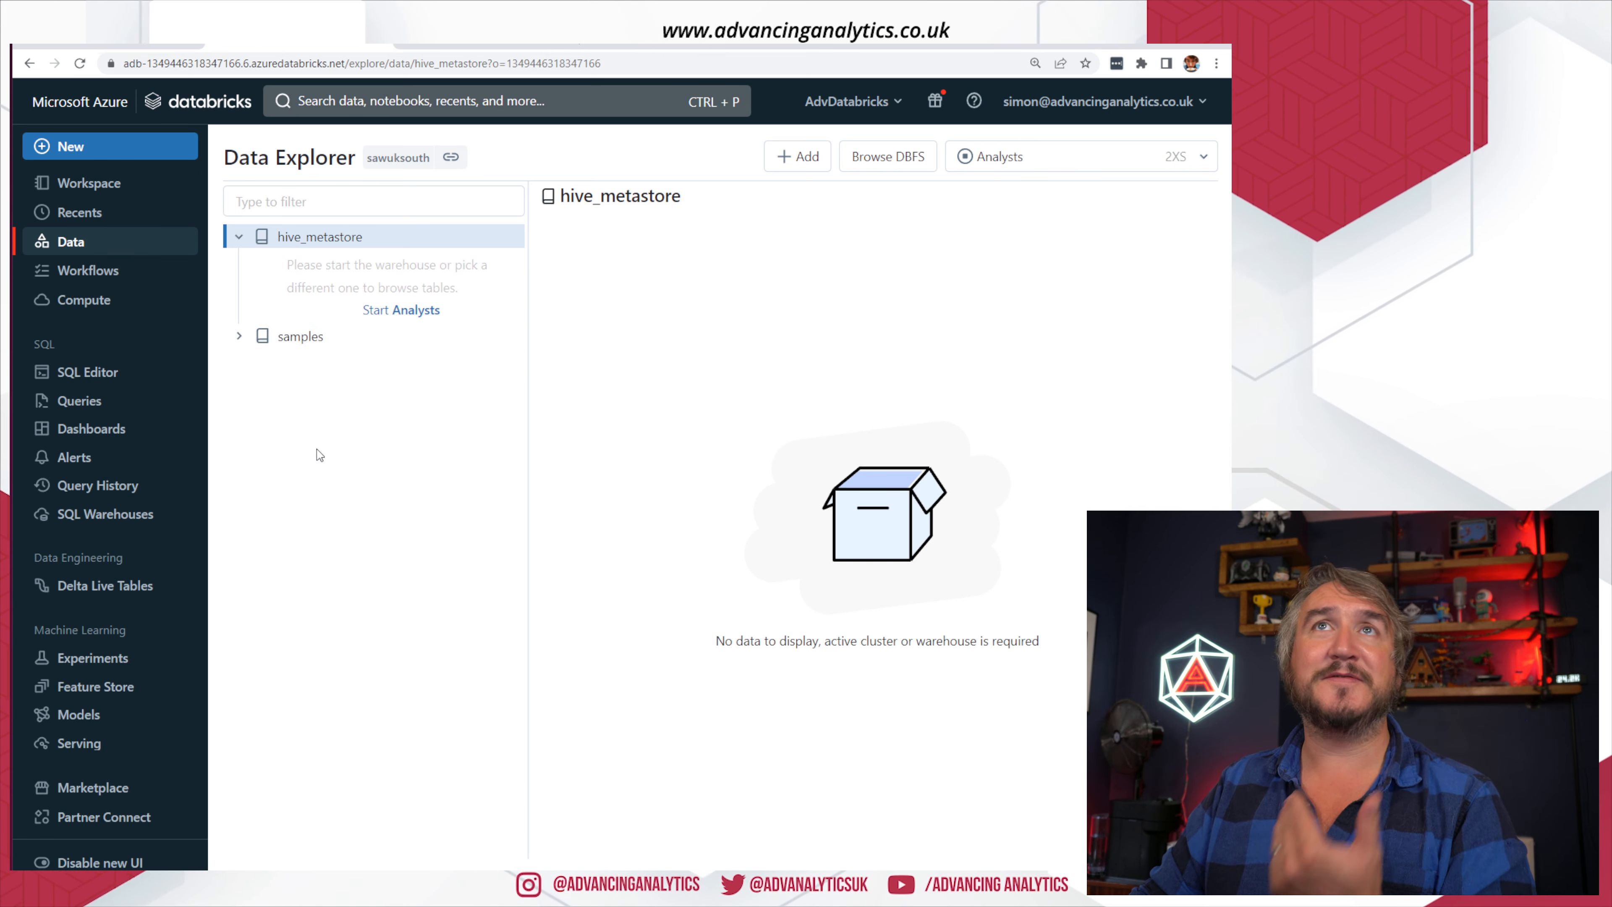
mouse_move(424, 154)
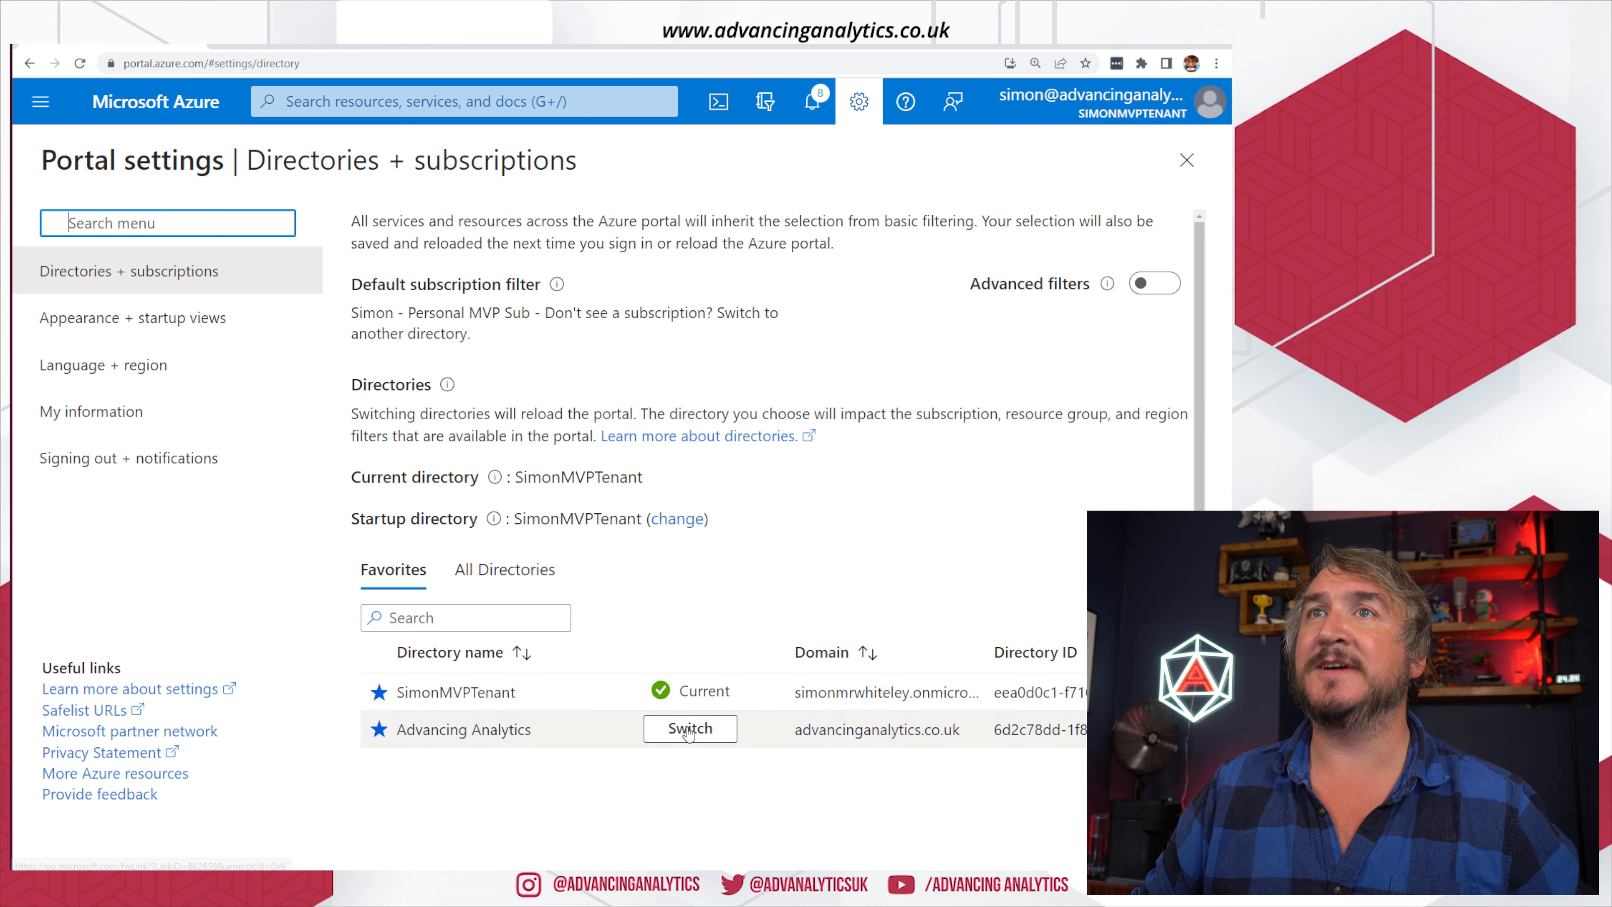
Switch the Azure portal to the Advancing Analytics directory and launch the AdvancingUnity Databricks workspace with the company account.
click(689, 735)
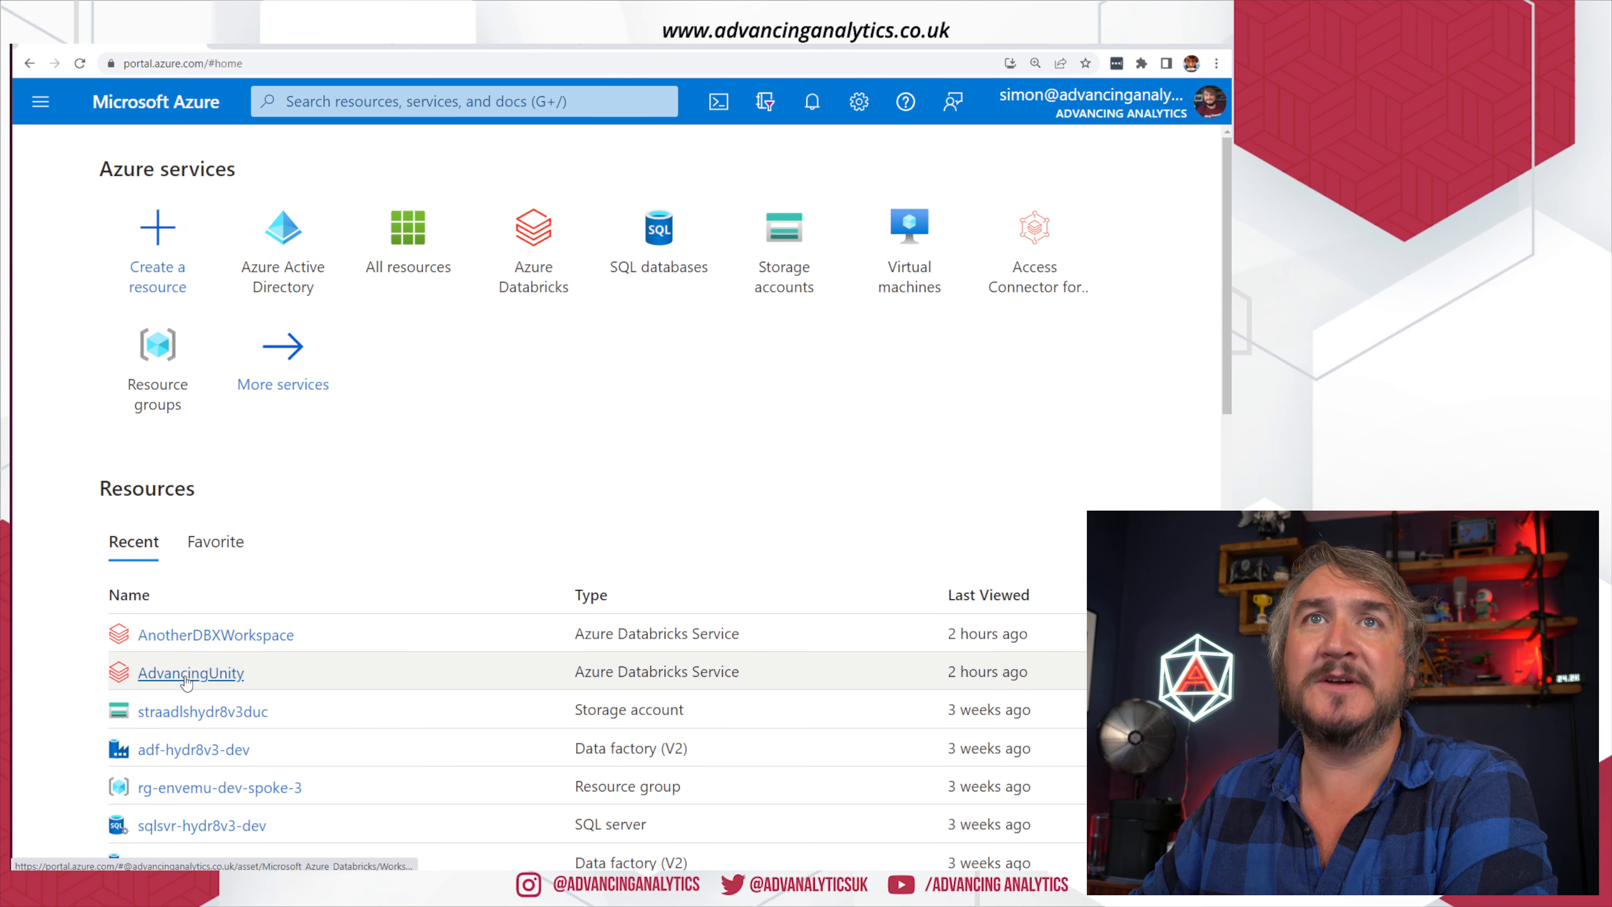
click(187, 678)
click(740, 851)
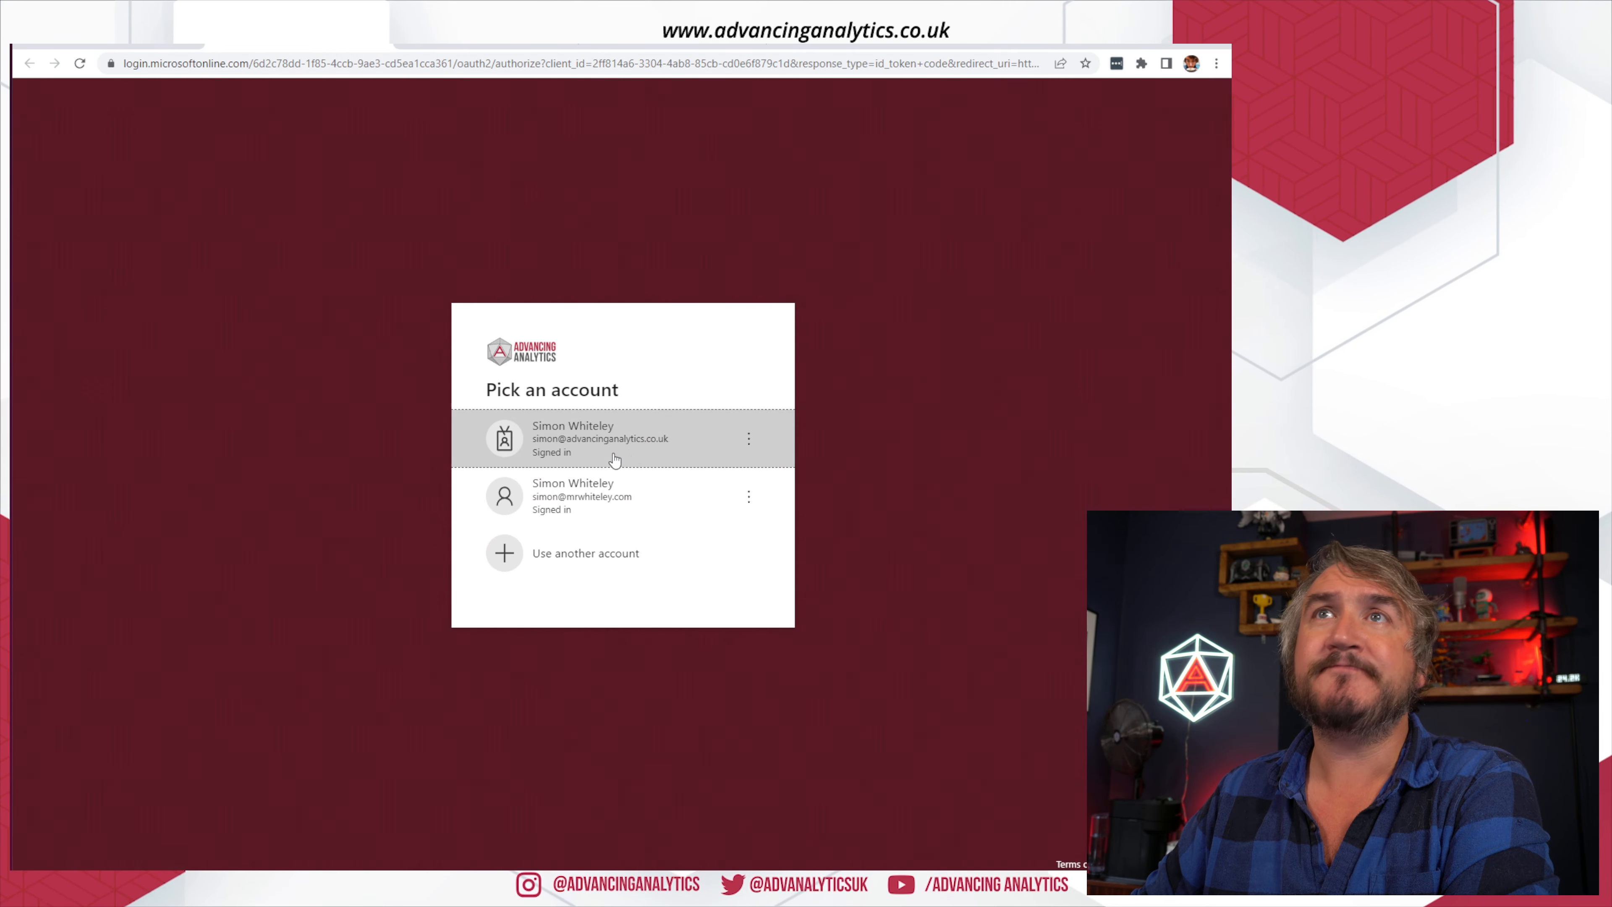
click(743, 445)
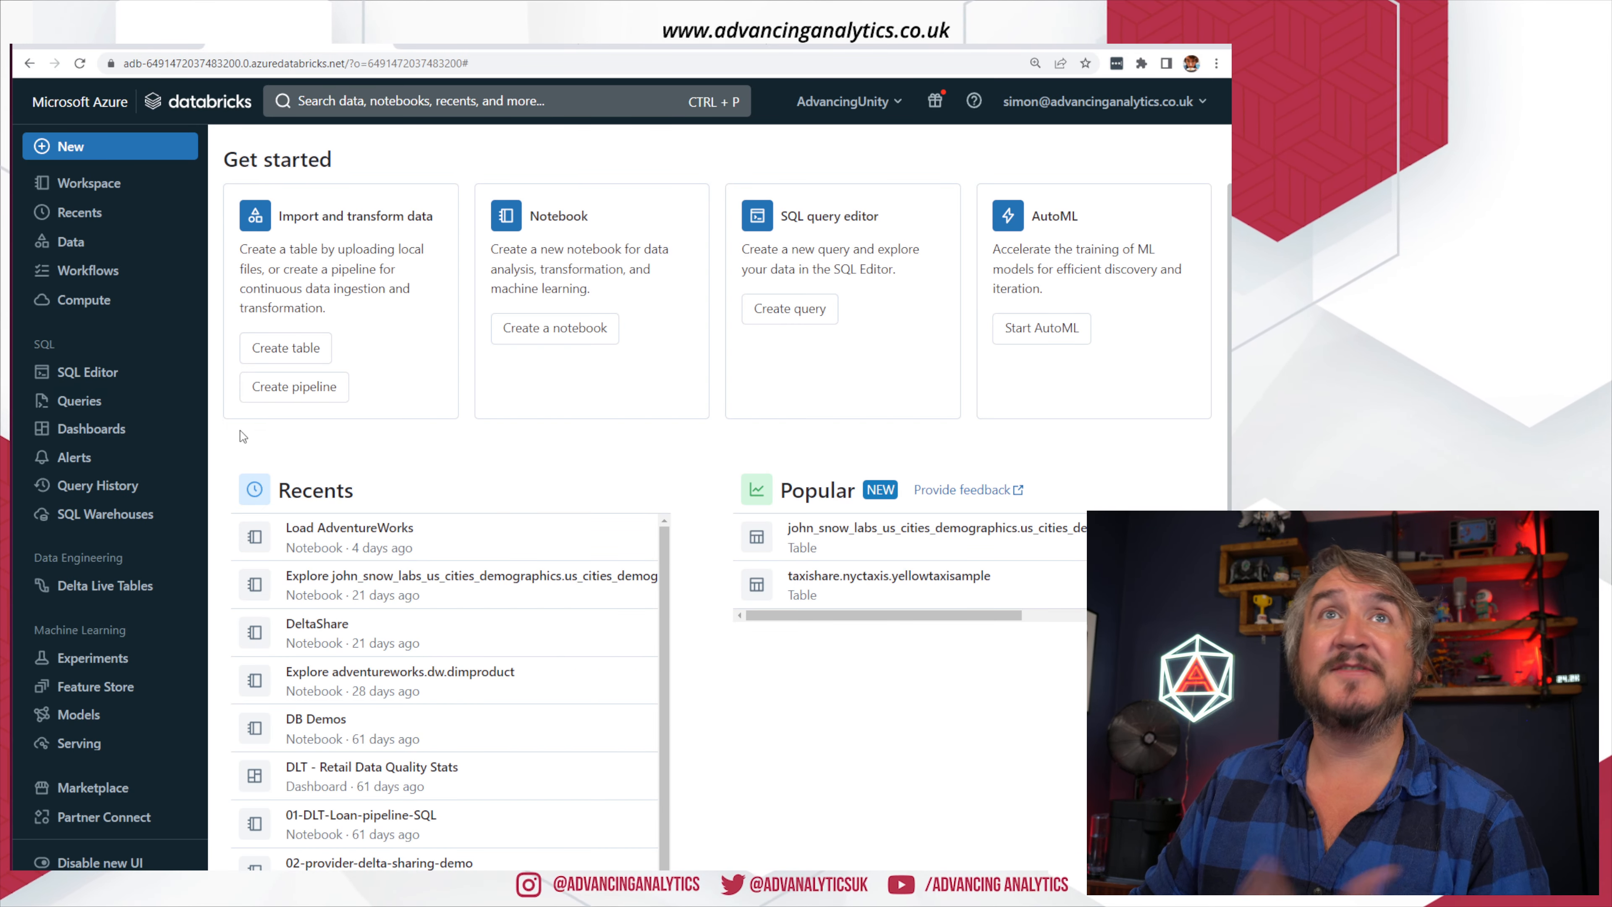
Examine which workspaces can access the adventureworks catalog in Data Explorer.
click(96, 241)
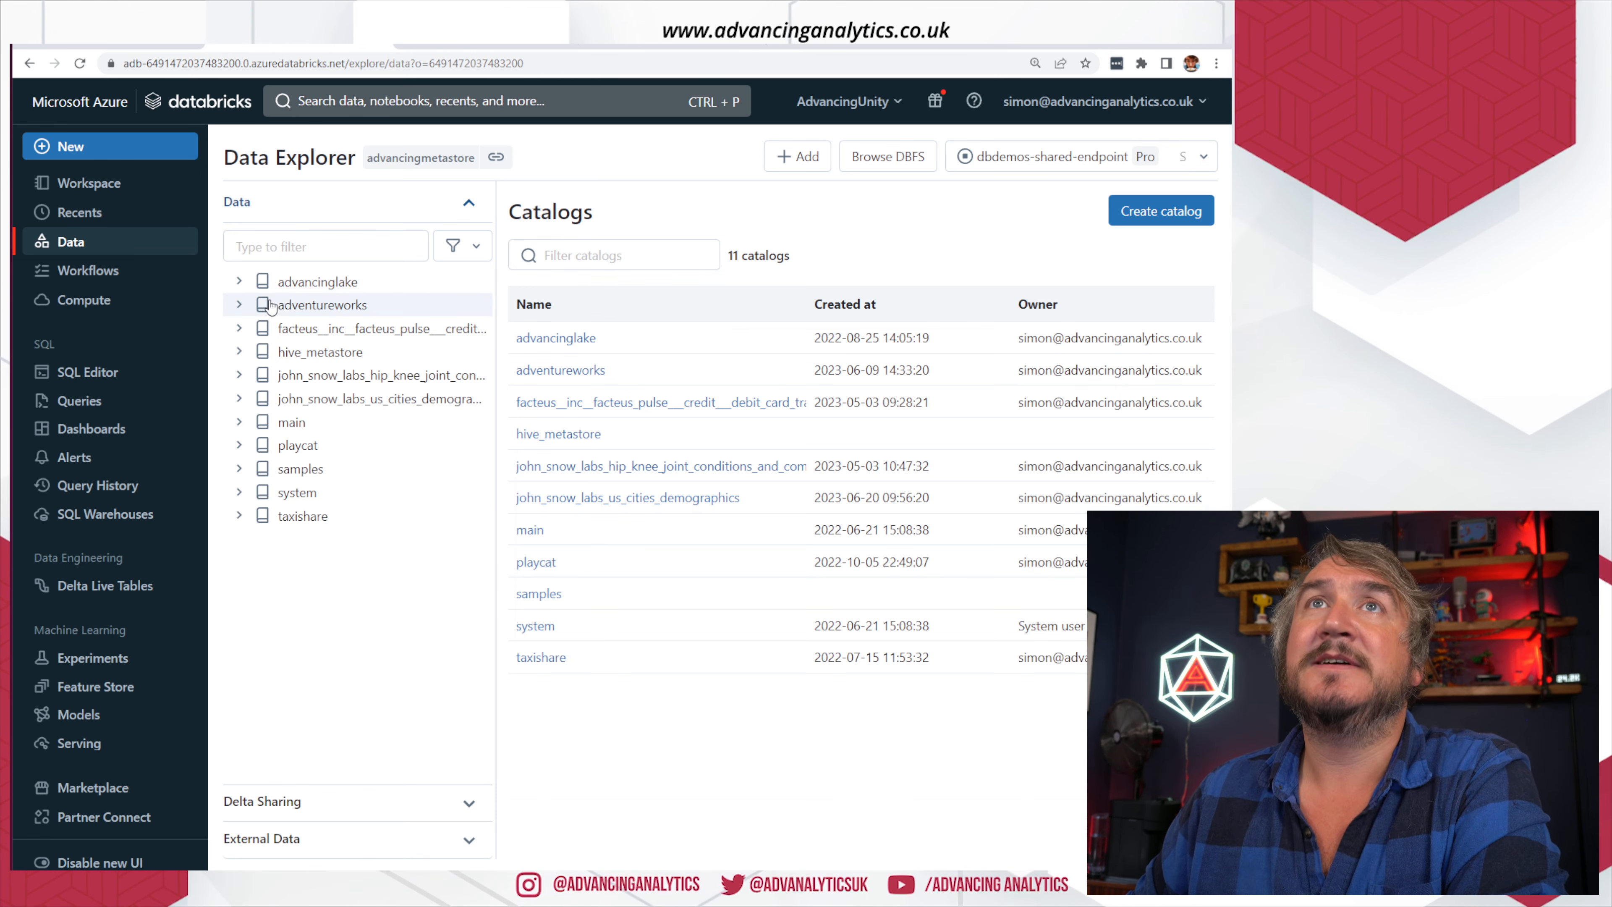
click(298, 304)
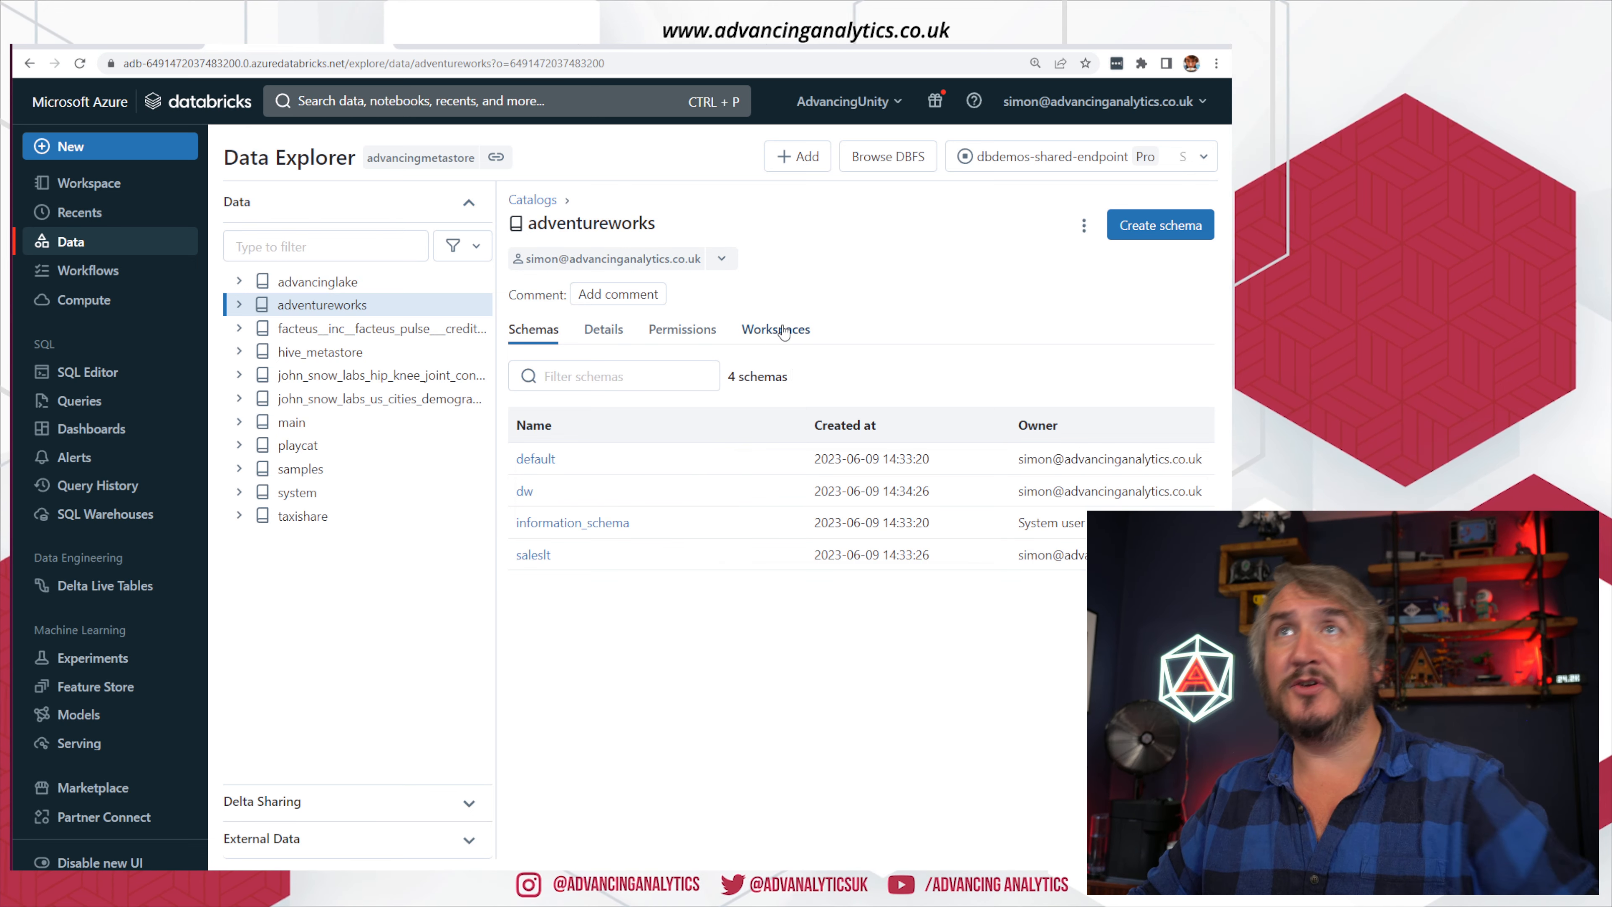
click(765, 333)
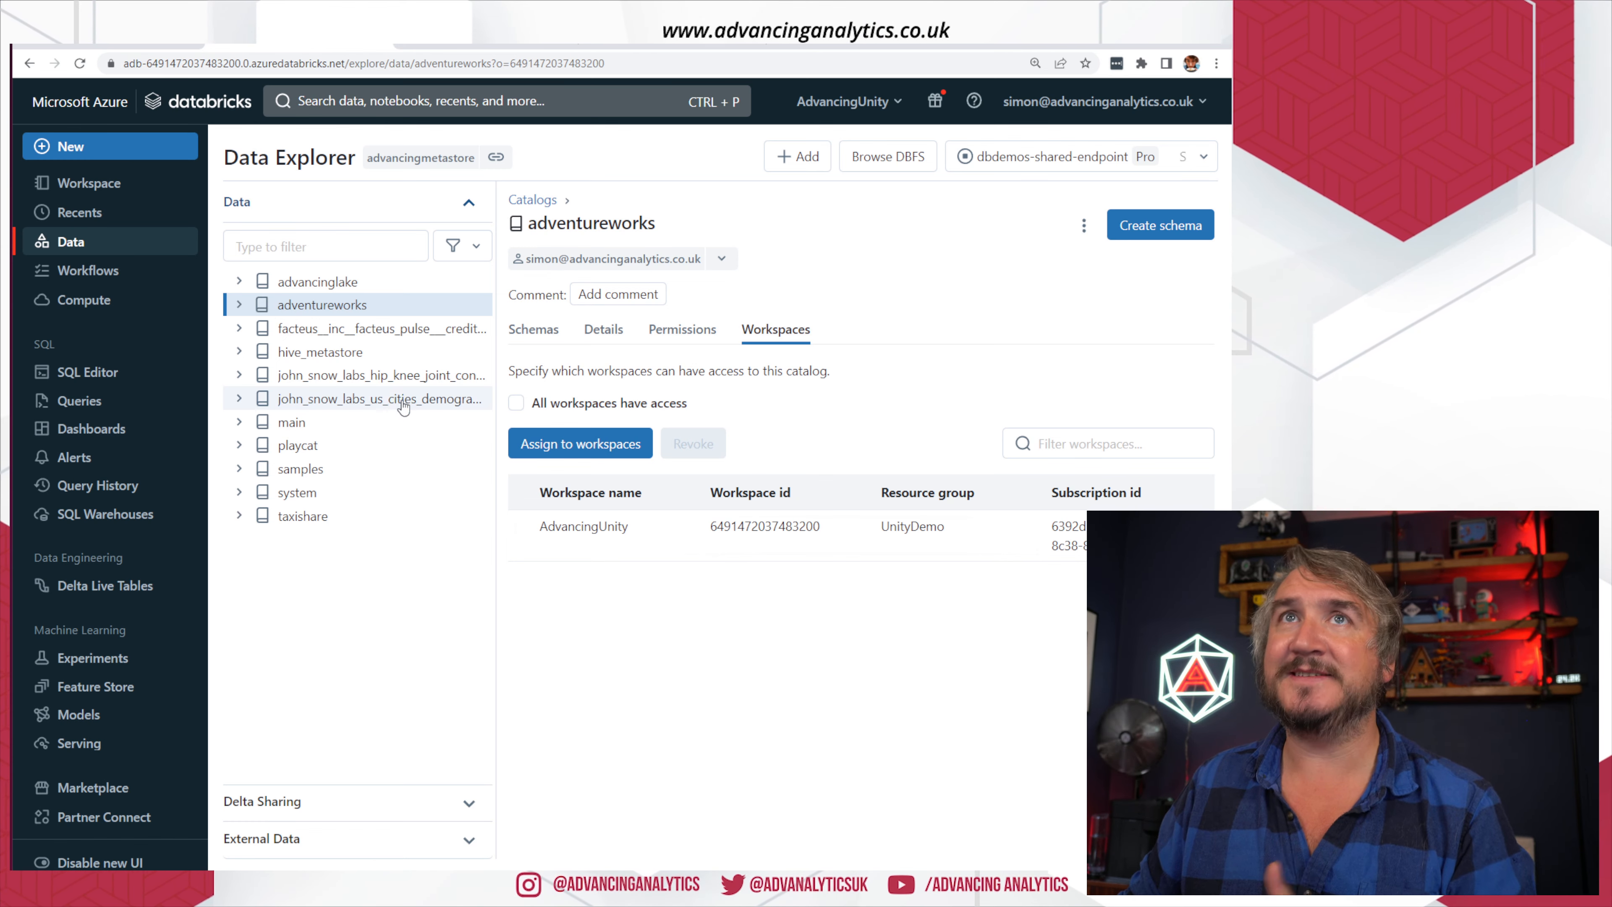
Assign the playcat catalog to the AdvancingUnity workspace.
click(300, 452)
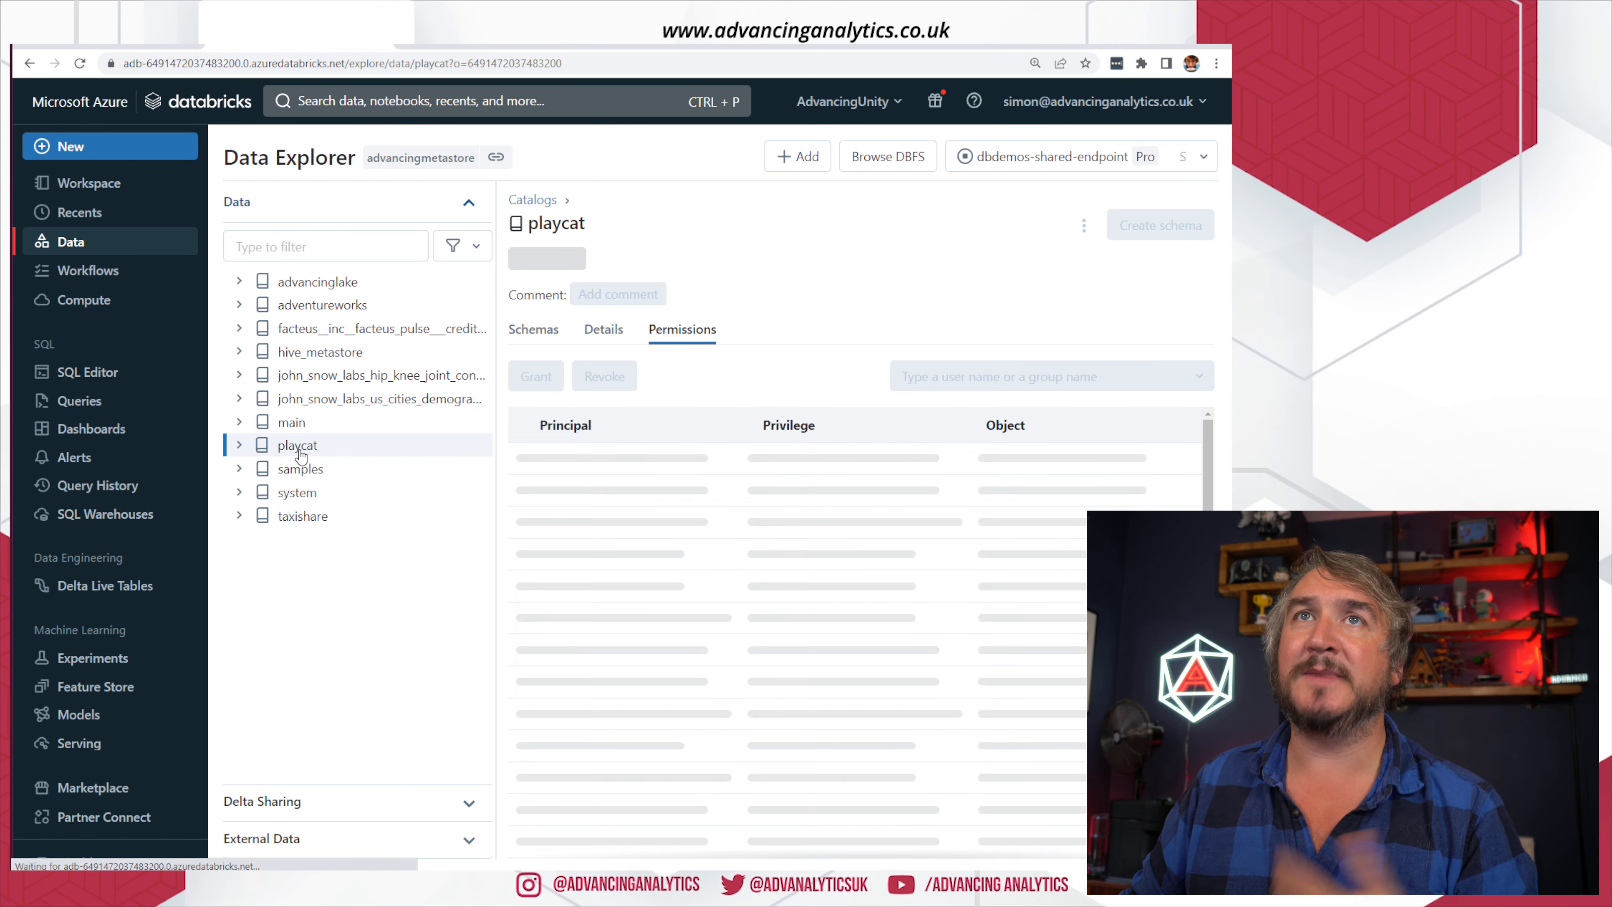
click(761, 336)
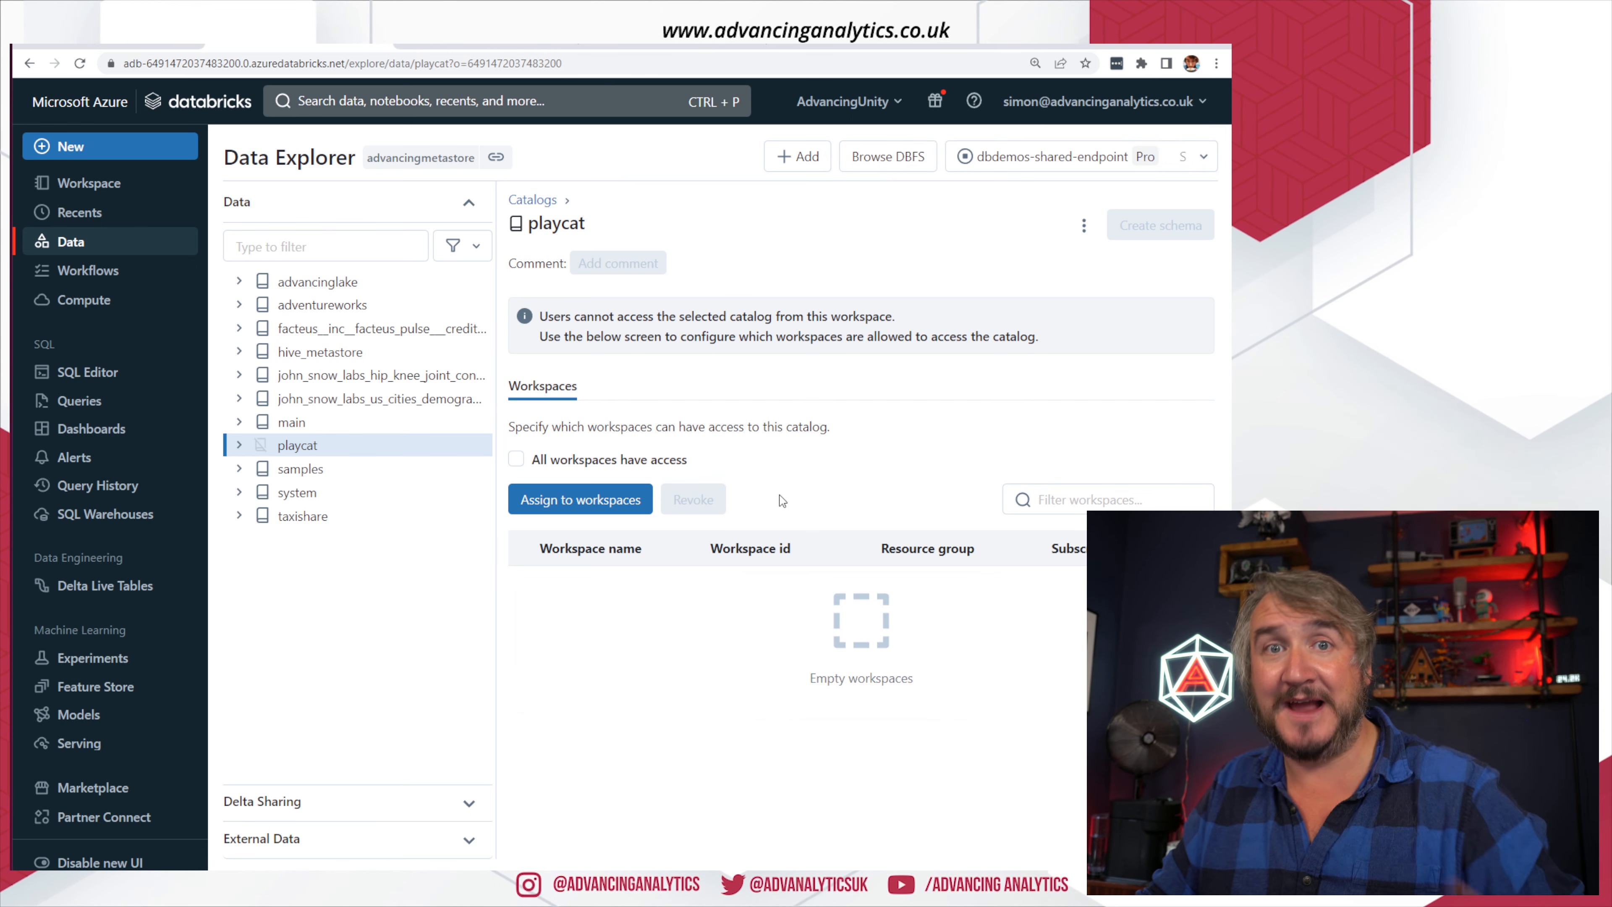
click(580, 499)
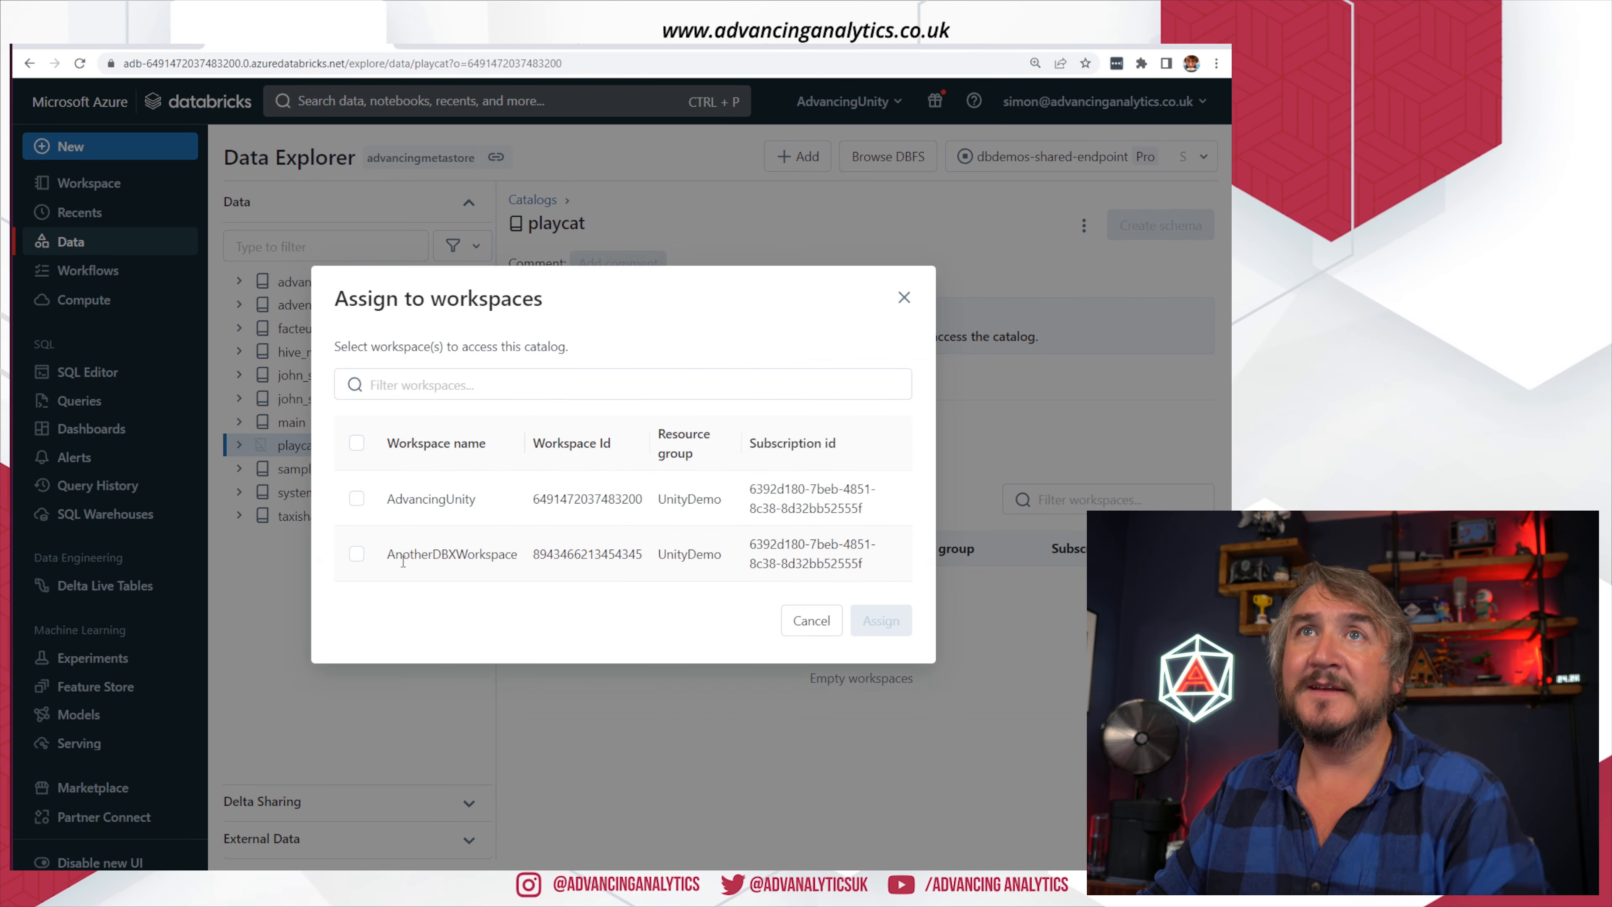
click(356, 499)
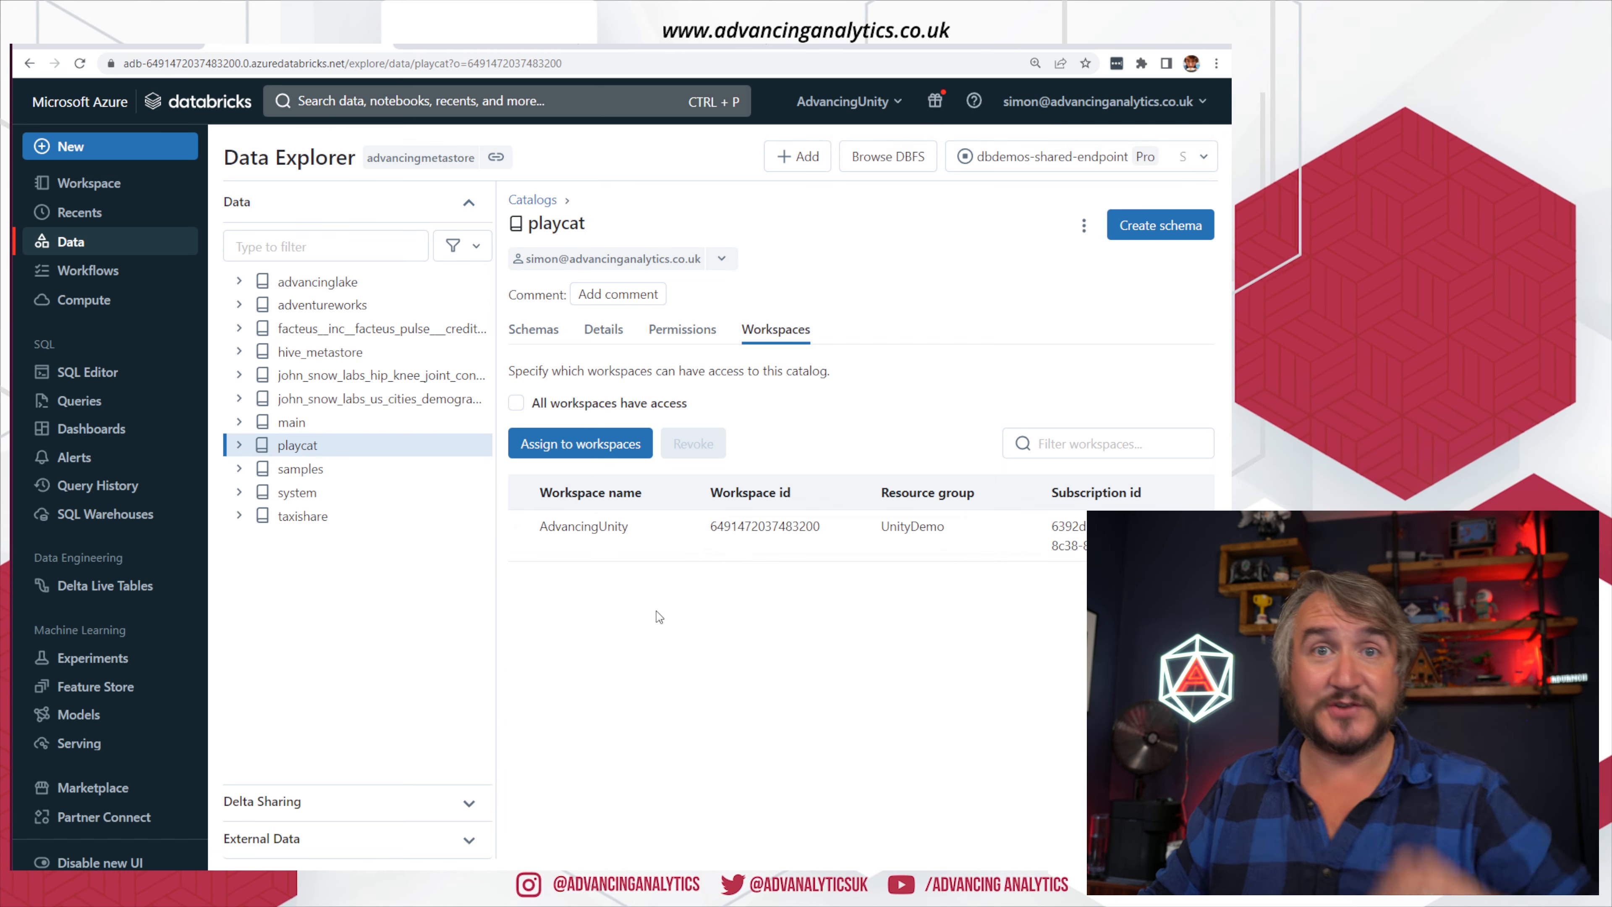
Check which further workspaces the adventureworks catalog could be assigned to, leaving its assignment as it is.
click(371, 307)
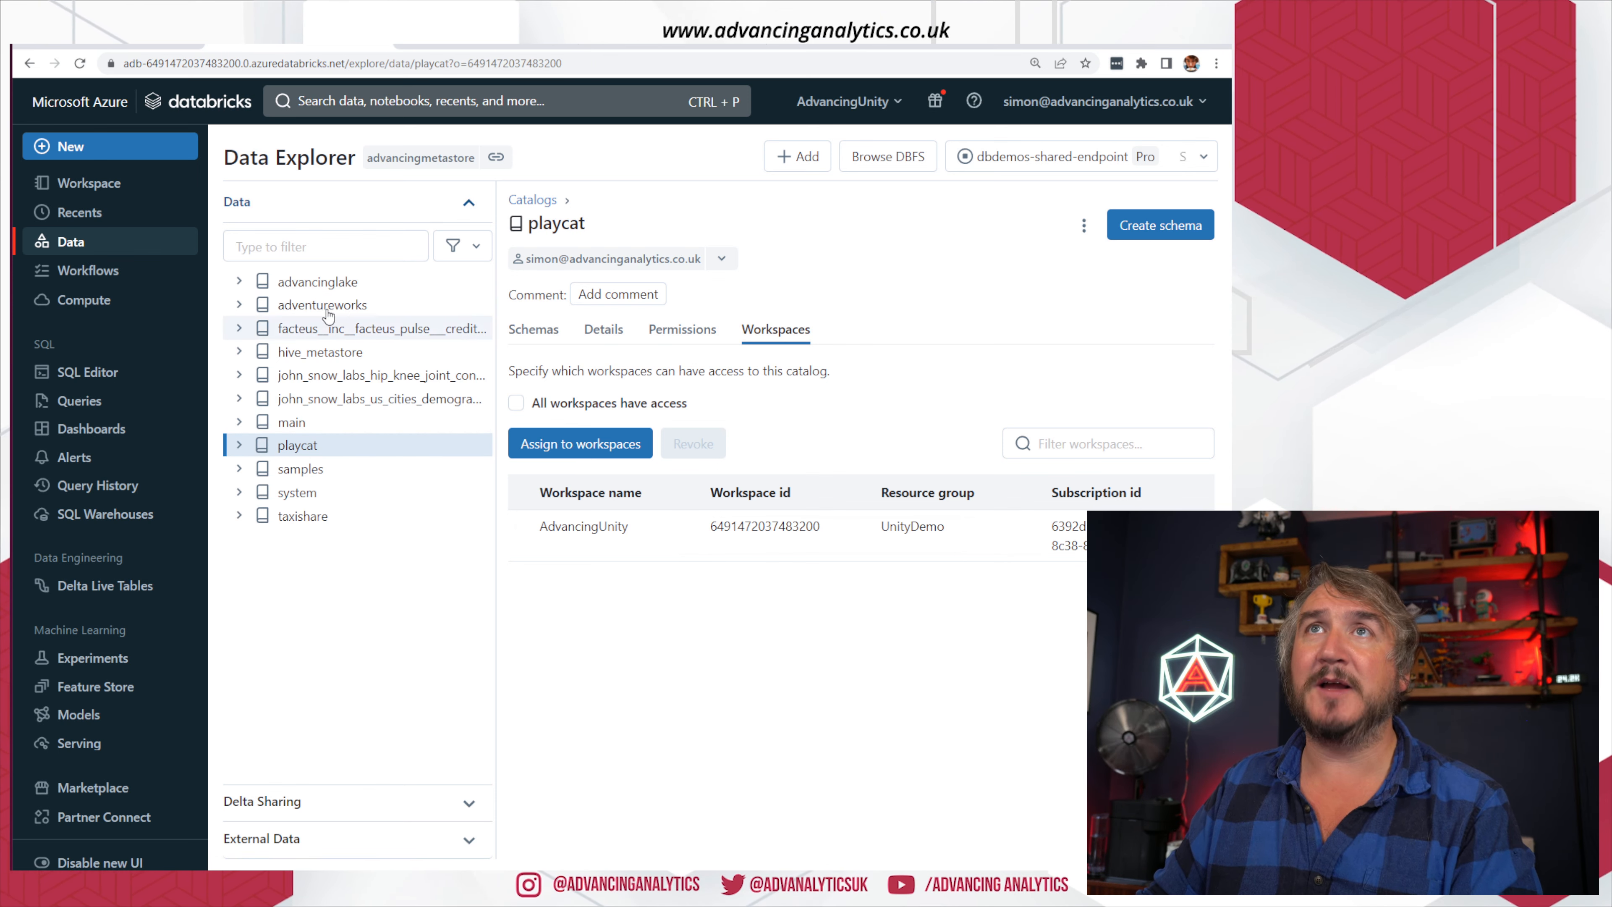
click(328, 305)
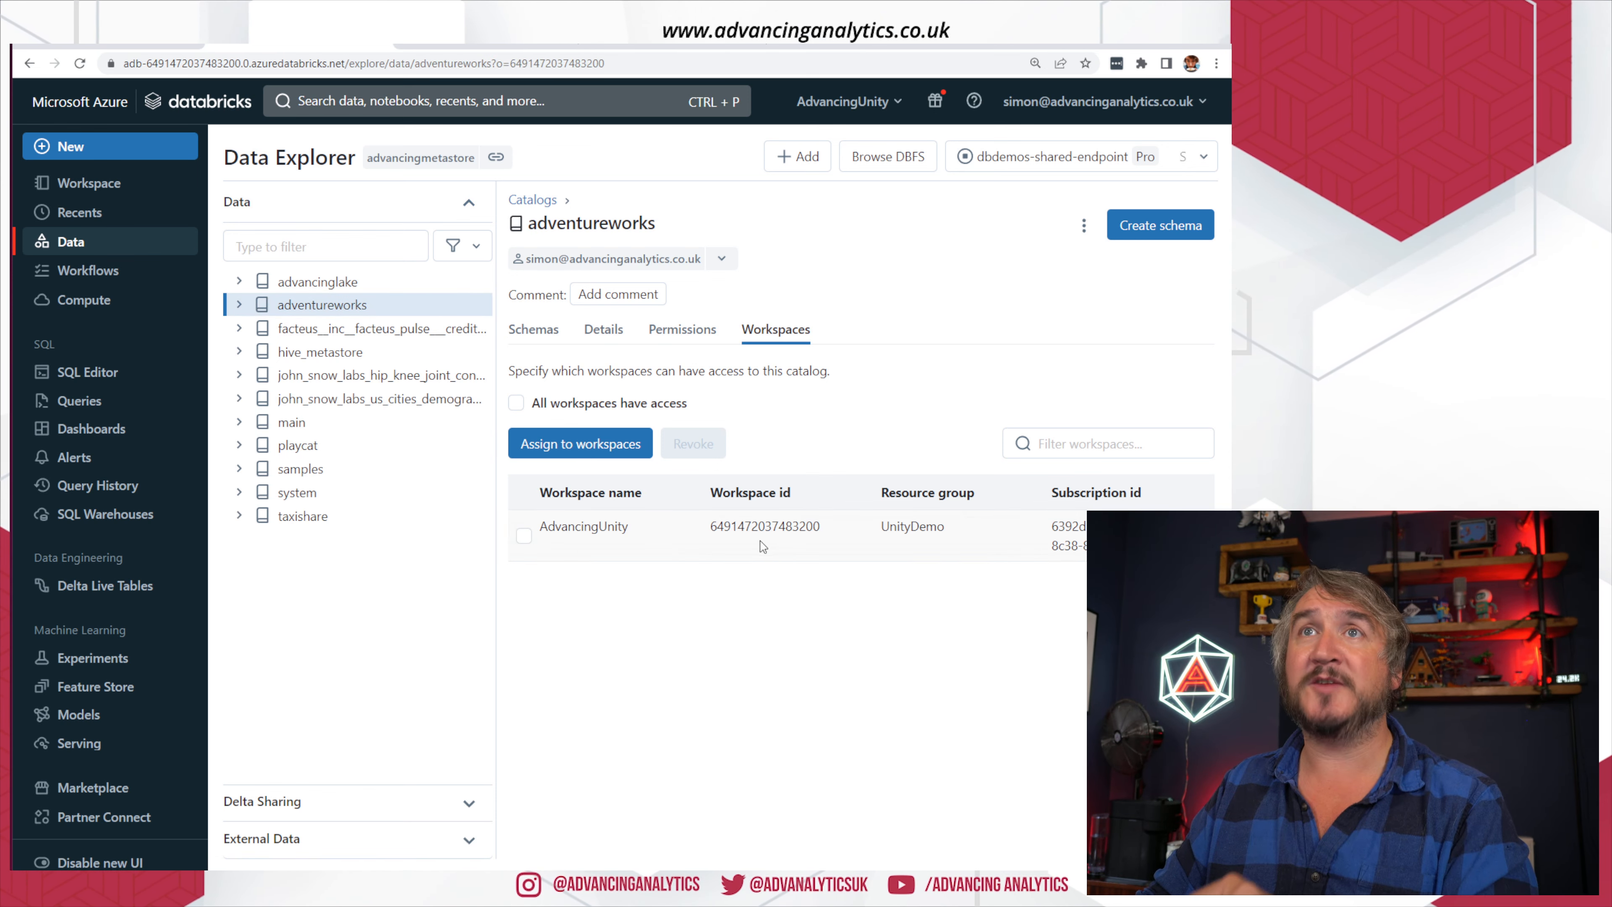
click(601, 444)
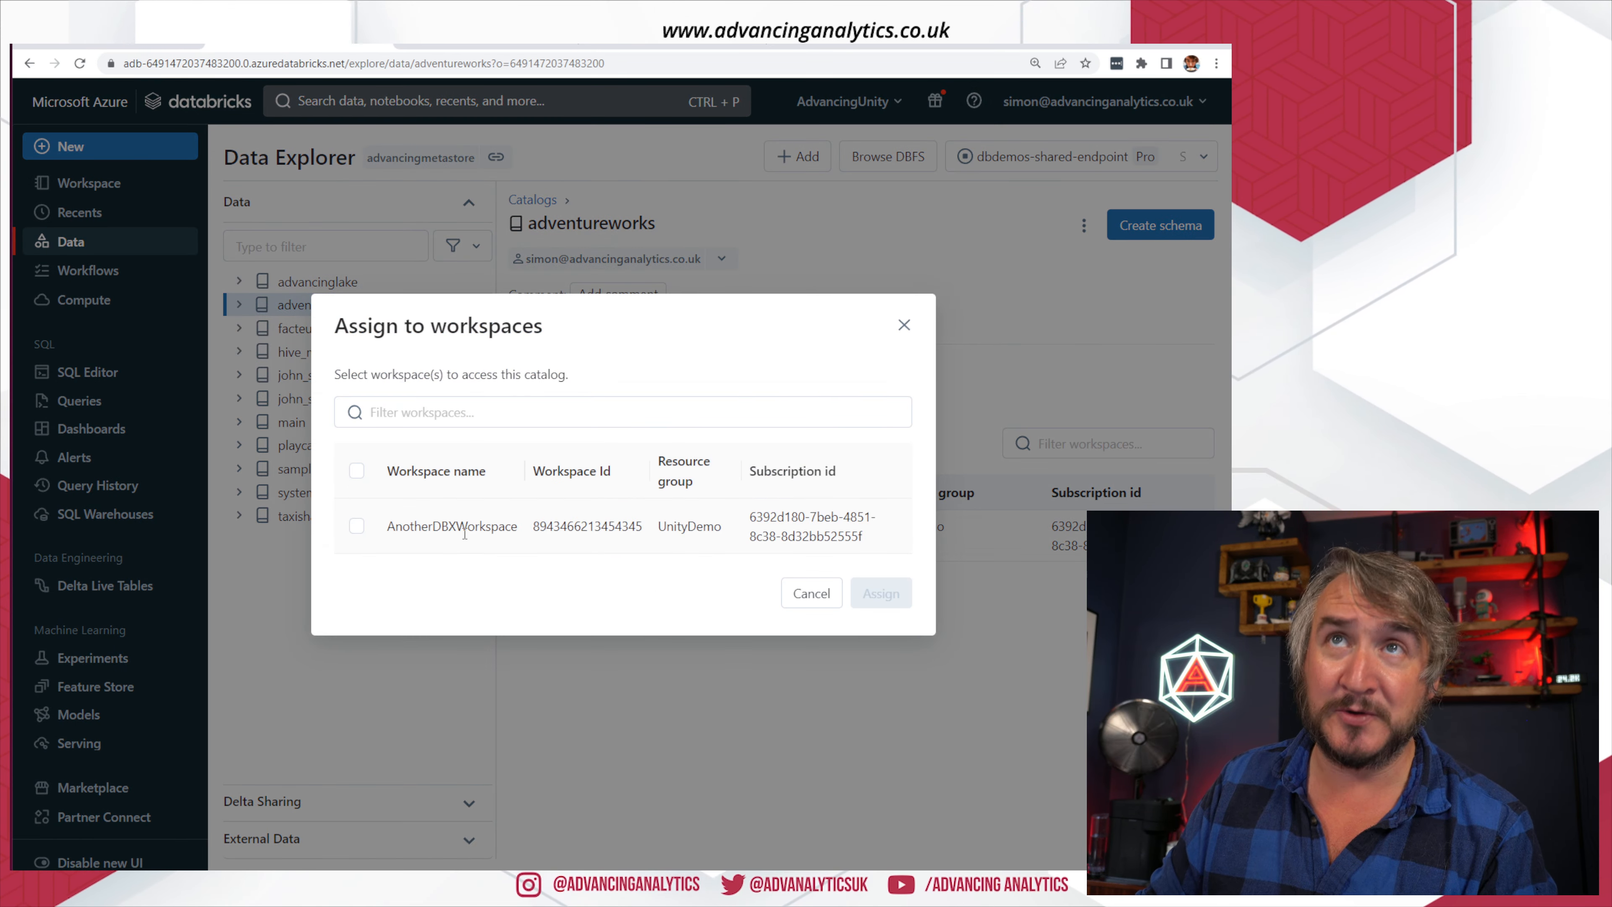
click(811, 592)
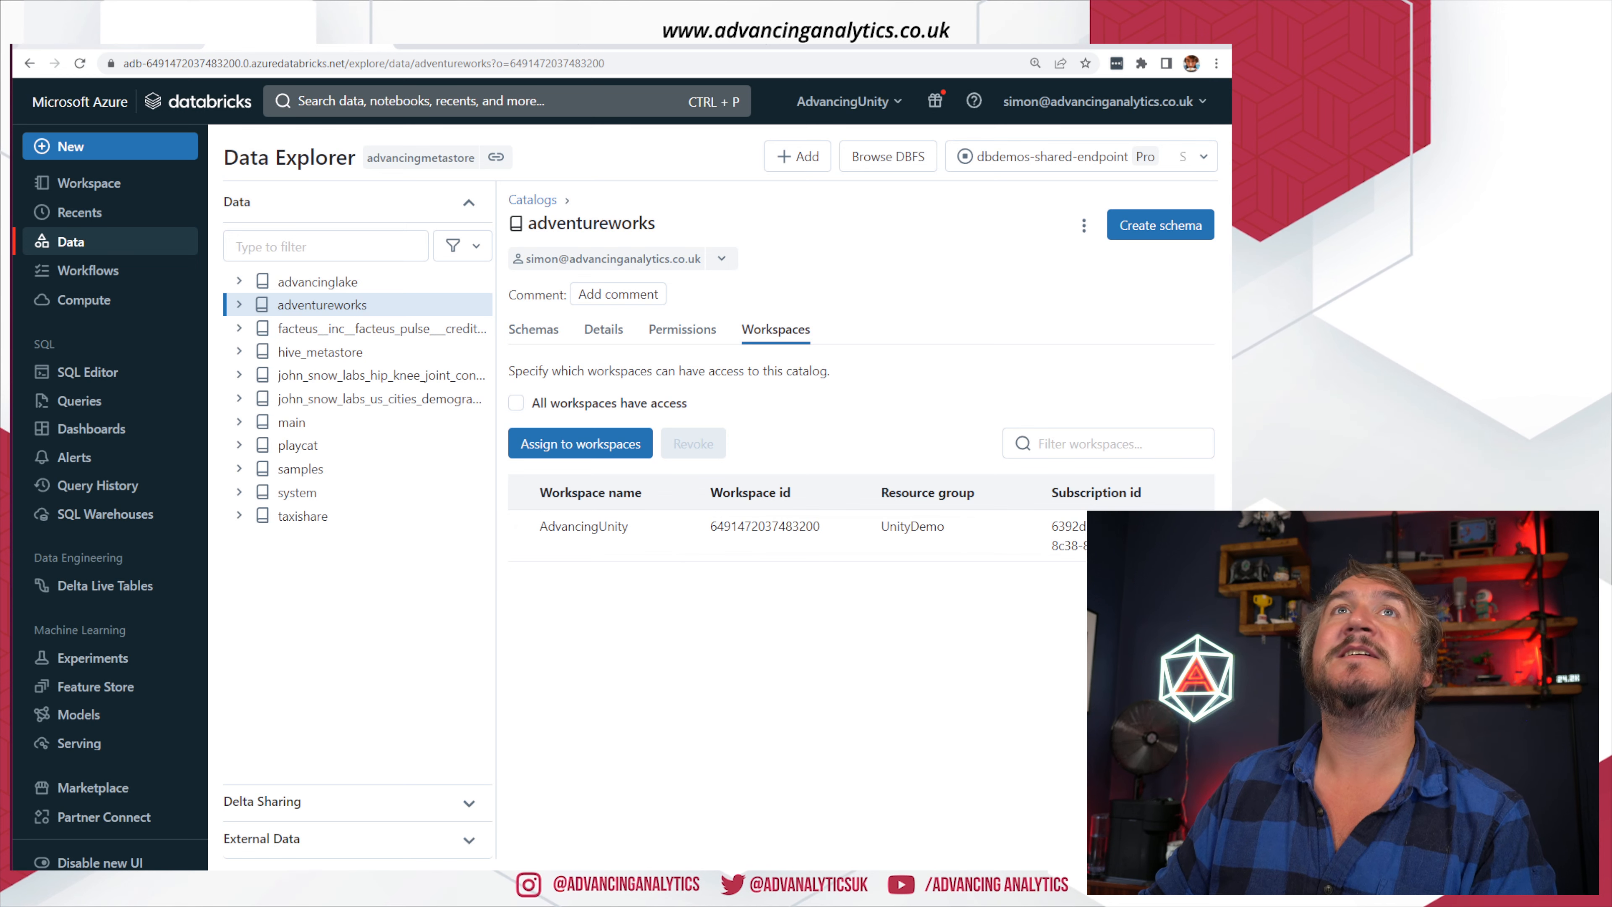
Return to the Azure portal home and launch the AnotherDBXWorkspace Databricks workspace with the company account.
click(110, 38)
click(40, 102)
click(66, 169)
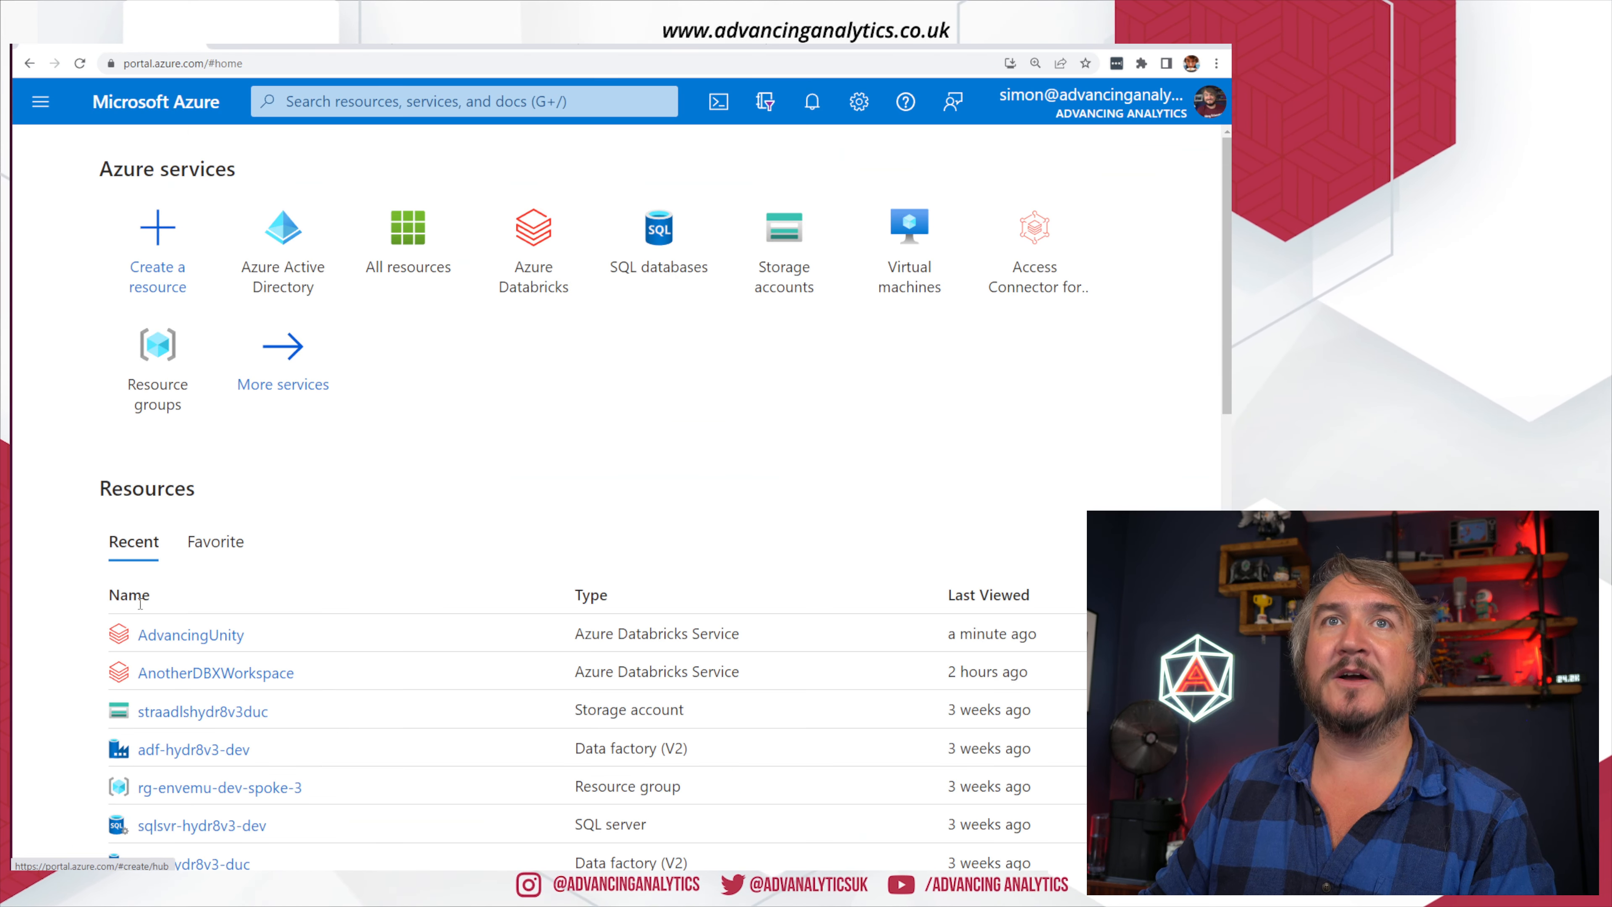
click(211, 674)
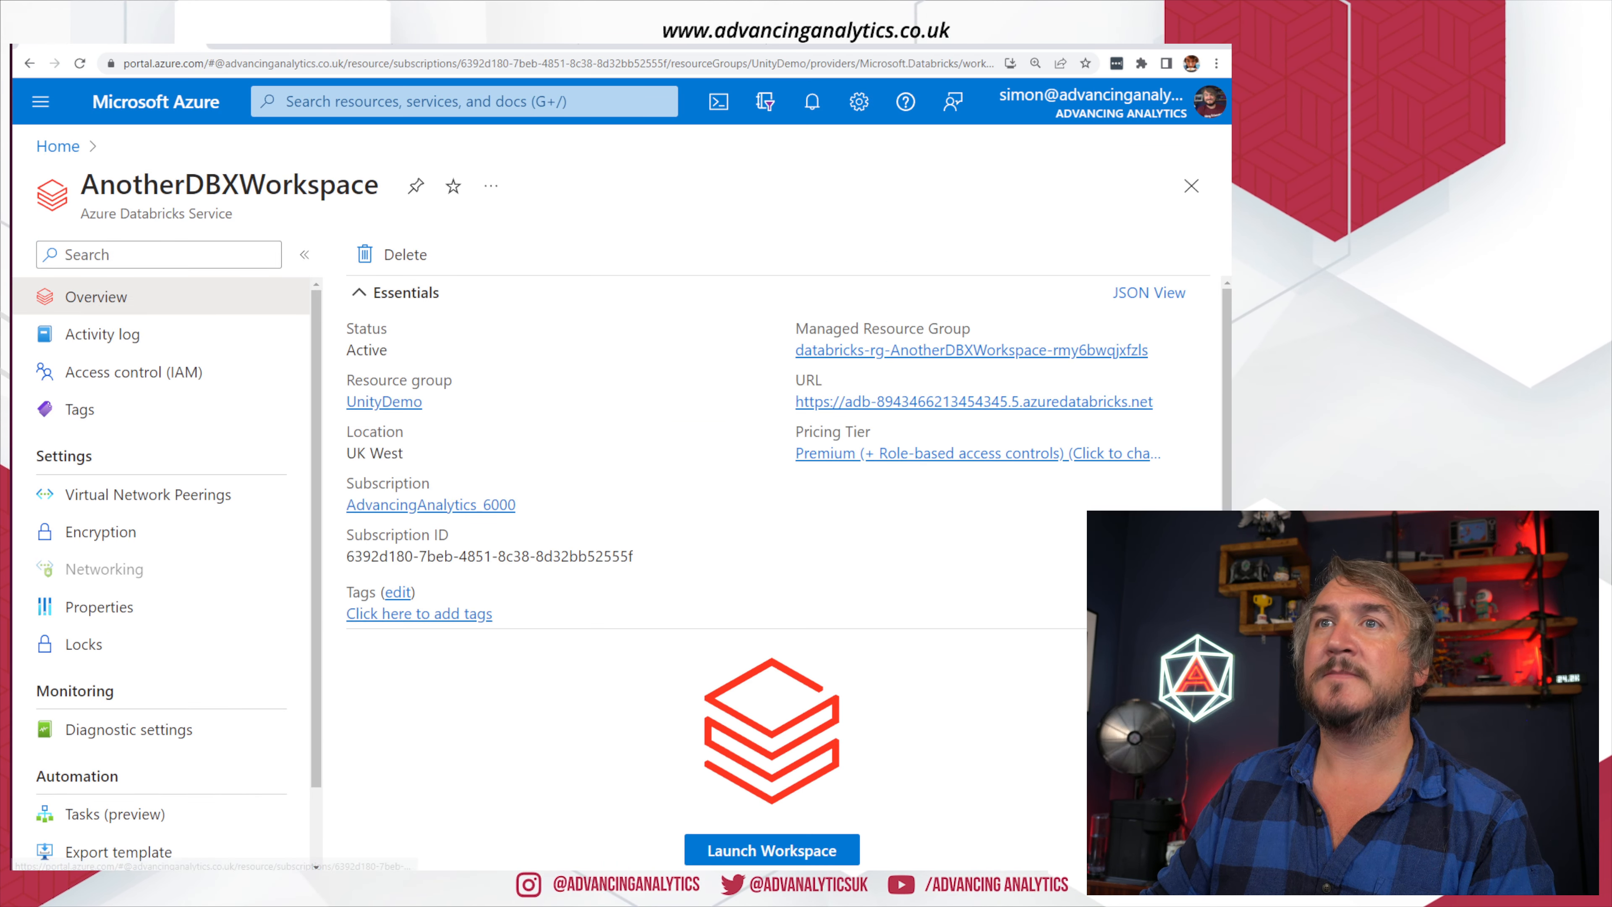
click(736, 848)
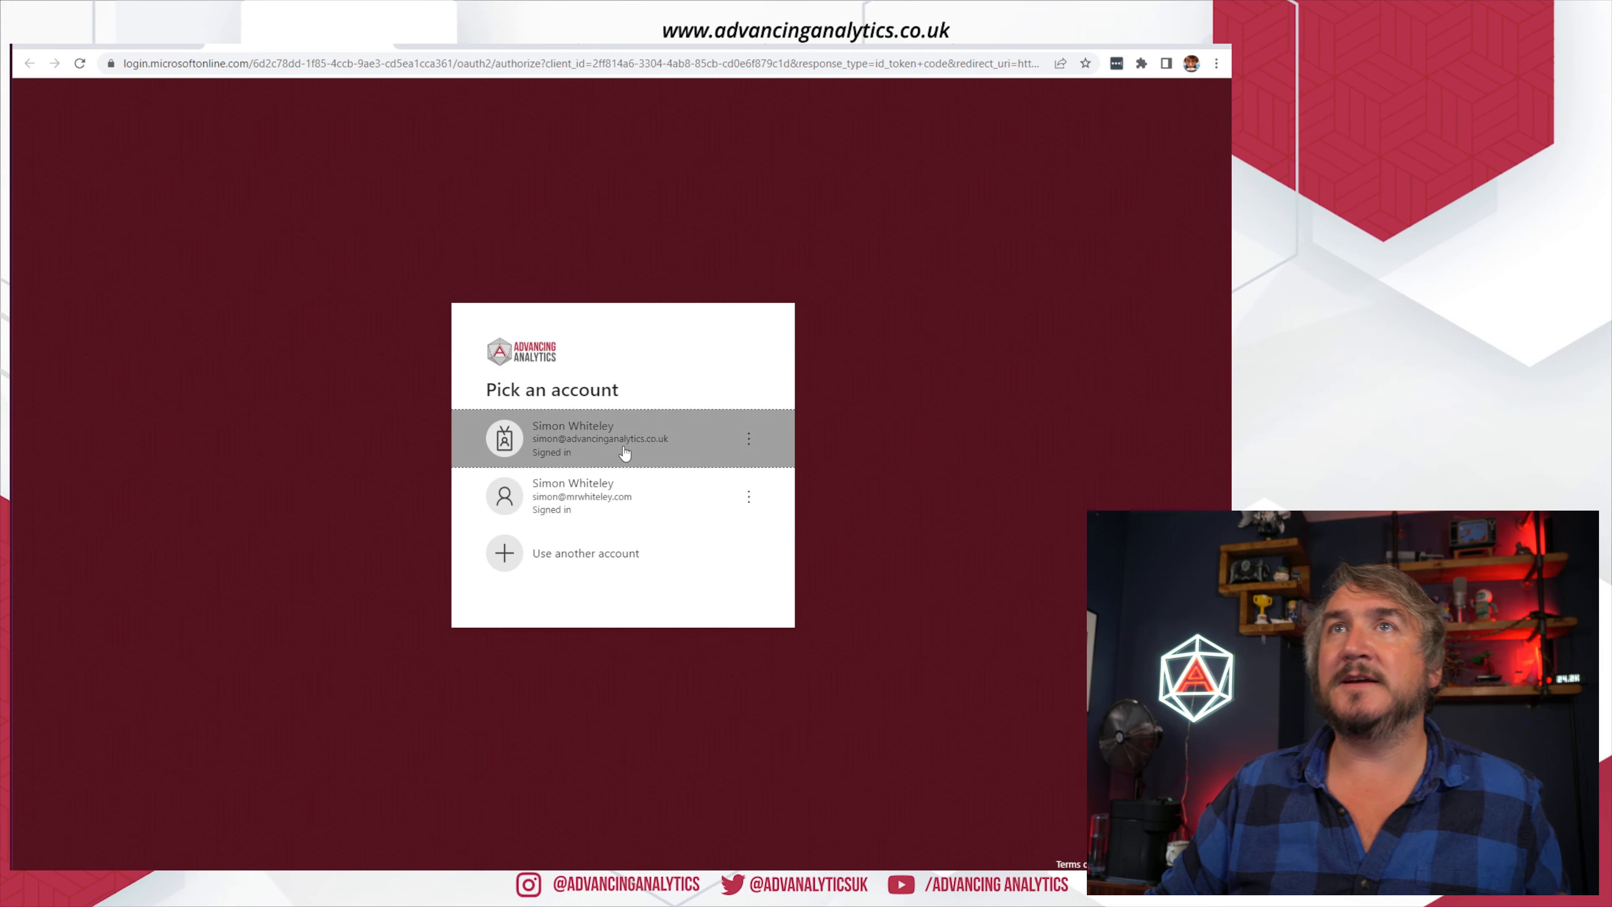
click(623, 444)
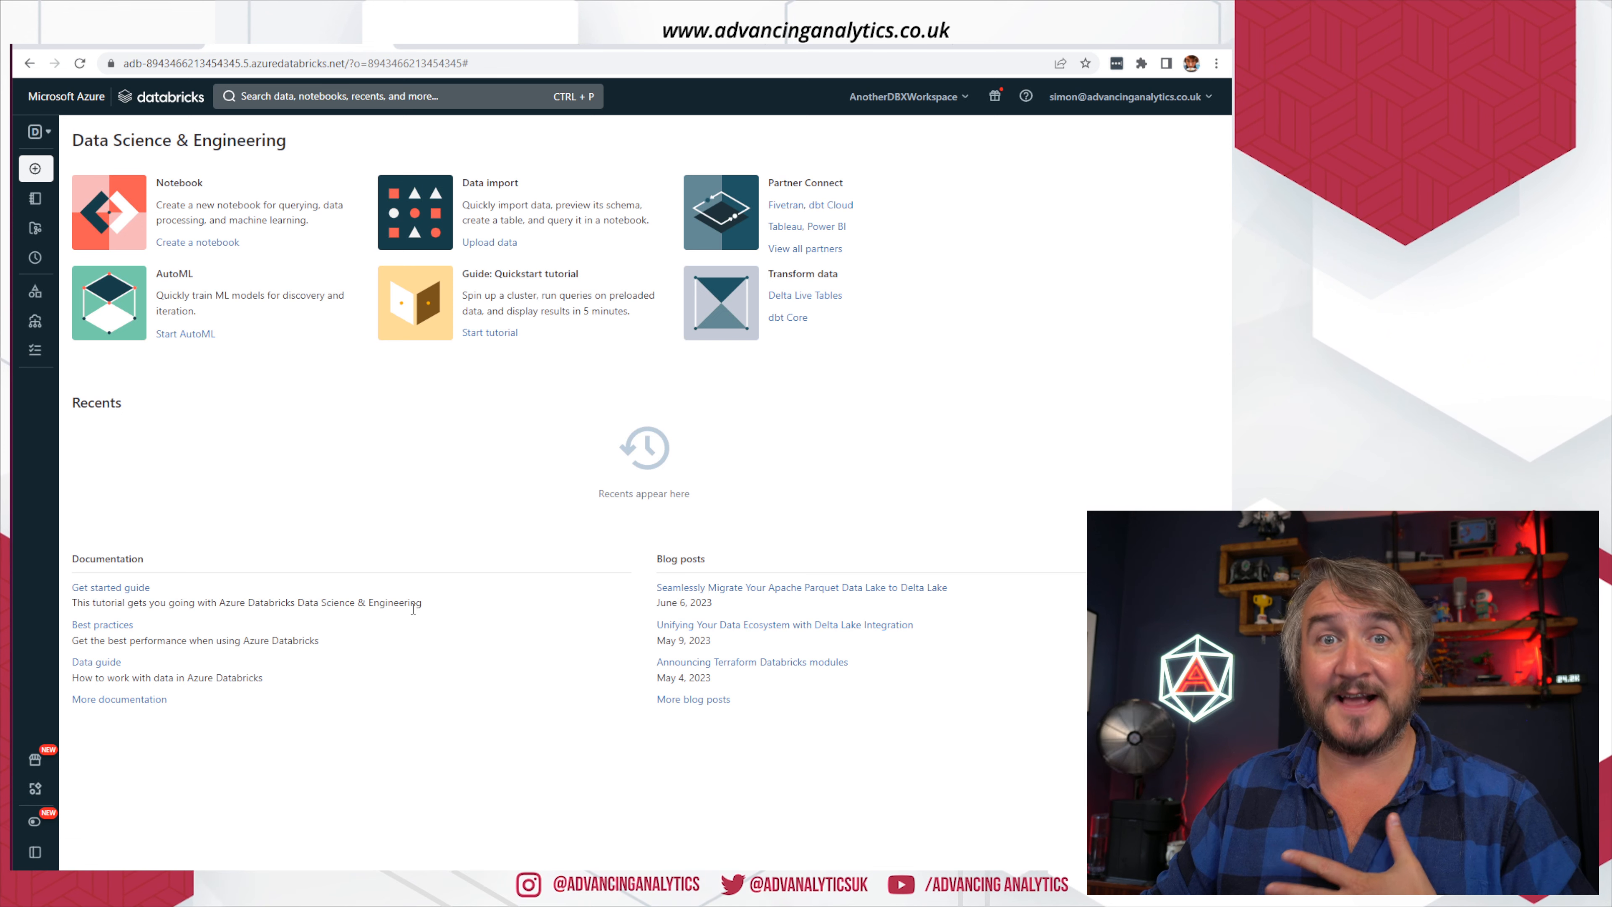
Examine in AnotherDBXWorkspace's Data Explorer whether the playcat and adventureworks catalogs can be accessed from this workspace.
mouse_move(36, 242)
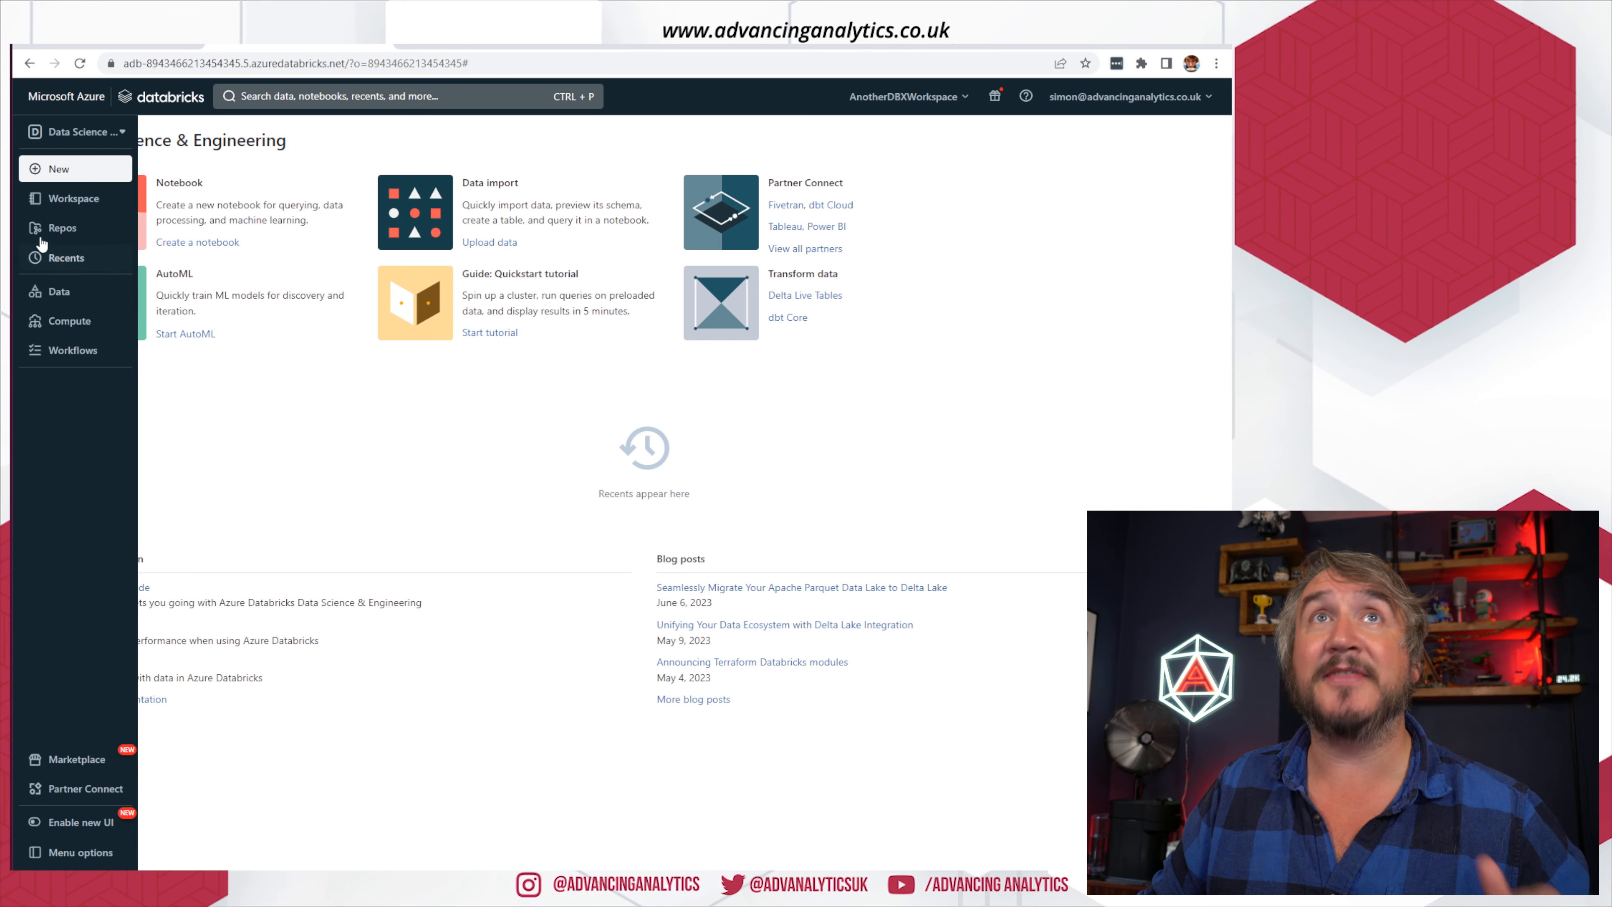
click(53, 303)
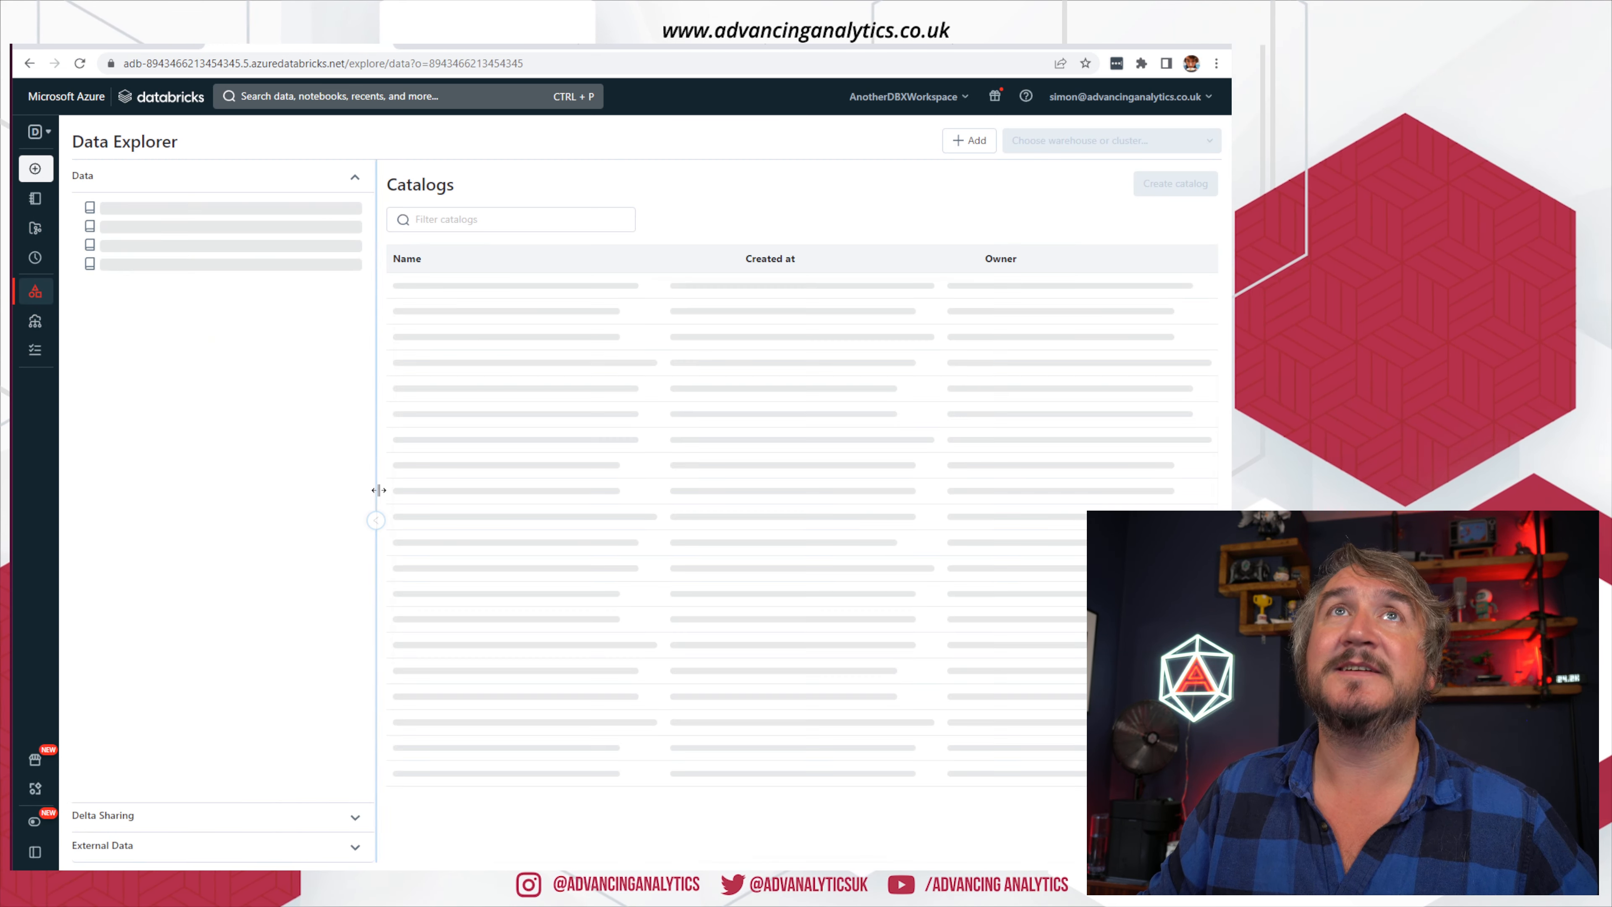
key(ctrl+plus)
key(ctrl+plus)
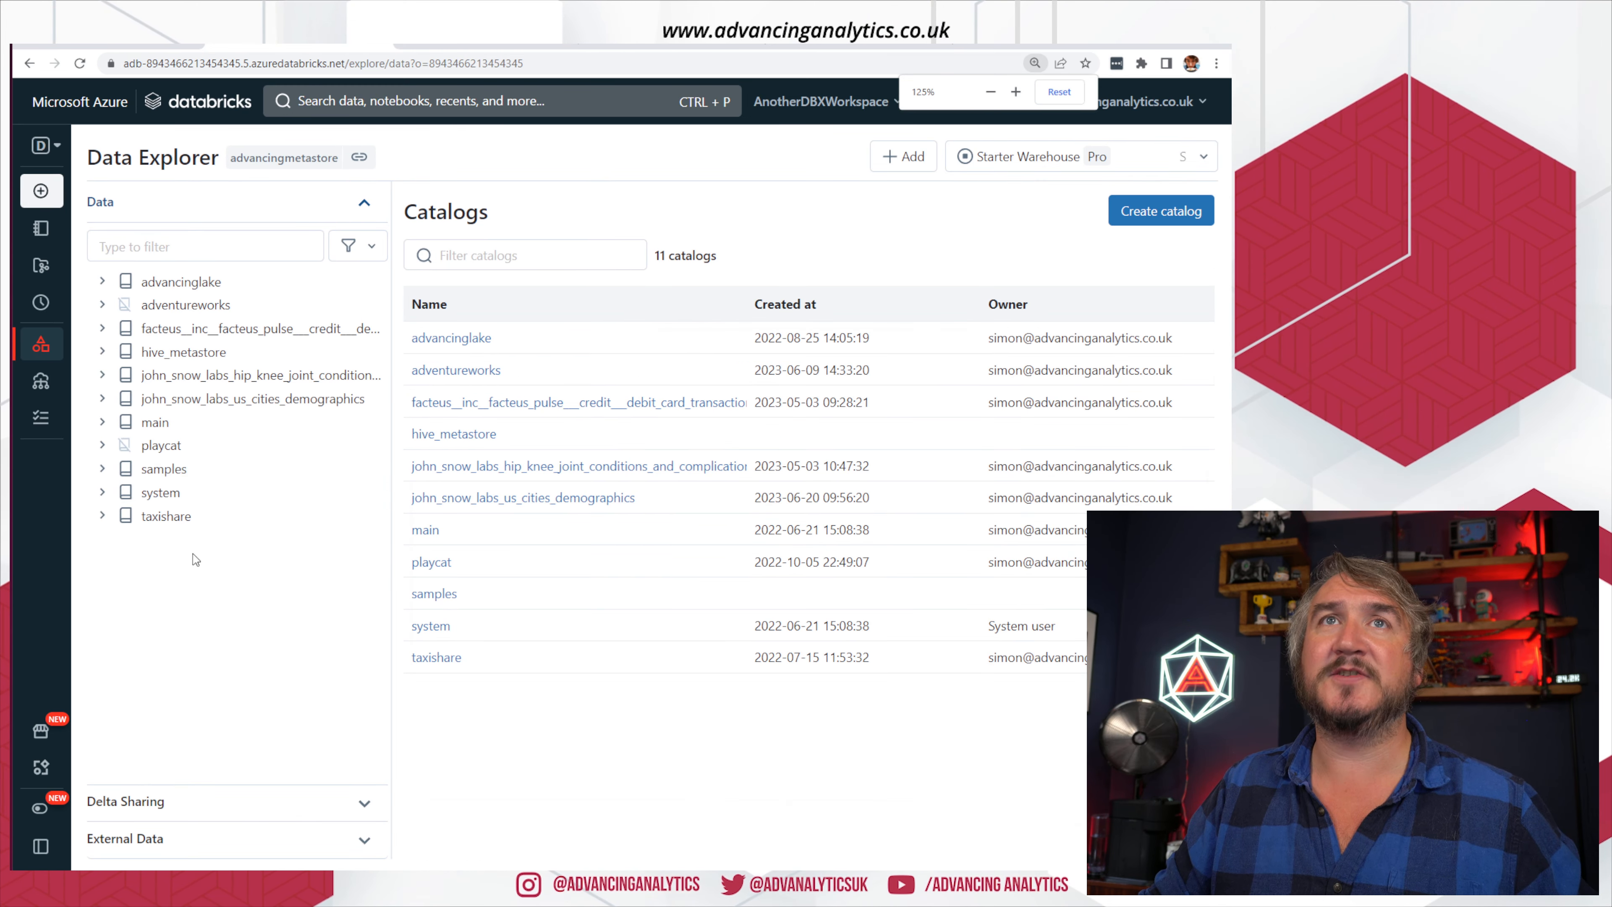
click(160, 445)
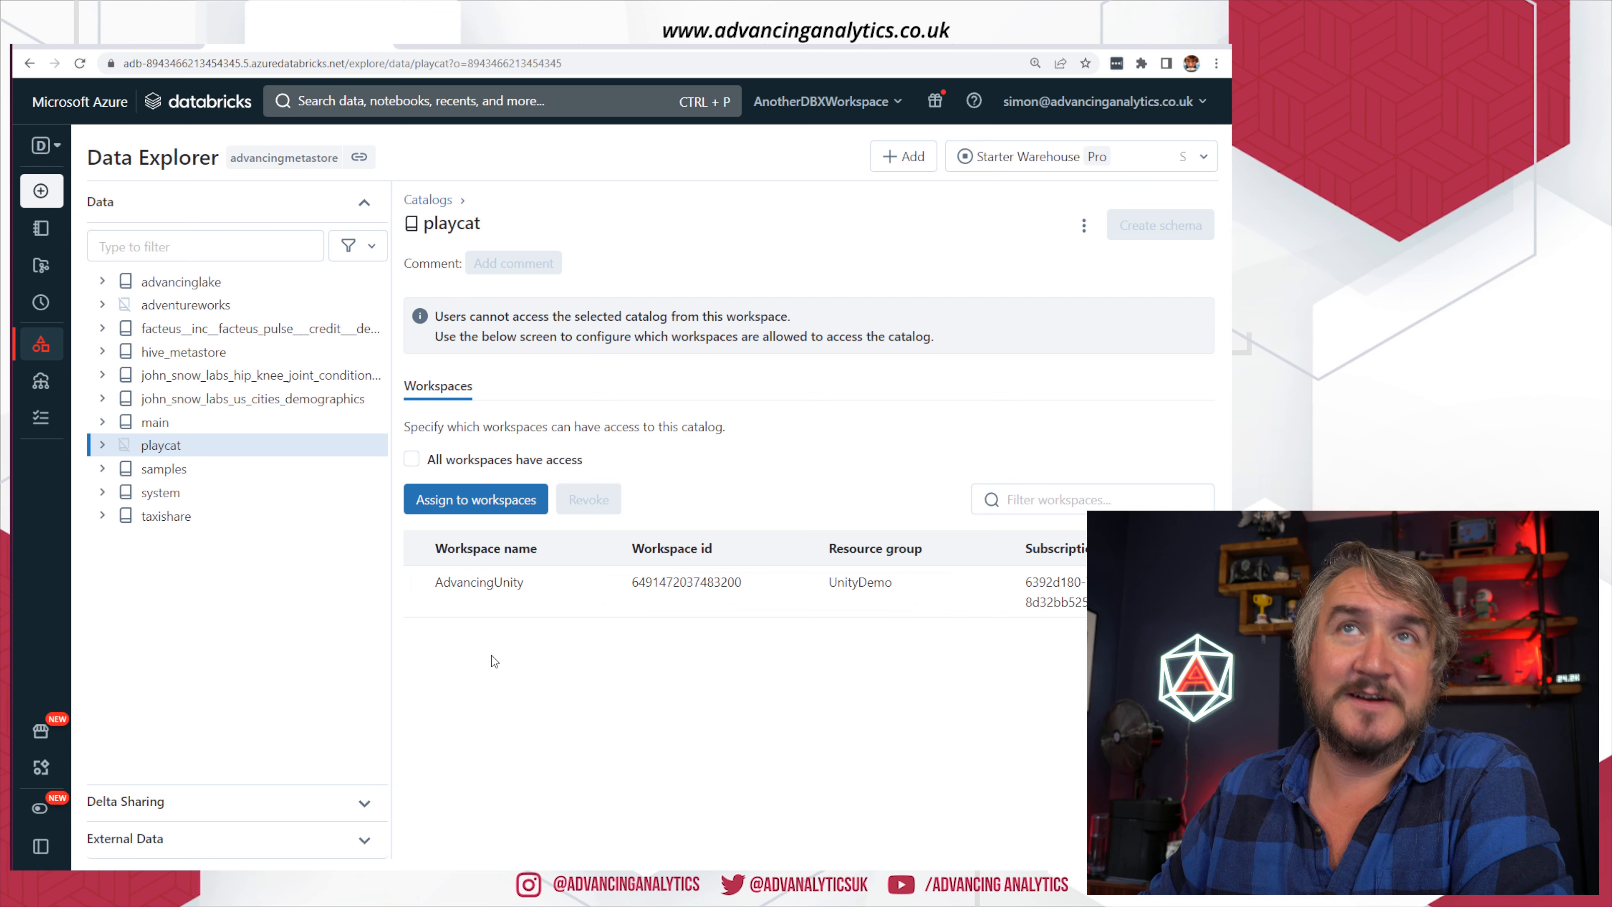
click(104, 445)
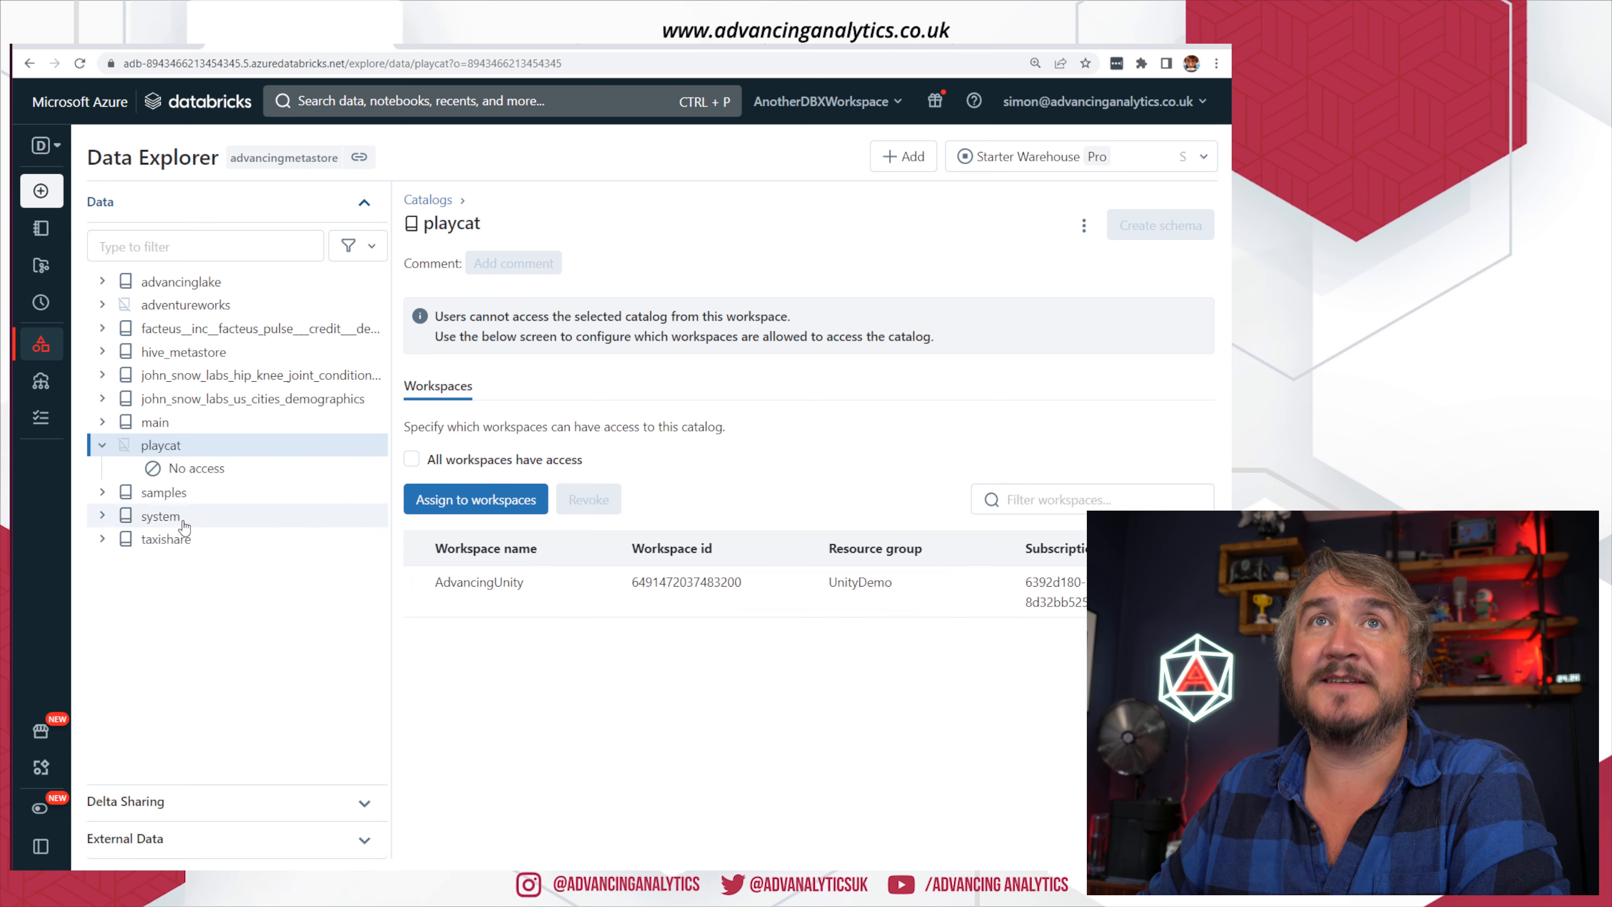
click(101, 304)
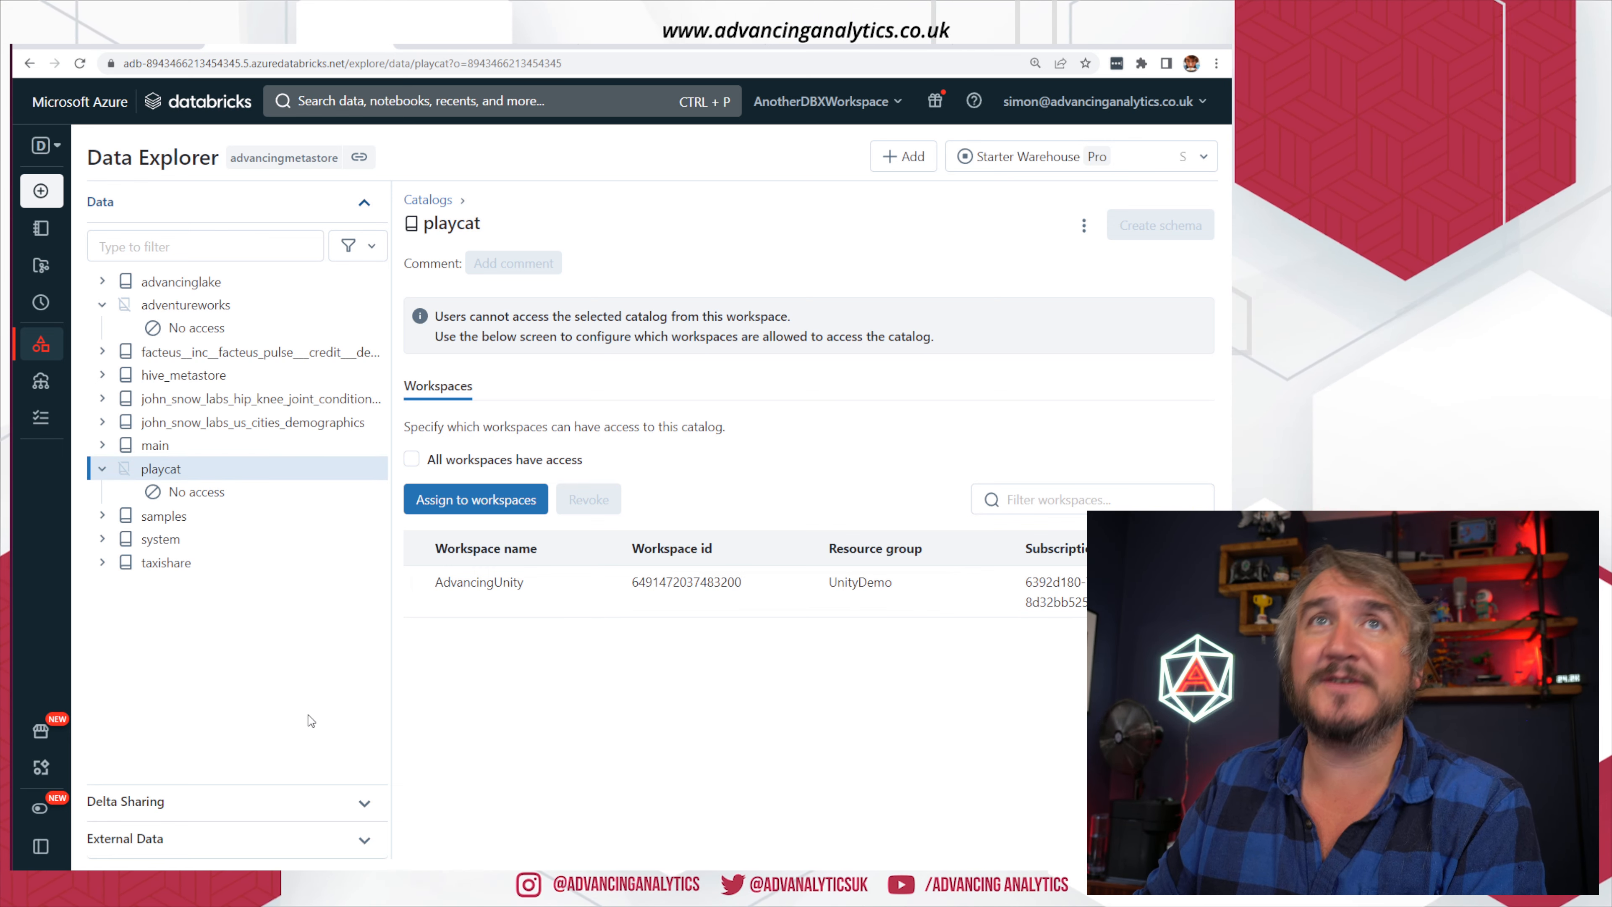
click(102, 469)
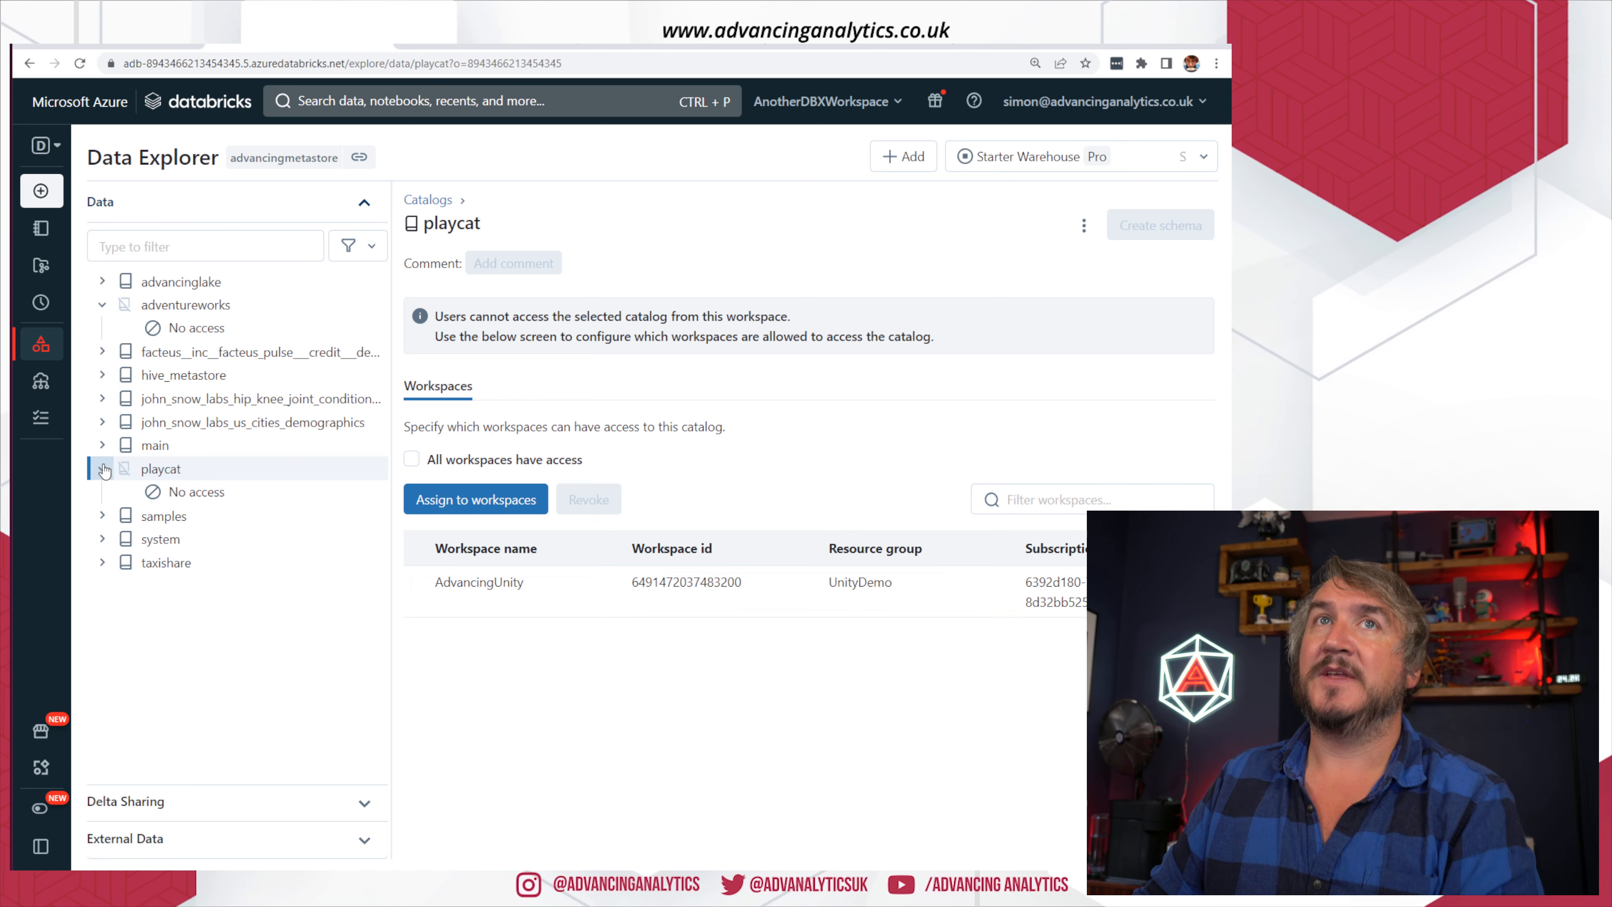
click(102, 305)
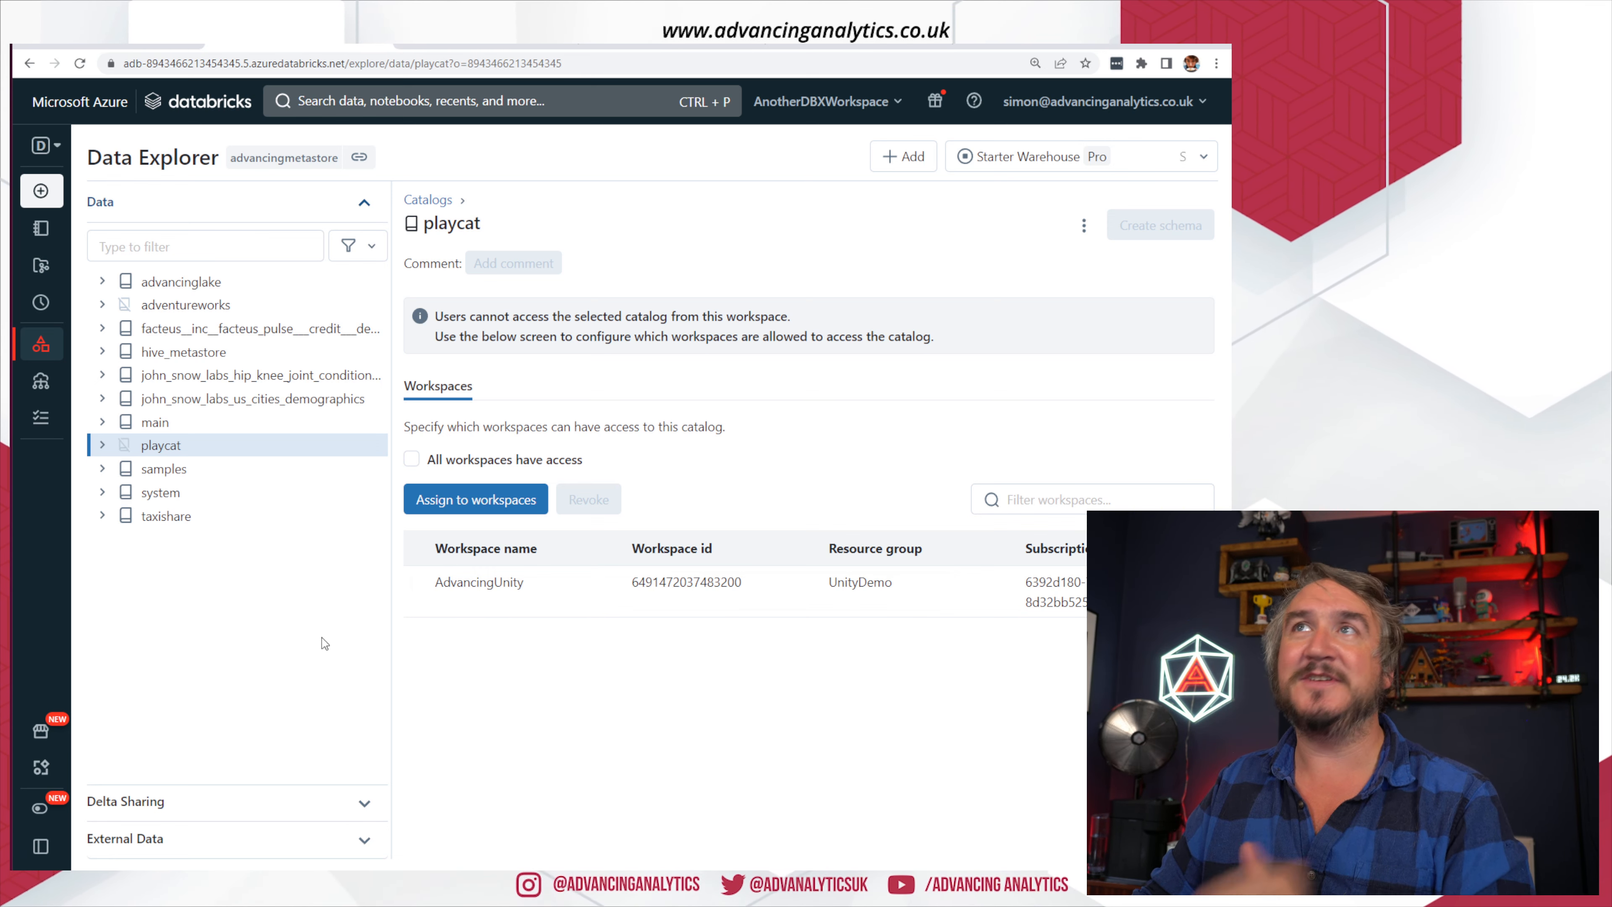
click(427, 200)
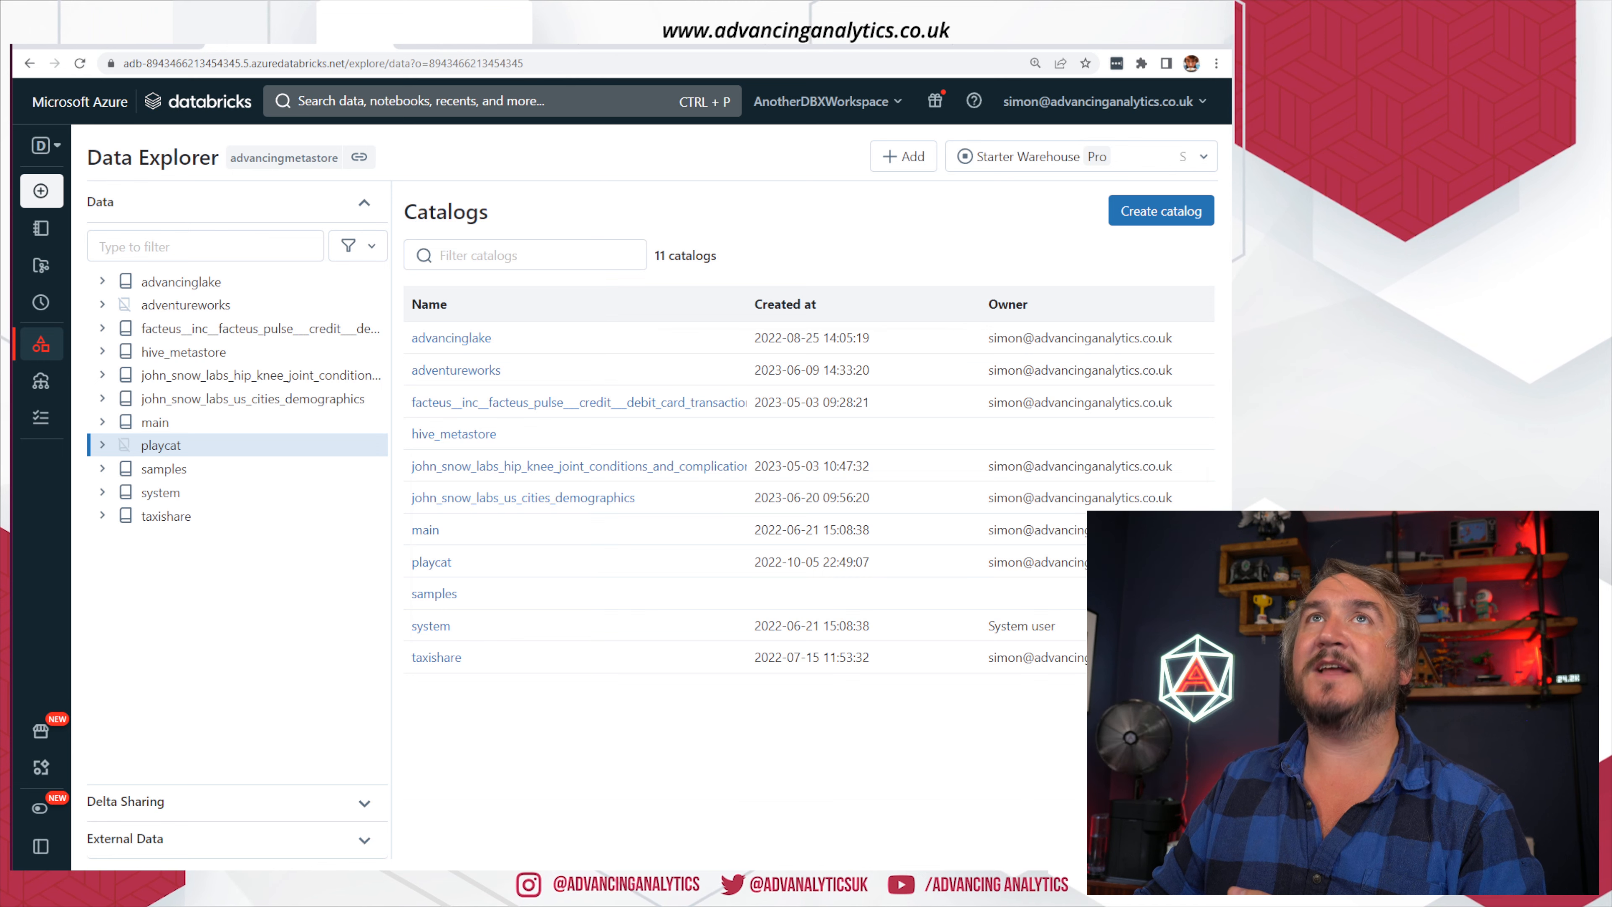
Switch the Azure portal to the MVP tenant directory, launch the AdvDatabricks workspace and open its Data Explorer.
click(387, 43)
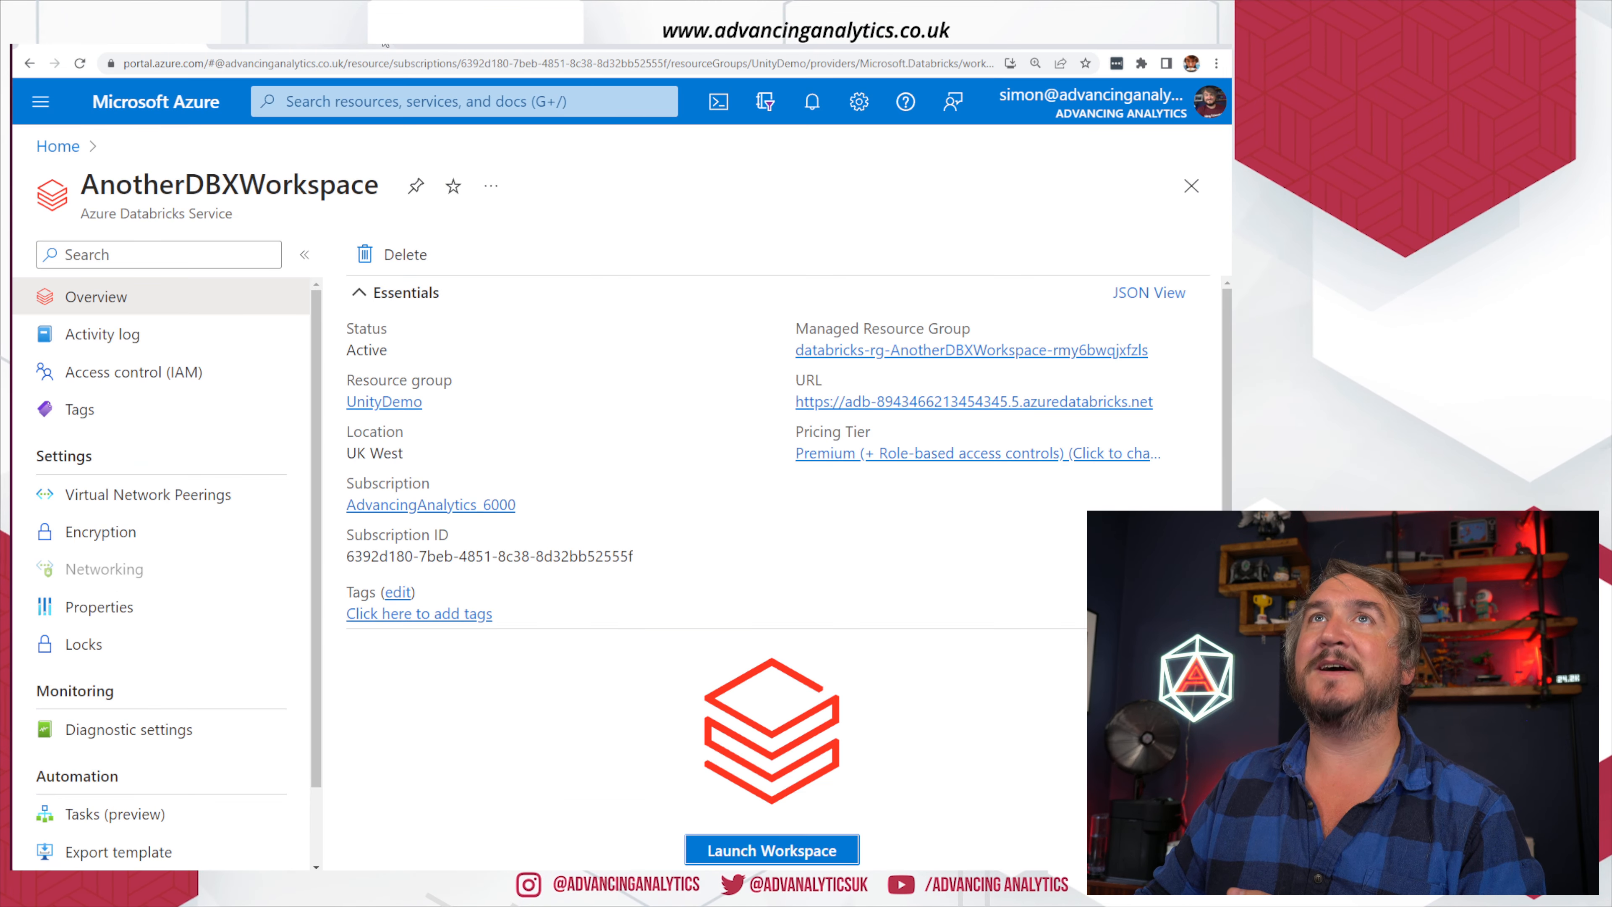
click(765, 101)
click(684, 713)
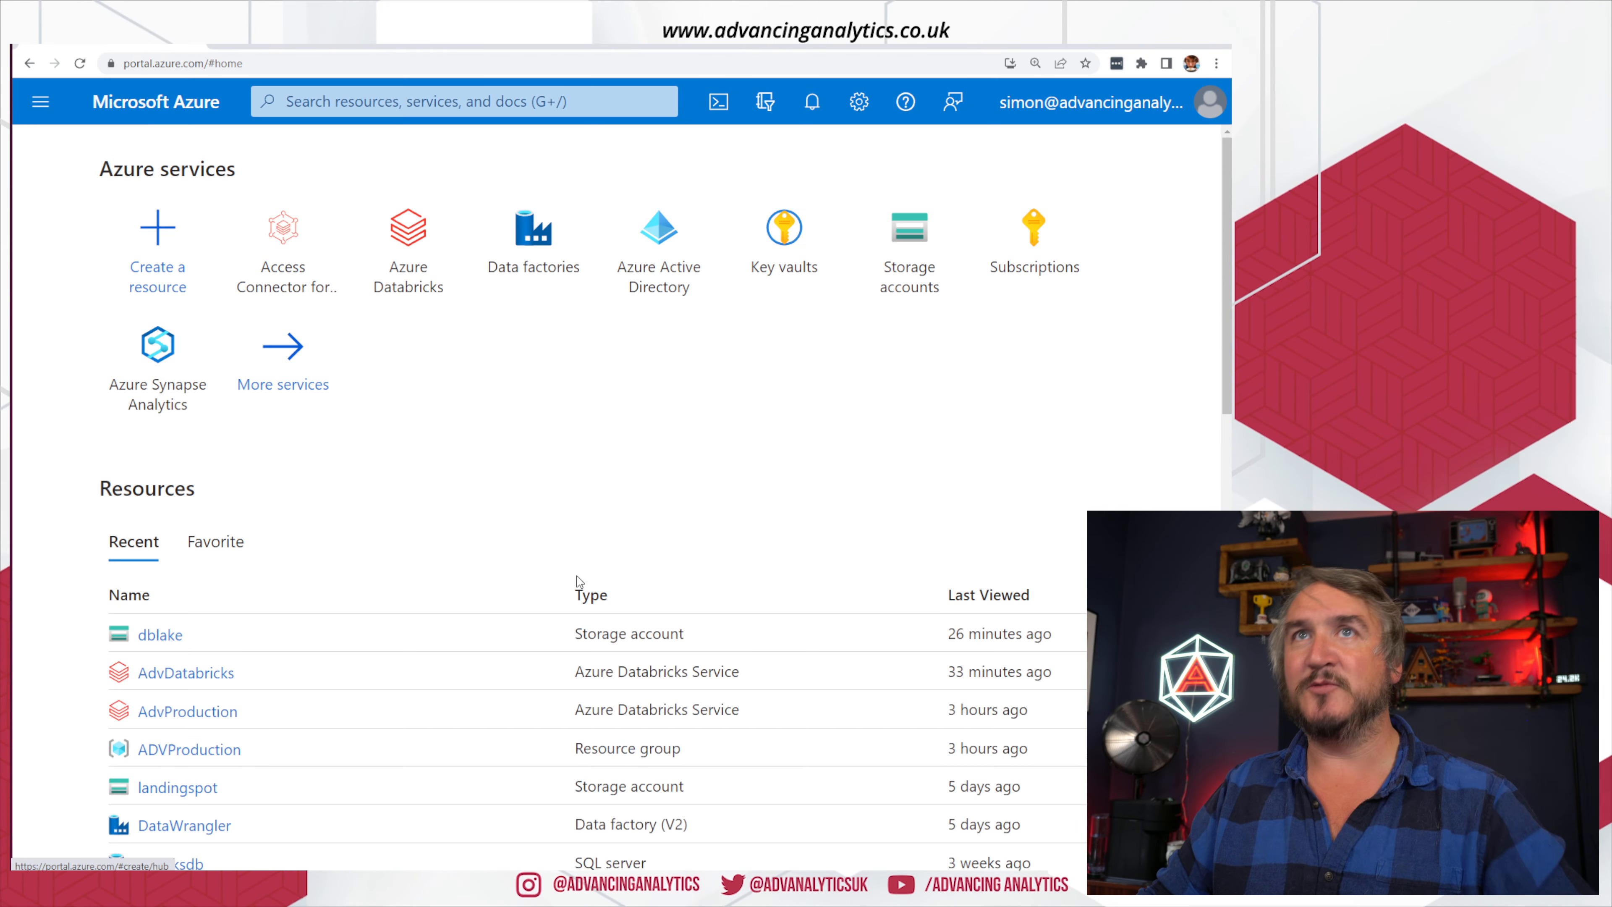
click(213, 671)
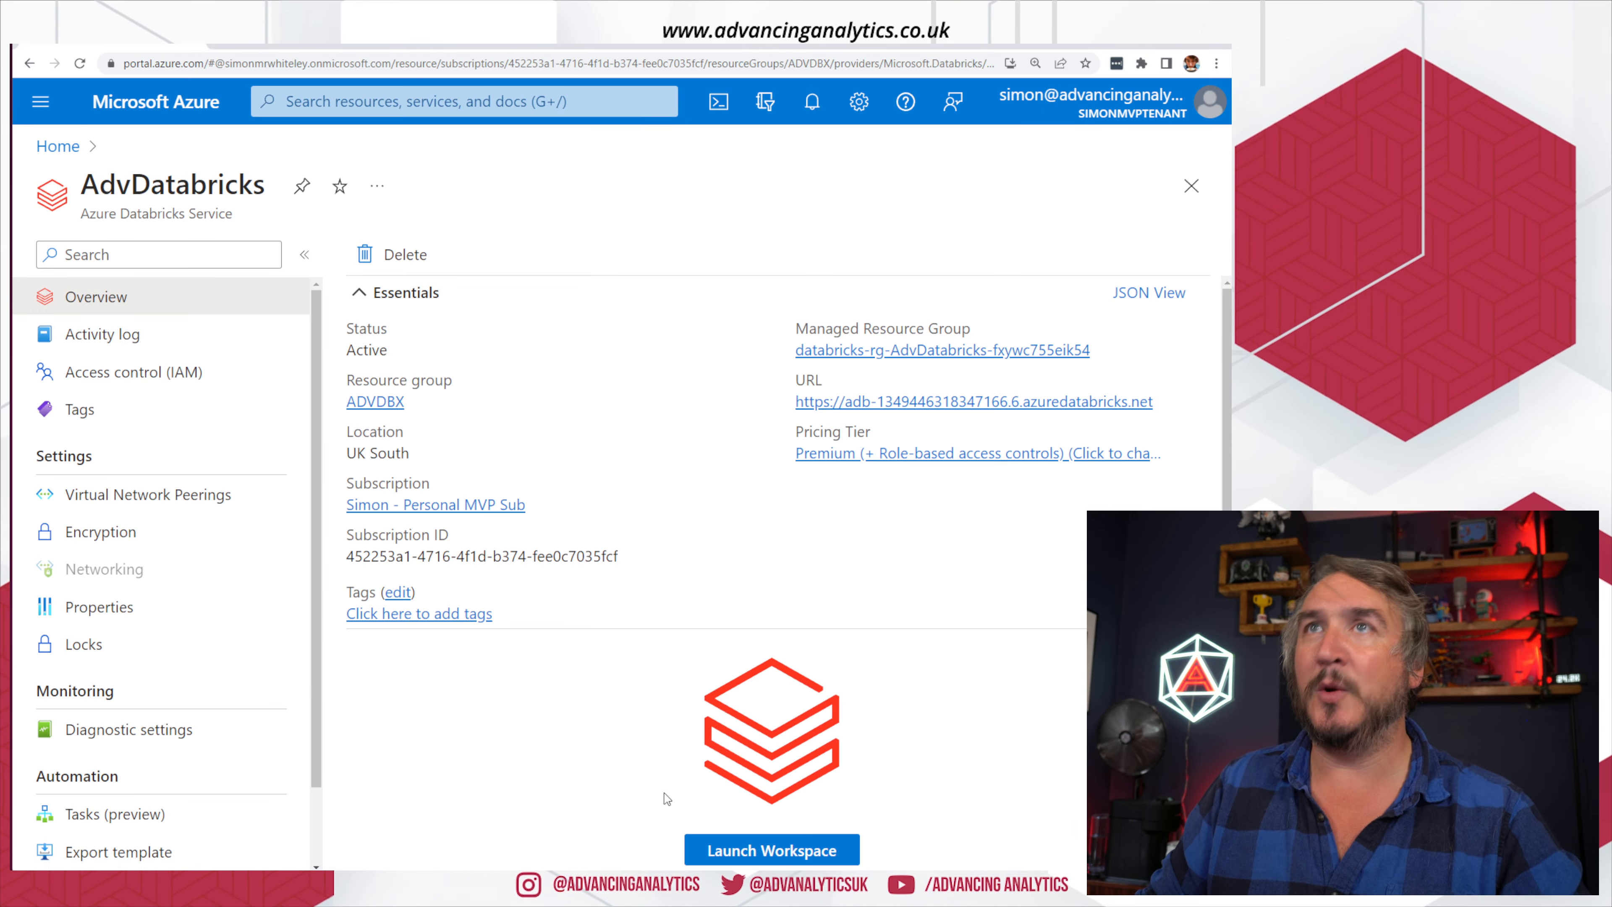
click(764, 848)
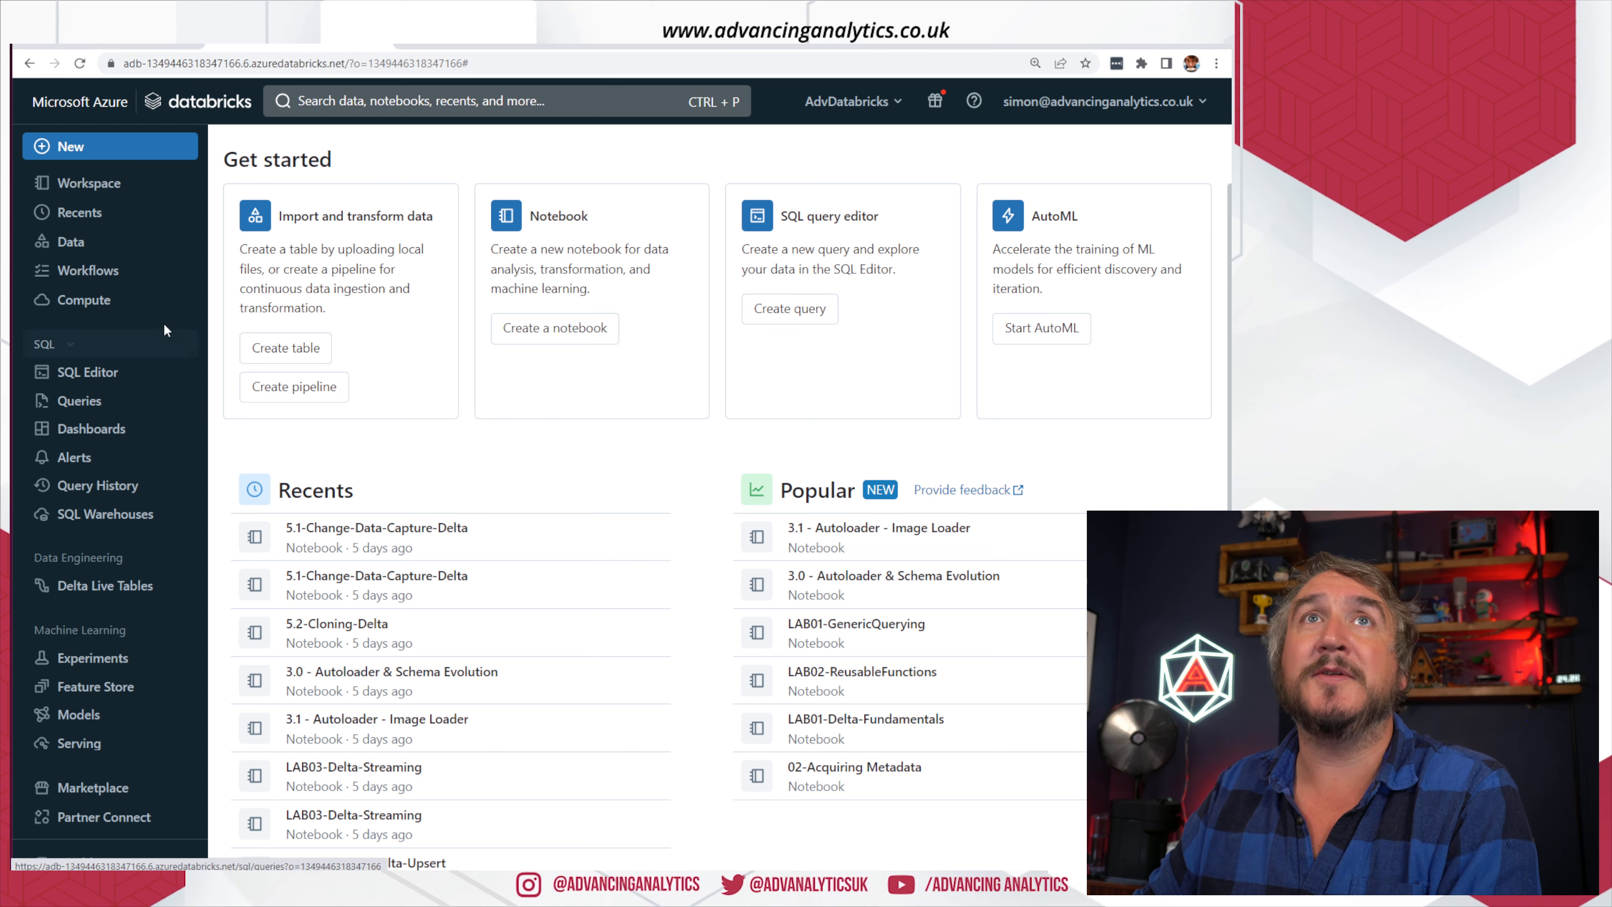
click(93, 239)
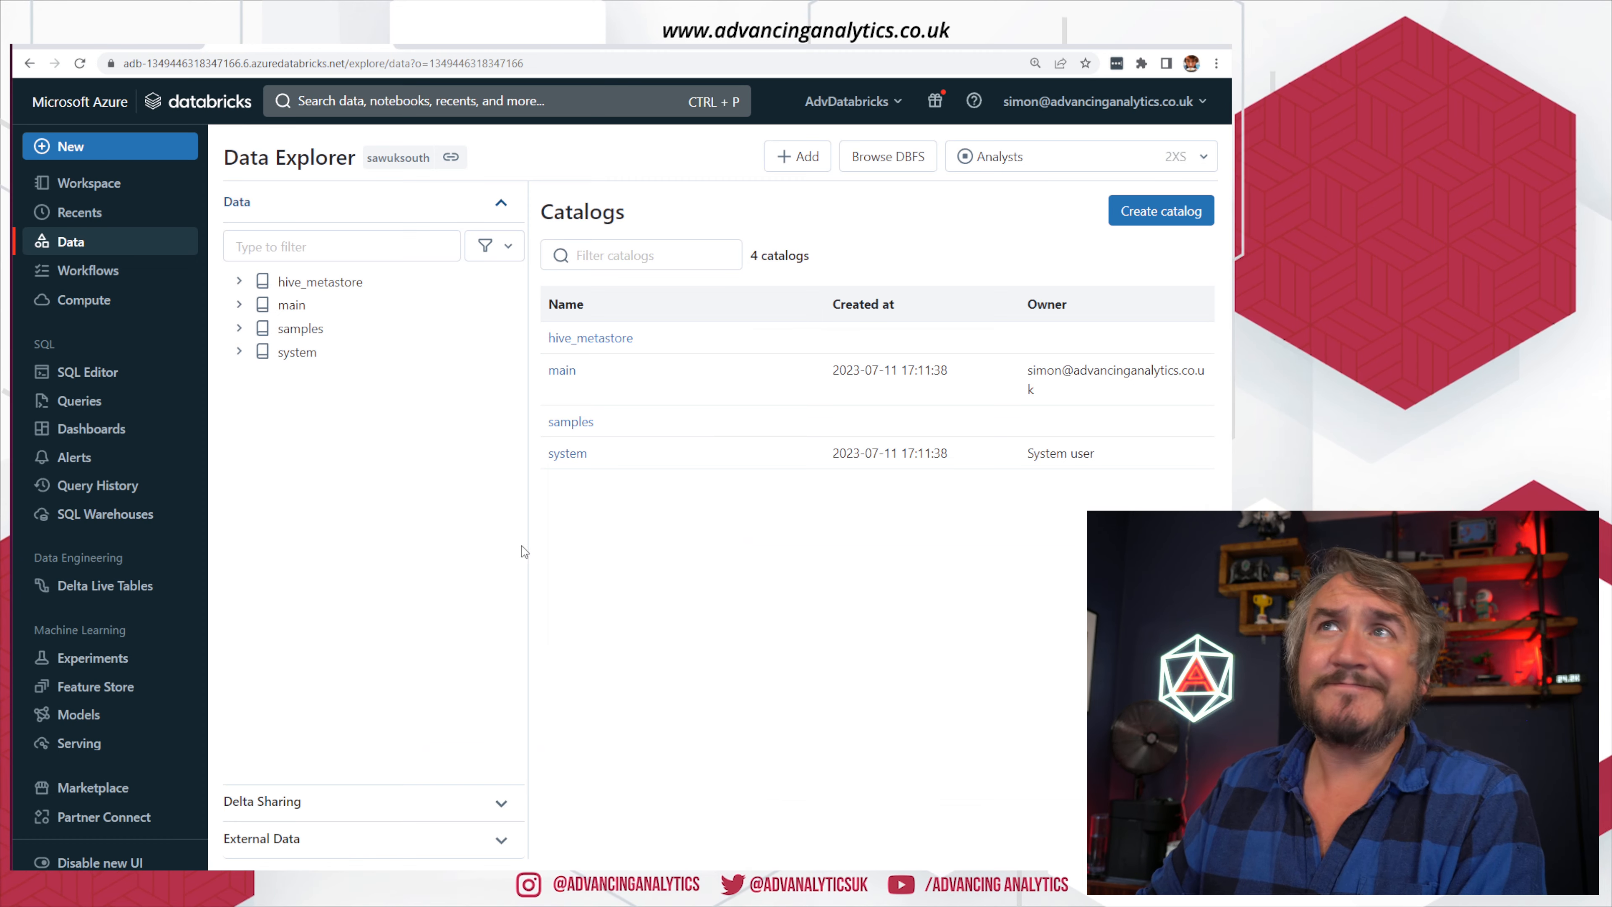
Create a catalog named dev_bronze in the sawuksouth metastore without specifying a storage location.
click(1160, 210)
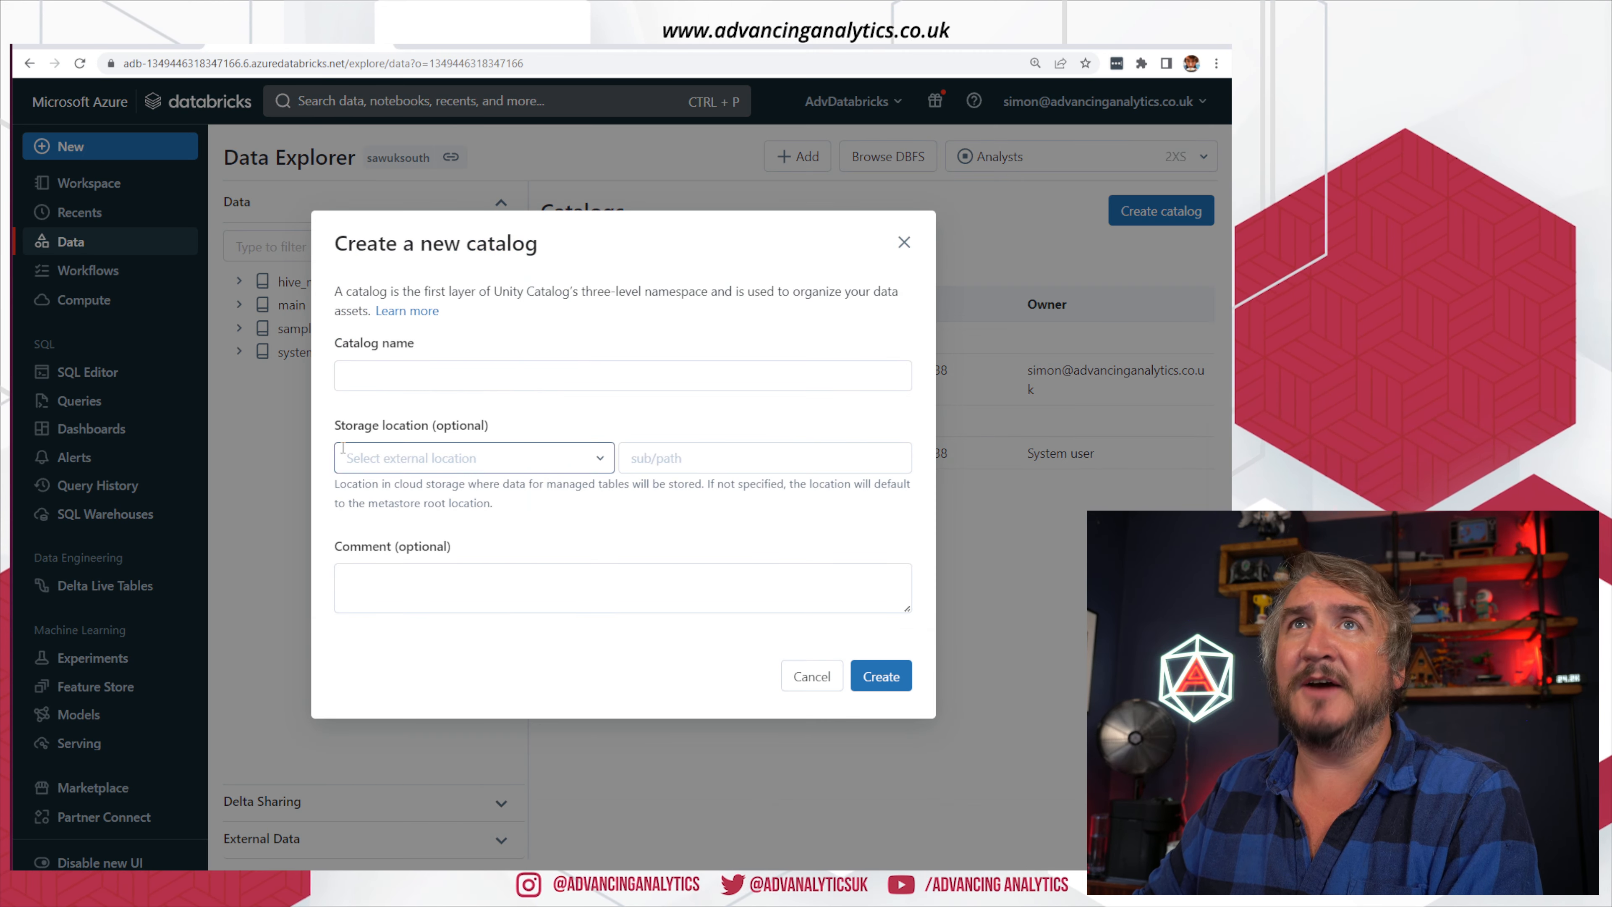
click(414, 365)
text(dev)
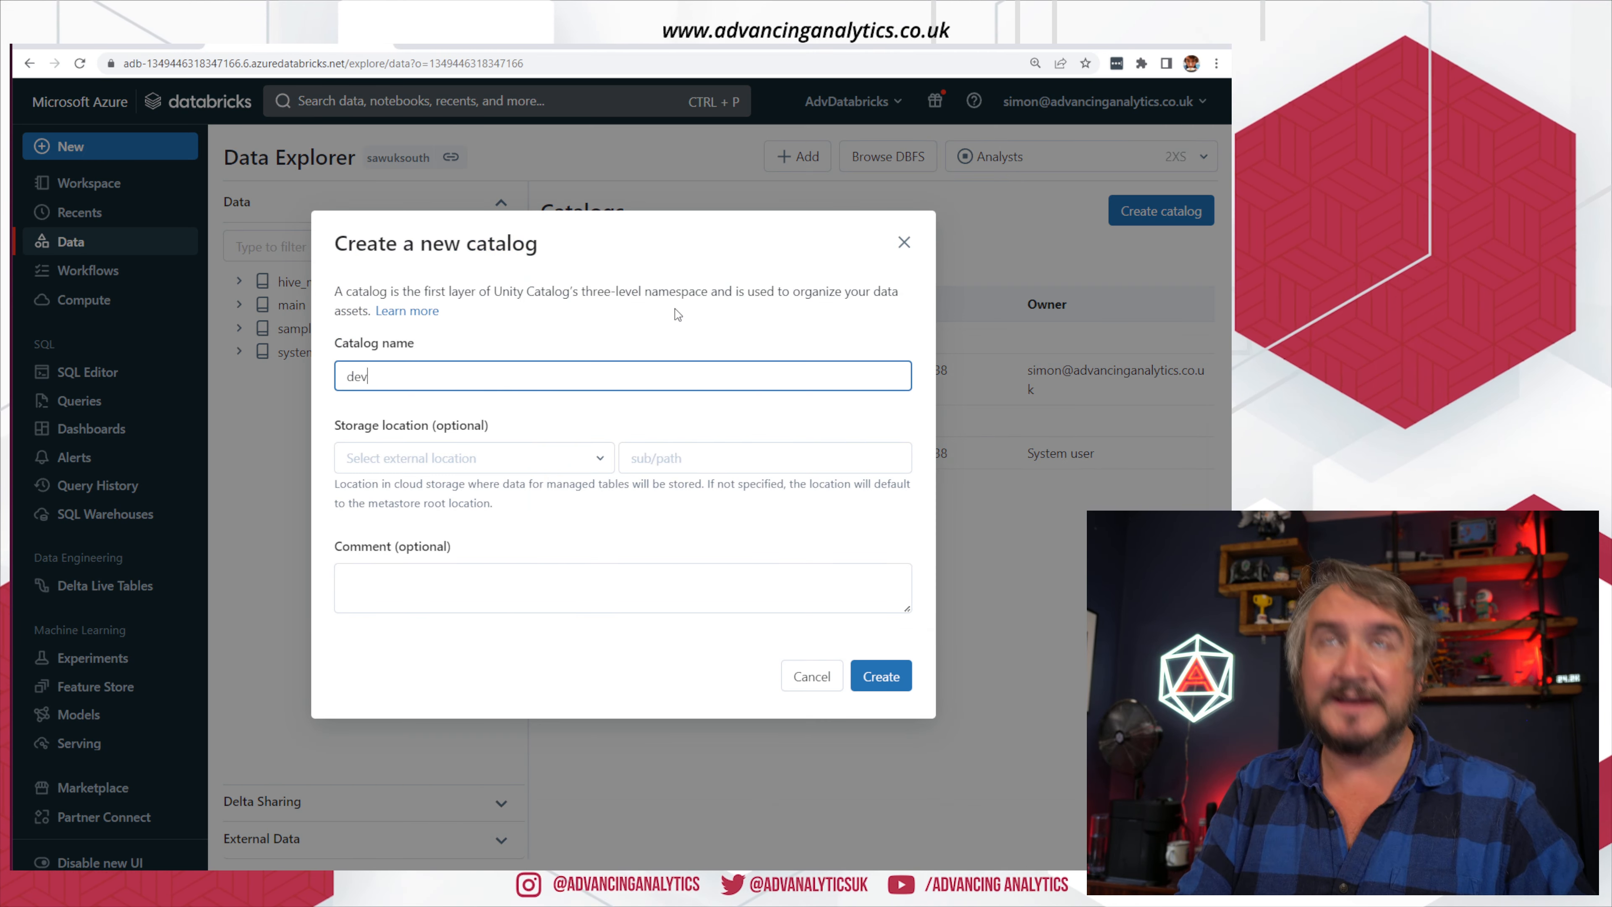
text(_bronze)
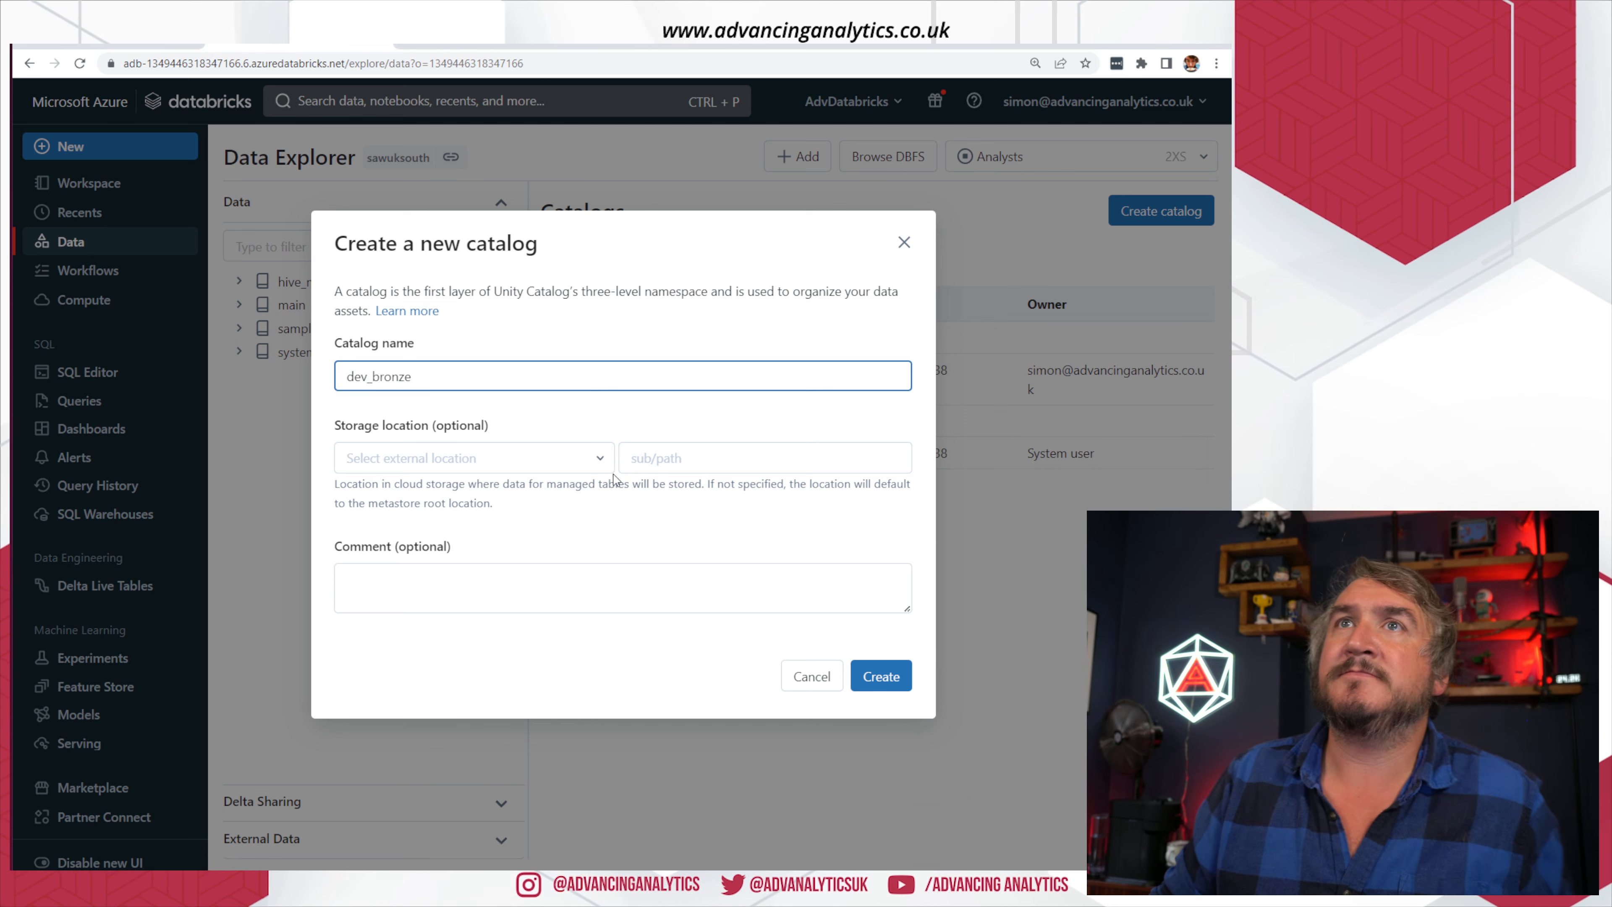
click(600, 459)
click(646, 508)
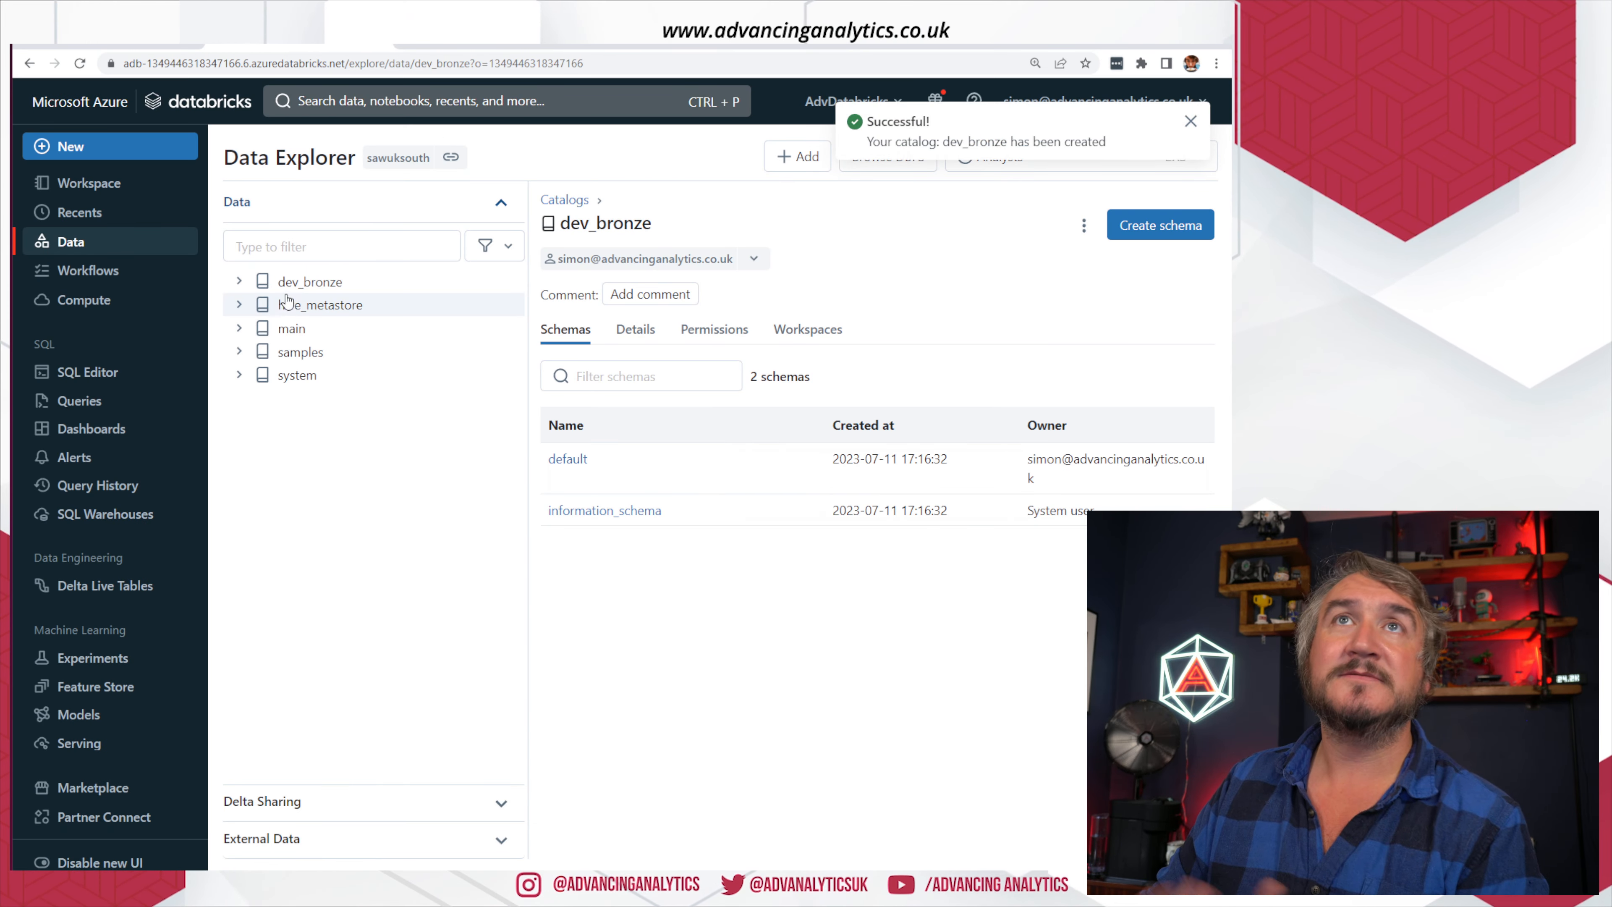
Remove all-workspace access from the dev_bronze catalog and assign it only to the AdvDatabricks workspace.
click(305, 283)
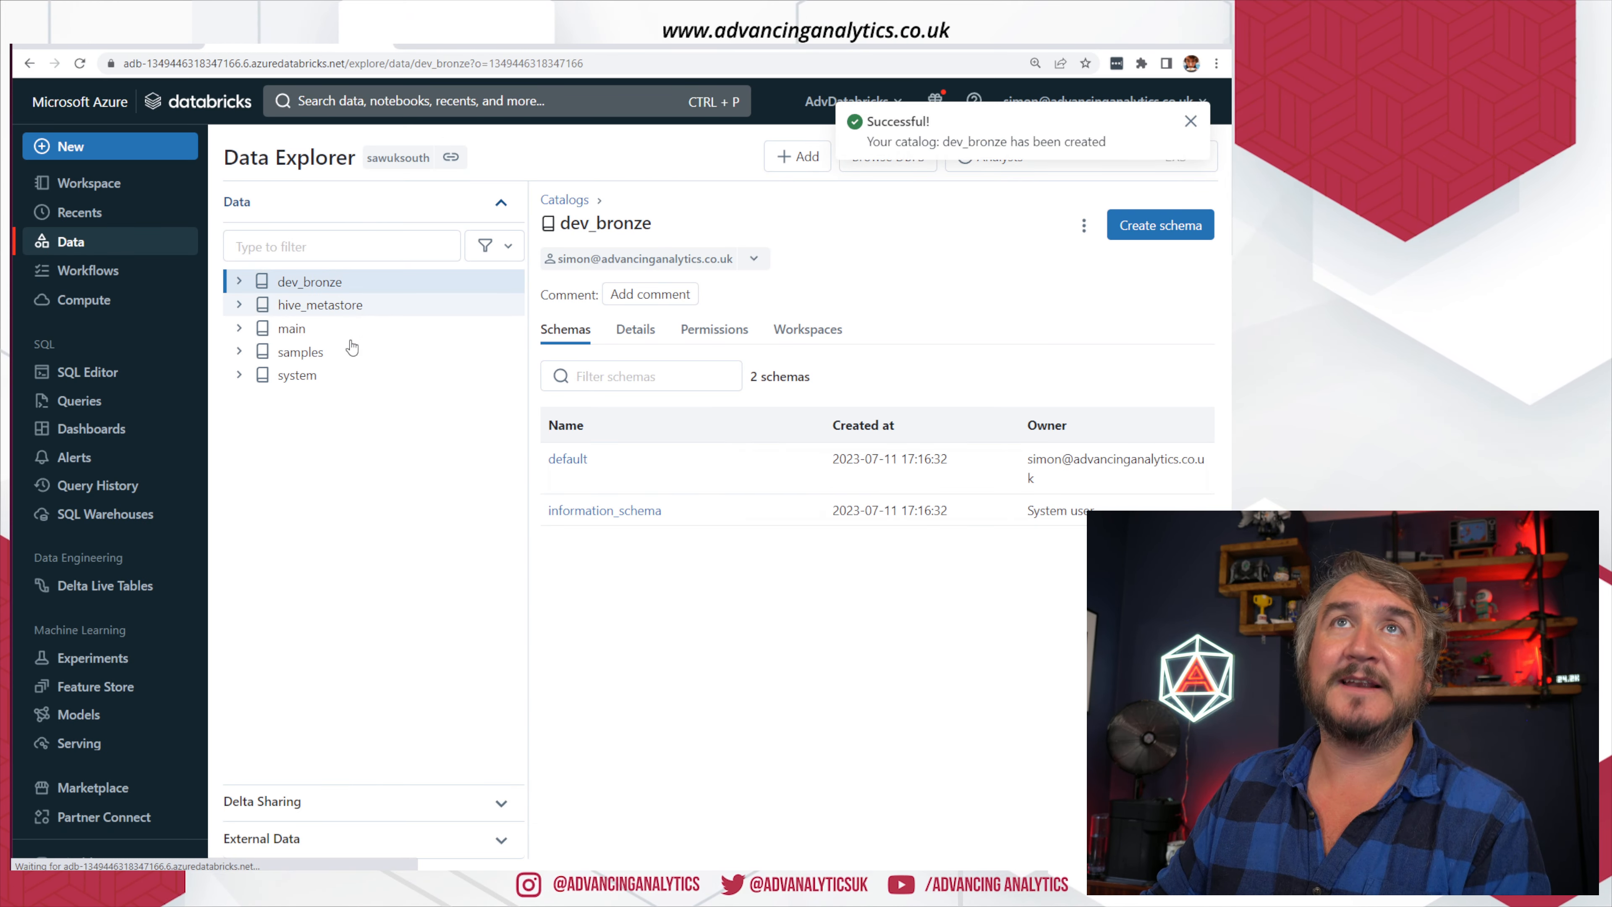
click(812, 330)
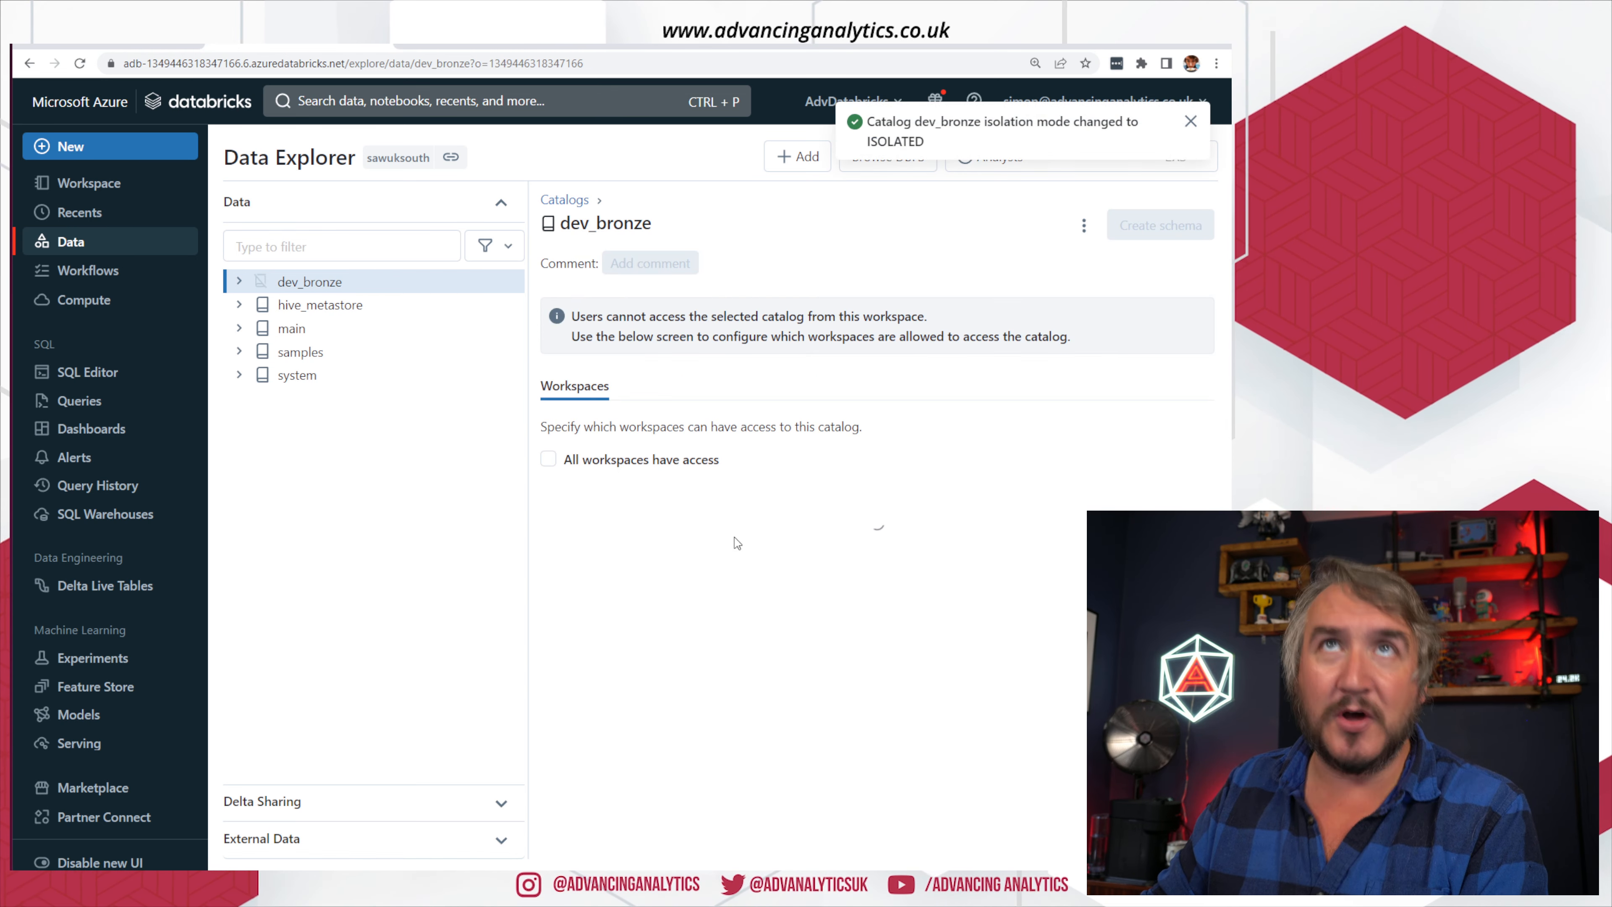
click(583, 498)
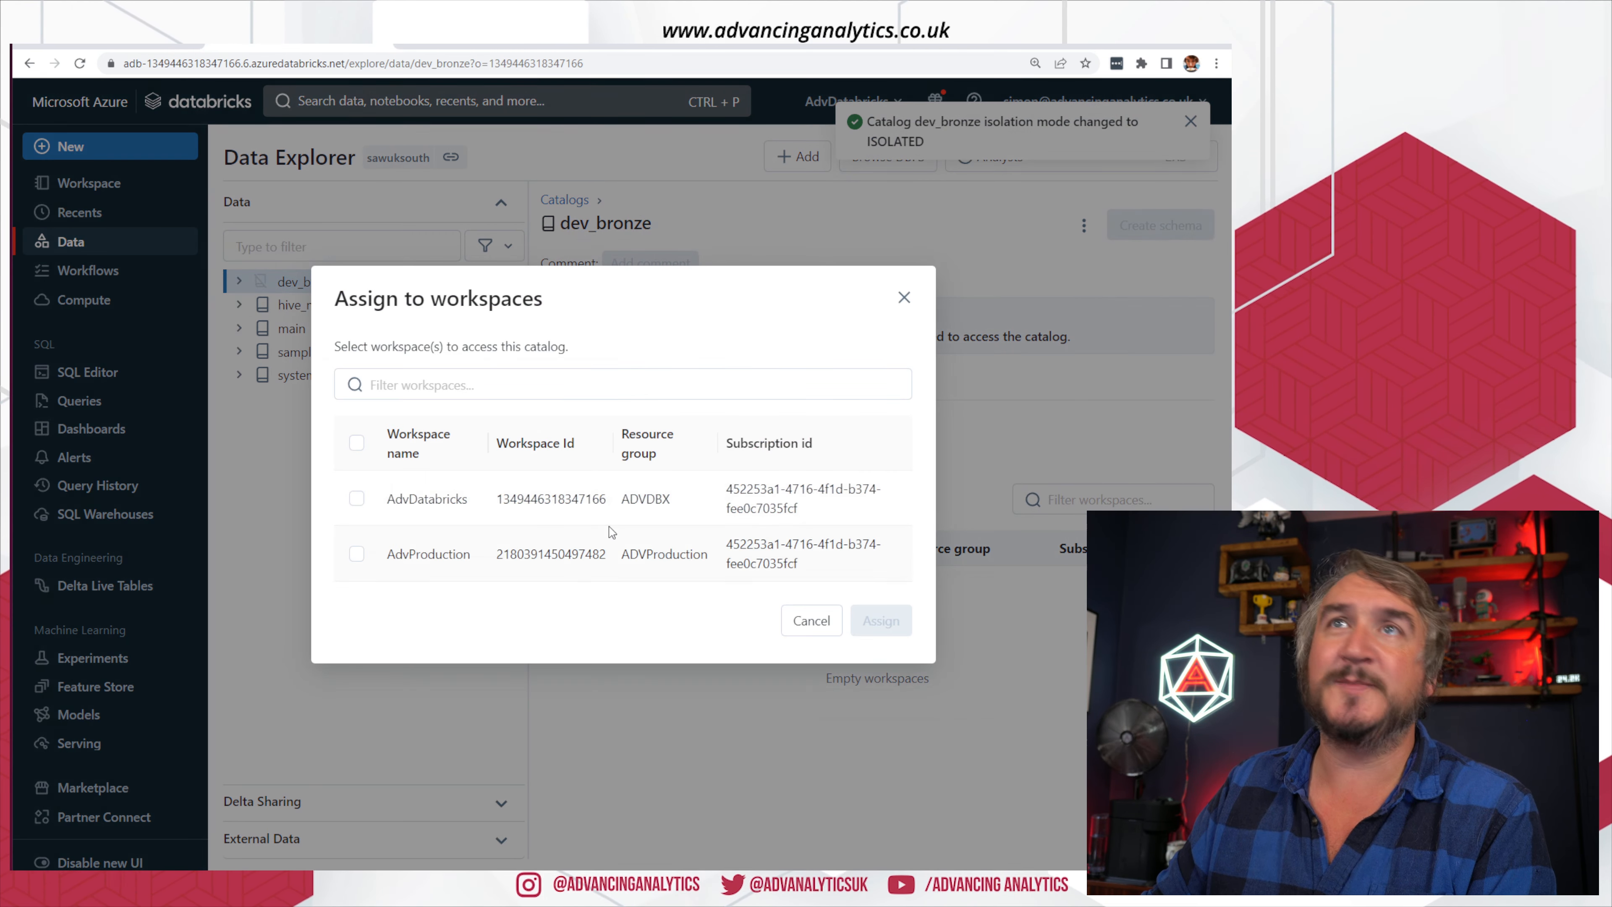
click(357, 498)
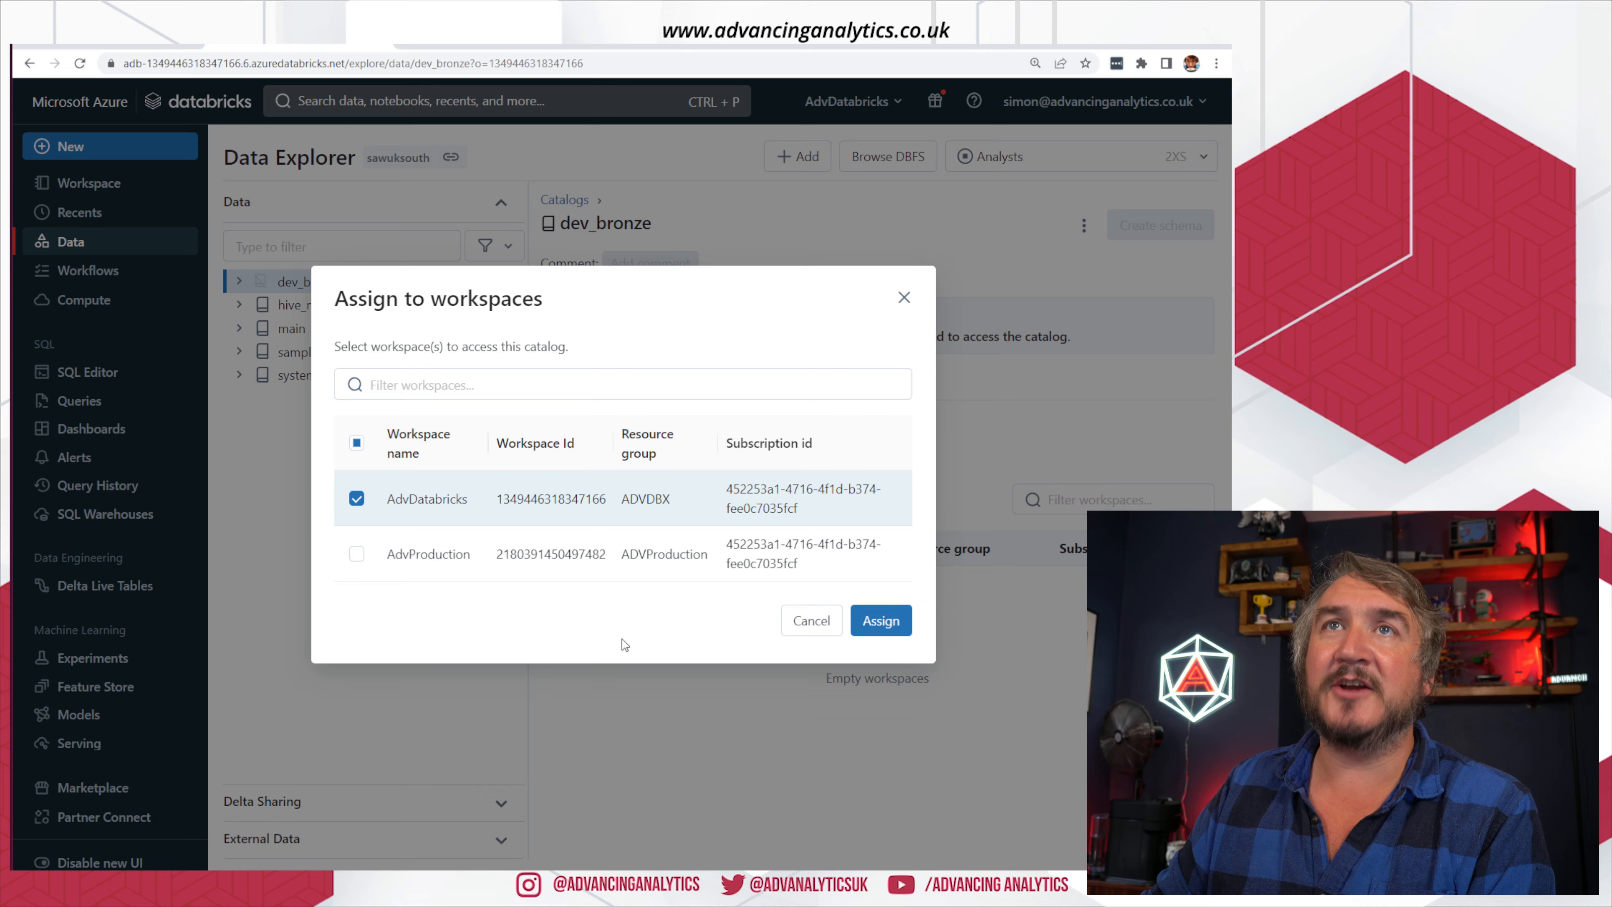
click(880, 621)
click(1139, 226)
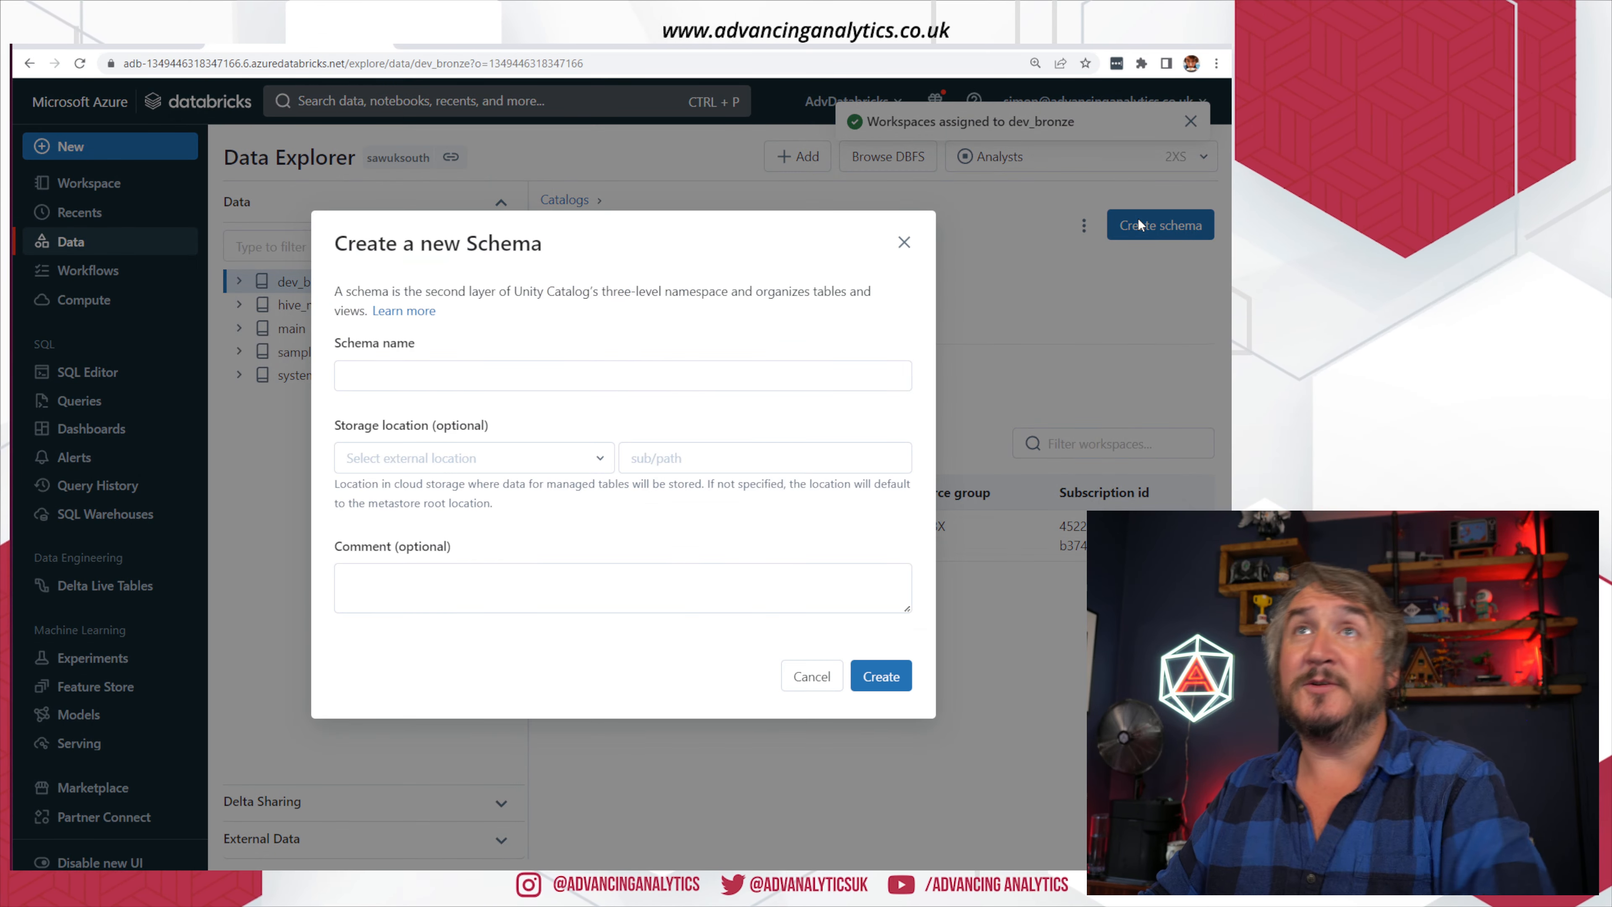
click(904, 243)
Create a second catalog named prd_bronze in the sawuksouth metastore without specifying a storage location.
click(564, 200)
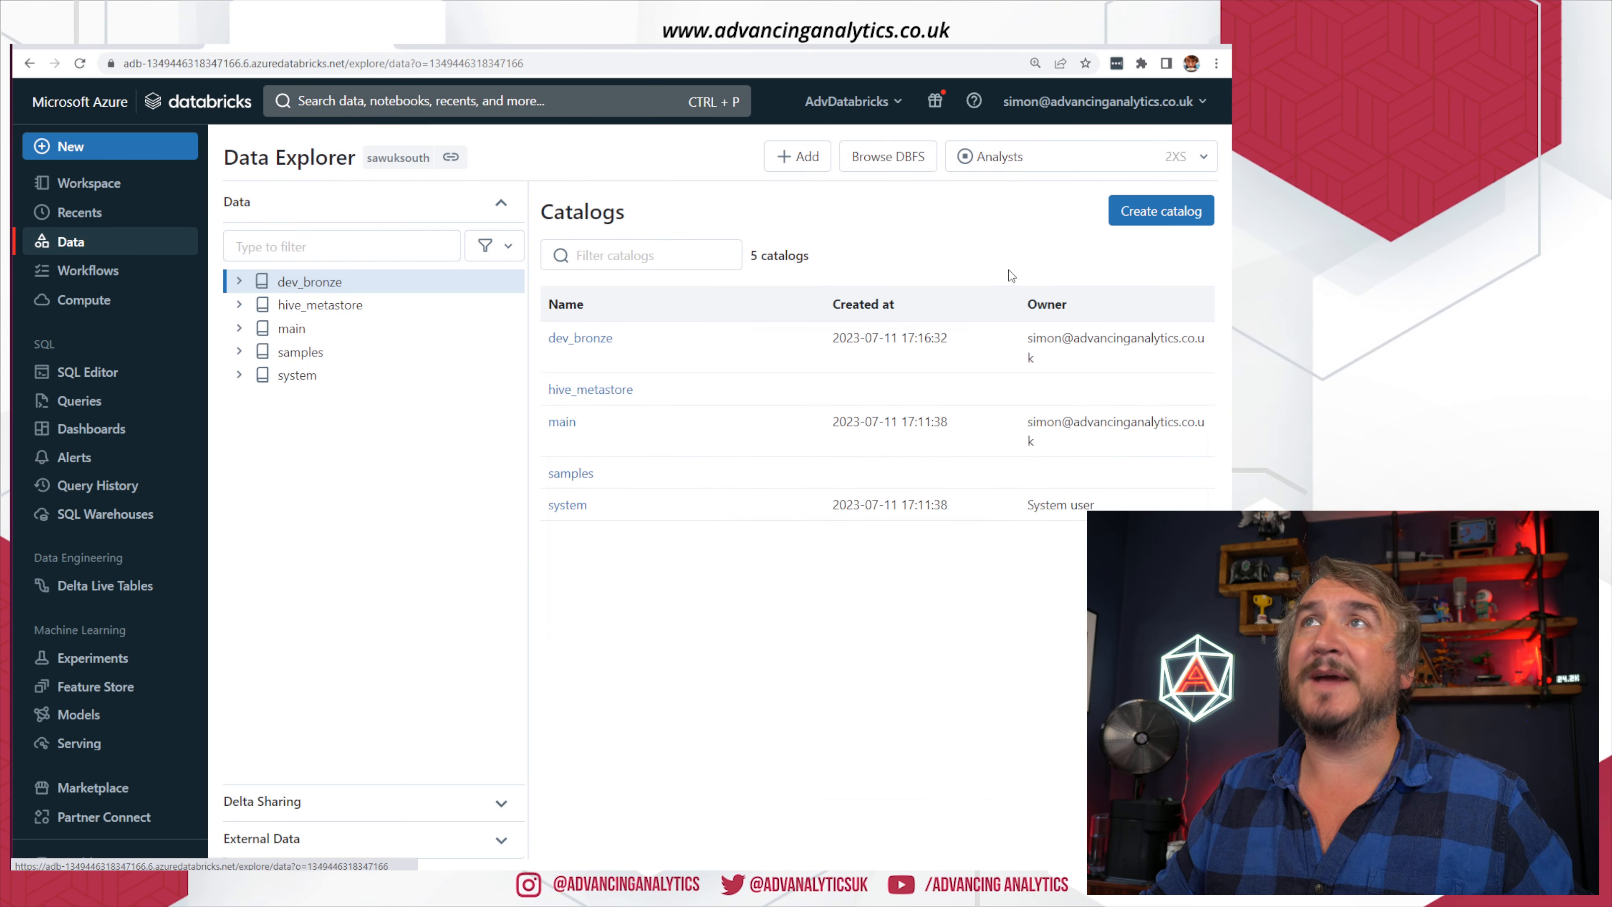
click(1142, 224)
text(de)
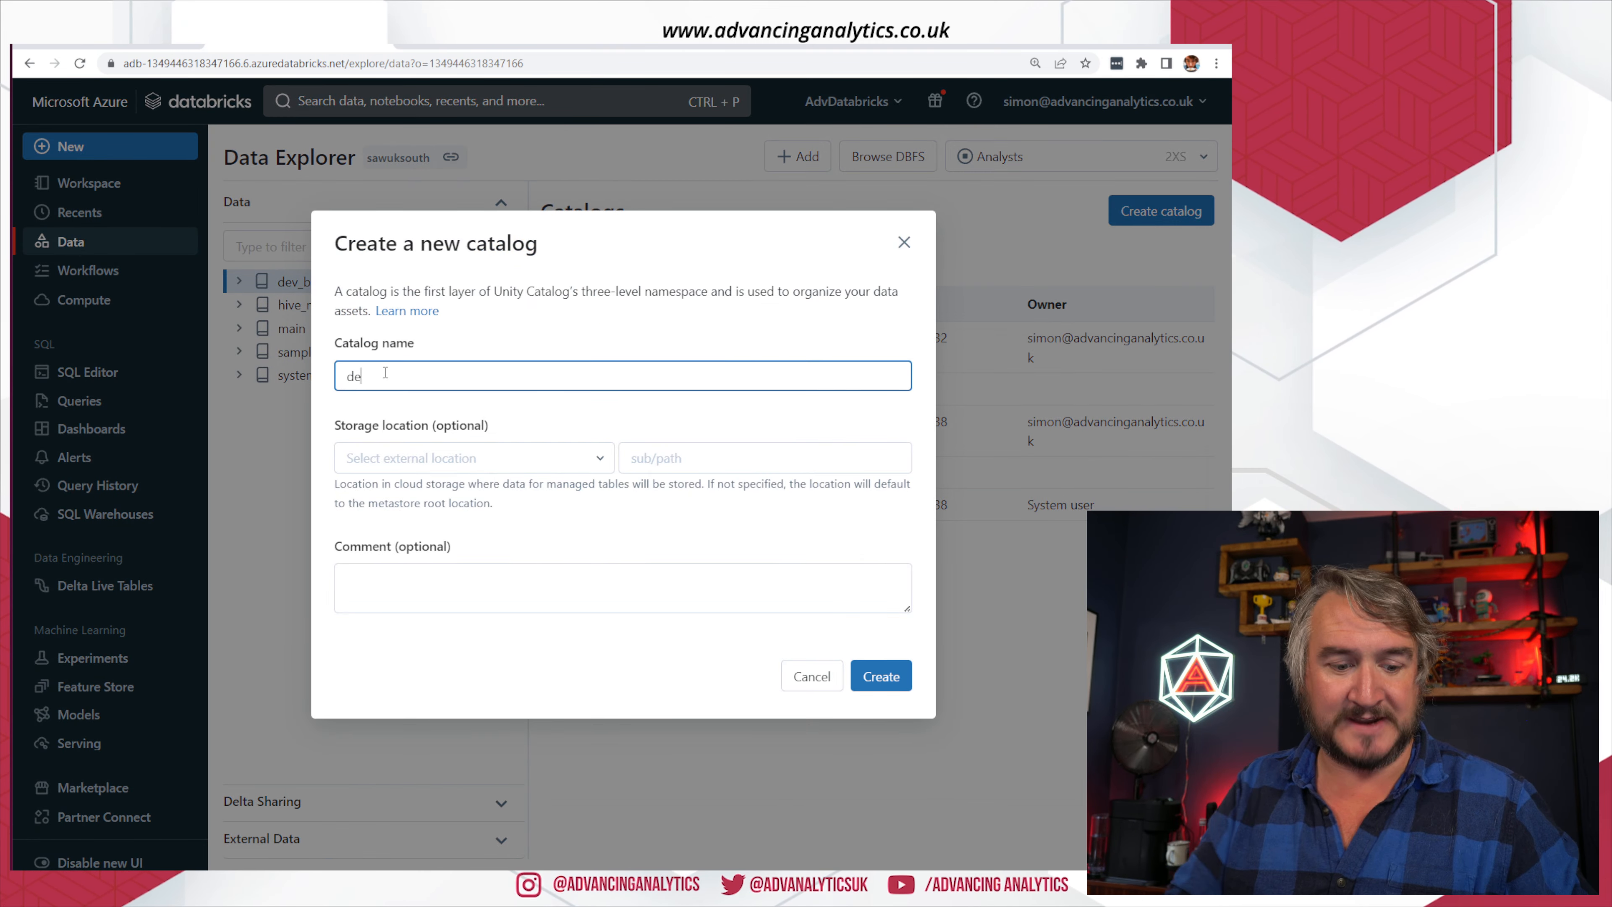
text(v_)
key(BackSpace)
key(BackSpace)
key(BackSpace)
key(BackSpace)
text(prd_bronz)
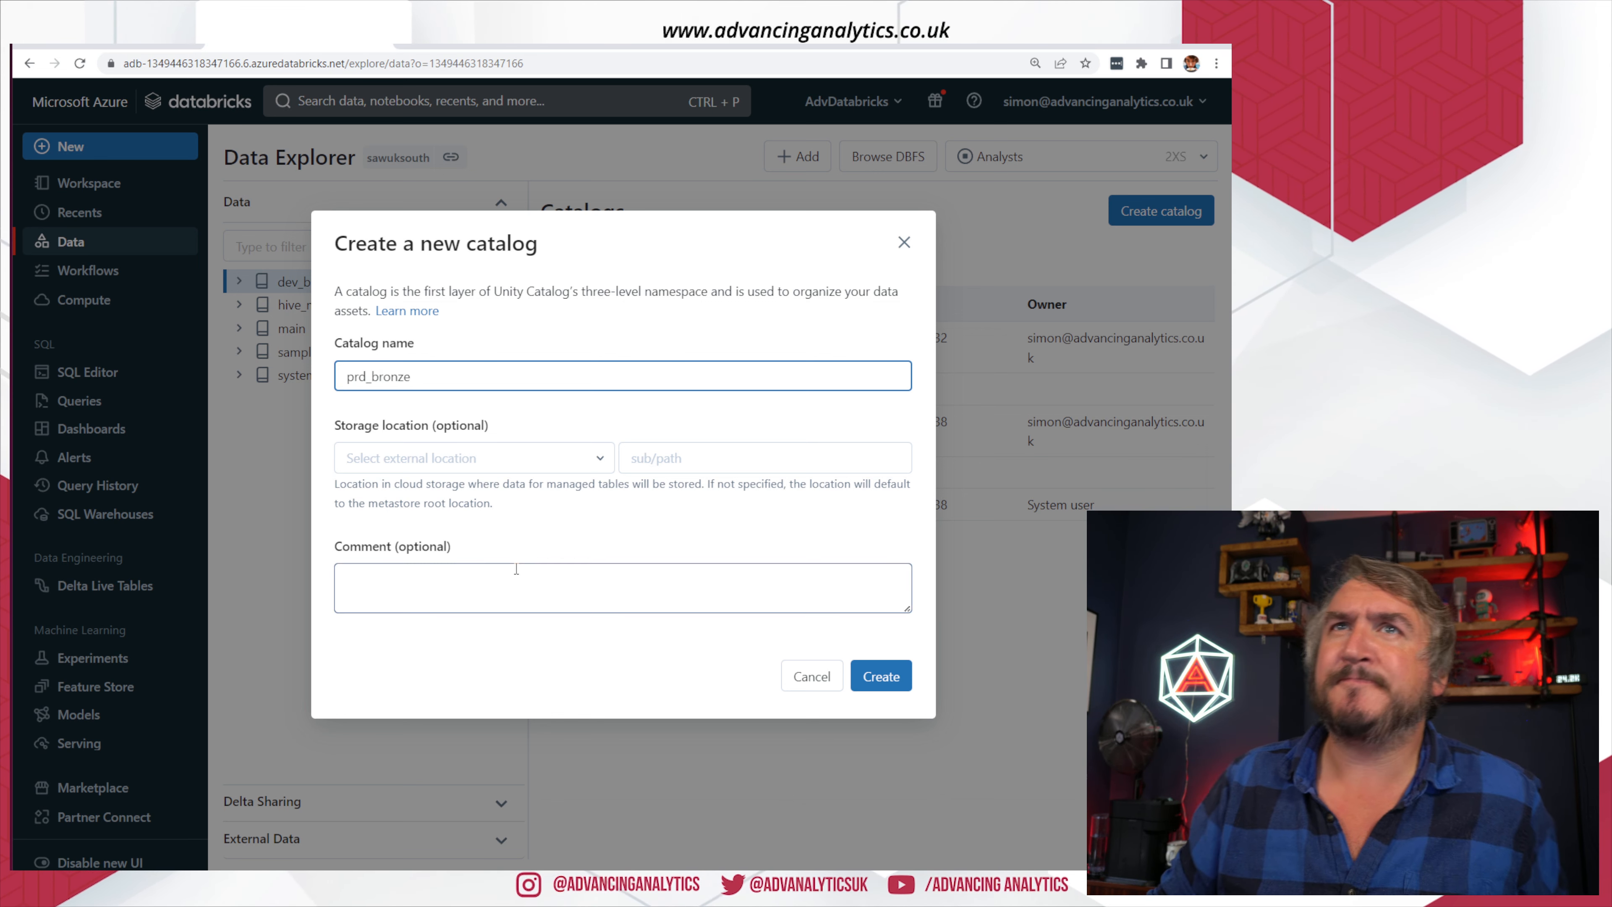
click(741, 622)
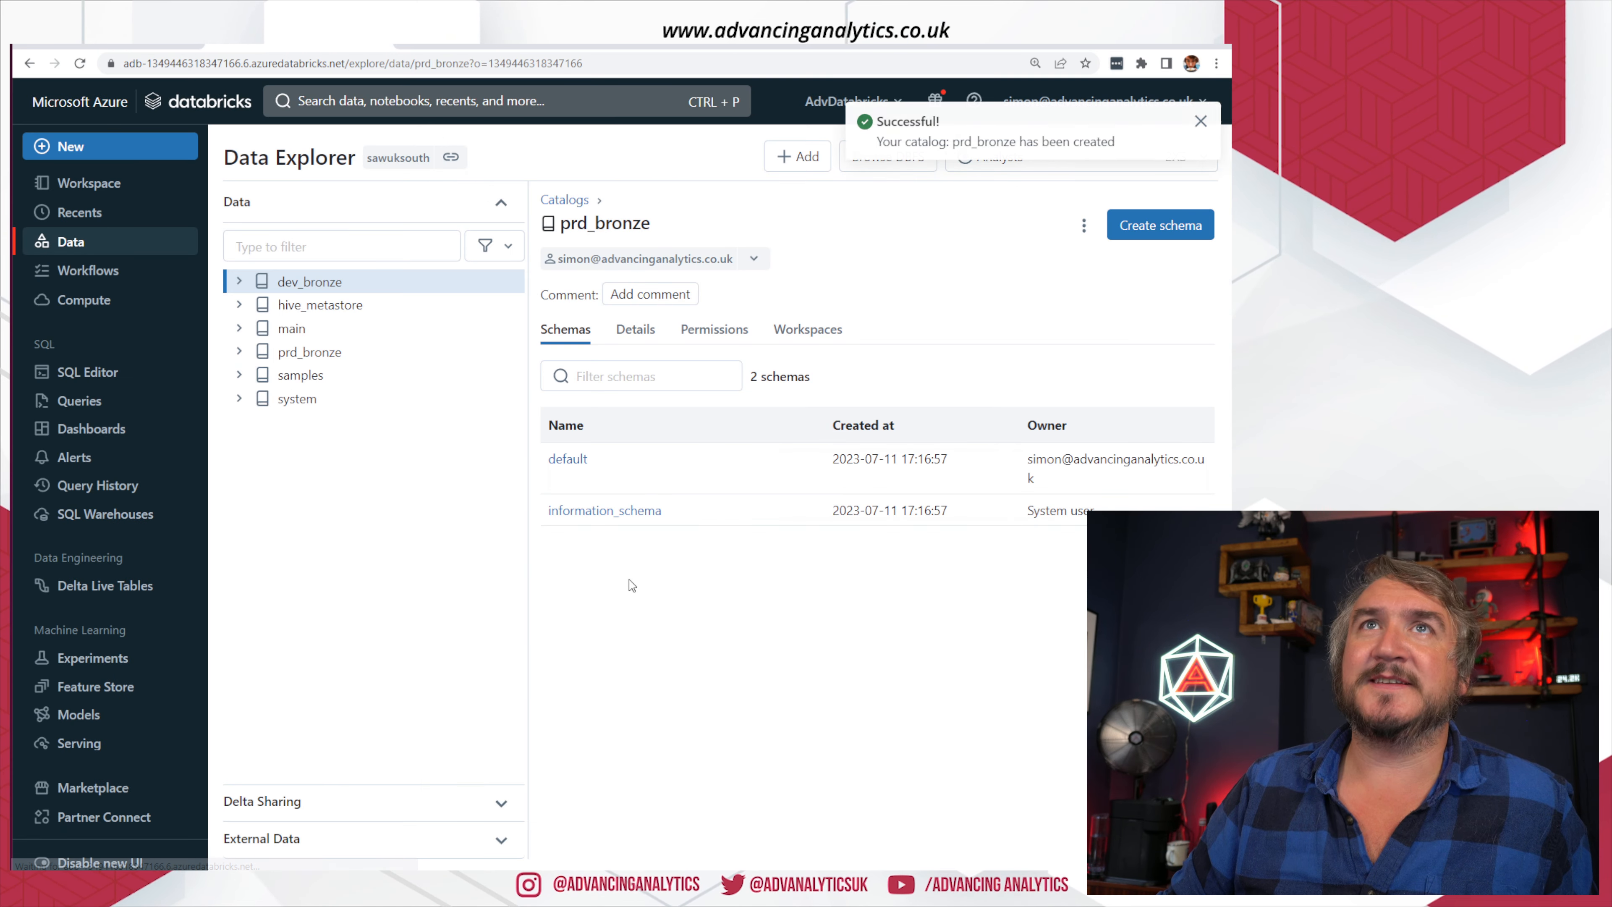
Remove all-workspace access from the prd_bronze catalog, assign it only to the AdvProduction workspace, and check the workspace assignment of dev_bronze.
click(808, 337)
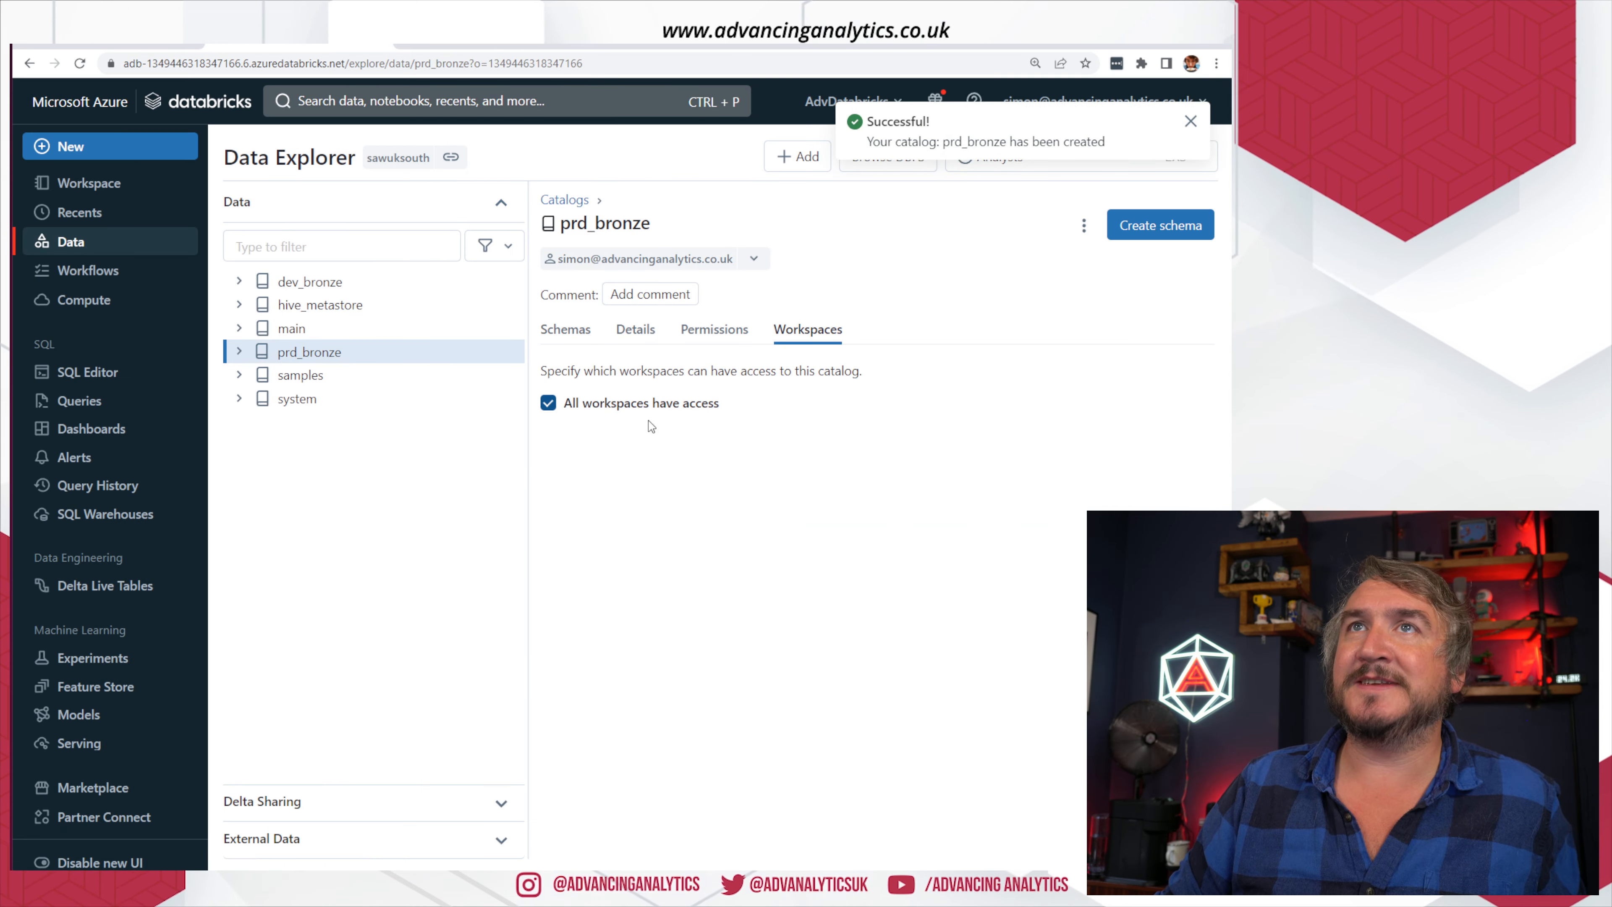
click(560, 406)
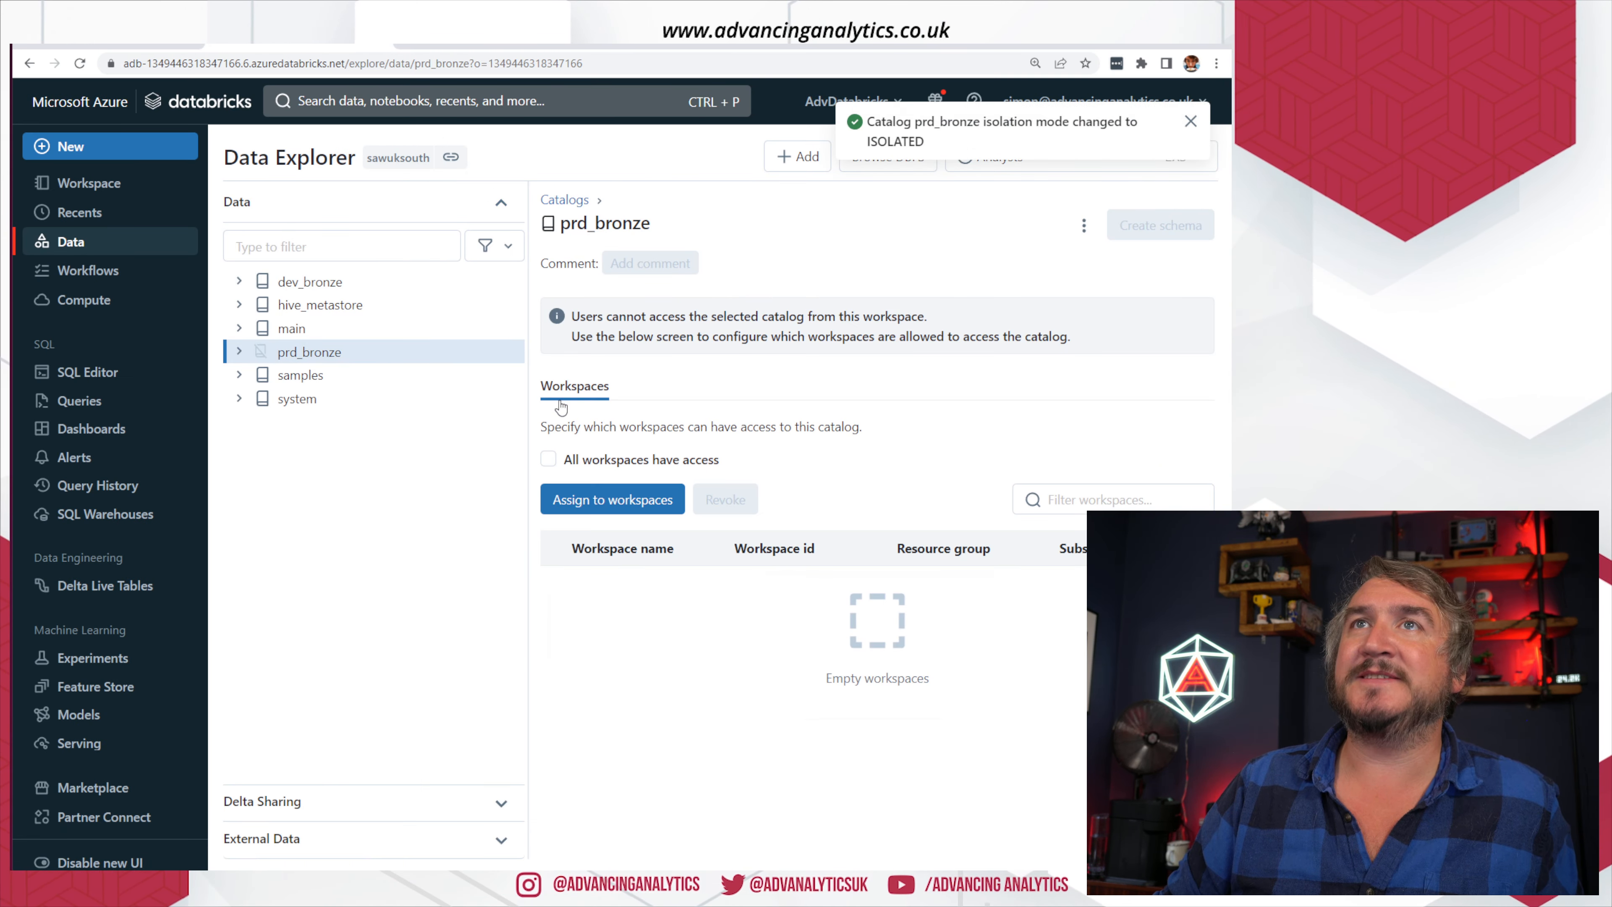
click(637, 502)
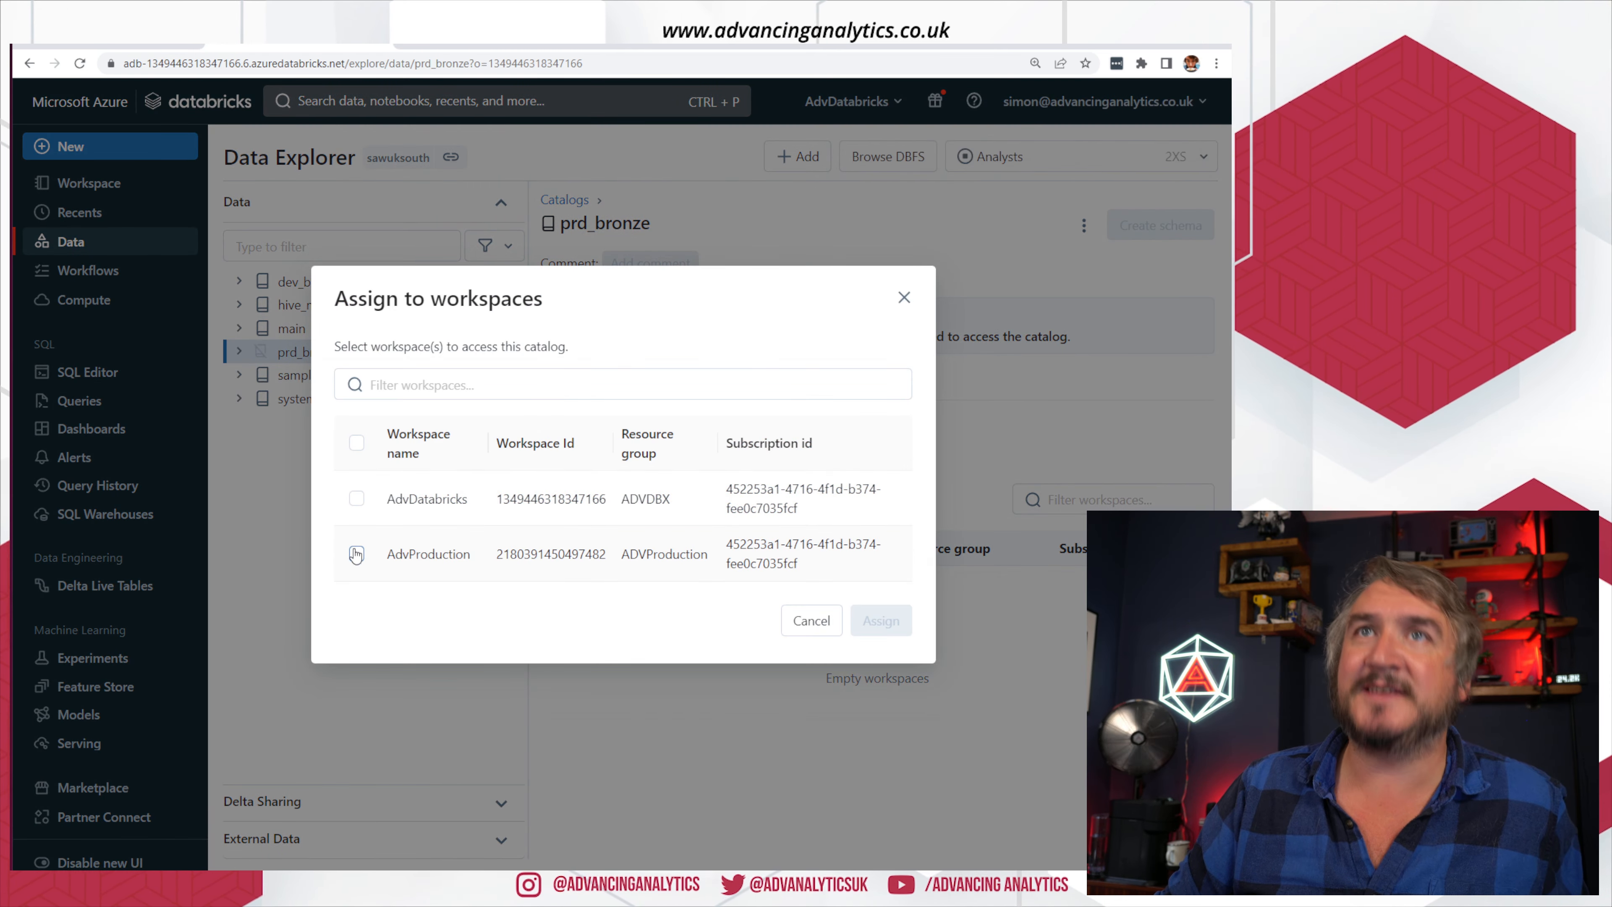
click(356, 553)
click(881, 620)
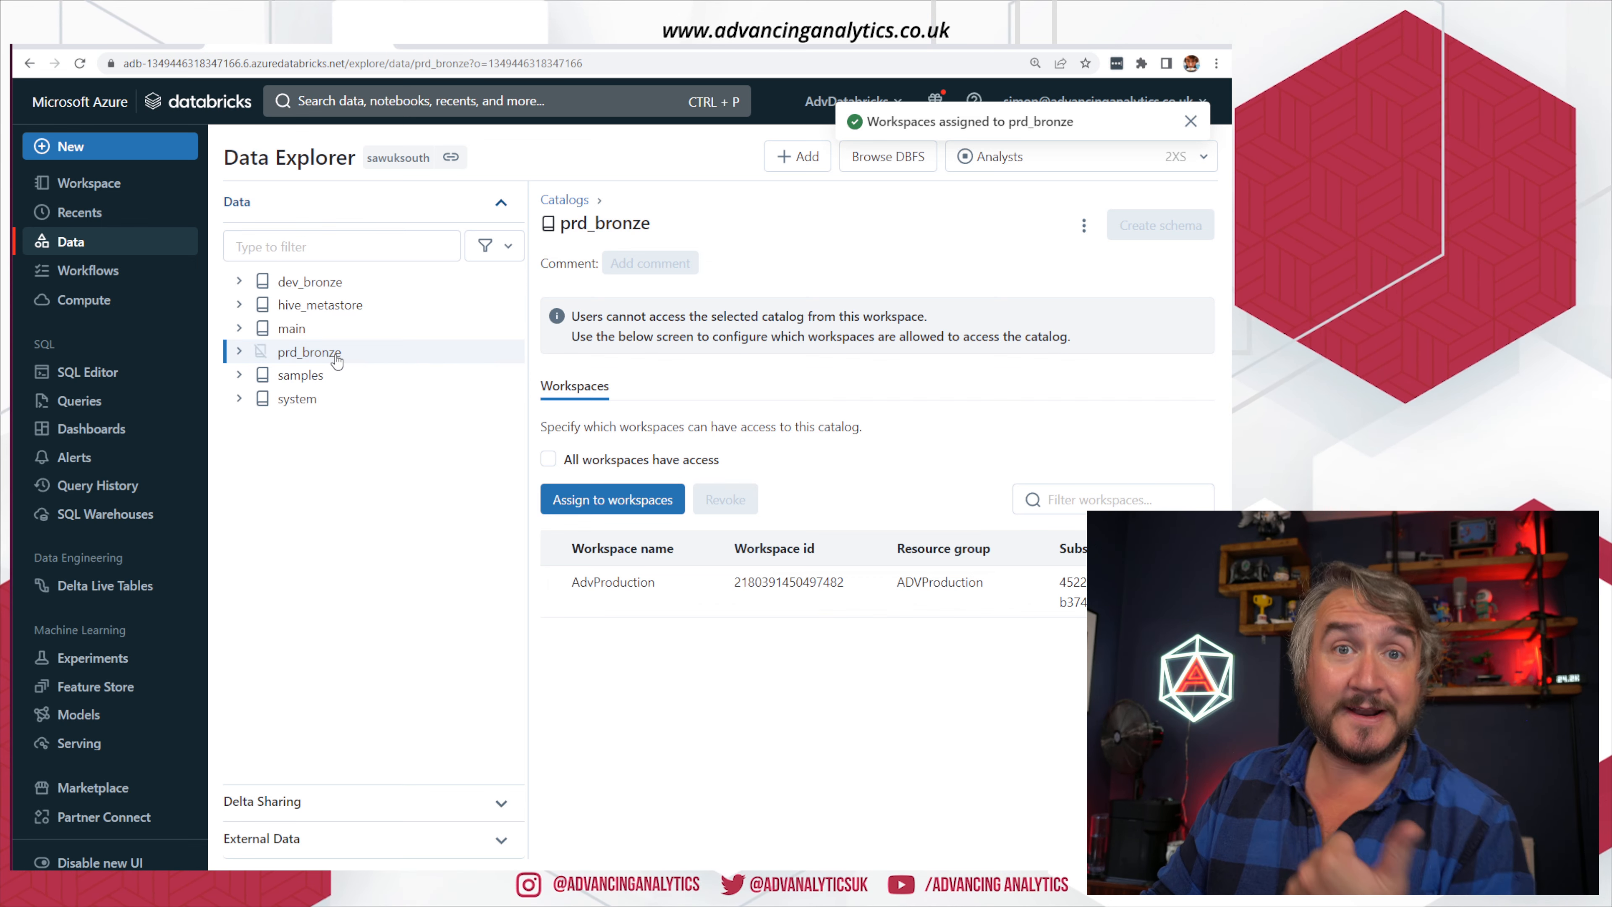
click(305, 281)
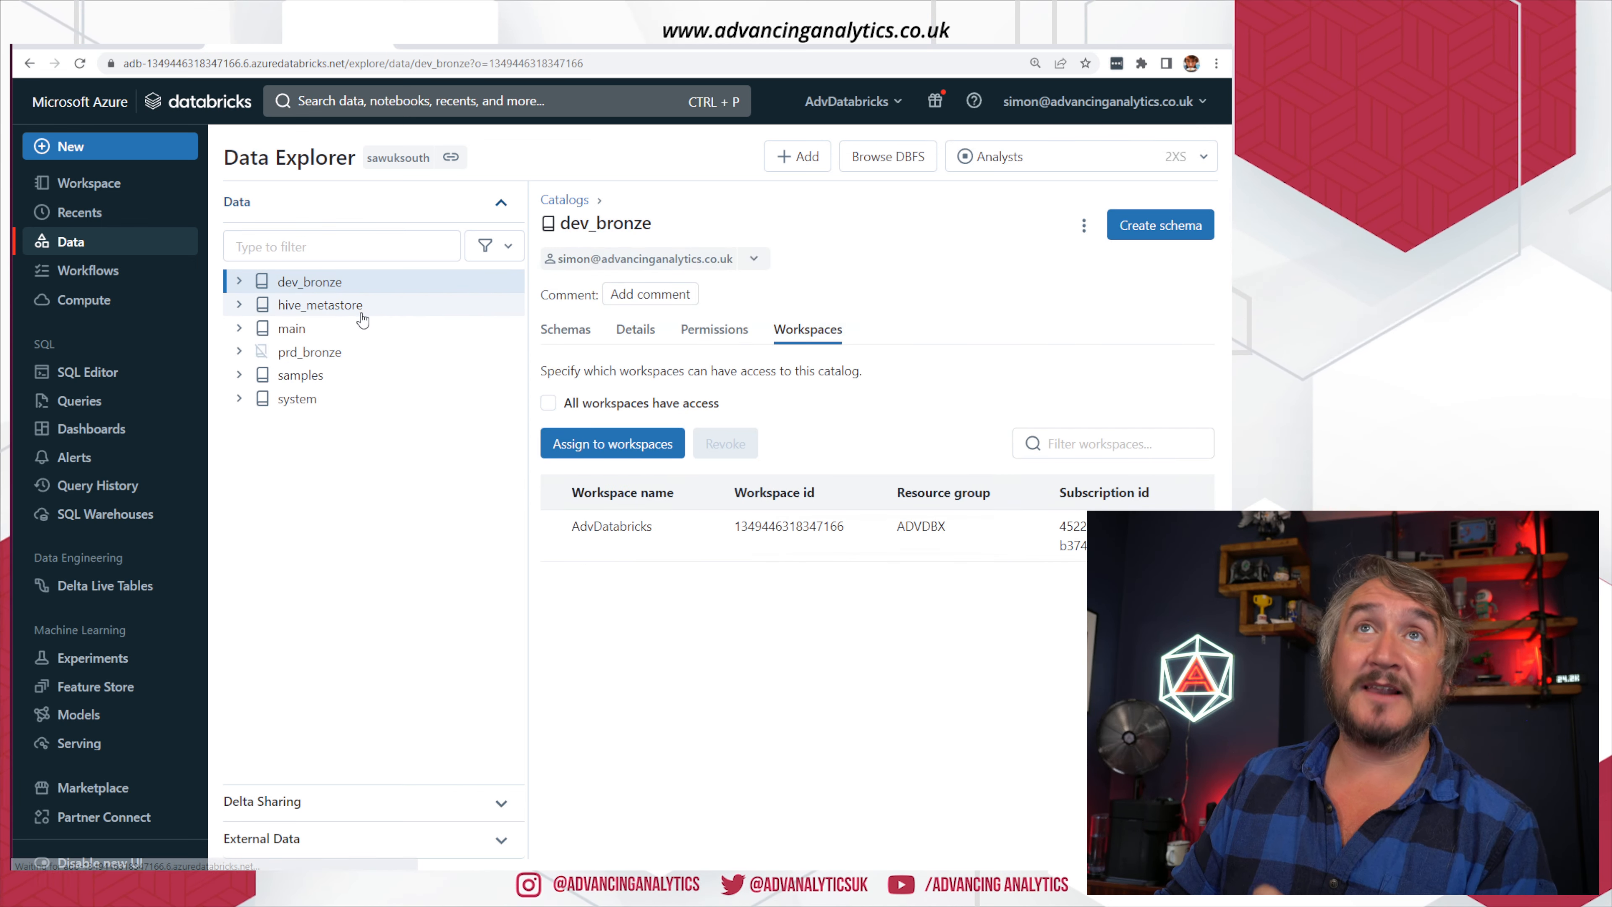
Switch to the Azure portal, launch the AdvProduction Databricks workspace from the home page and sign in with the work account.
click(119, 46)
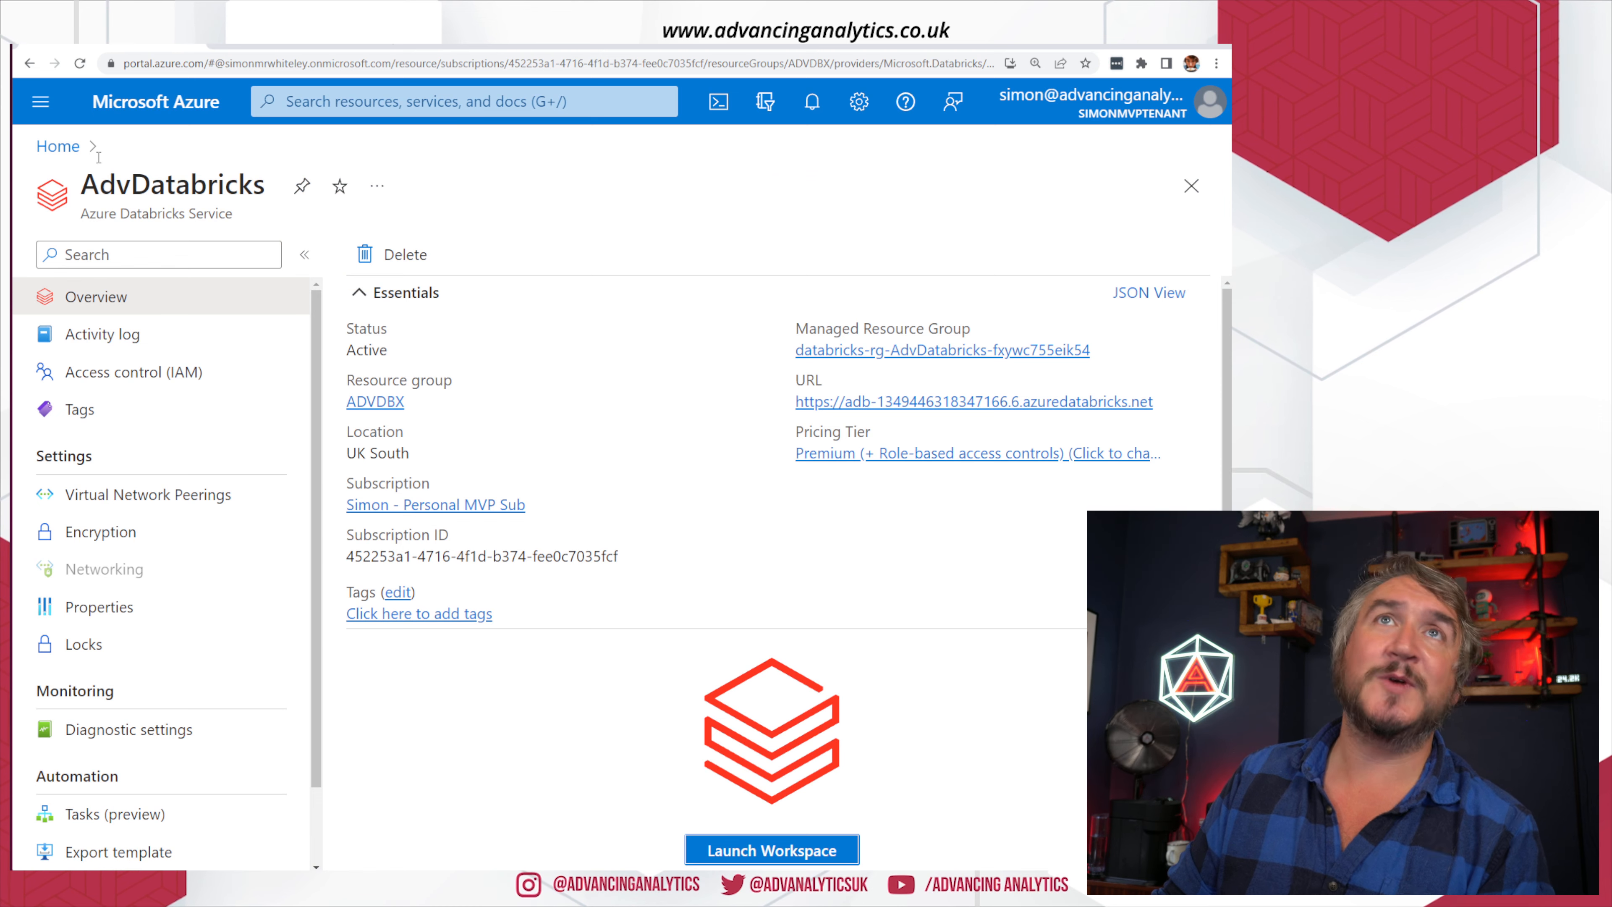
click(56, 149)
click(156, 711)
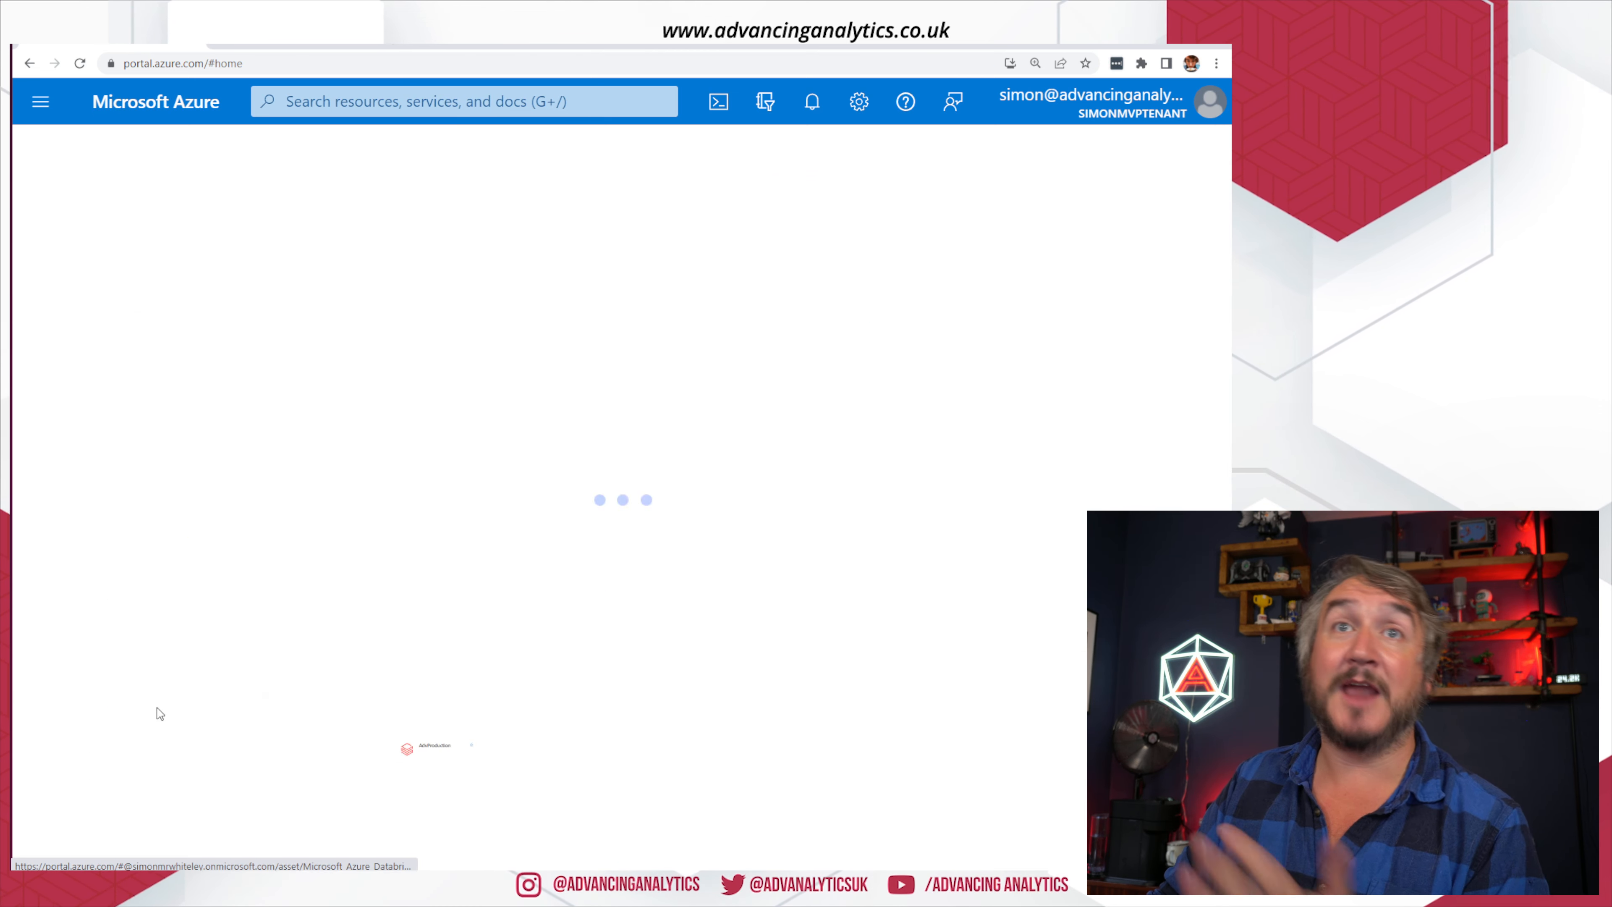
click(744, 850)
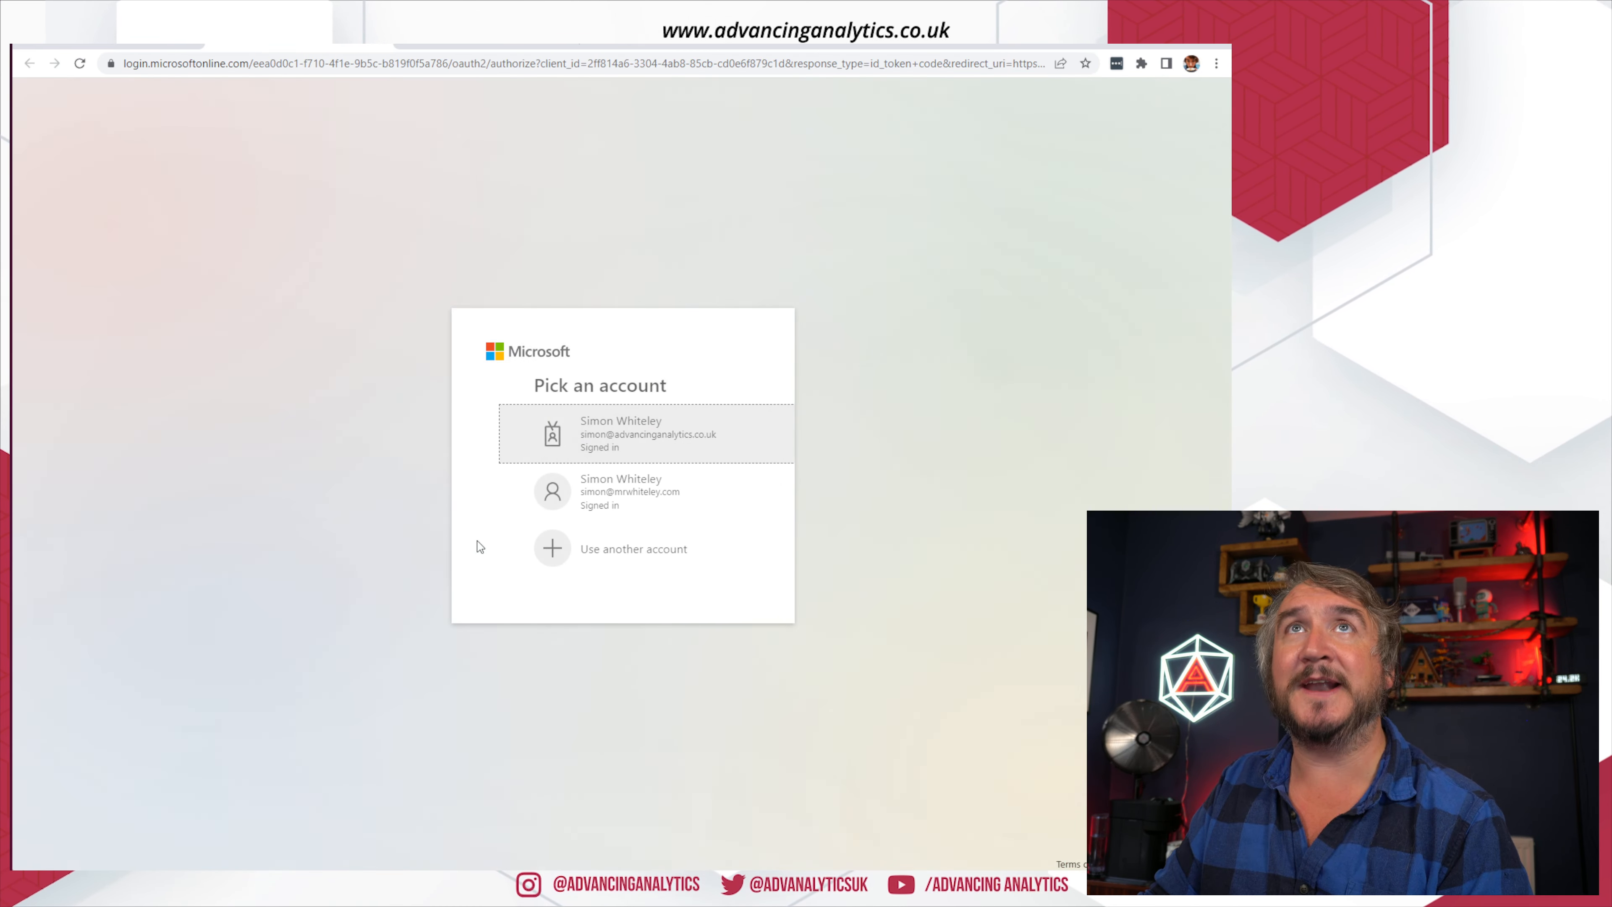
click(584, 456)
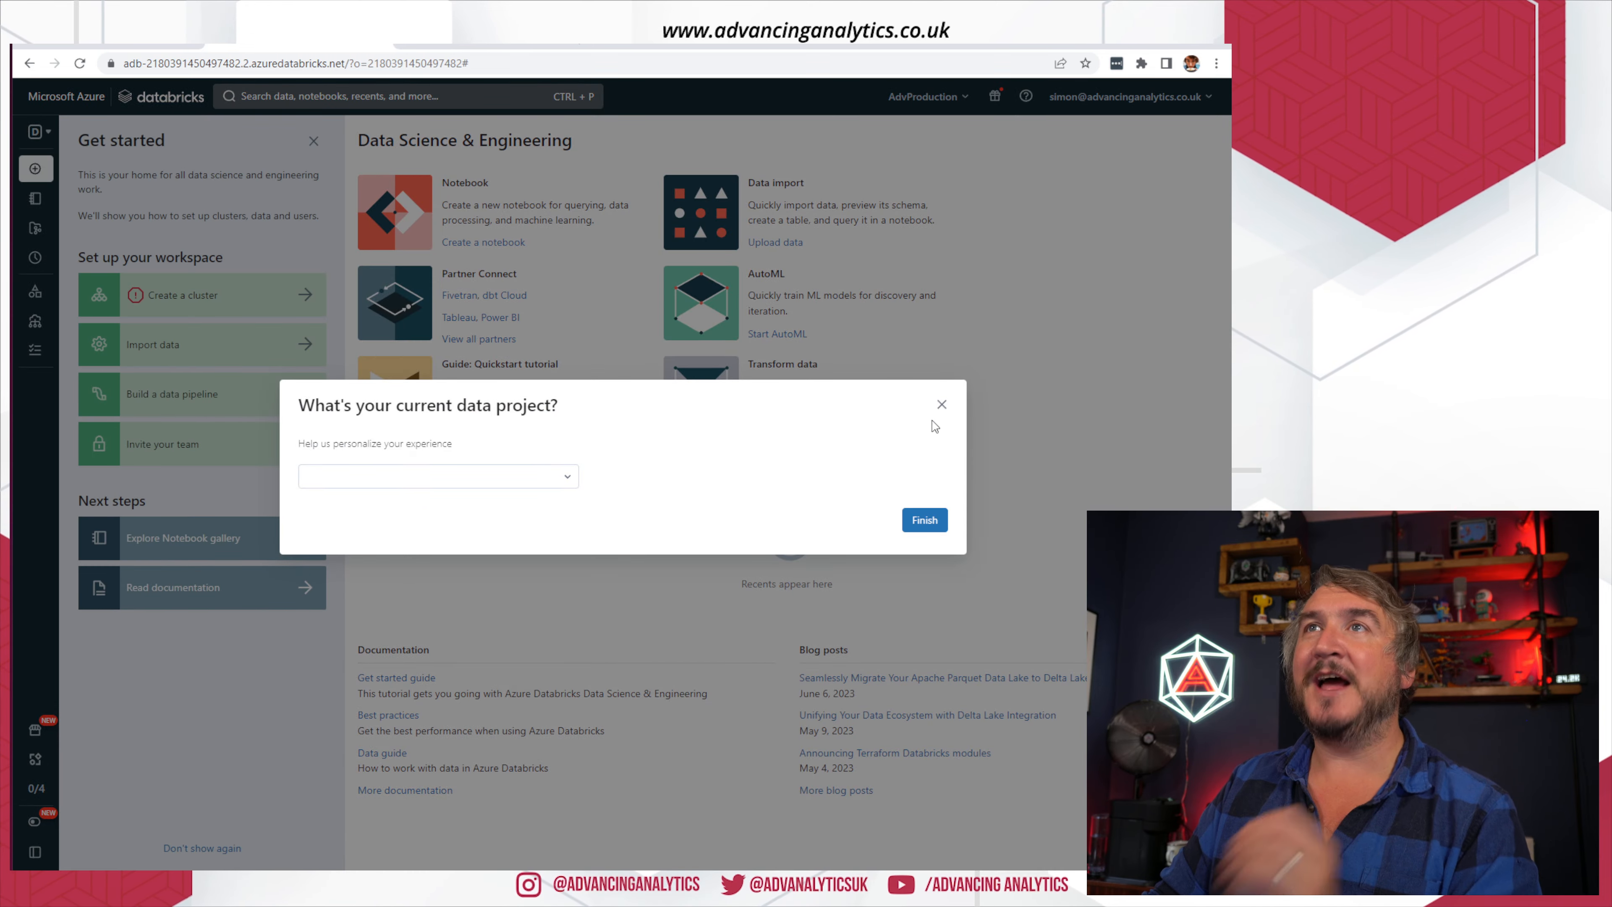
Dismiss the data project survey and open the Data Explorer of the AdvProduction workspace, closing the getting-started guide.
click(942, 404)
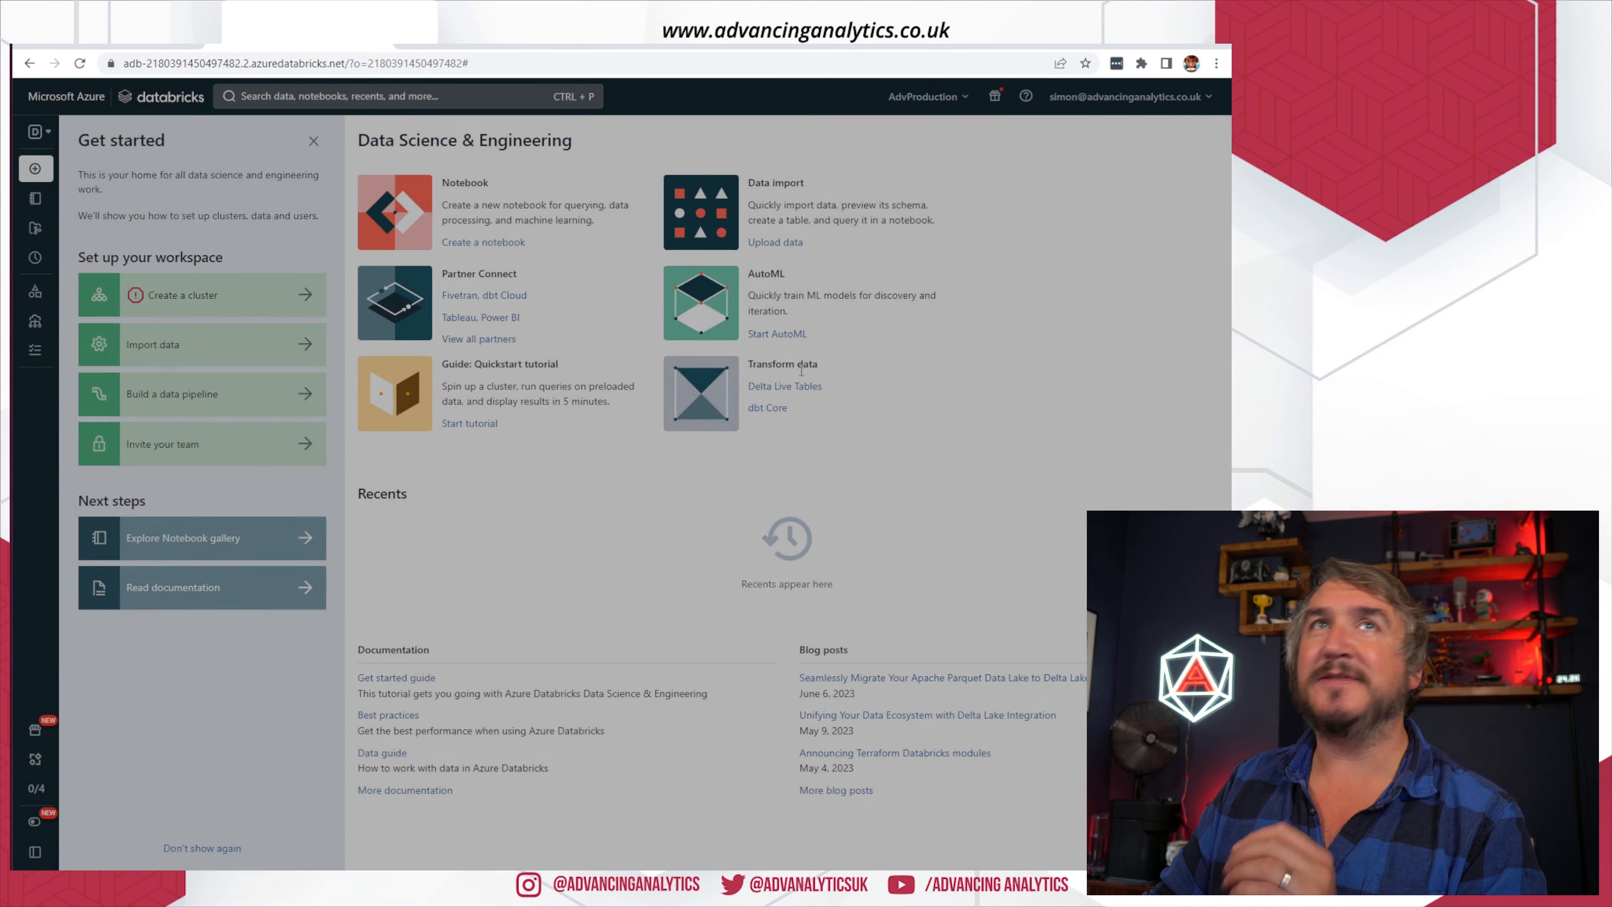
mouse_move(35, 228)
click(64, 292)
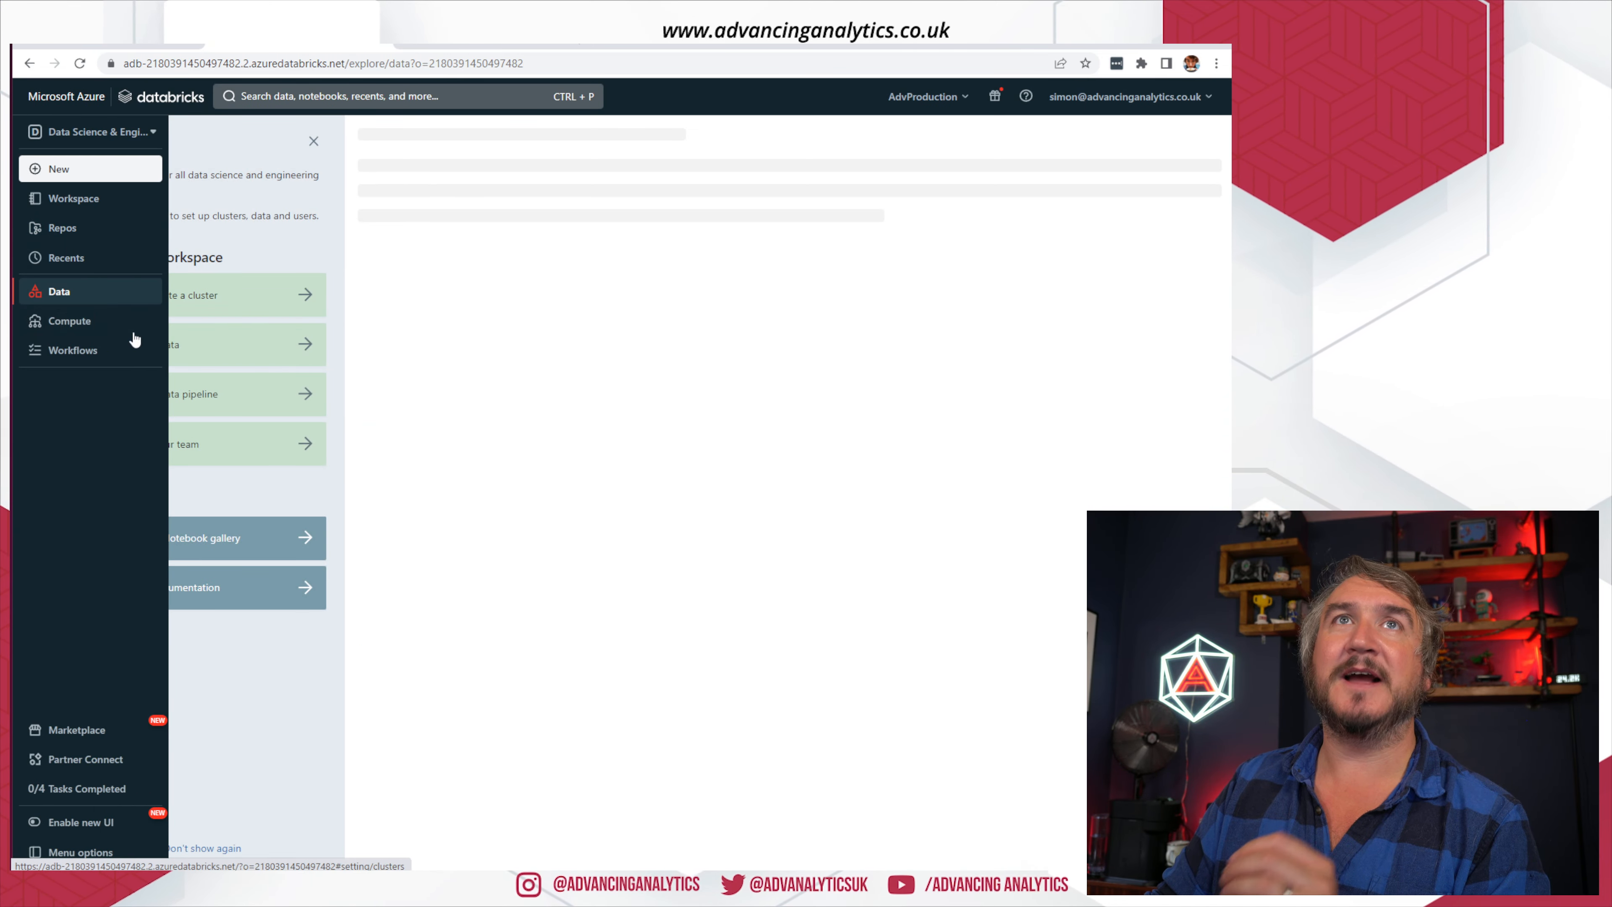
click(314, 144)
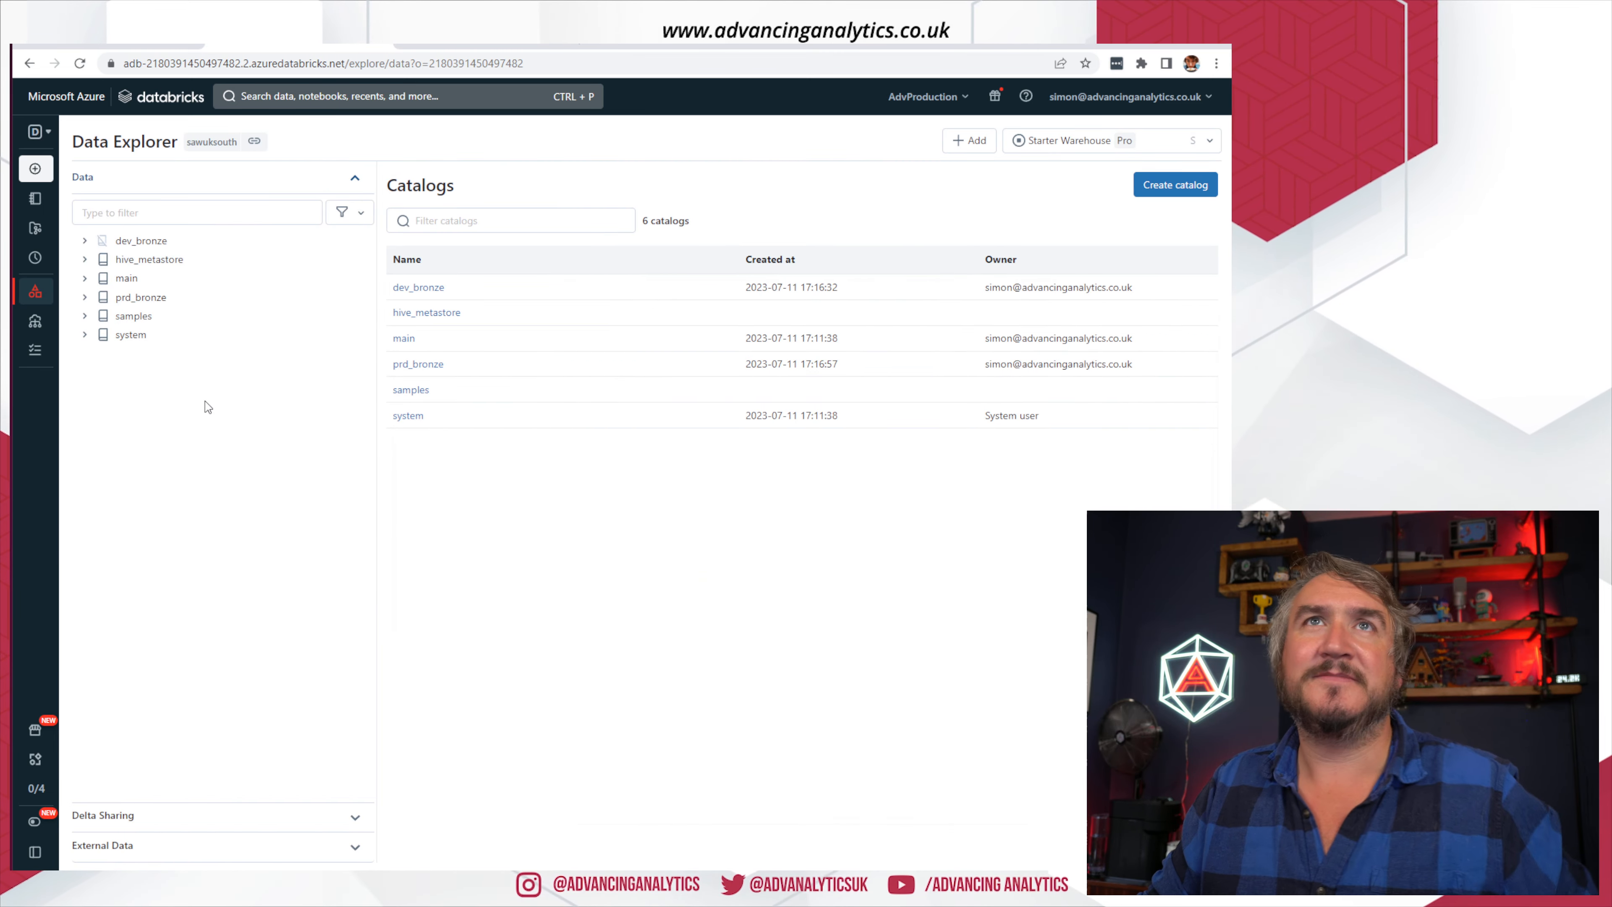
Enlarge the page to 150% and open the prd_bronze catalog from the AdvProduction workspace.
key(ctrl+plus)
key(ctrl+plus)
key(ctrl+plus)
click(208, 414)
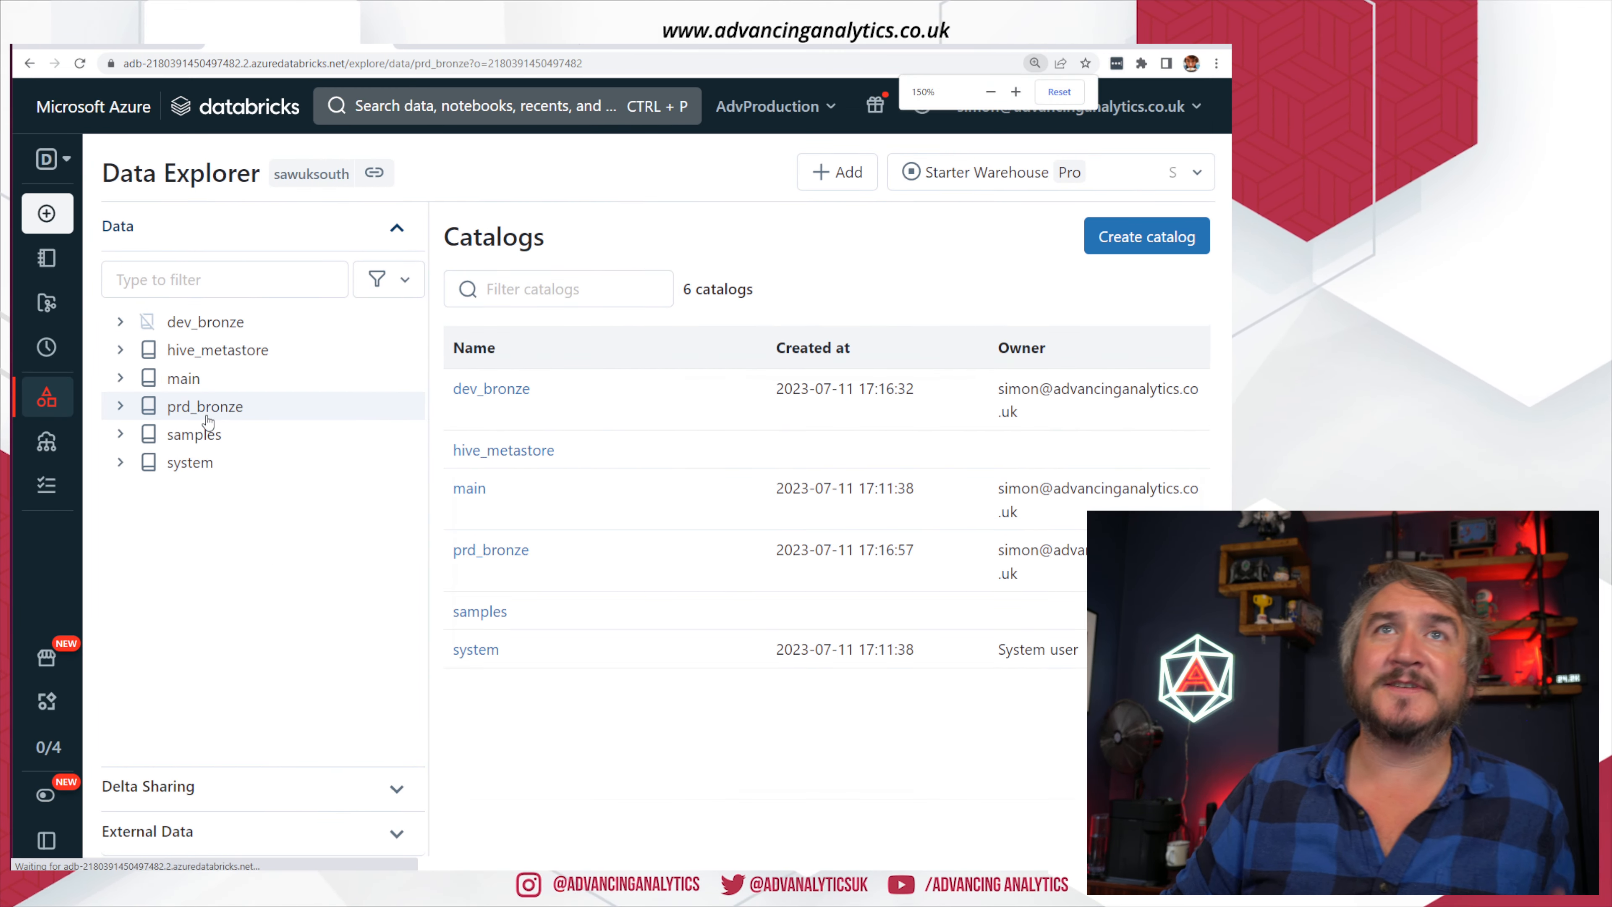